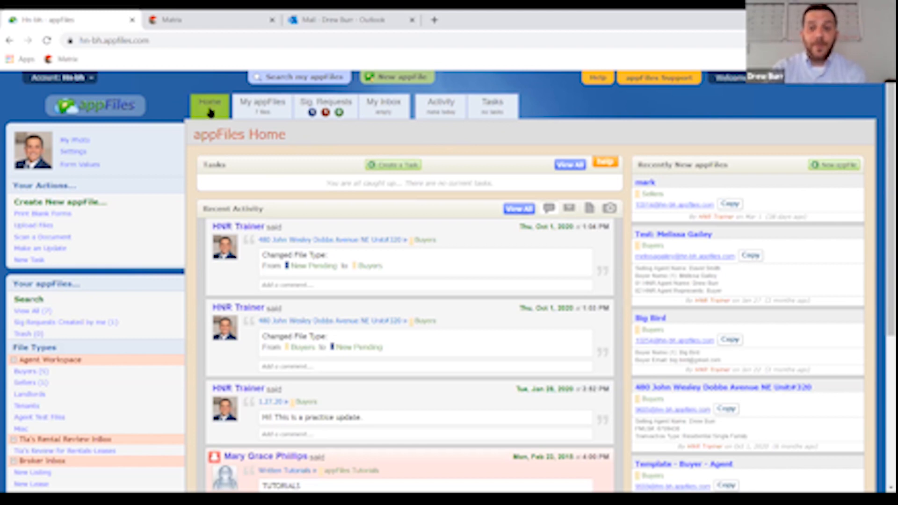
- Open the My appFiles tab to list all 7 files with their types and dates
{"action": "left_click", "coordinate": [266, 113]}
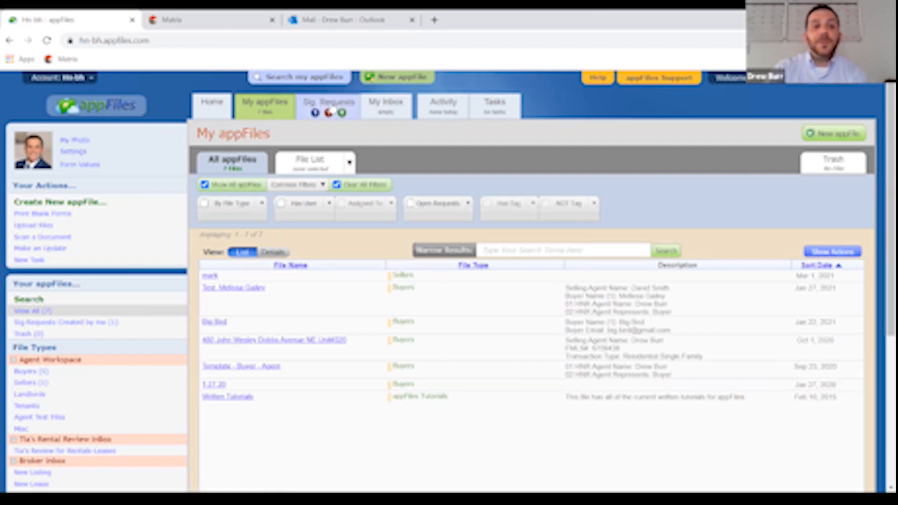
- Open the Sig. Requests tab to view the current signature requests
{"action": "left_click", "coordinate": [331, 112]}
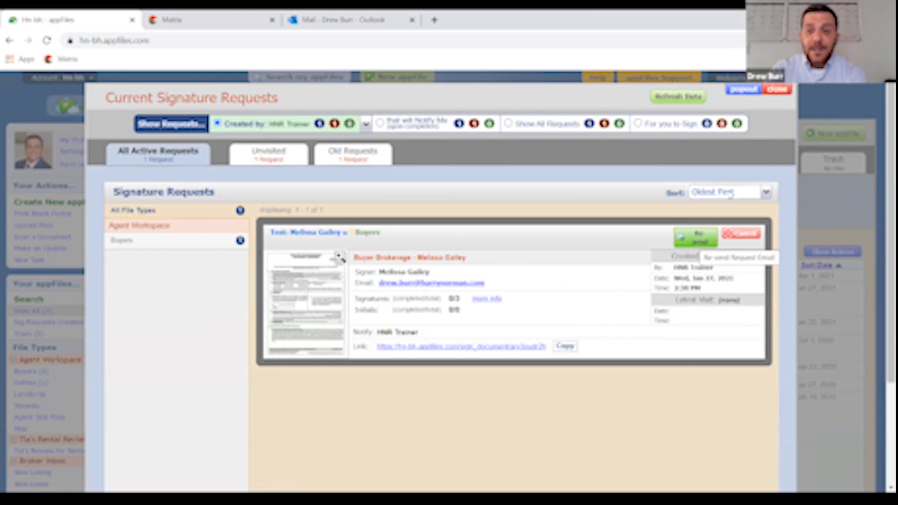
- Zoom the browser page out to 100% and close the Current Signature Requests window
{"action": "left_click", "coordinate": [888, 41]}
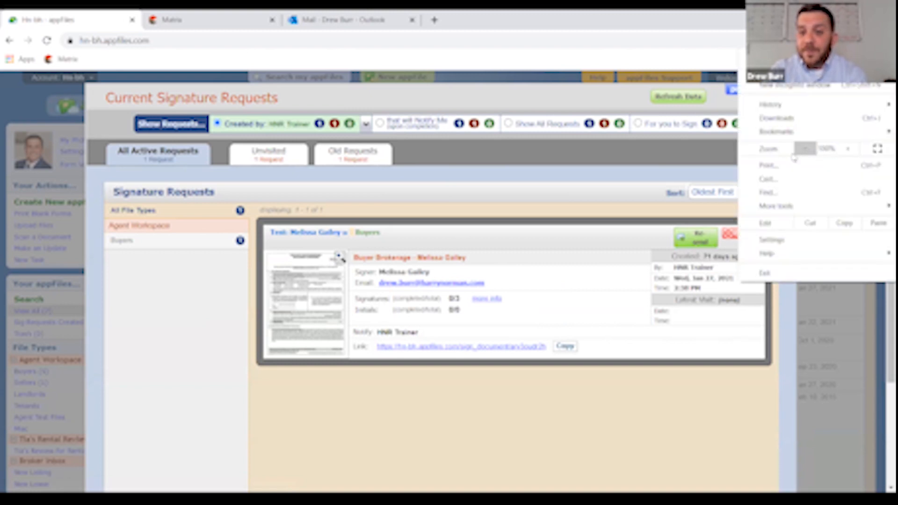
{"action": "left_click", "coordinate": [806, 150]}
{"action": "left_click", "coordinate": [556, 368]}
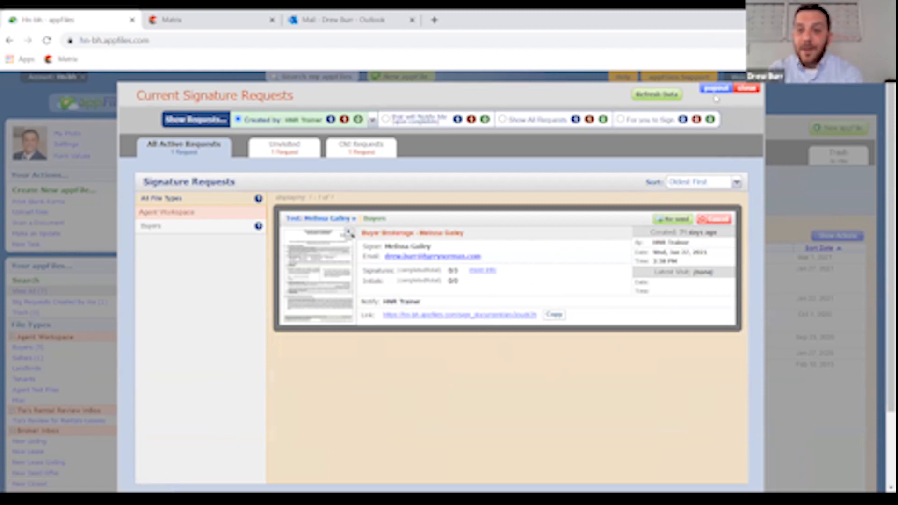
{"action": "left_click", "coordinate": [739, 89]}
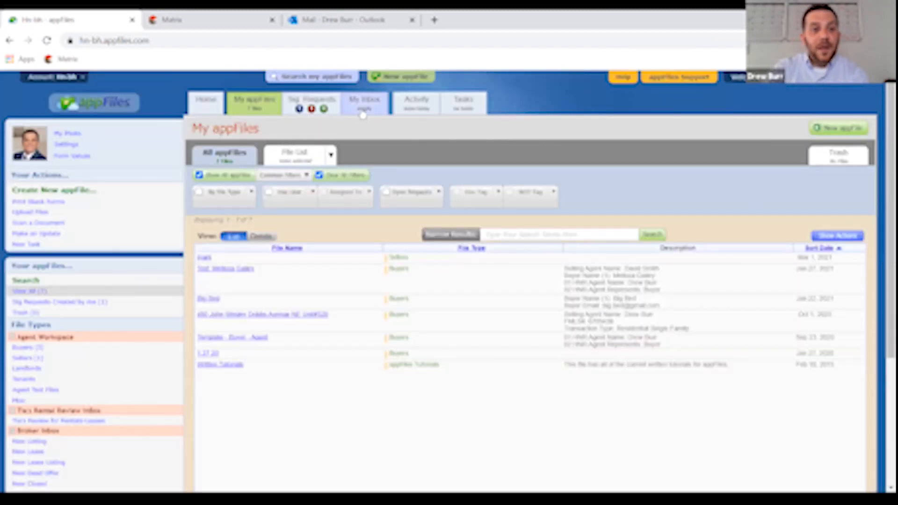
{"action": "left_click", "coordinate": [365, 108]}
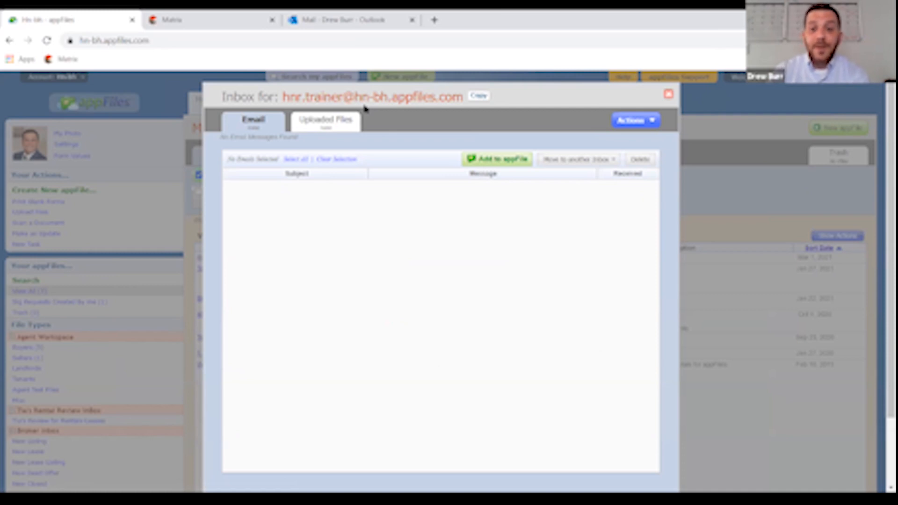
{"action": "left_click", "coordinate": [668, 94]}
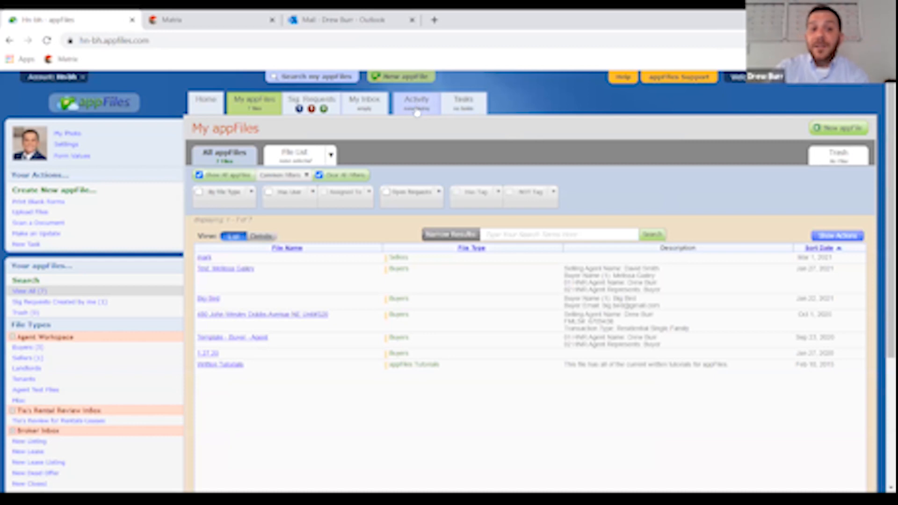
{"action": "left_click", "coordinate": [418, 108]}
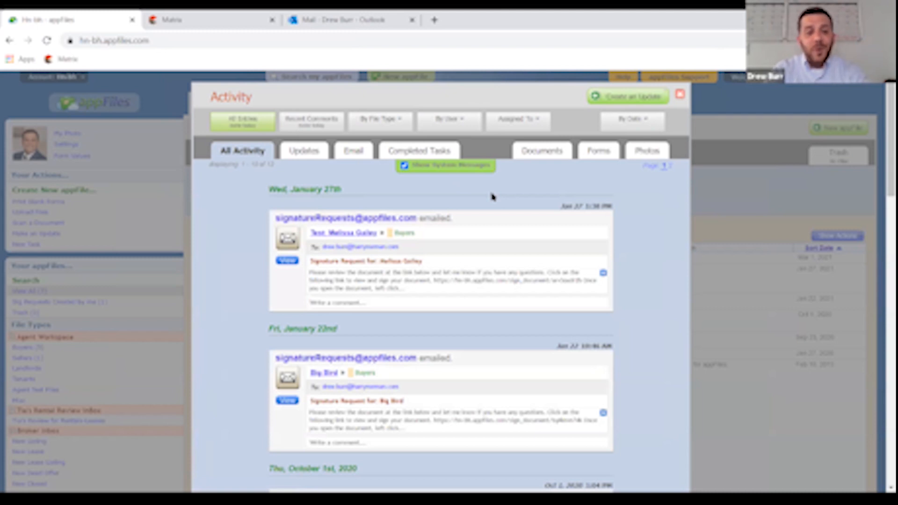
{"action": "scroll", "coordinate": [515, 224], "scroll_direction": "down", "scroll_amount": 6}
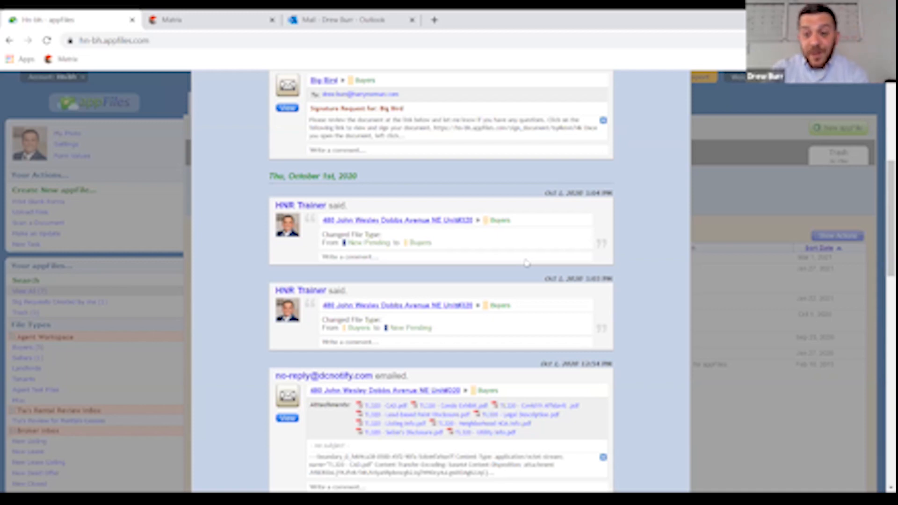
{"action": "scroll", "coordinate": [526, 263], "scroll_direction": "up", "scroll_amount": 6}
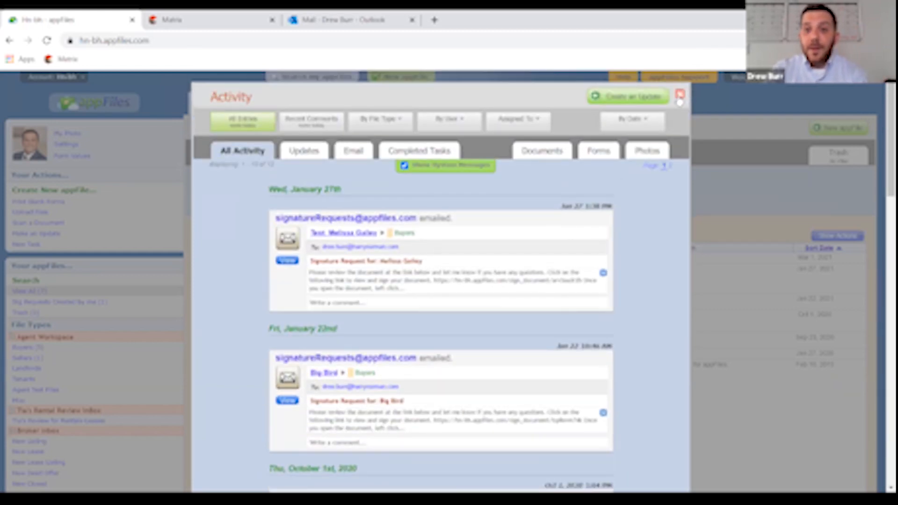
{"action": "left_click", "coordinate": [680, 95]}
{"action": "left_click", "coordinate": [468, 103]}
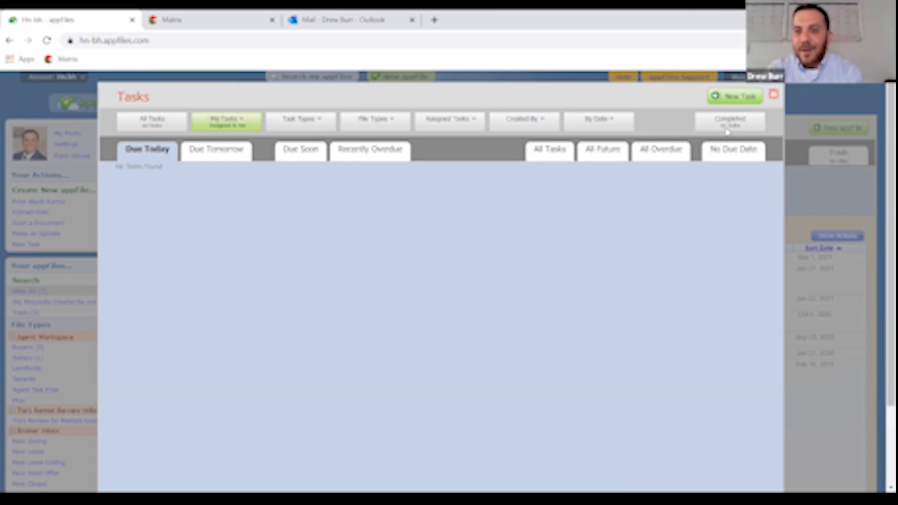
{"action": "left_click", "coordinate": [774, 94]}
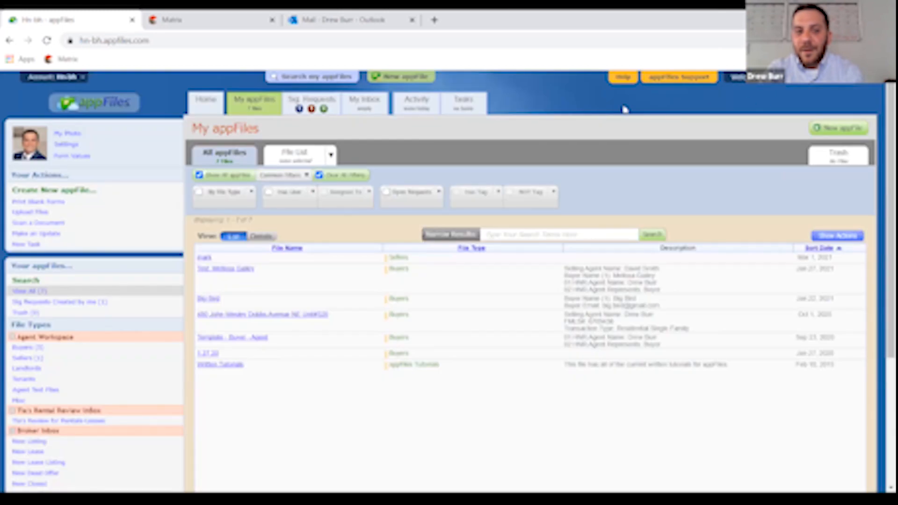
- Return to the Home page and open Print Blank Forms under Your Actions
{"action": "left_click", "coordinate": [204, 109]}
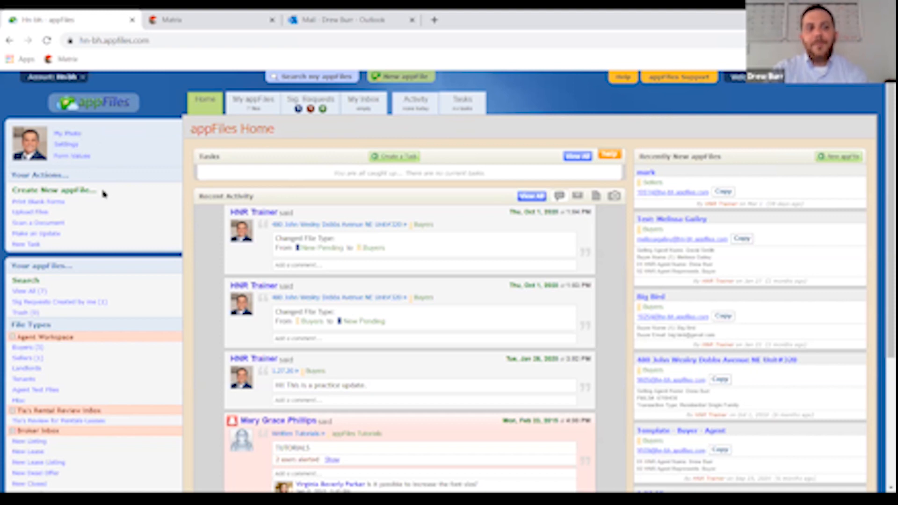
{"action": "left_click", "coordinate": [54, 206]}
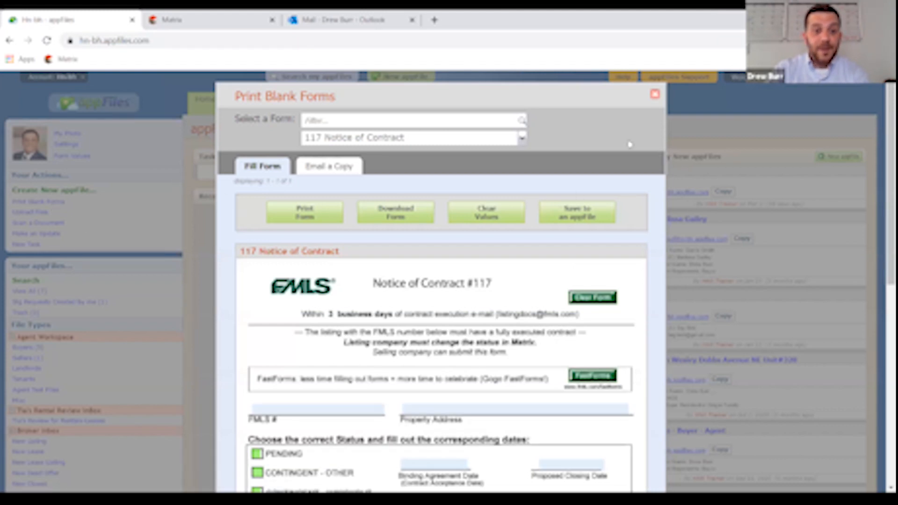
- Close the Print Blank Forms dialog to get back to the Home page
{"action": "left_click", "coordinate": [655, 94]}
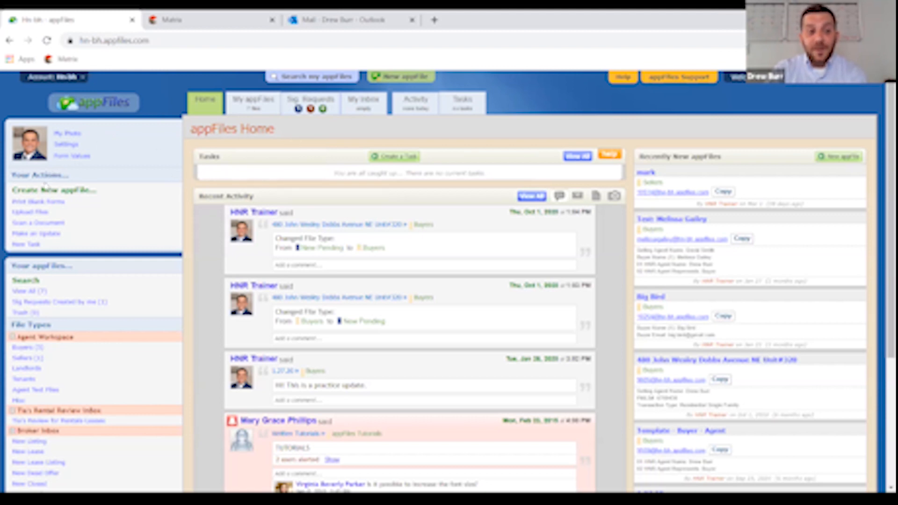
- Open account Settings, enlarge browser zoom to 125%, and go to the User Photo page
{"action": "left_click", "coordinate": [66, 145]}
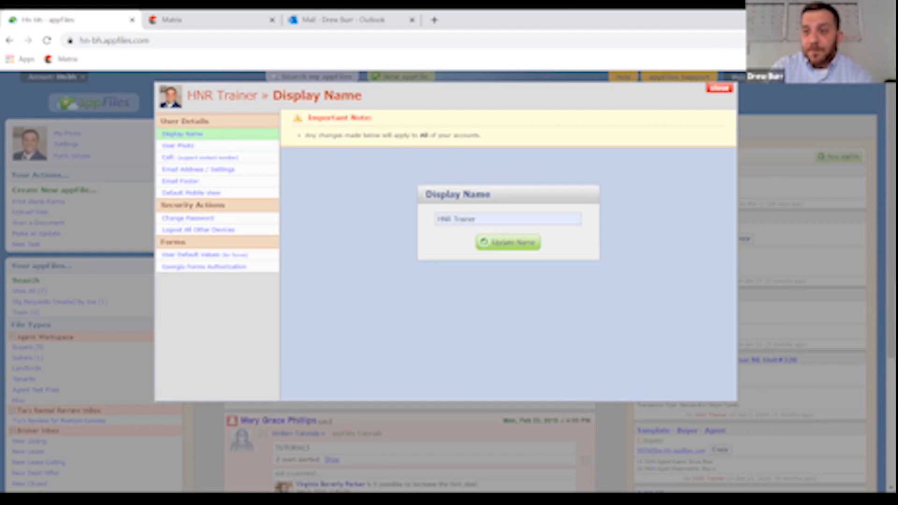
{"action": "left_click", "coordinate": [887, 40]}
{"action": "left_click", "coordinate": [849, 149]}
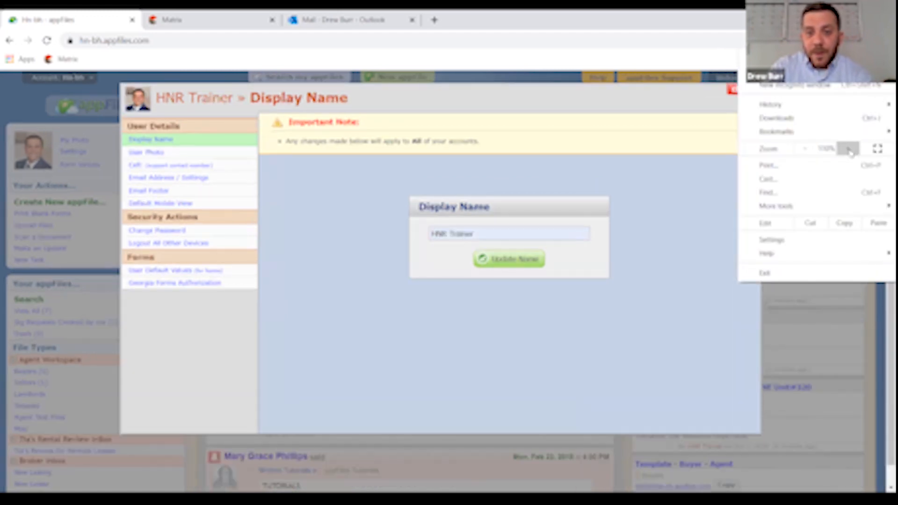
{"action": "left_click", "coordinate": [849, 150]}
{"action": "left_click", "coordinate": [572, 31]}
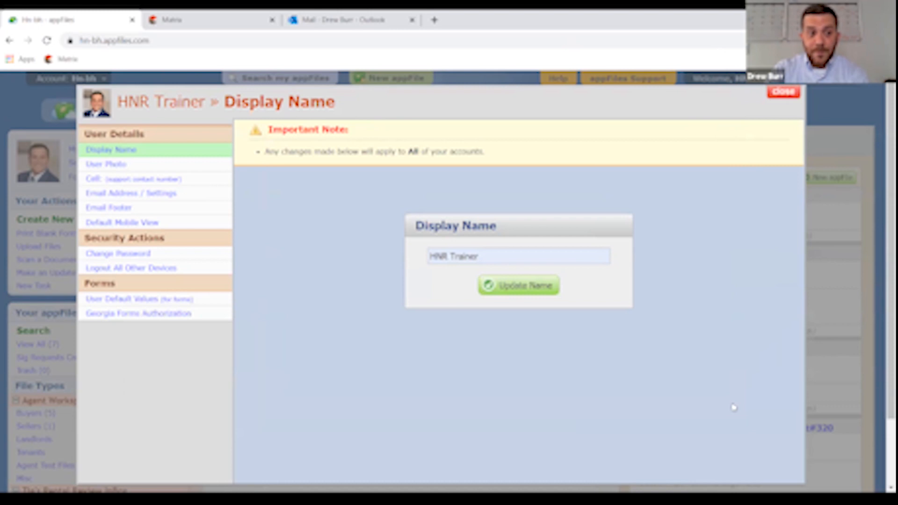
{"action": "left_click", "coordinate": [109, 165]}
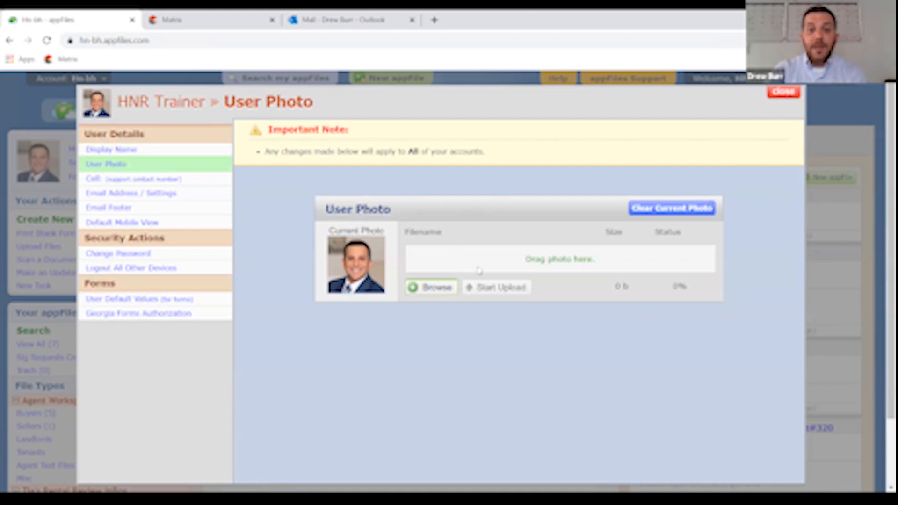
- Browse to the Desktop and select the HN_Stacked_RGB_color image as the new photo
{"action": "left_click", "coordinate": [431, 287]}
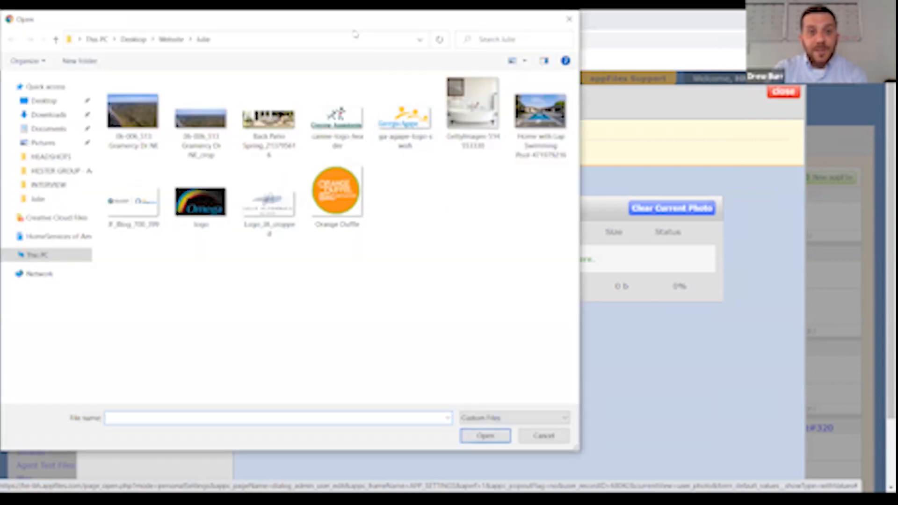
{"action": "left_click", "coordinate": [490, 27]}
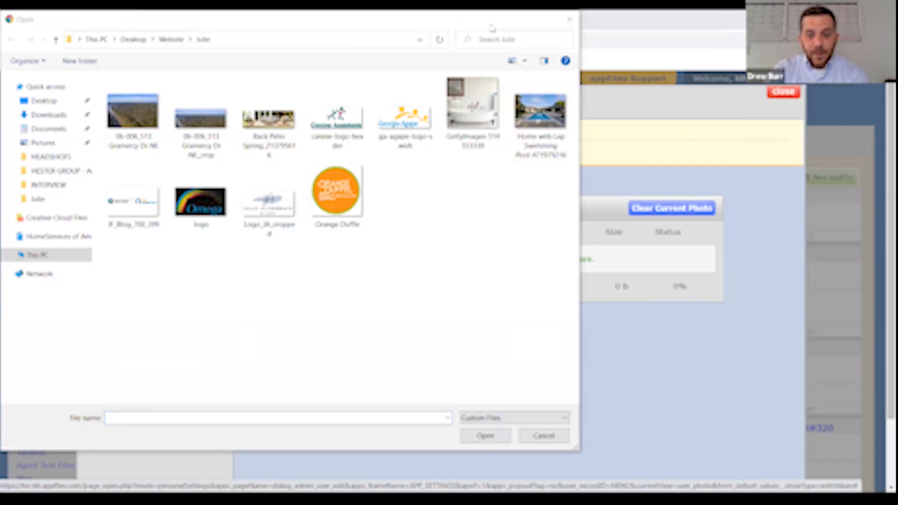
{"action": "left_click_drag", "start_coordinate": [278, 8], "coordinate": [324, 61]}
{"action": "left_click", "coordinate": [92, 143]}
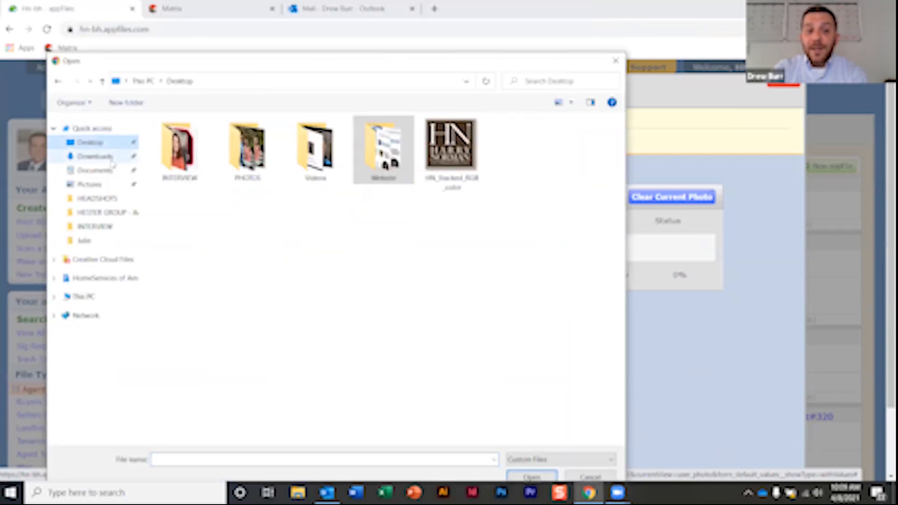
{"action": "left_click", "coordinate": [442, 148]}
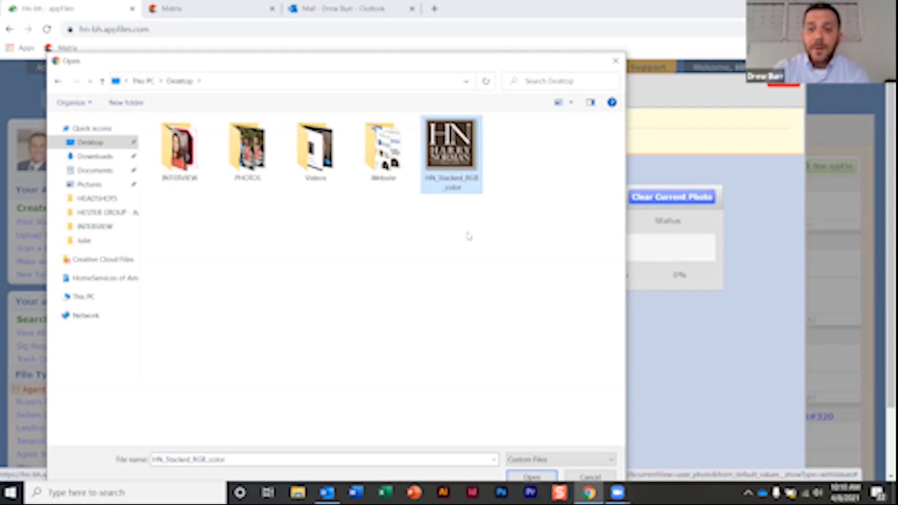
- Upload the HN logo image as the user photo, then open the Cell settings page
{"action": "left_click", "coordinate": [531, 477]}
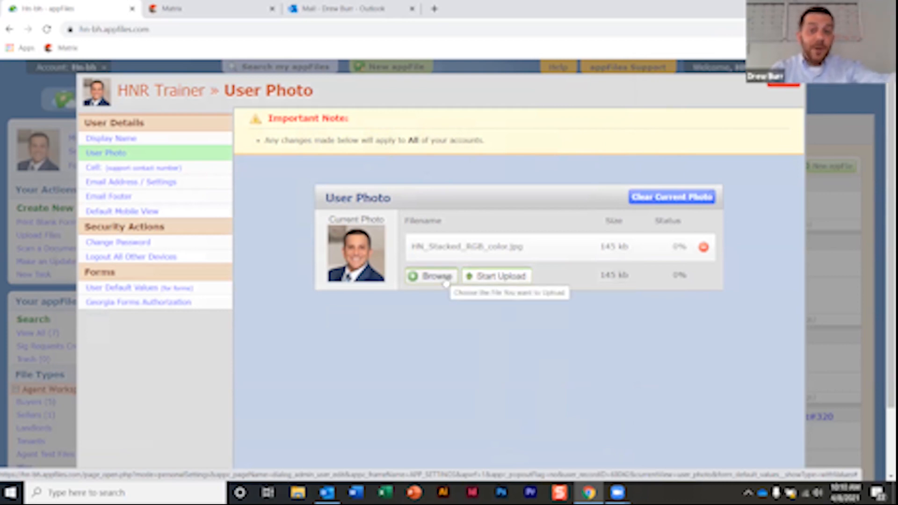
{"action": "left_click", "coordinate": [510, 282]}
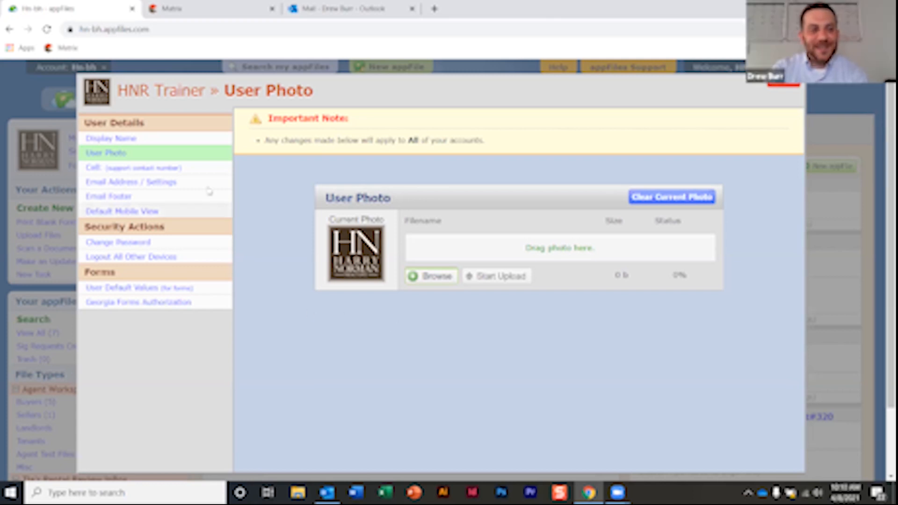
{"action": "left_click", "coordinate": [158, 169]}
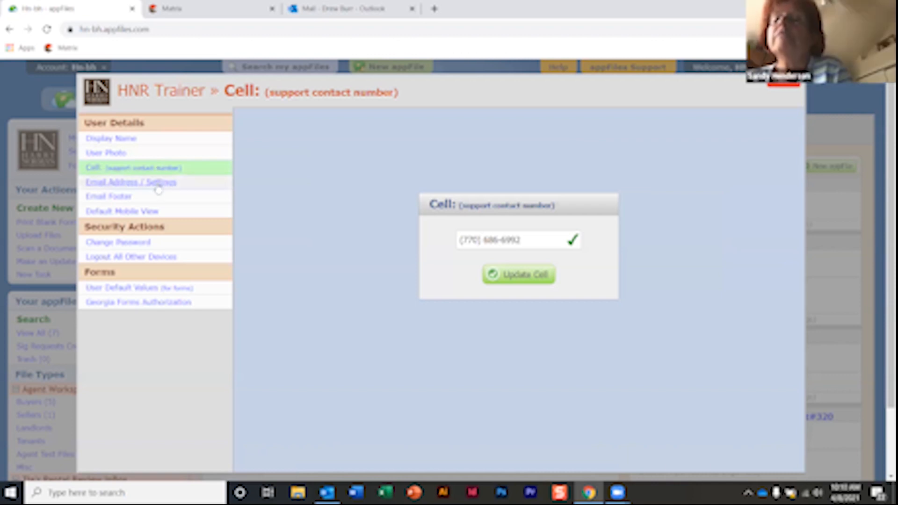
- Open Email Address / Settings and scroll through the Email Sending Options and back
{"action": "left_click", "coordinate": [159, 185]}
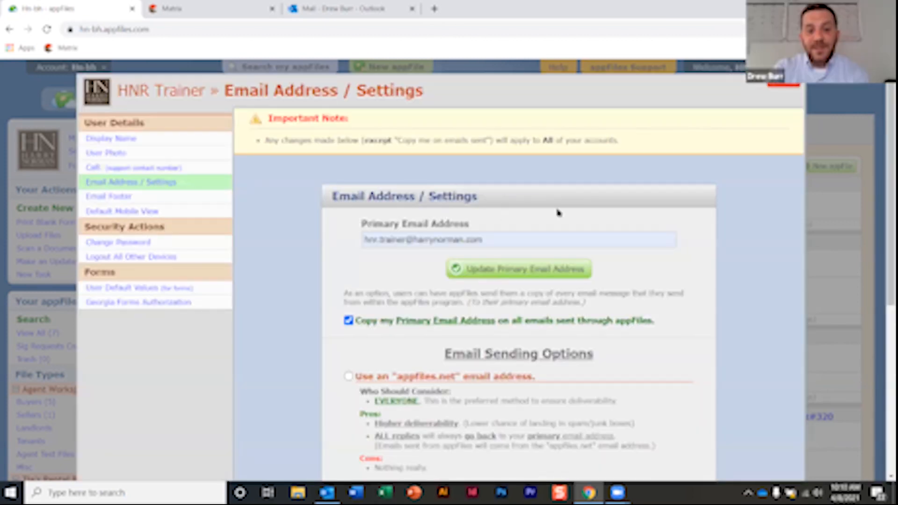
{"action": "scroll", "coordinate": [693, 176], "scroll_direction": "down", "scroll_amount": 2}
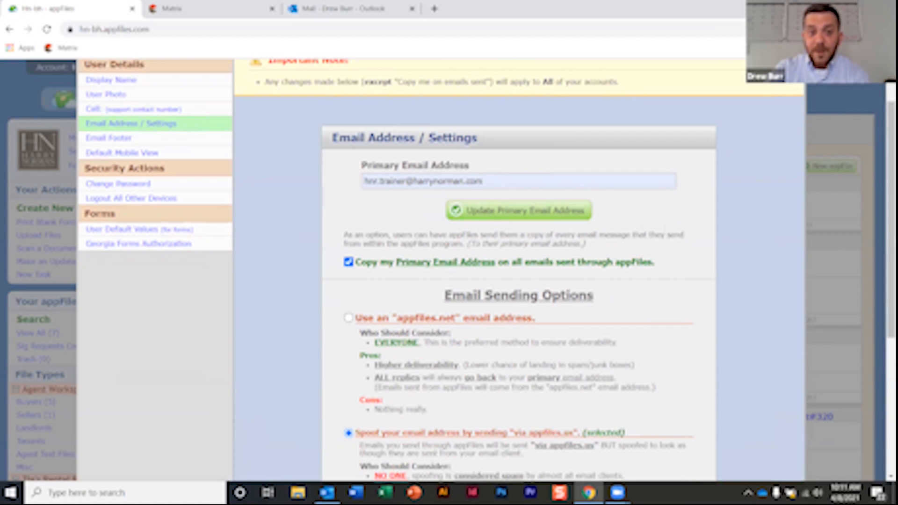
{"action": "scroll", "coordinate": [328, 171], "scroll_direction": "down", "scroll_amount": 3}
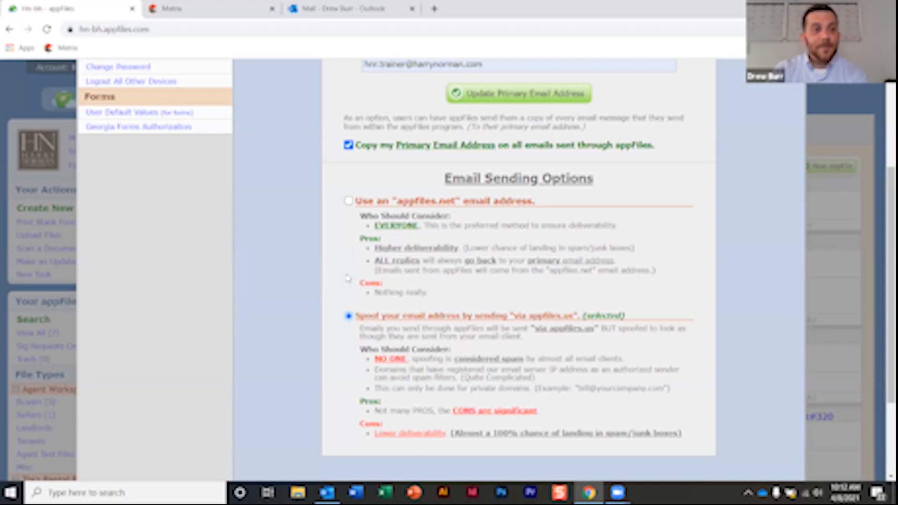
{"action": "scroll", "coordinate": [463, 260], "scroll_direction": "up", "scroll_amount": 4}
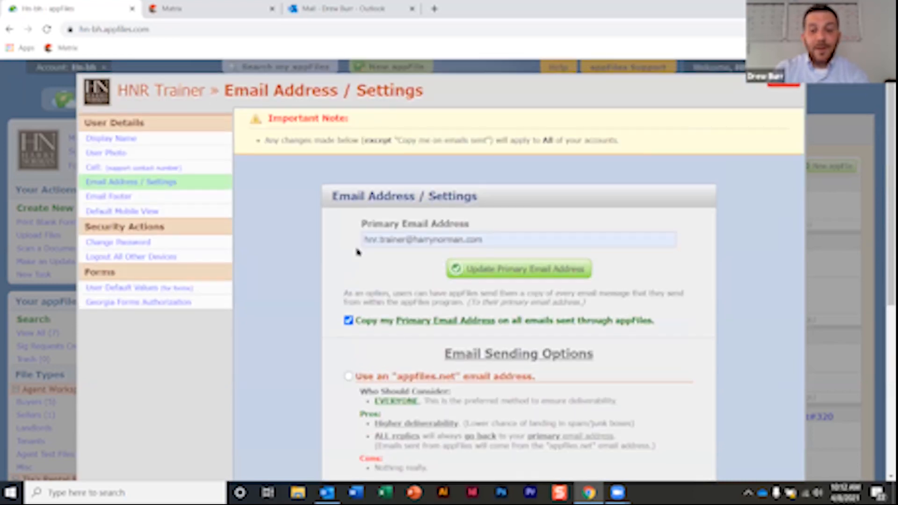
- View the Email Footer settings, then switch over to the Outlook Mail inbox
{"action": "left_click", "coordinate": [120, 198]}
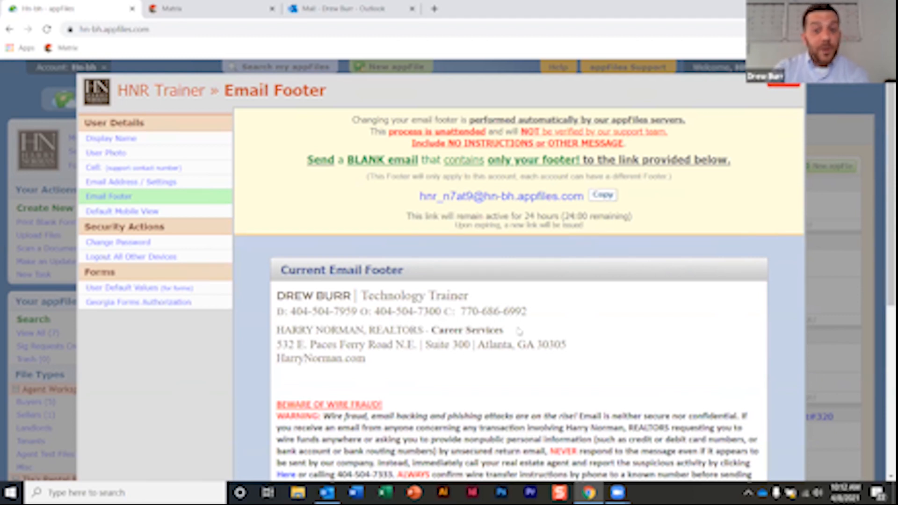
{"action": "left_click", "coordinate": [346, 8]}
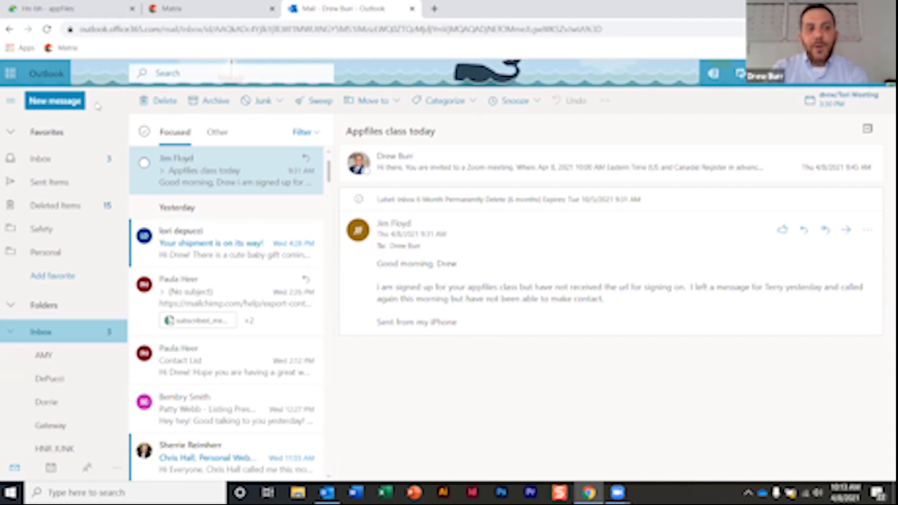
- Draft a new Outlook email with subject 'Signature' holding only the signature, without the blank line above it
{"action": "left_click", "coordinate": [55, 103]}
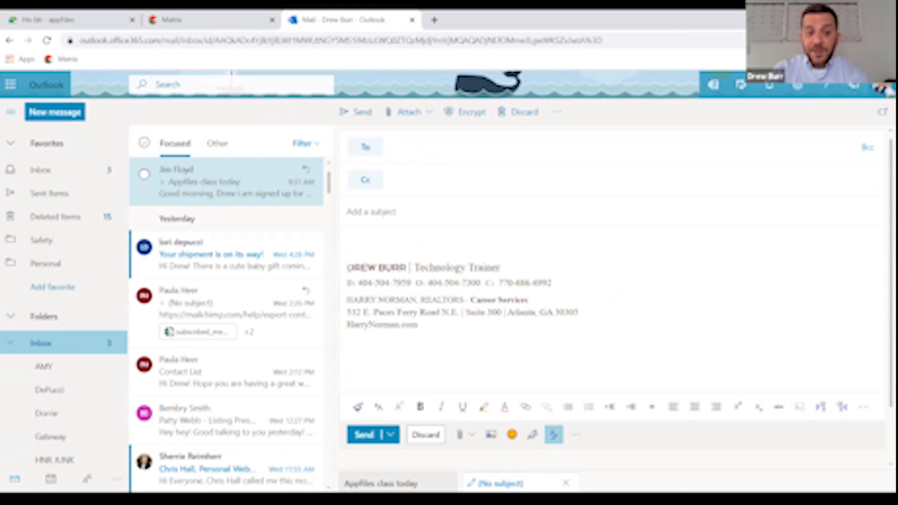
{"action": "left_click", "coordinate": [539, 237]}
{"action": "key", "text": "Delete"}
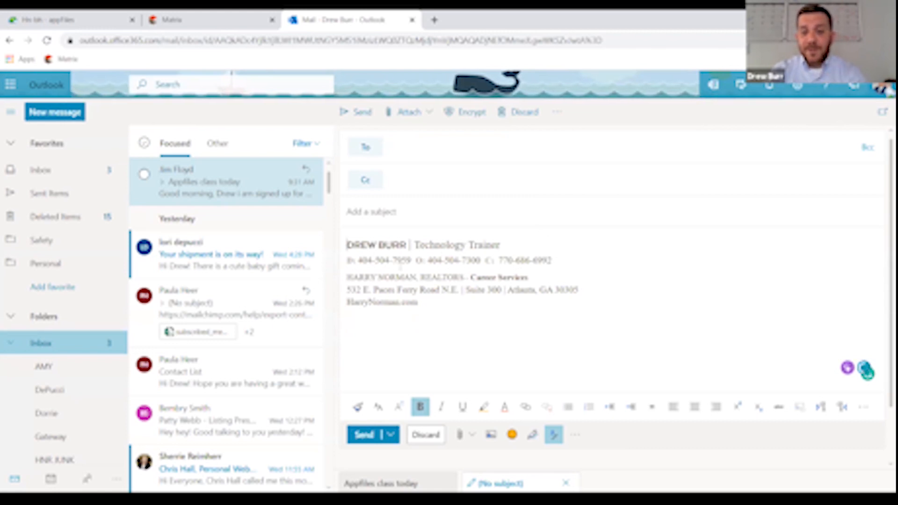
{"action": "left_click", "coordinate": [389, 212]}
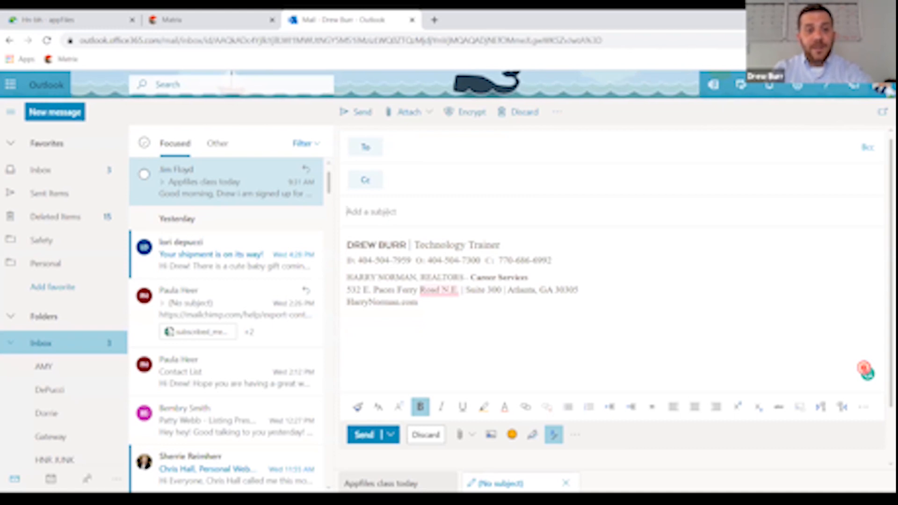
{"action": "type", "text": "gnature"}
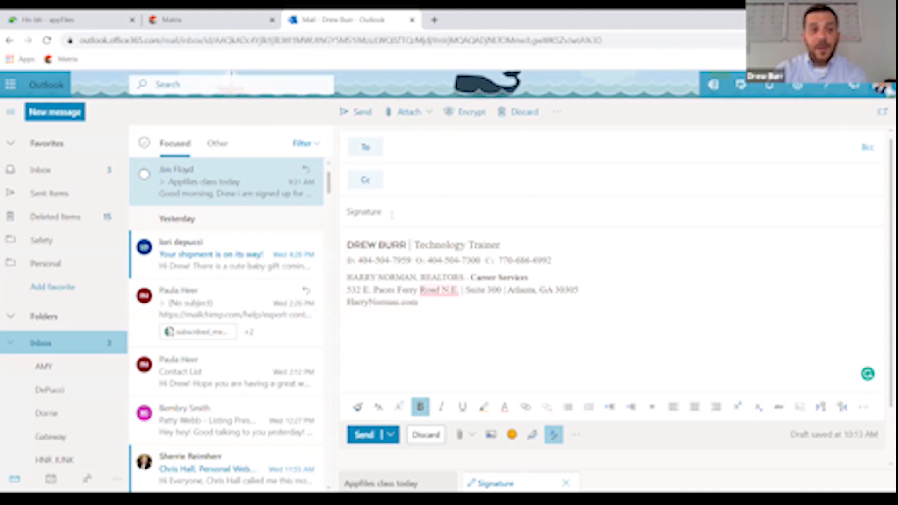
{"action": "left_click", "coordinate": [85, 20]}
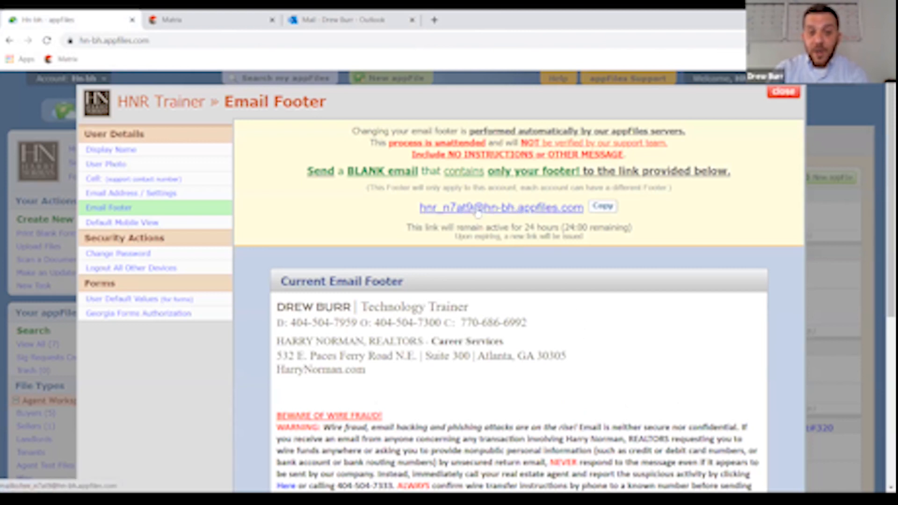
- Copy the appFiles footer update email address and go back to the Outlook draft
{"action": "left_click", "coordinate": [603, 207]}
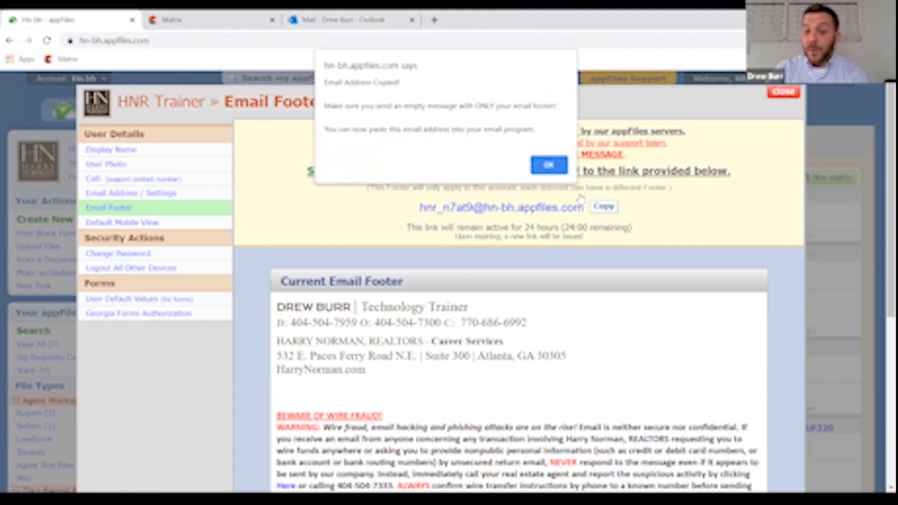
{"action": "left_click", "coordinate": [550, 165]}
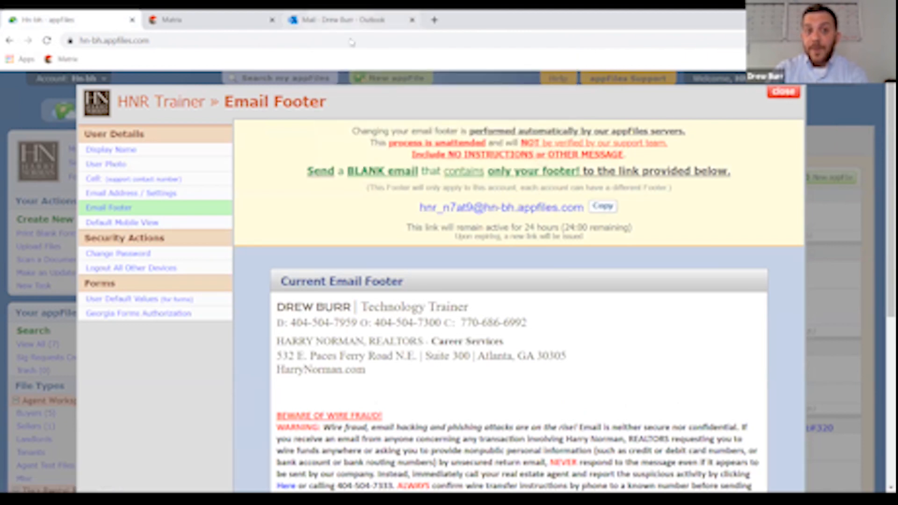
{"action": "left_click", "coordinate": [344, 19]}
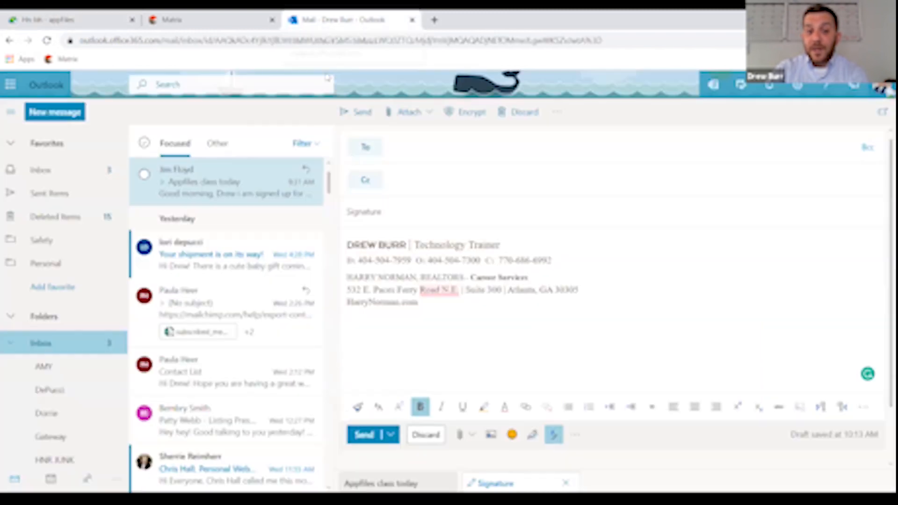
- Address the 'Signature' draft to the copied appFiles footer address and send it
{"action": "left_click", "coordinate": [417, 145]}
{"action": "key", "text": "ctrl+v"}
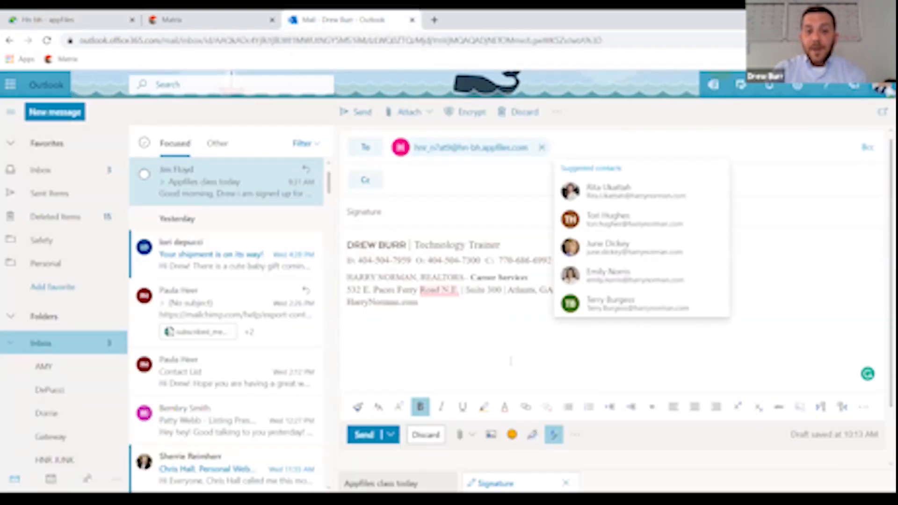
{"action": "left_click", "coordinate": [484, 326]}
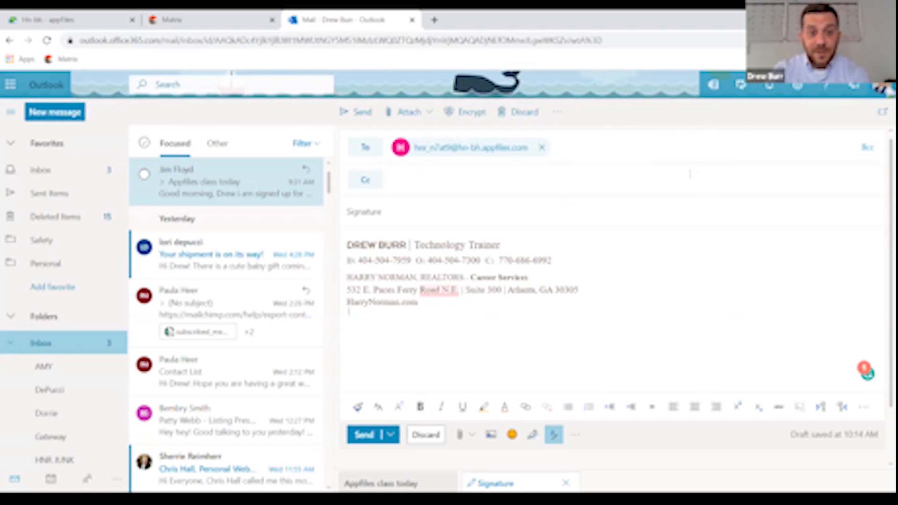
{"action": "left_click", "coordinate": [76, 21]}
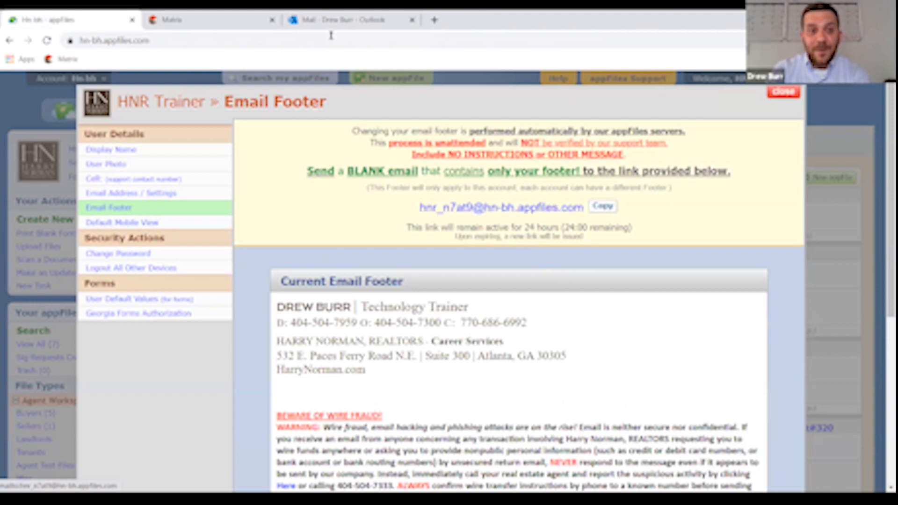
{"action": "left_click", "coordinate": [350, 20]}
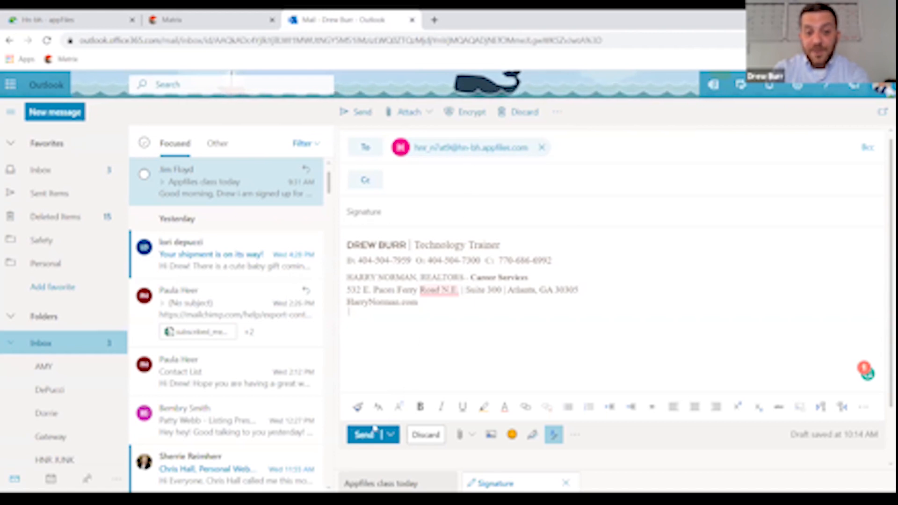
{"action": "left_click", "coordinate": [363, 435]}
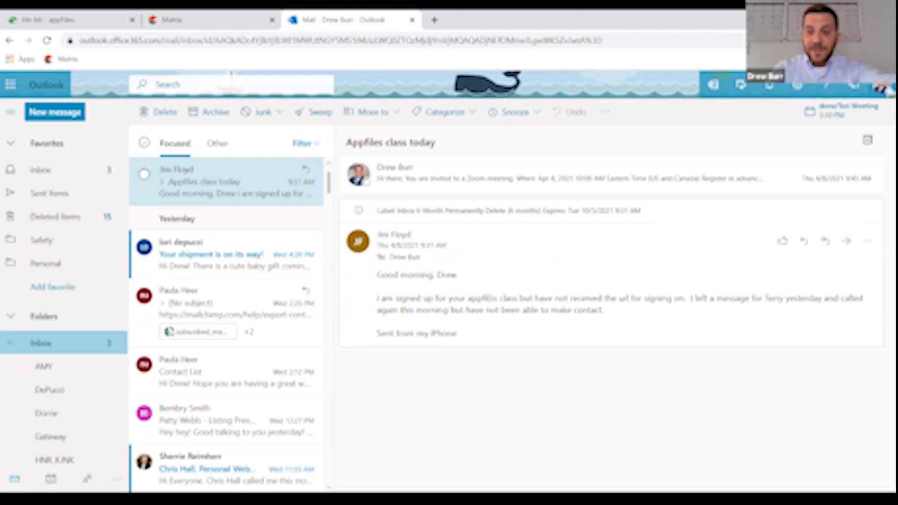
{"action": "left_click", "coordinate": [61, 19]}
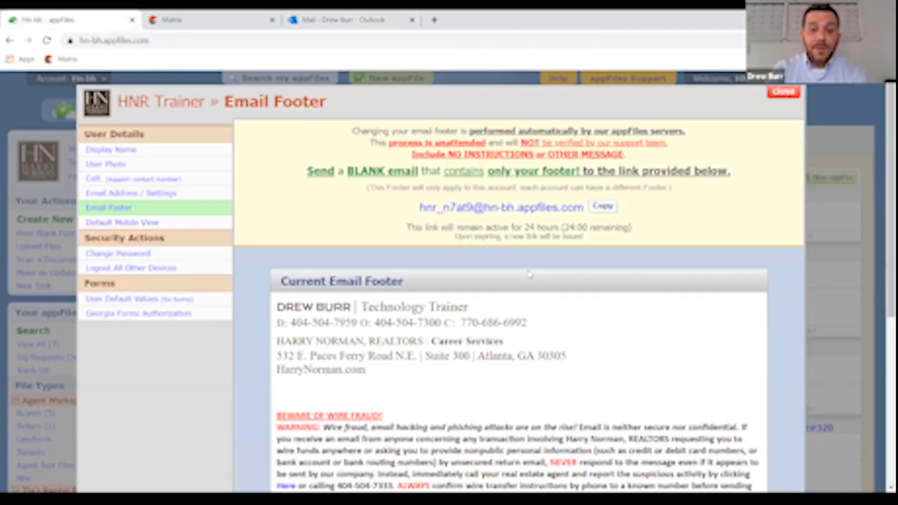
- Reload appFiles and open Settings to the Email Footer page showing the new signature footer
{"action": "left_click", "coordinate": [785, 93]}
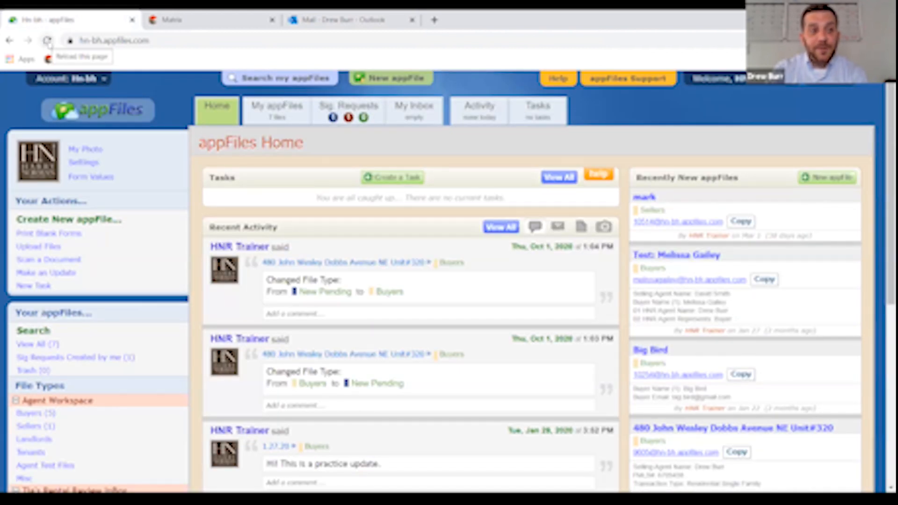
{"action": "left_click", "coordinate": [164, 40]}
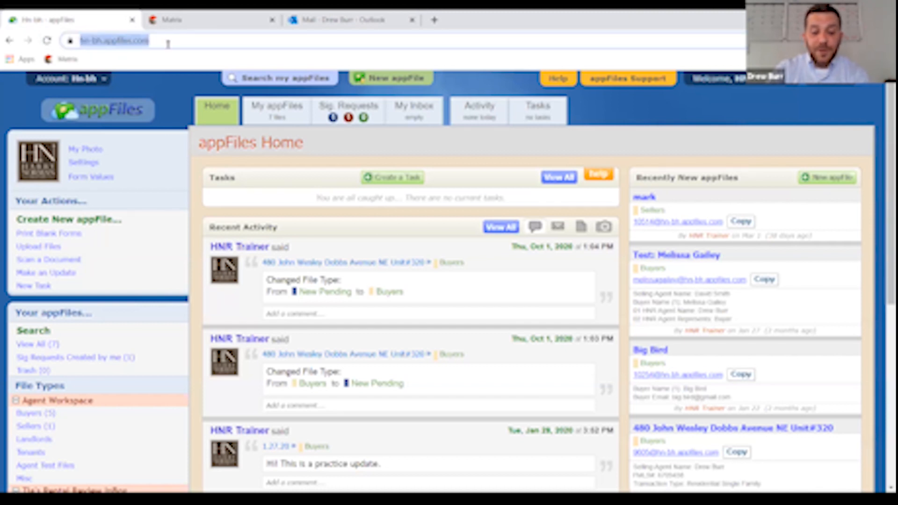
{"action": "key", "text": "Return"}
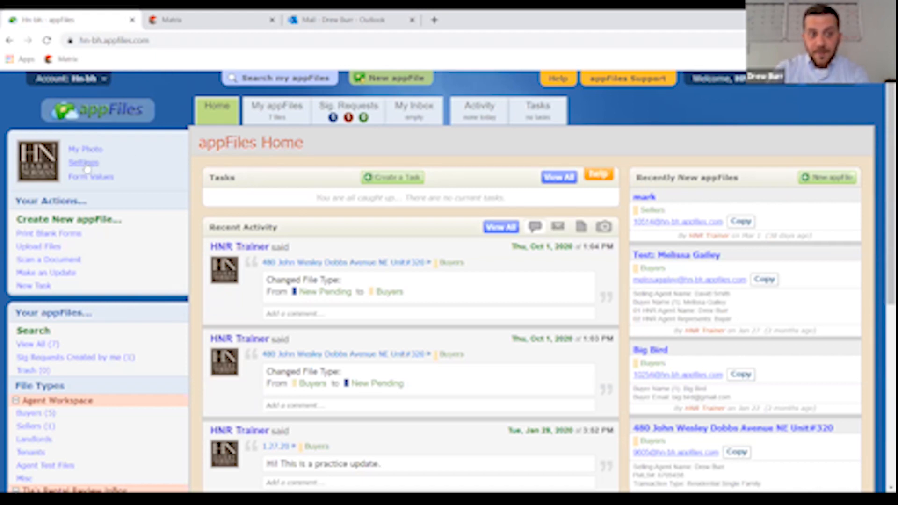
{"action": "left_click", "coordinate": [87, 163]}
{"action": "left_click", "coordinate": [110, 210]}
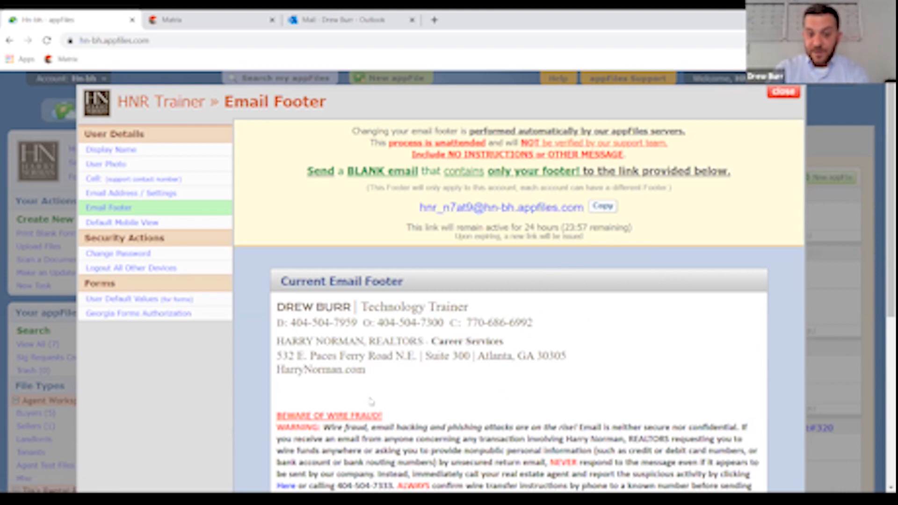
- Review the Email Footer page, then view Default Mobile View, set to Full Desktop View
{"action": "scroll", "coordinate": [421, 409], "scroll_direction": "down", "scroll_amount": 3}
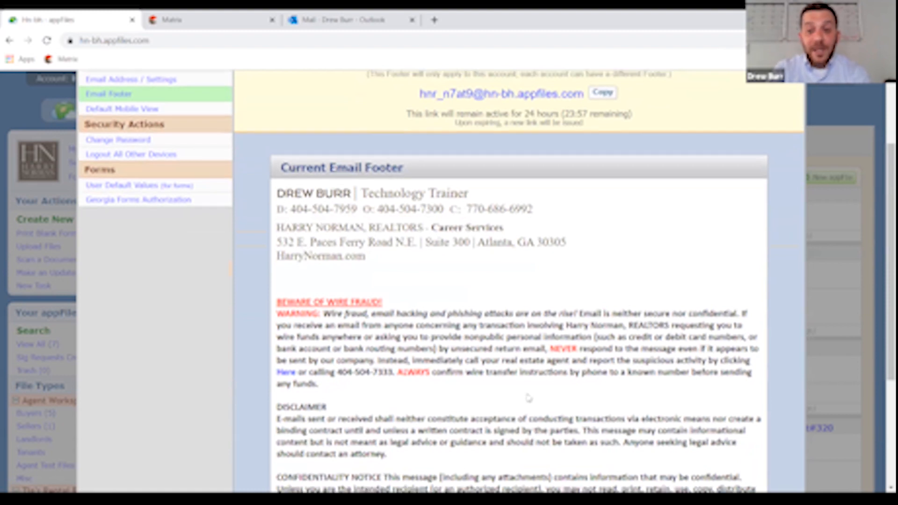
{"action": "scroll", "coordinate": [528, 400], "scroll_direction": "up", "scroll_amount": 3}
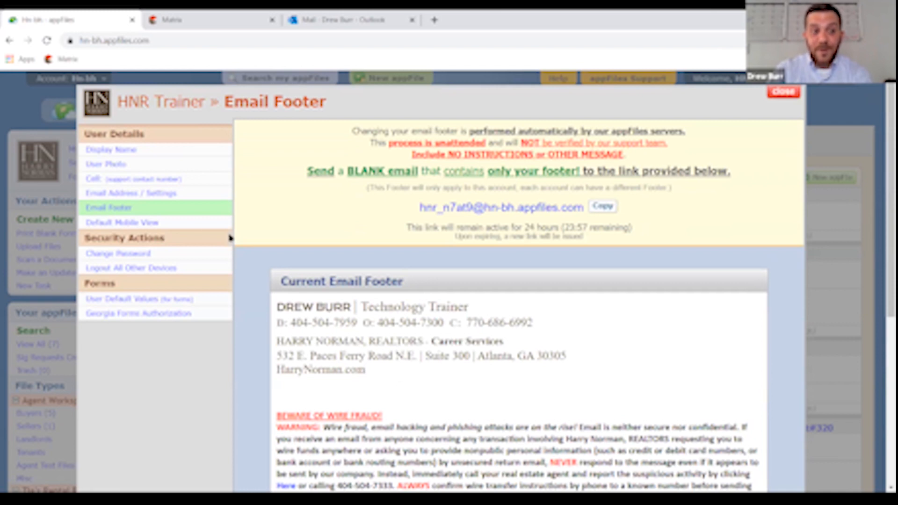
{"action": "left_click", "coordinate": [142, 224]}
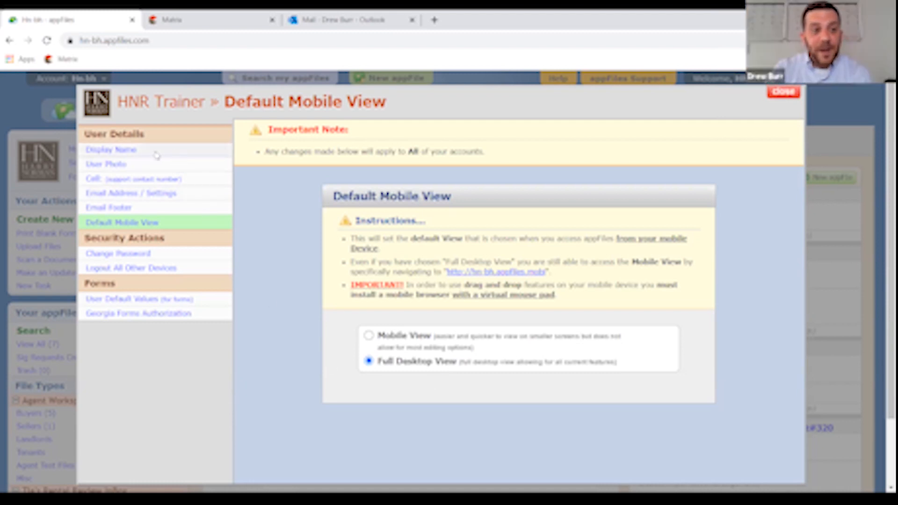
{"action": "left_click", "coordinate": [120, 168]}
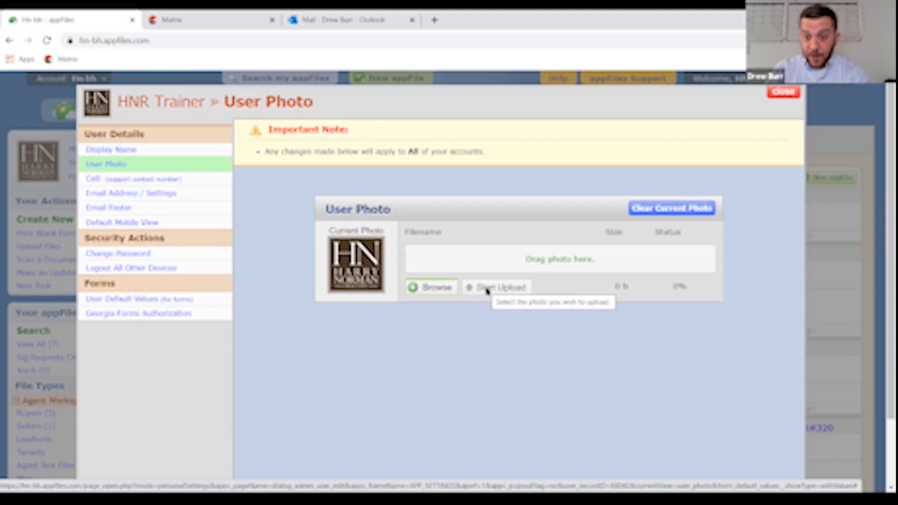
{"action": "left_click", "coordinate": [122, 185]}
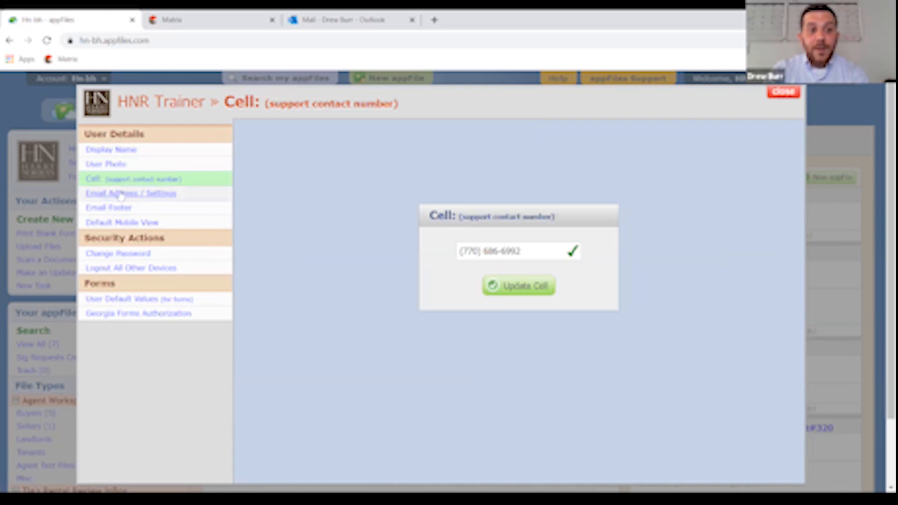
{"action": "left_click", "coordinate": [121, 196]}
{"action": "scroll", "coordinate": [312, 325], "scroll_direction": "down", "scroll_amount": 1}
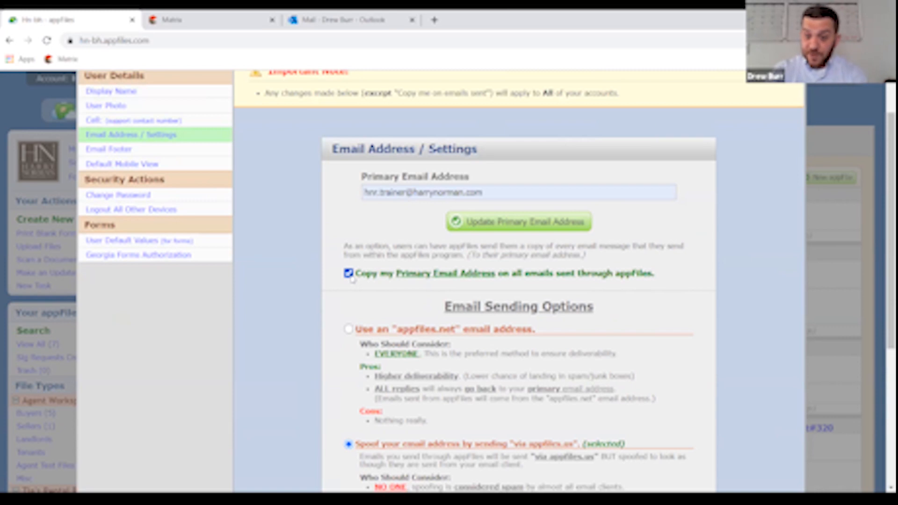
{"action": "scroll", "coordinate": [354, 281], "scroll_direction": "down", "scroll_amount": 3}
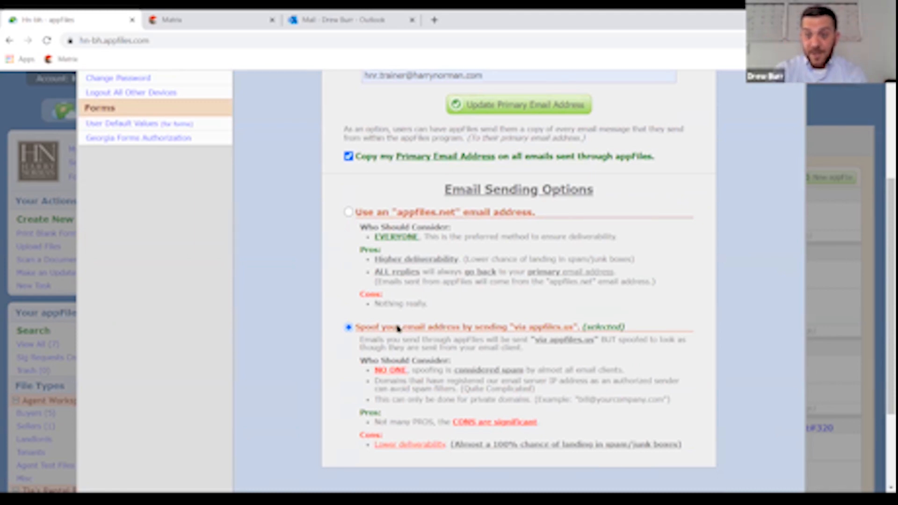
{"action": "scroll", "coordinate": [167, 153], "scroll_direction": "up", "scroll_amount": 3}
{"action": "scroll", "coordinate": [163, 154], "scroll_direction": "up", "scroll_amount": 2}
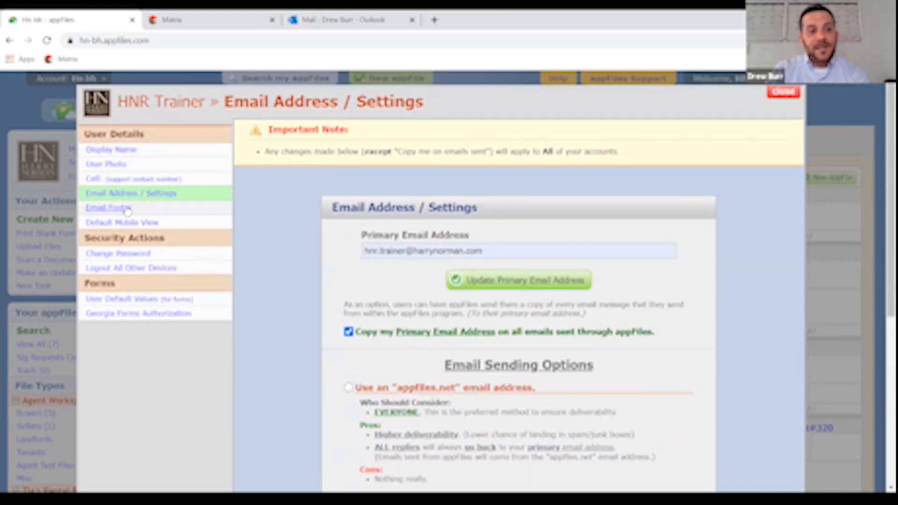
{"action": "left_click", "coordinate": [126, 210]}
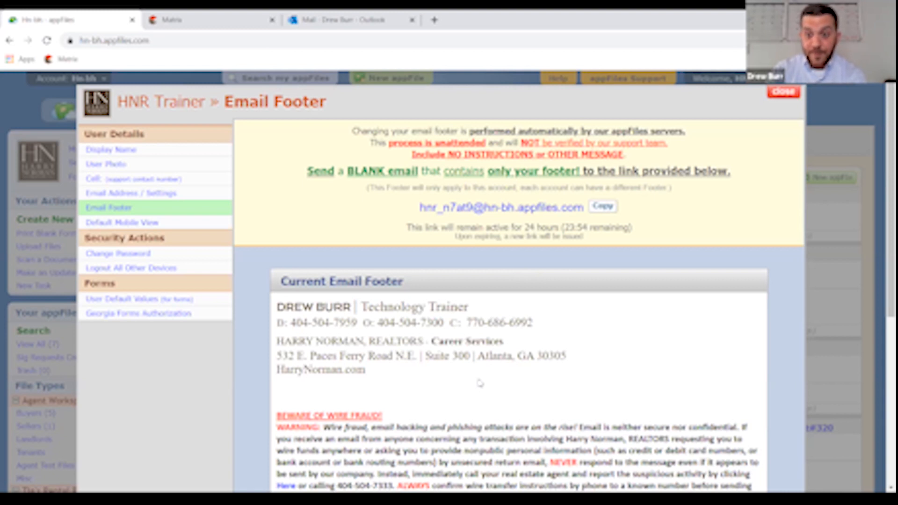
{"action": "left_click", "coordinate": [128, 224]}
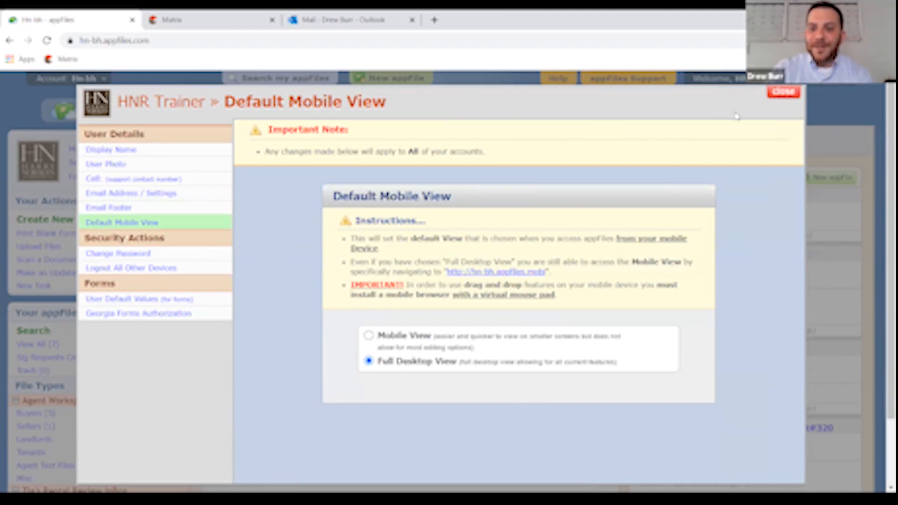
- Close the account settings and open the User Default Values window for forms
{"action": "left_click", "coordinate": [784, 93]}
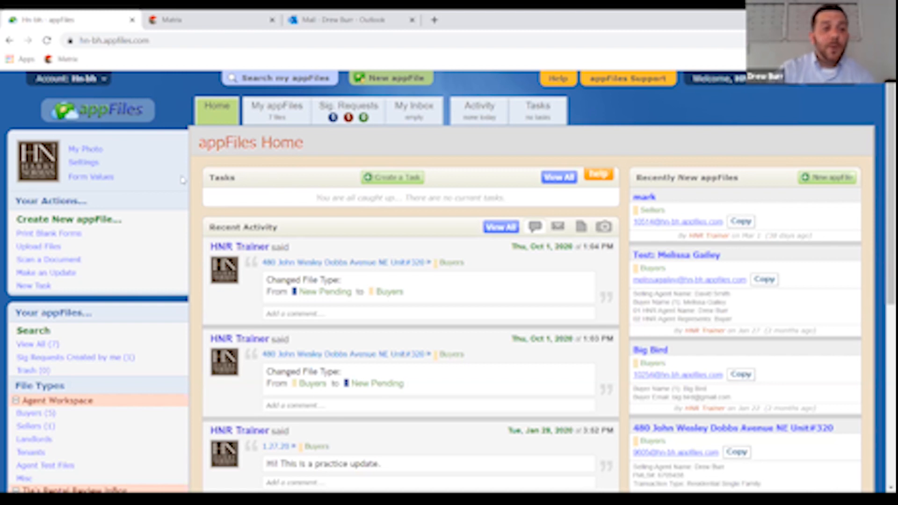
{"action": "left_click", "coordinate": [102, 179]}
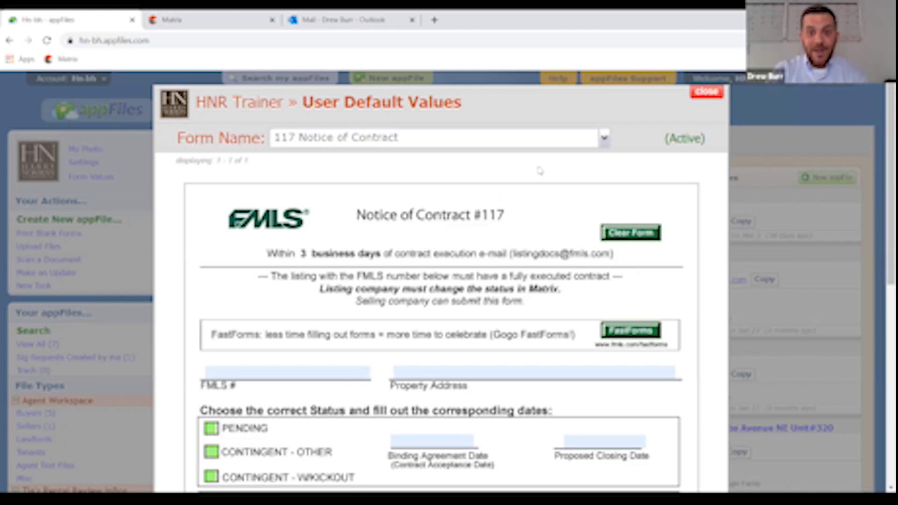
- Open the Form Name list and scroll to the 100s - 2021 Brokerage Engagements forms
{"action": "left_click", "coordinate": [605, 140]}
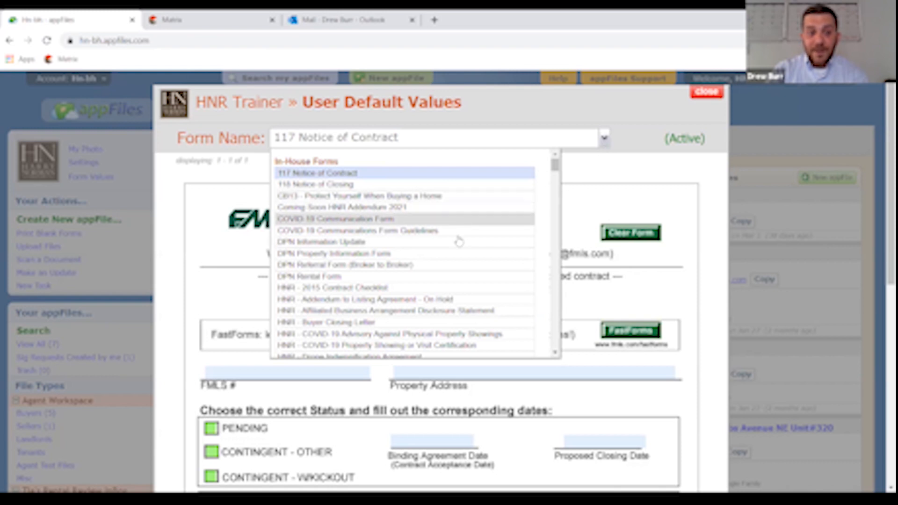
{"action": "scroll", "coordinate": [415, 247], "scroll_direction": "down", "scroll_amount": 2}
{"action": "scroll", "coordinate": [414, 246], "scroll_direction": "down", "scroll_amount": 5}
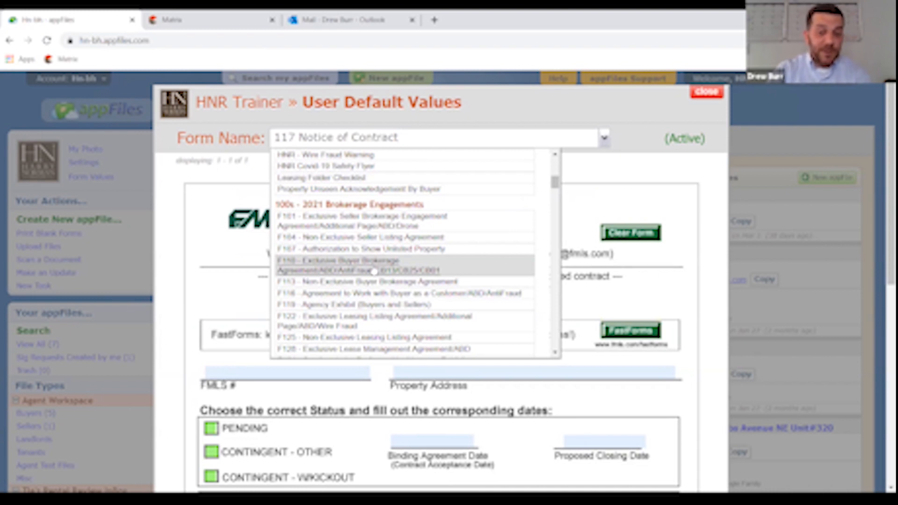
- Select the F110 Exclusive Buyer Brokerage Agreement and review its prefilled broker fields on pages 6-10
{"action": "left_click", "coordinate": [374, 270]}
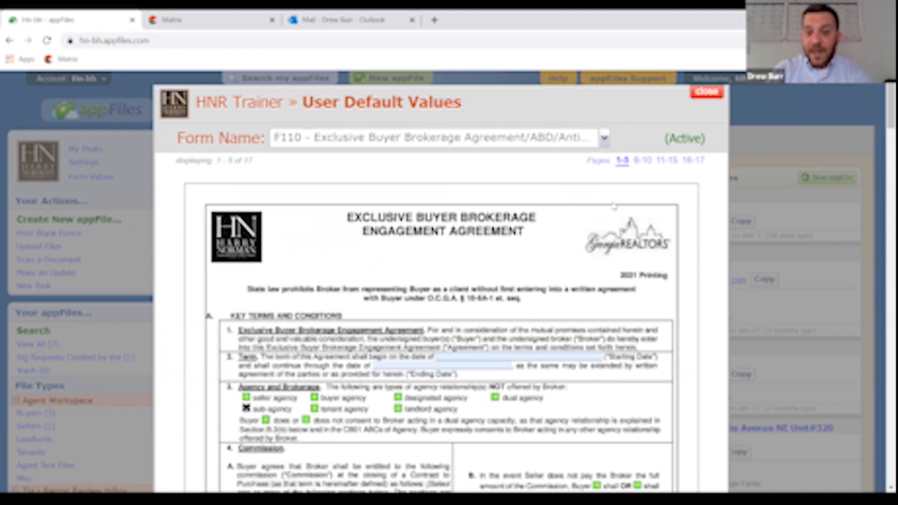
{"action": "left_click", "coordinate": [643, 160]}
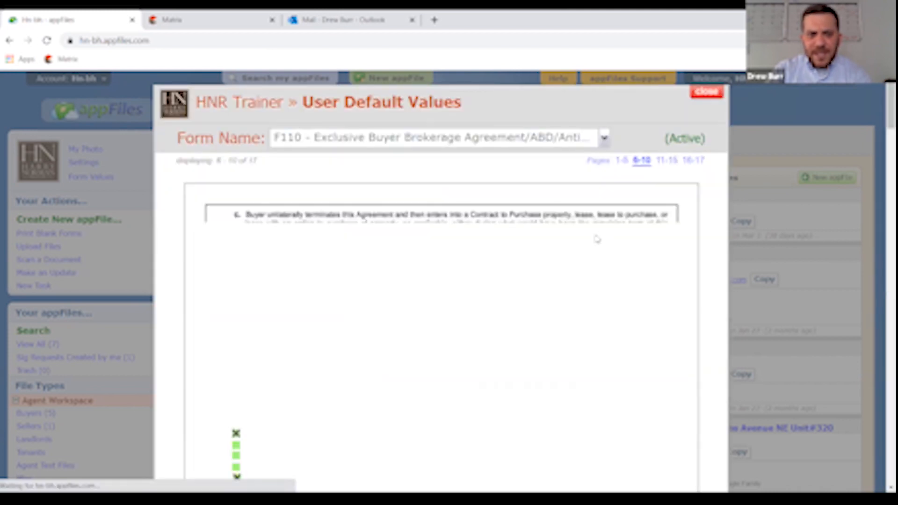
{"action": "scroll", "coordinate": [595, 238], "scroll_direction": "down", "scroll_amount": 3}
{"action": "scroll", "coordinate": [594, 237], "scroll_direction": "down", "scroll_amount": 10}
{"action": "scroll", "coordinate": [488, 228], "scroll_direction": "up", "scroll_amount": 4}
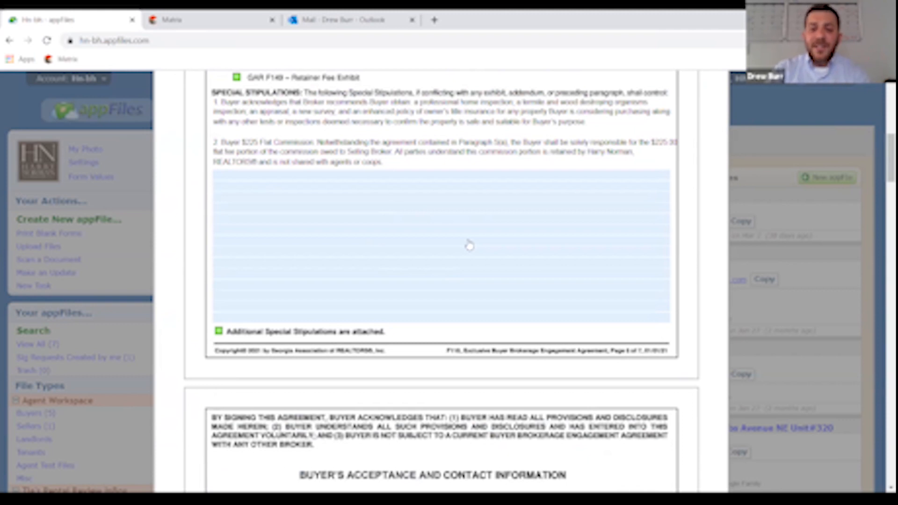
{"action": "scroll", "coordinate": [470, 245], "scroll_direction": "down", "scroll_amount": 8}
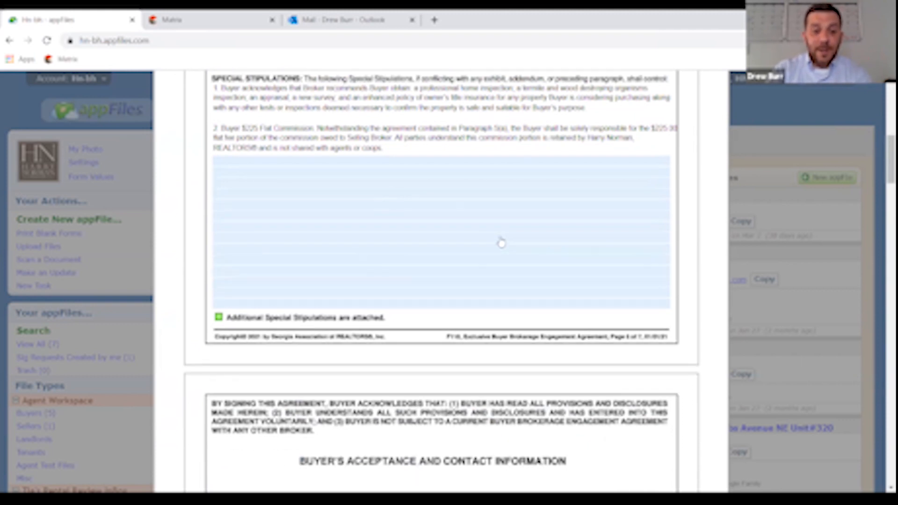
{"action": "scroll", "coordinate": [588, 268], "scroll_direction": "down", "scroll_amount": 3}
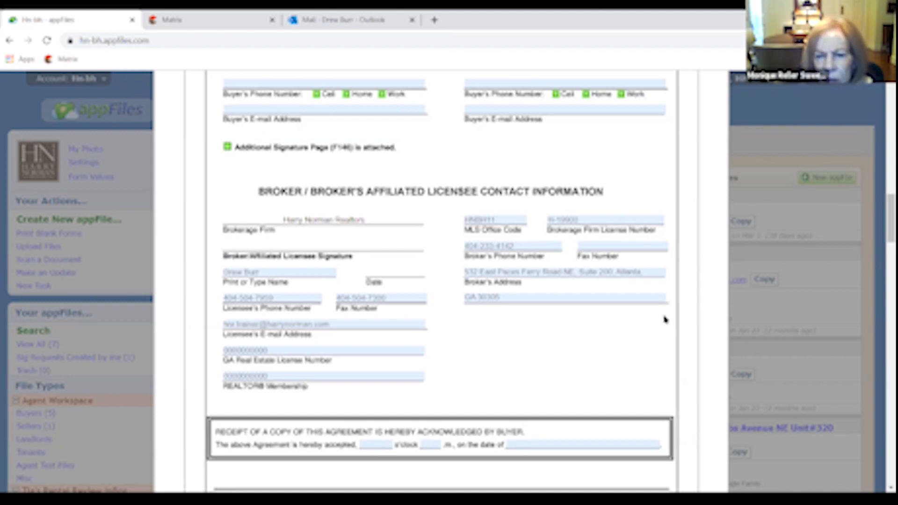
{"action": "scroll", "coordinate": [666, 319], "scroll_direction": "up", "scroll_amount": 15}
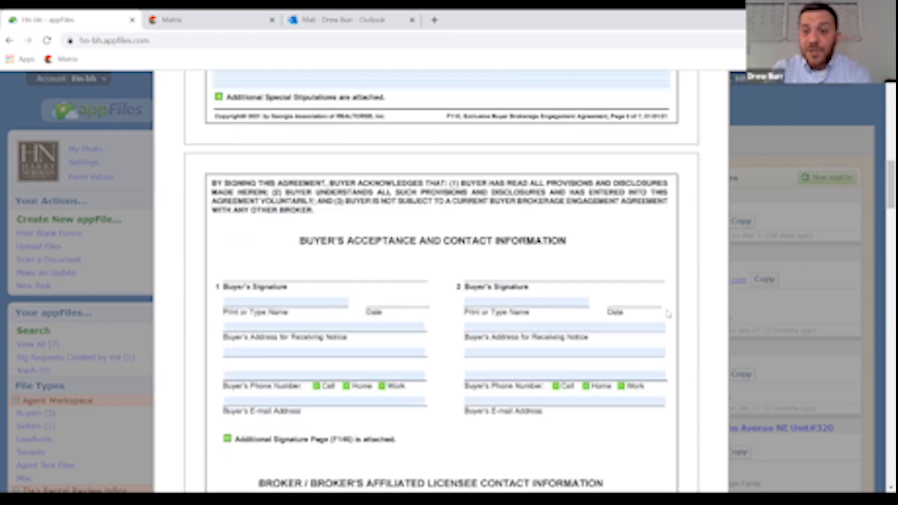
{"action": "scroll", "coordinate": [709, 121], "scroll_direction": "up", "scroll_amount": 2}
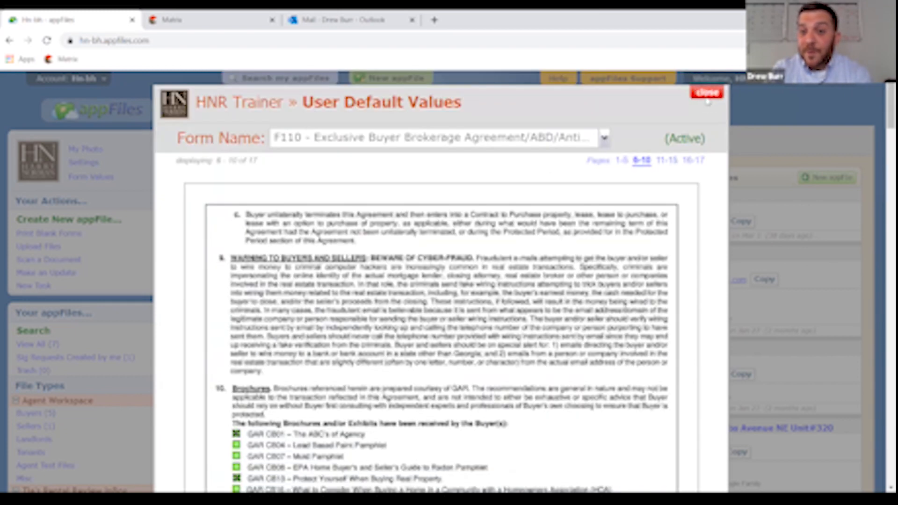
- Close the form defaults and start a new appFile with Create New appFile
{"action": "left_click", "coordinate": [706, 90]}
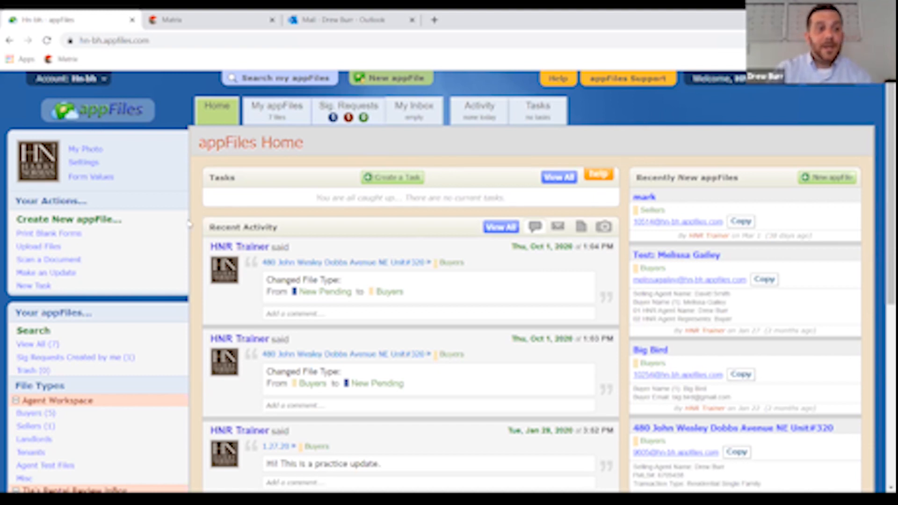
{"action": "left_click", "coordinate": [99, 224]}
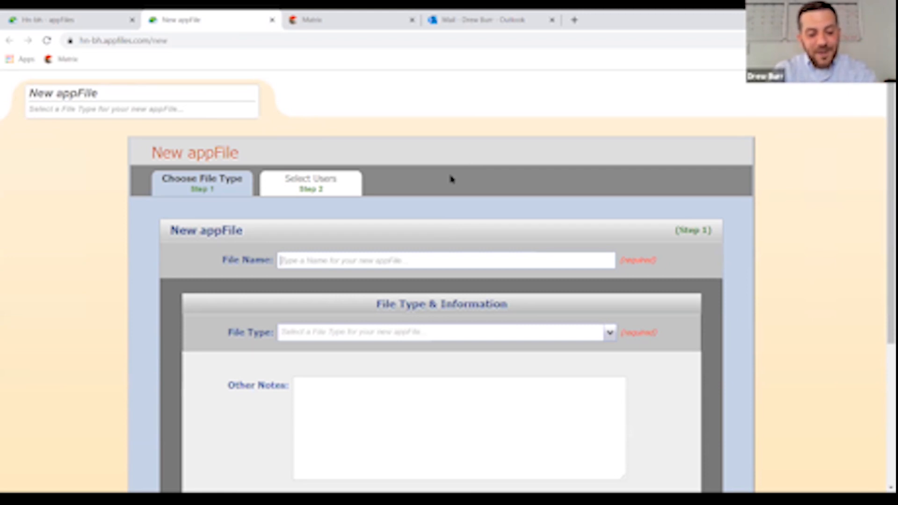
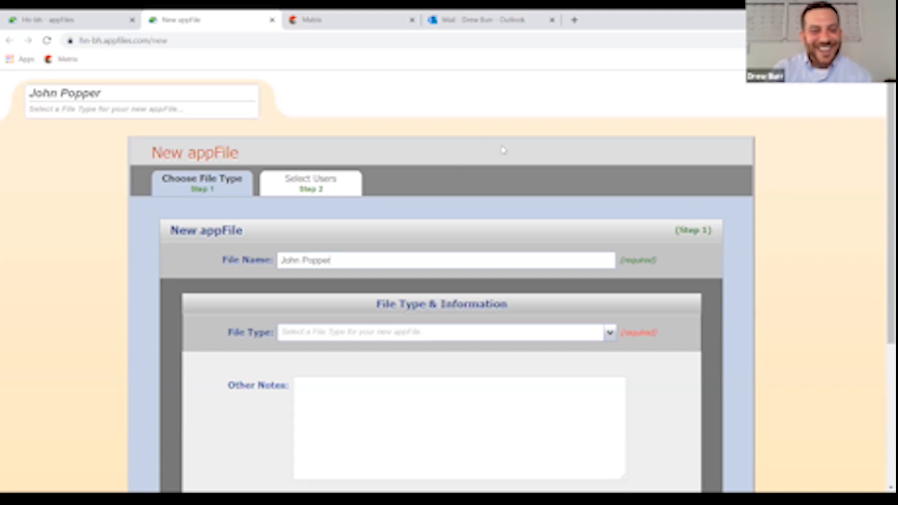
- Enter the buyer client's full name as File Name and set File Type to Buyers
{"action": "scroll", "coordinate": [501, 150], "scroll_direction": "down", "scroll_amount": 1}
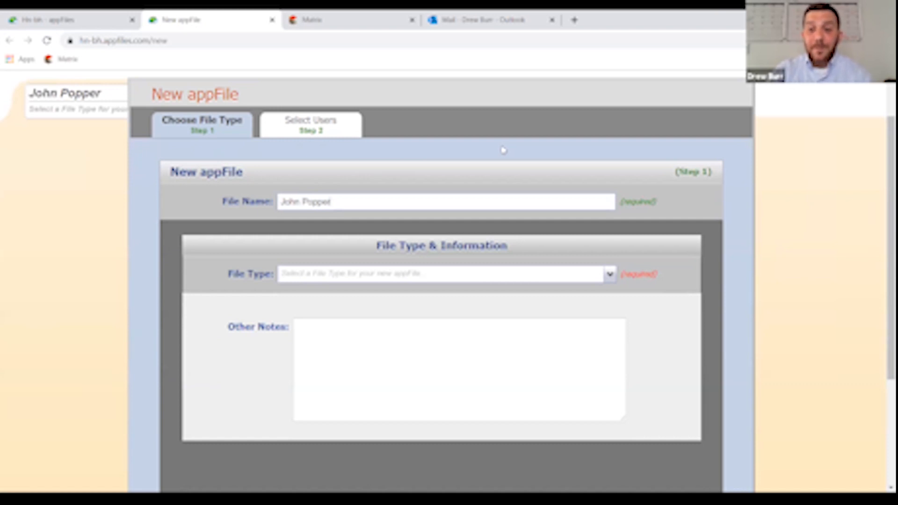
{"action": "left_click", "coordinate": [611, 276]}
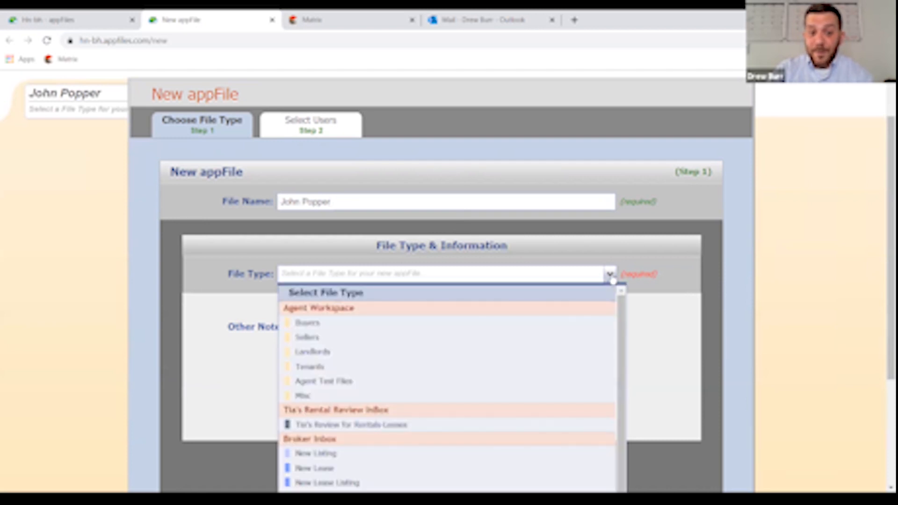
{"action": "left_click", "coordinate": [462, 323]}
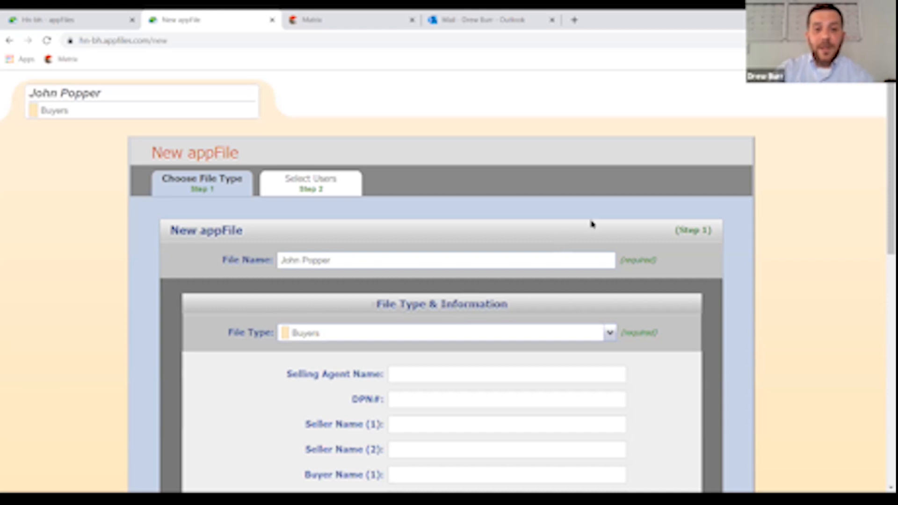
- Enter the selling agent's full name and the first buyer's full name in Buyer Name (1)
{"action": "scroll", "coordinate": [648, 199], "scroll_direction": "down", "scroll_amount": 3}
{"action": "scroll", "coordinate": [657, 193], "scroll_direction": "down", "scroll_amount": 1}
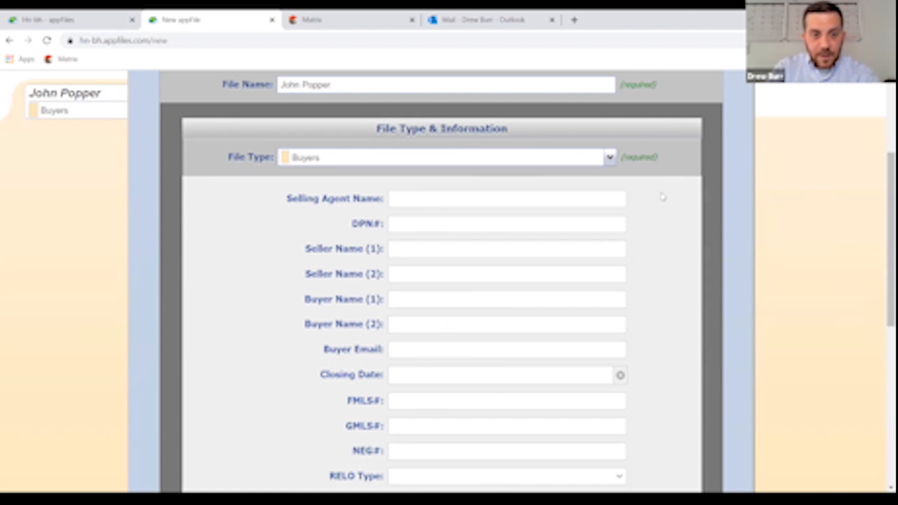
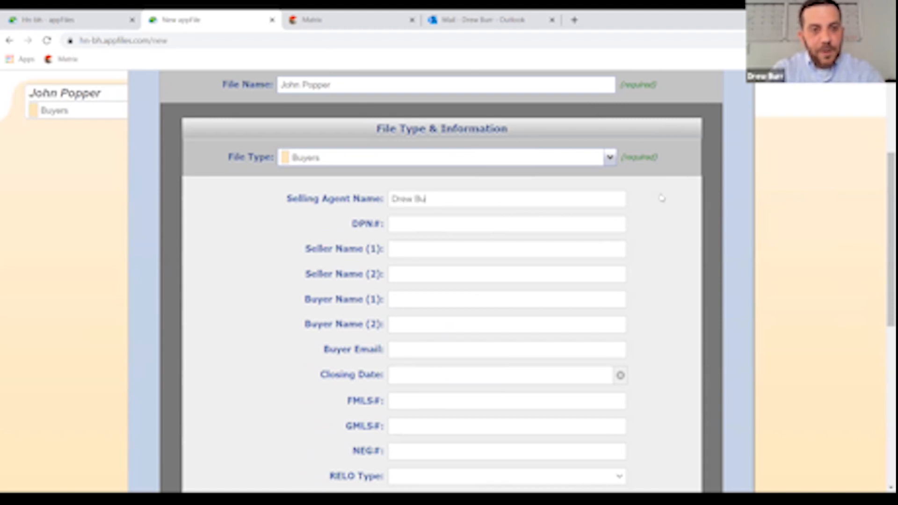
{"action": "left_click", "coordinate": [445, 299]}
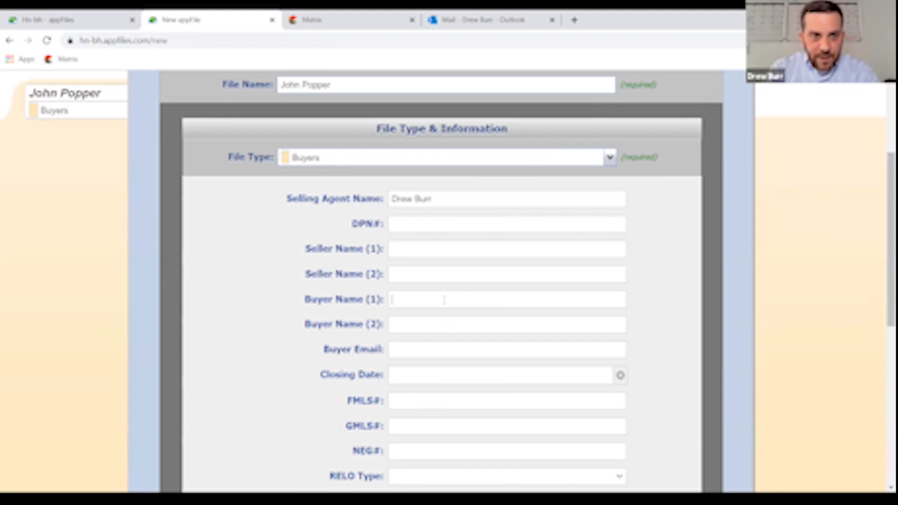
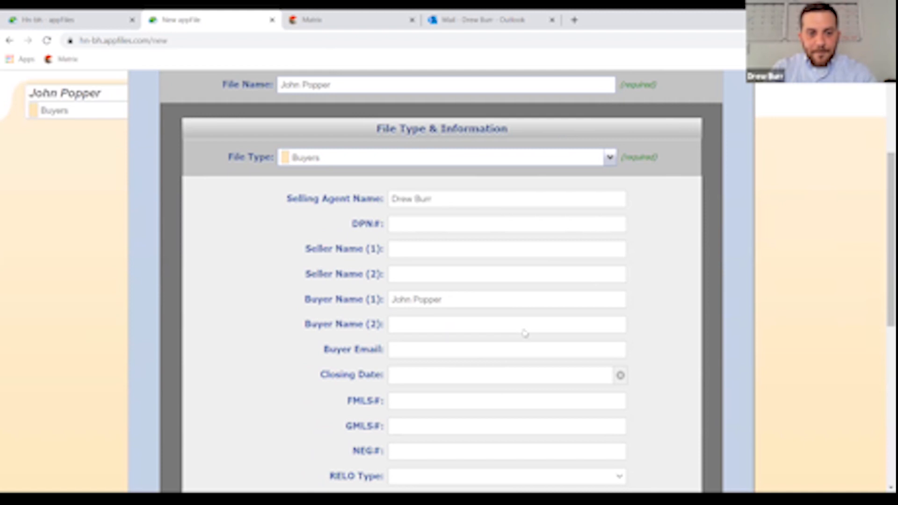
- Set the Transaction Type to Residential Single Family
{"action": "scroll", "coordinate": [525, 333], "scroll_direction": "down", "scroll_amount": 3}
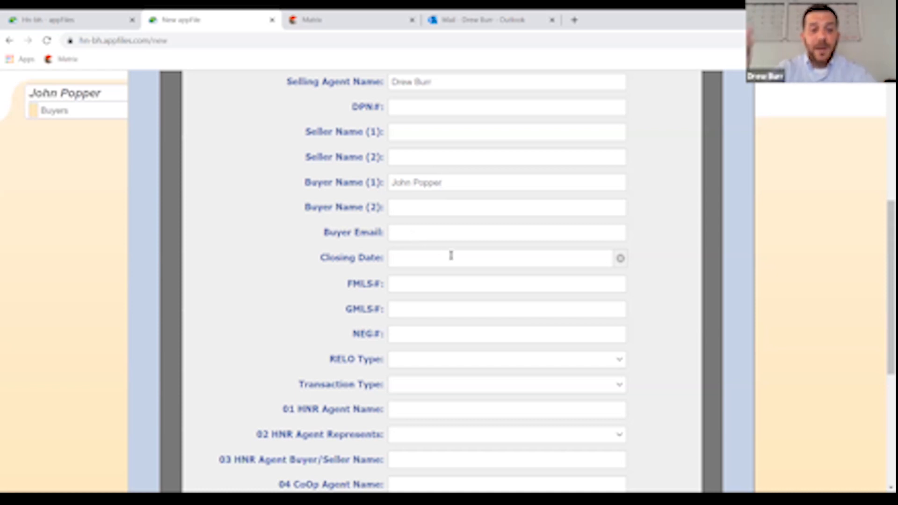
{"action": "scroll", "coordinate": [452, 255], "scroll_direction": "down", "scroll_amount": 3}
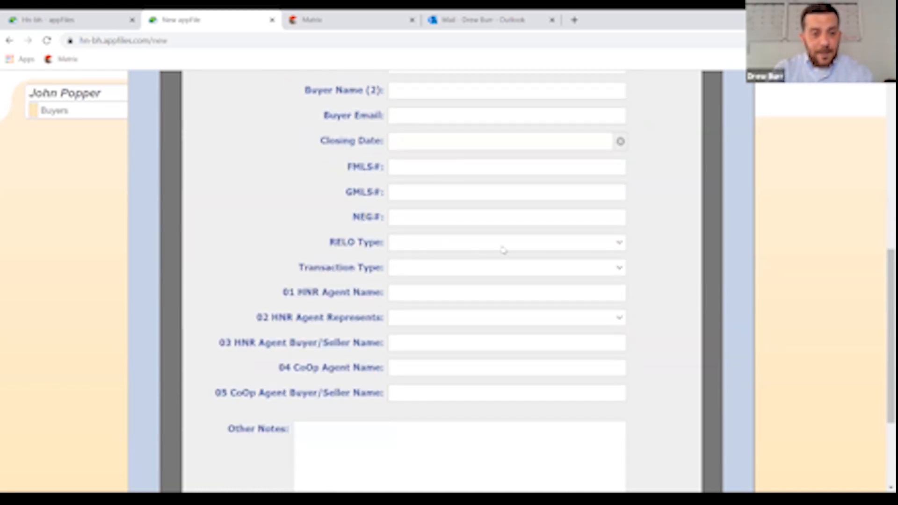
{"action": "left_click", "coordinate": [619, 271]}
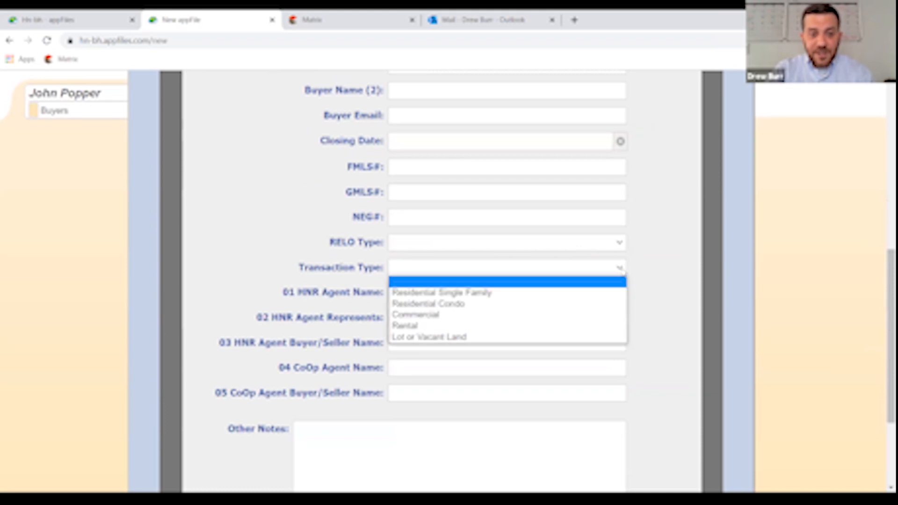
{"action": "left_click", "coordinate": [473, 292]}
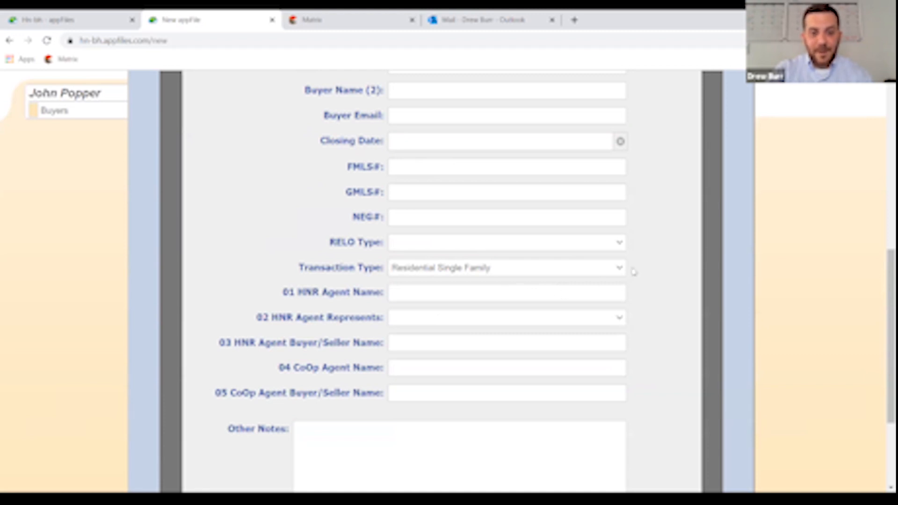
{"action": "scroll", "coordinate": [637, 274], "scroll_direction": "down", "scroll_amount": 3}
- Leave file access to the 17 default users and create the Buyers appFile
{"action": "left_click", "coordinate": [669, 419]}
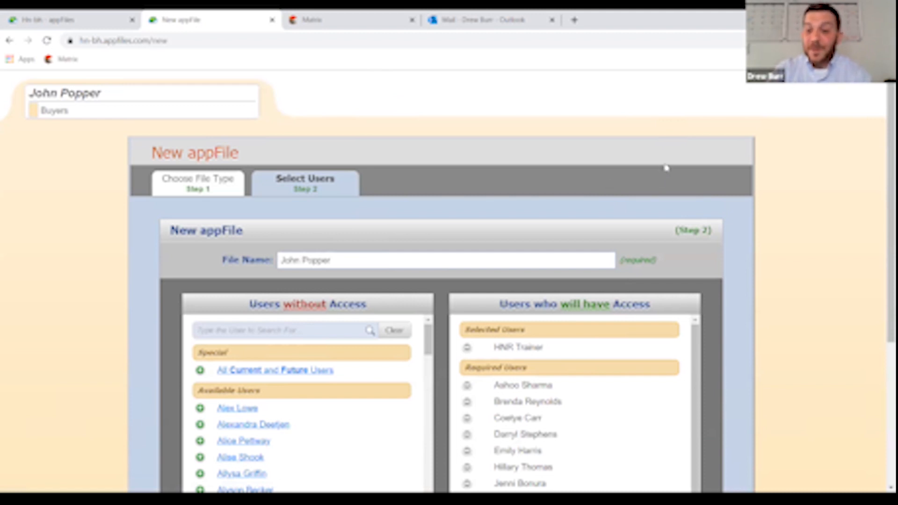
{"action": "scroll", "coordinate": [681, 202], "scroll_direction": "down", "scroll_amount": 1}
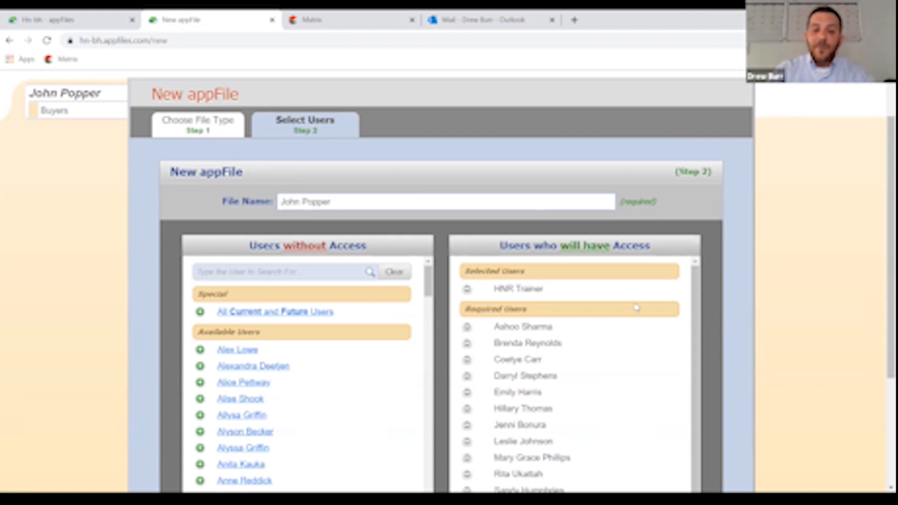
{"action": "scroll", "coordinate": [636, 308], "scroll_direction": "down", "scroll_amount": 1}
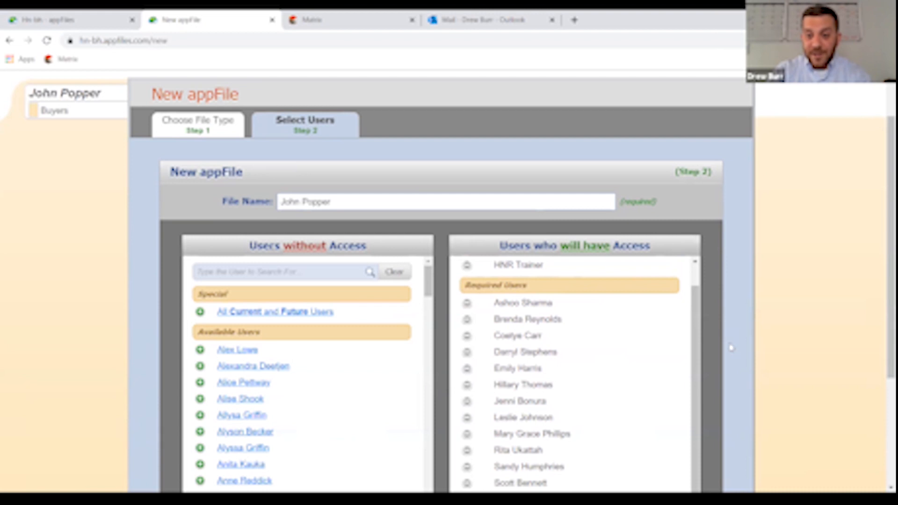
{"action": "scroll", "coordinate": [732, 348], "scroll_direction": "down", "scroll_amount": 1}
{"action": "scroll", "coordinate": [732, 348], "scroll_direction": "down", "scroll_amount": 1}
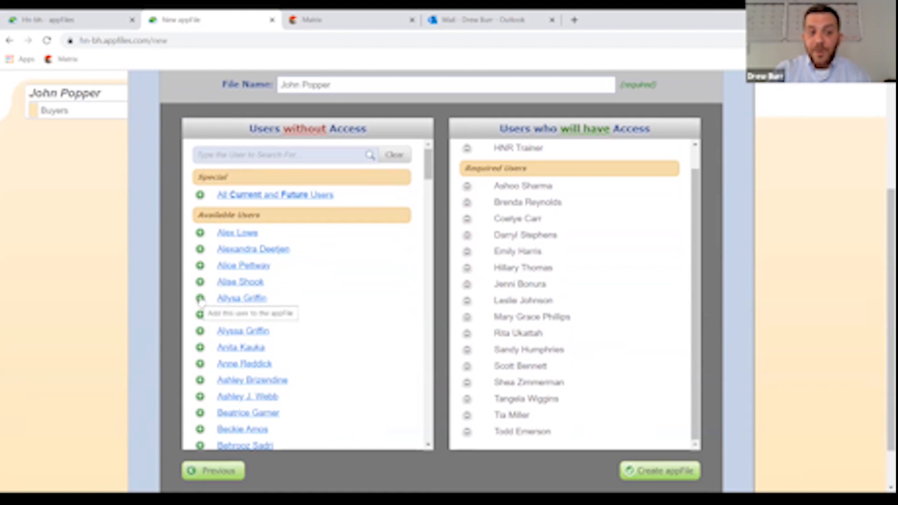
{"action": "left_click", "coordinate": [200, 299]}
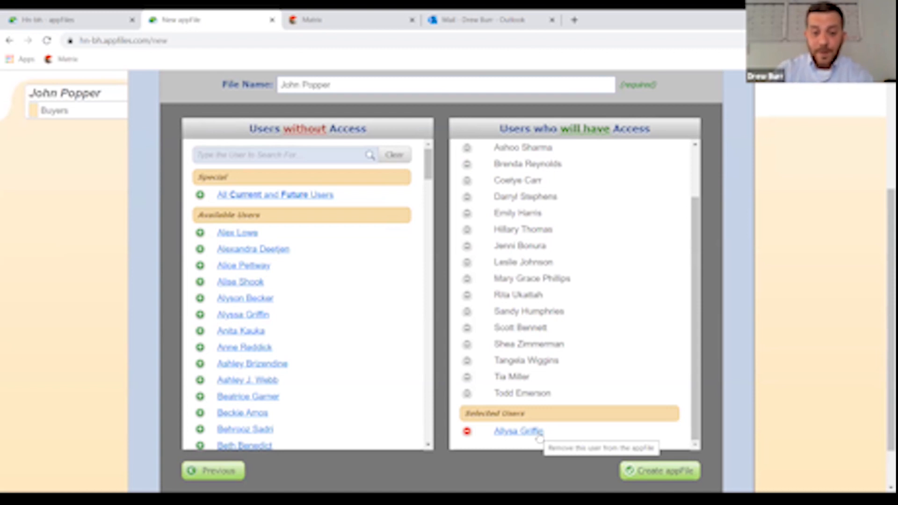
{"action": "left_click", "coordinate": [466, 431]}
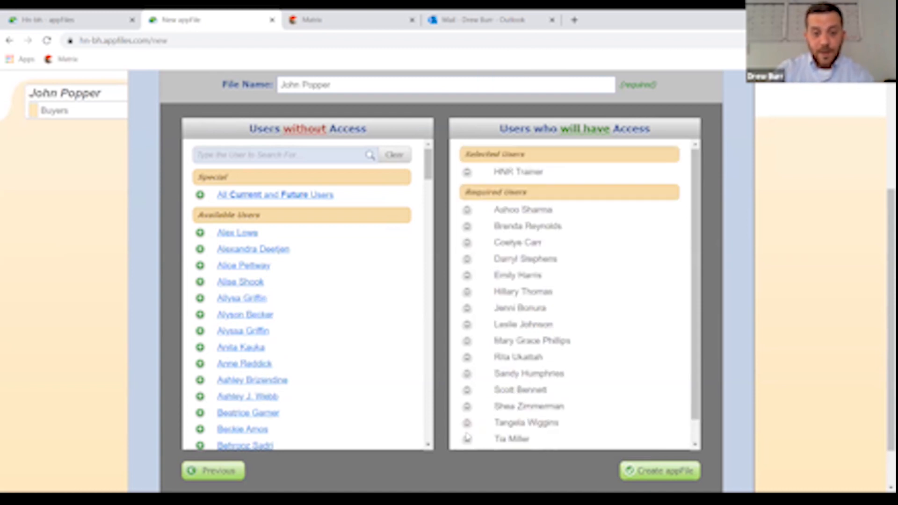
{"action": "scroll", "coordinate": [671, 476], "scroll_direction": "down", "scroll_amount": 2}
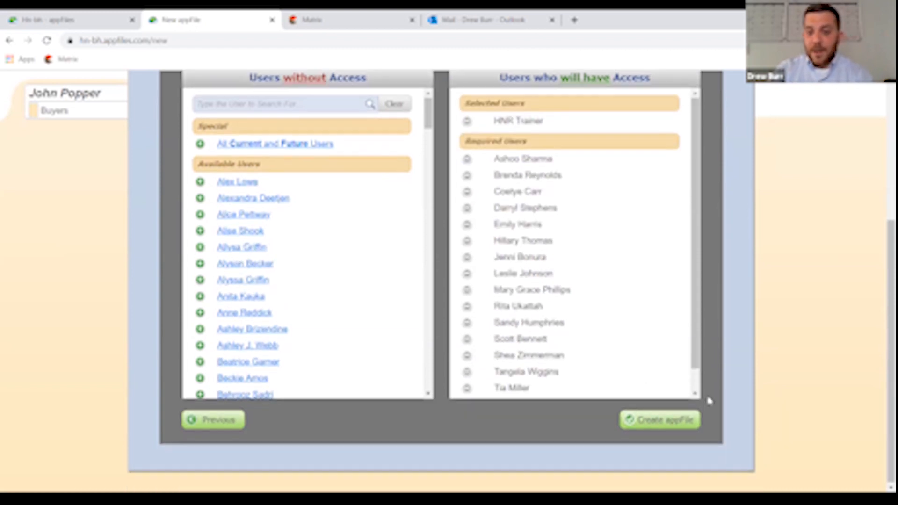
{"action": "left_click", "coordinate": [660, 426]}
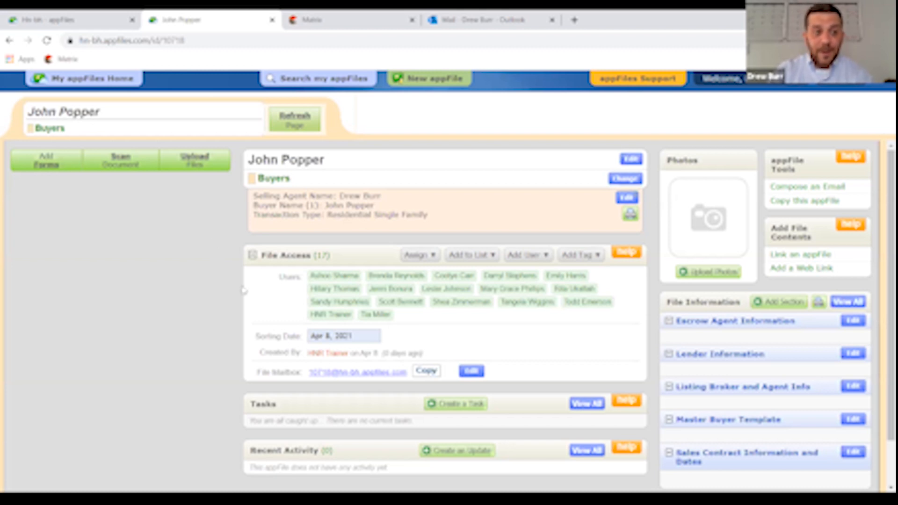
- Open the Add Forms window on the new buyer appFile
{"action": "left_click", "coordinate": [47, 170]}
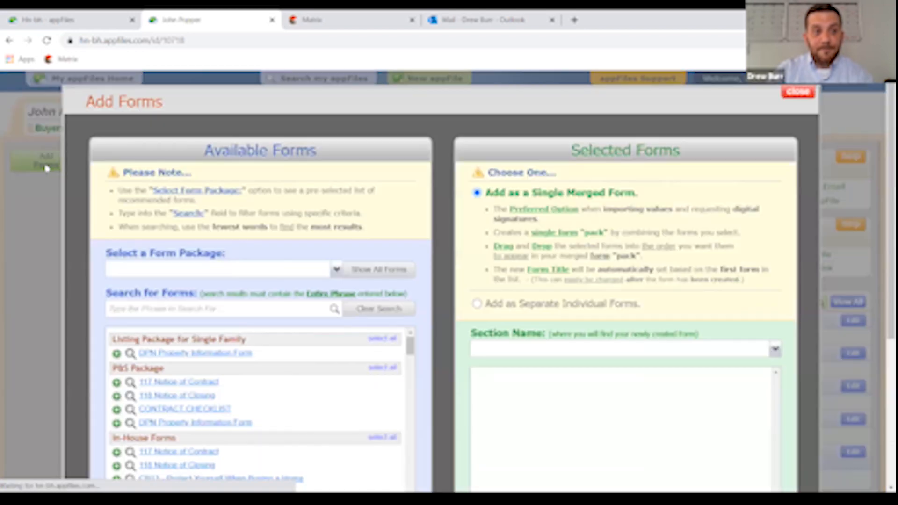
- Filter forms by 'Buyer' and add F110 Exclusive Buyer Brokerage Agreement as a merged form
{"action": "scroll", "coordinate": [447, 239], "scroll_direction": "down", "scroll_amount": 3}
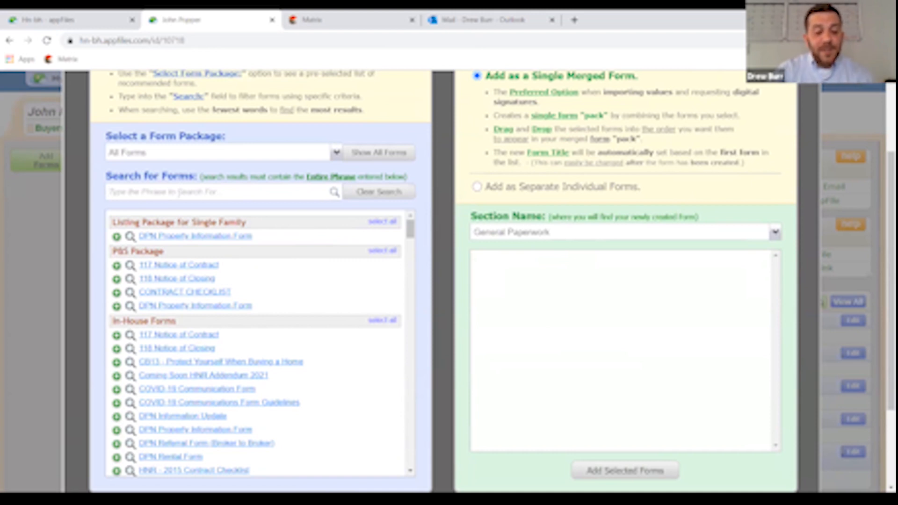
{"action": "left_click", "coordinate": [178, 193]}
{"action": "type", "text": "Buyer"}
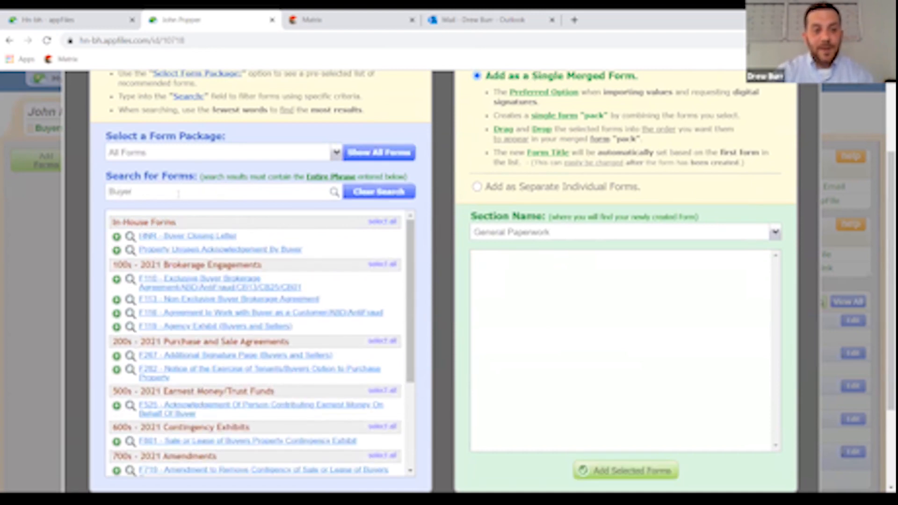
{"action": "left_click", "coordinate": [196, 290]}
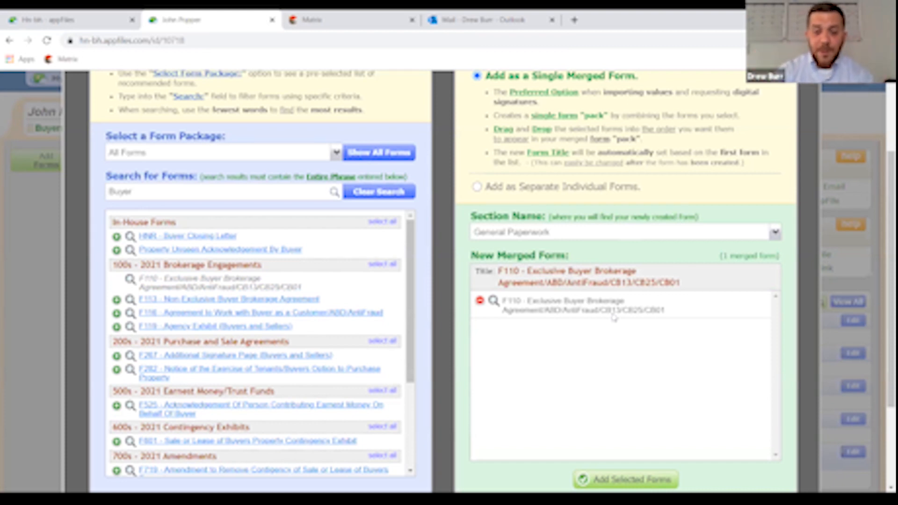
{"action": "left_click", "coordinate": [623, 482]}
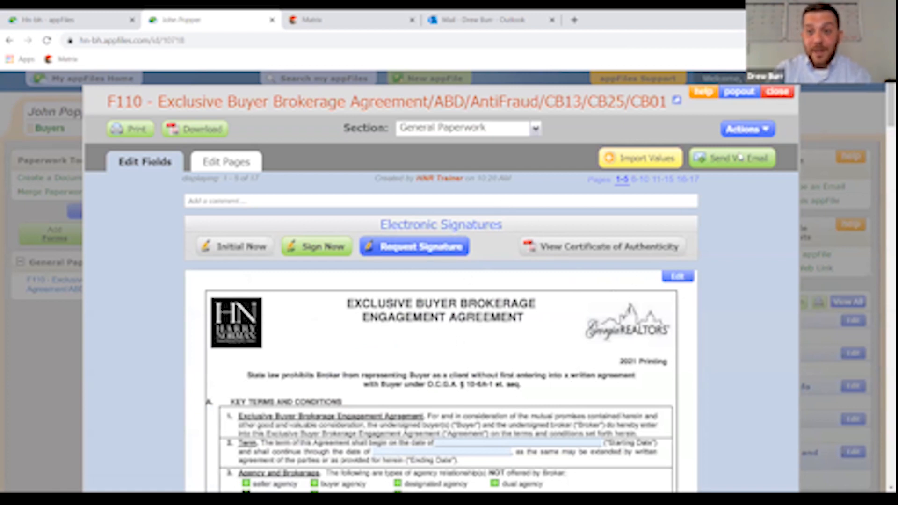
- Reopen the F110 agreement from General Paperwork and scroll through its pages
{"action": "left_click", "coordinate": [777, 92]}
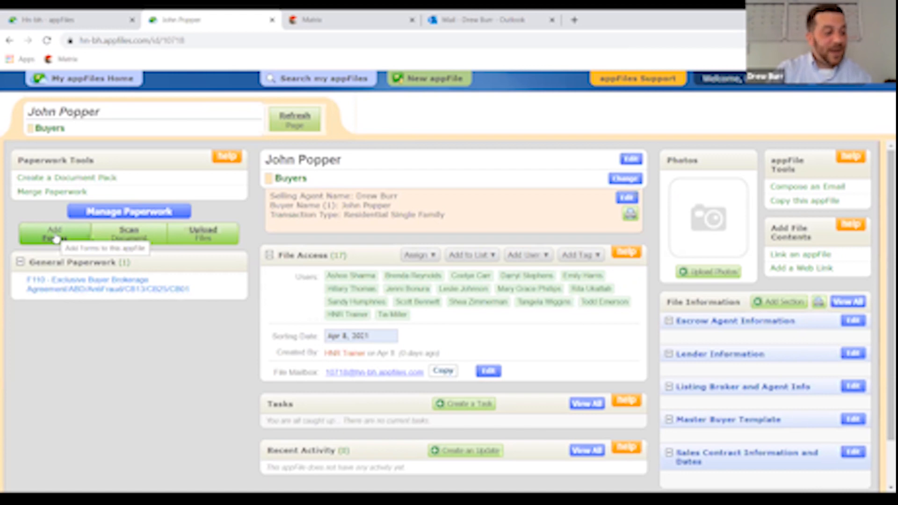
{"action": "left_click", "coordinate": [110, 288]}
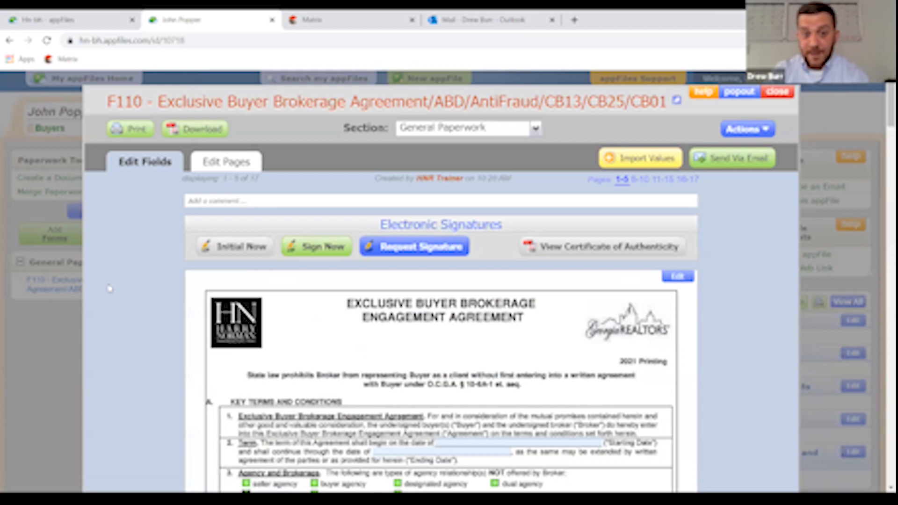
{"action": "scroll", "coordinate": [468, 286], "scroll_direction": "down", "scroll_amount": 6}
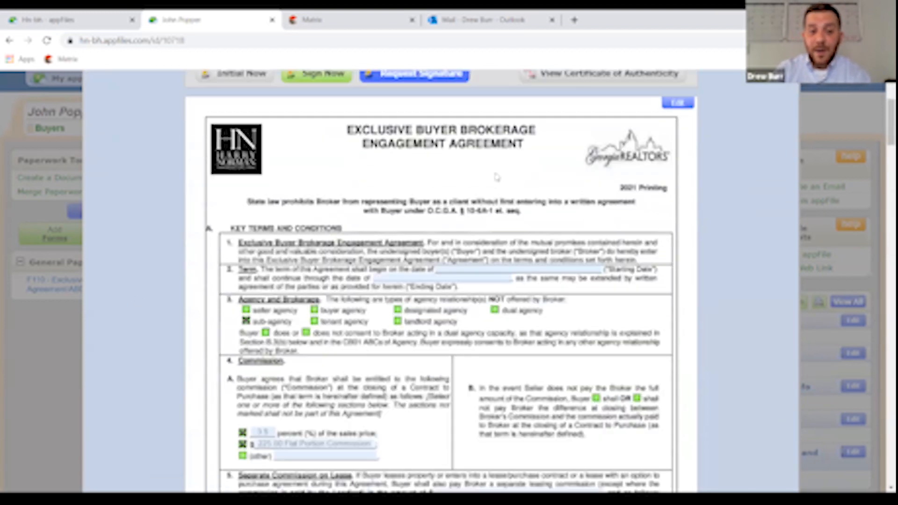
{"action": "scroll", "coordinate": [506, 253], "scroll_direction": "up", "scroll_amount": 6}
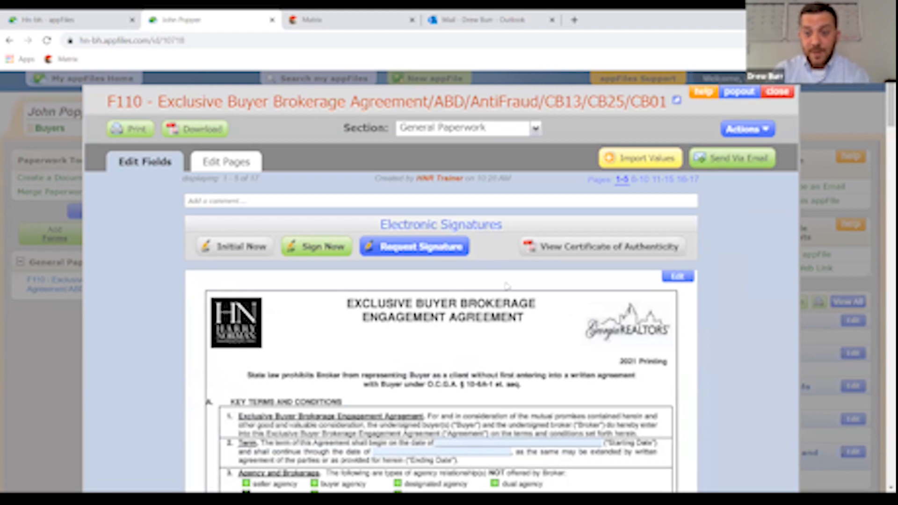
- Start a new signature request for the F110 agreement from Request Signature
{"action": "left_click", "coordinate": [419, 251]}
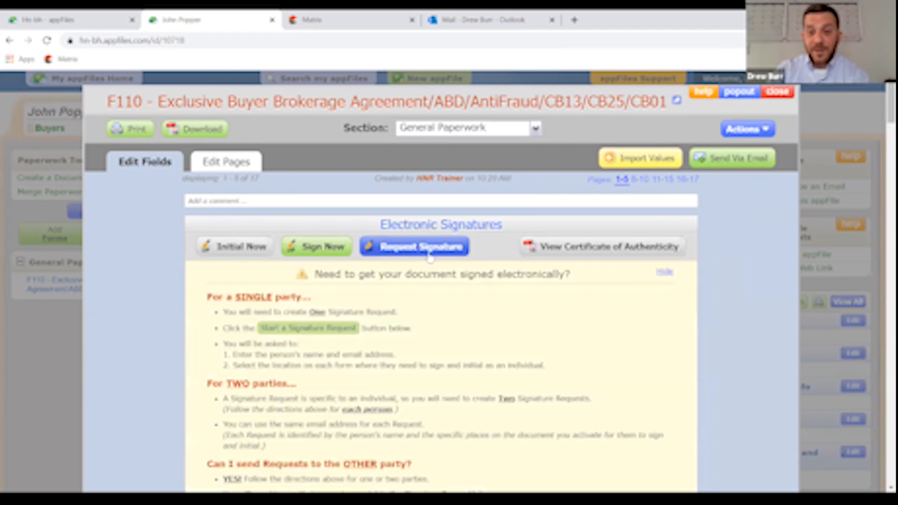
{"action": "scroll", "coordinate": [496, 289], "scroll_direction": "down", "scroll_amount": 3}
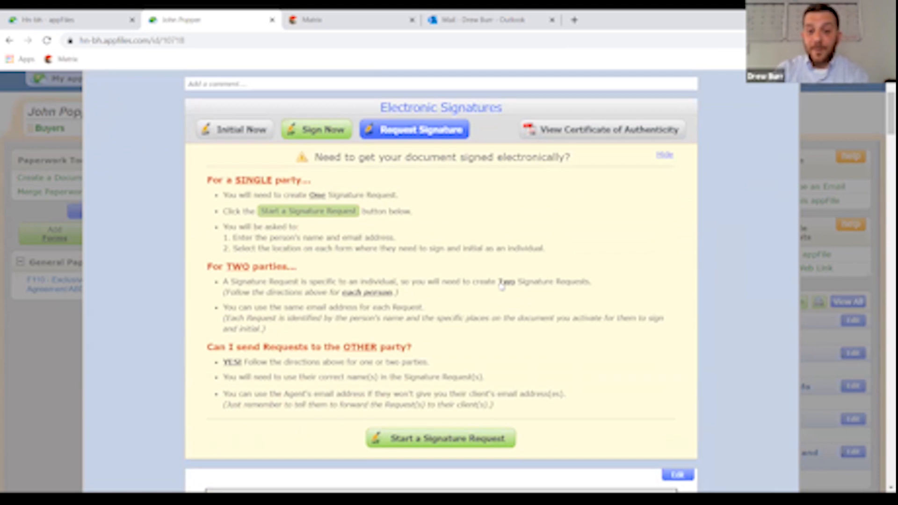
{"action": "left_click", "coordinate": [448, 440]}
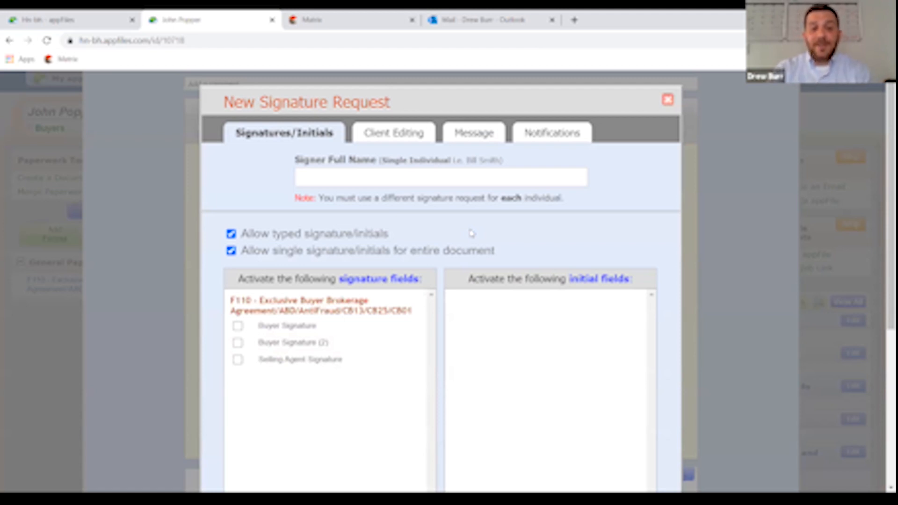
- Enter the buyer's full name as signer, tick only Buyer Signature, and continue
{"action": "left_click", "coordinate": [448, 182]}
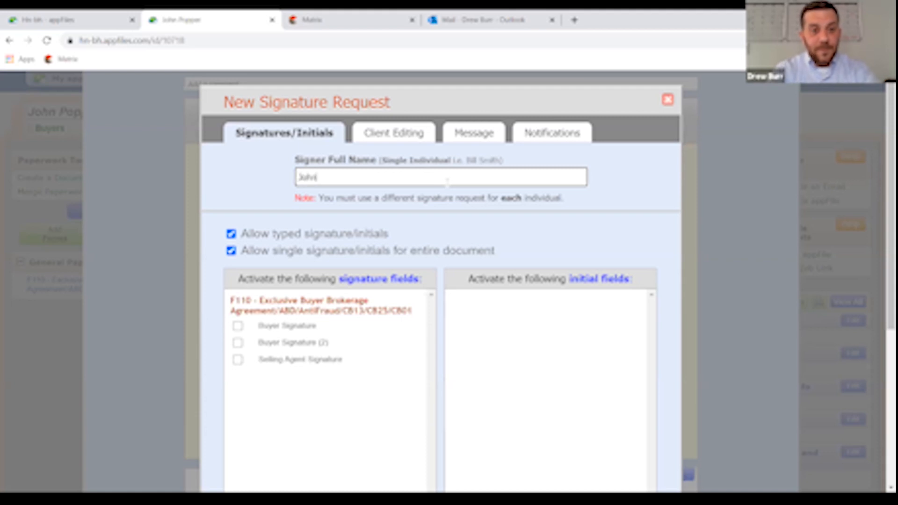
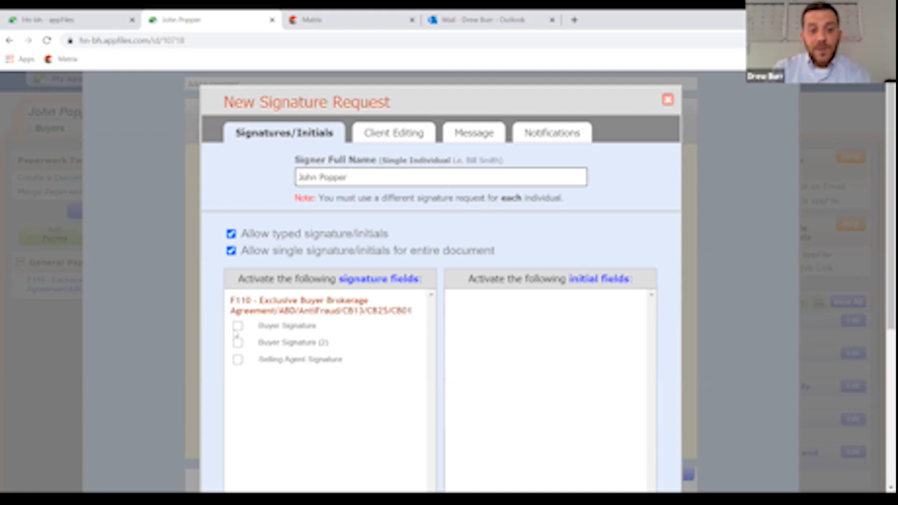
{"action": "left_click", "coordinate": [238, 327]}
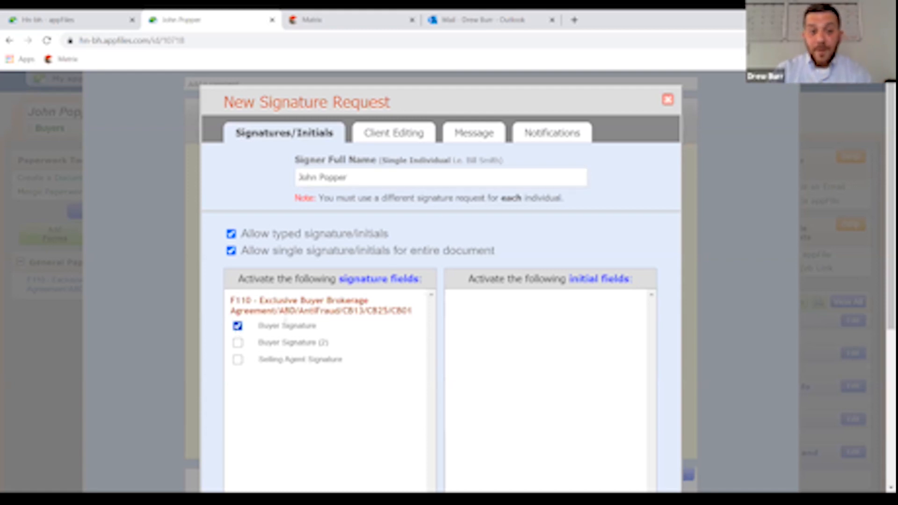
{"action": "scroll", "coordinate": [637, 210], "scroll_direction": "down", "scroll_amount": 4}
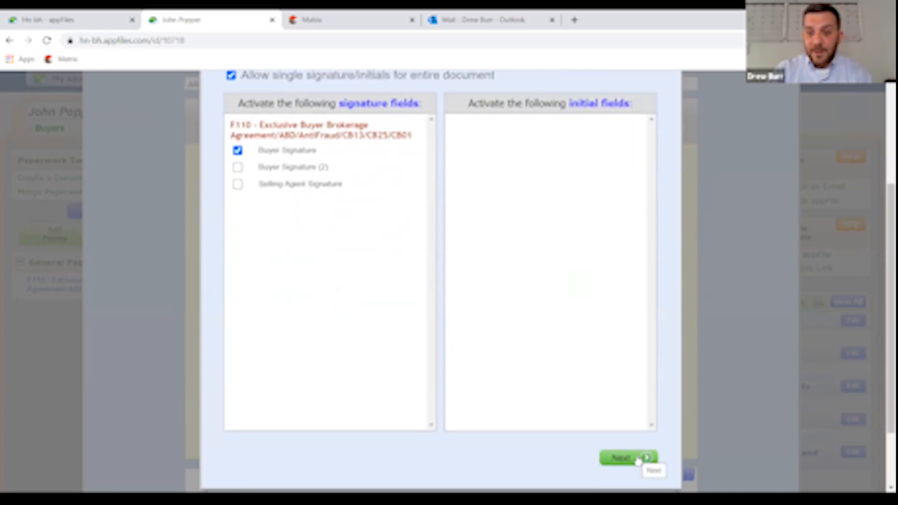
{"action": "scroll", "coordinate": [638, 457], "scroll_direction": "up", "scroll_amount": 3}
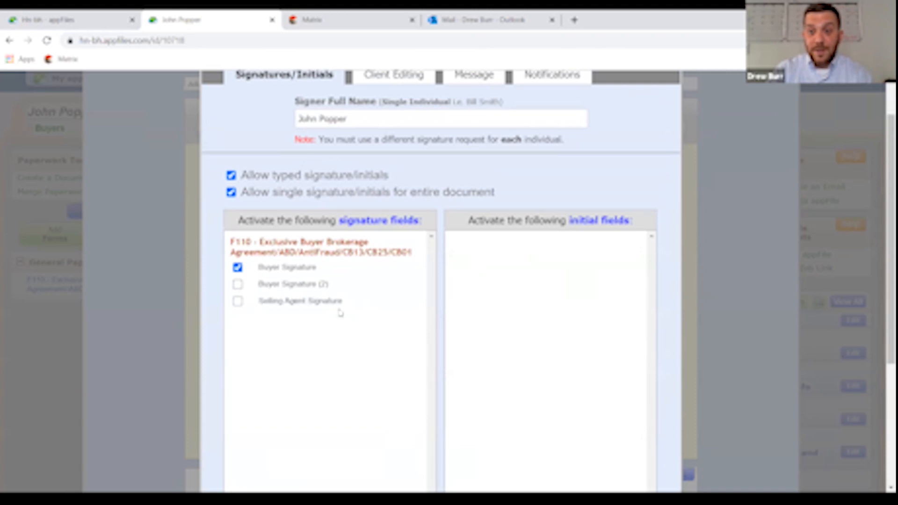
{"action": "scroll", "coordinate": [576, 345], "scroll_direction": "down", "scroll_amount": 3}
{"action": "left_click", "coordinate": [628, 460]}
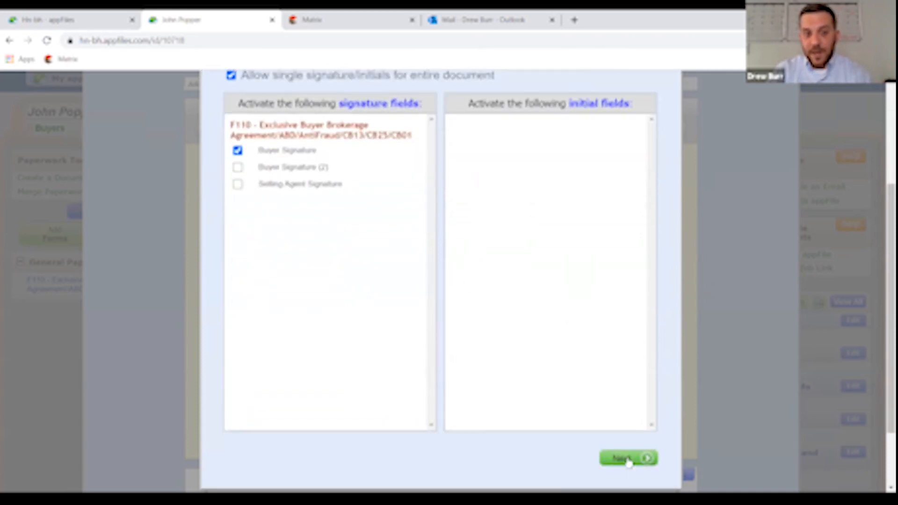
- Move to the Message step and enter the agent's e-mail address as recipient
{"action": "scroll", "coordinate": [589, 274], "scroll_direction": "up", "scroll_amount": 2}
{"action": "scroll", "coordinate": [588, 275], "scroll_direction": "up", "scroll_amount": 1}
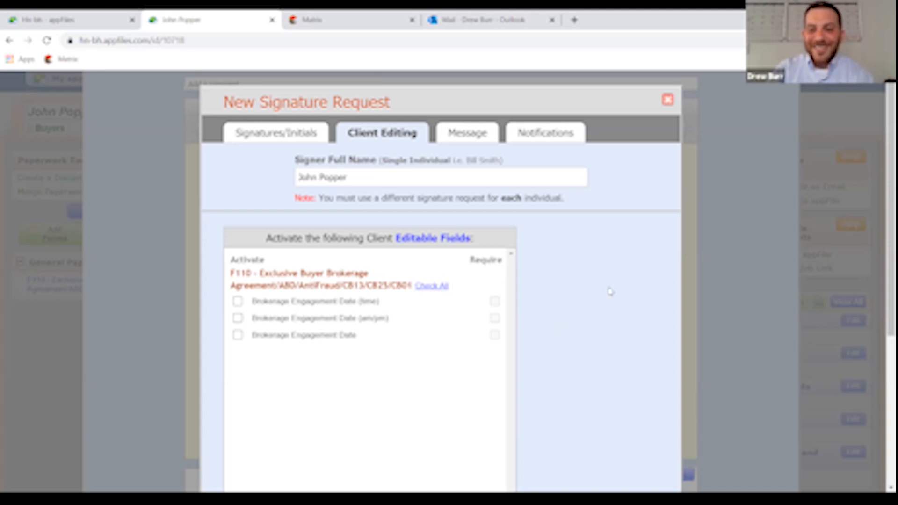
{"action": "scroll", "coordinate": [627, 274], "scroll_direction": "down", "scroll_amount": 4}
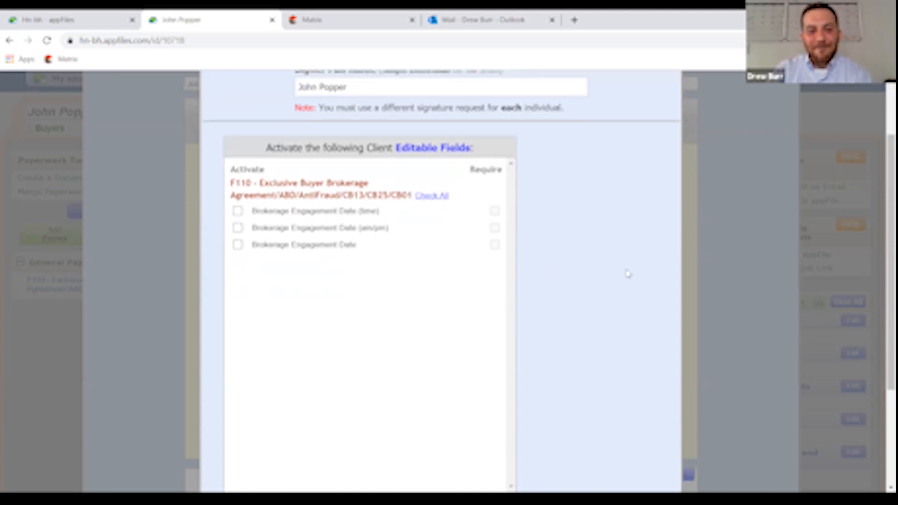
{"action": "left_click", "coordinate": [627, 427]}
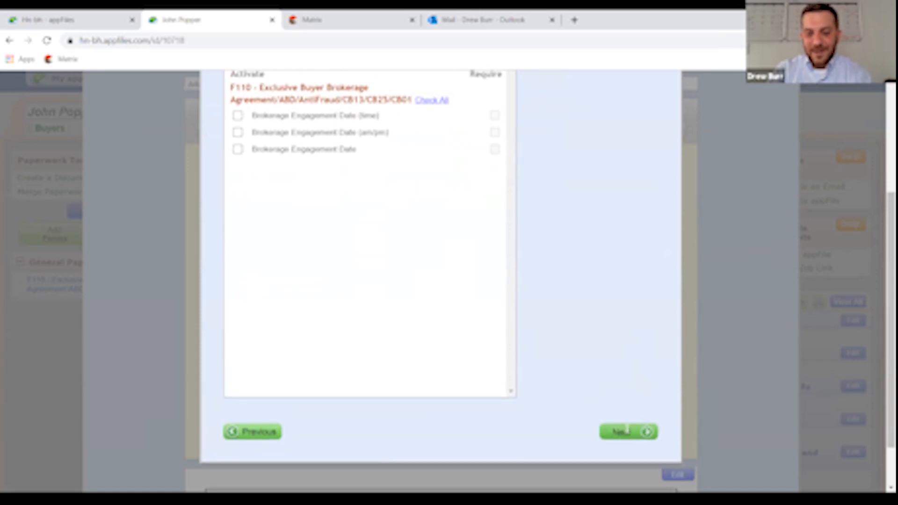
{"action": "scroll", "coordinate": [620, 386], "scroll_direction": "up", "scroll_amount": 4}
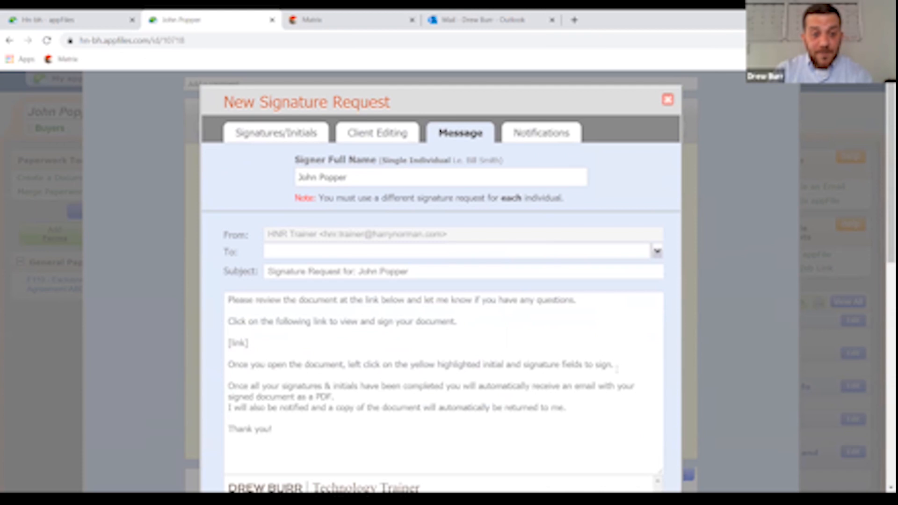
{"action": "left_click", "coordinate": [295, 251]}
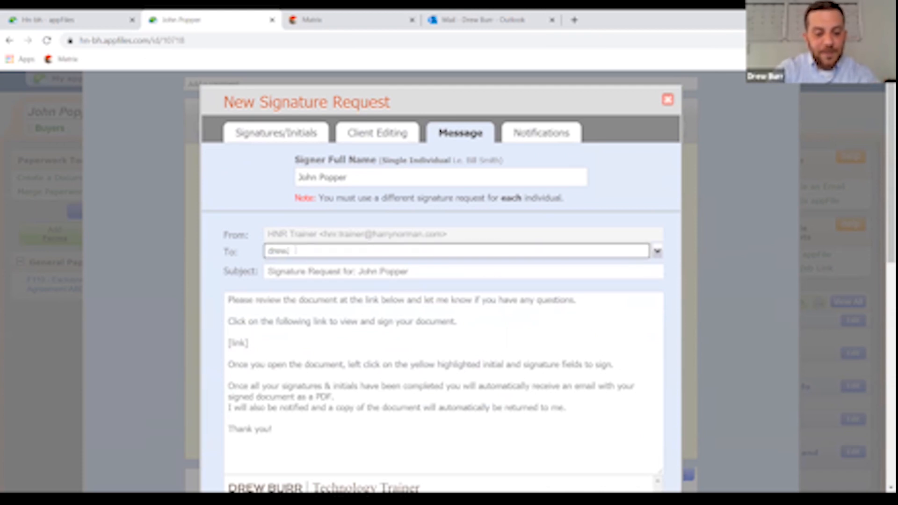
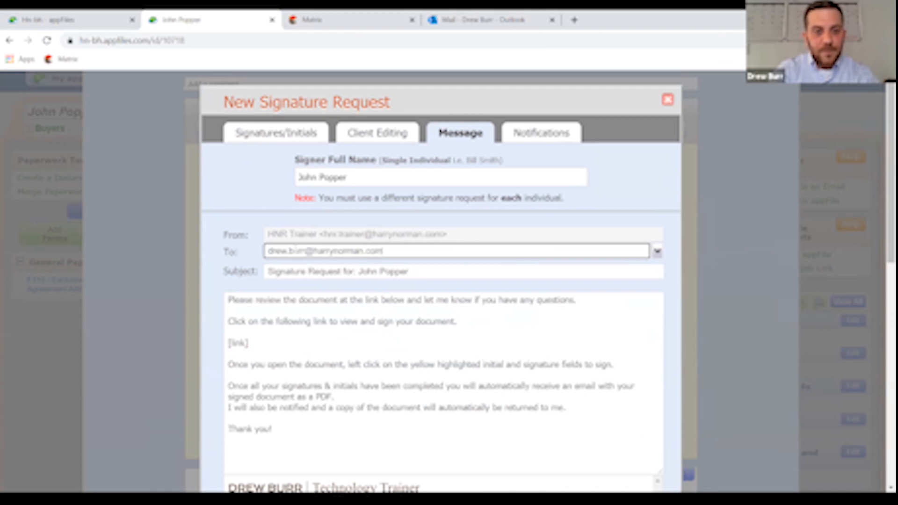
{"action": "left_click", "coordinate": [356, 372]}
{"action": "scroll", "coordinate": [353, 383], "scroll_direction": "down", "scroll_amount": 3}
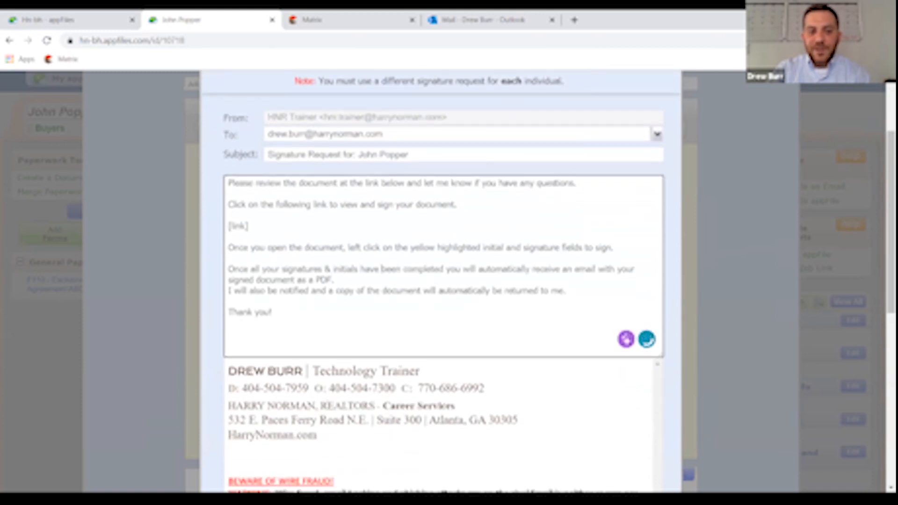
{"action": "scroll", "coordinate": [328, 337], "scroll_direction": "up", "scroll_amount": 1}
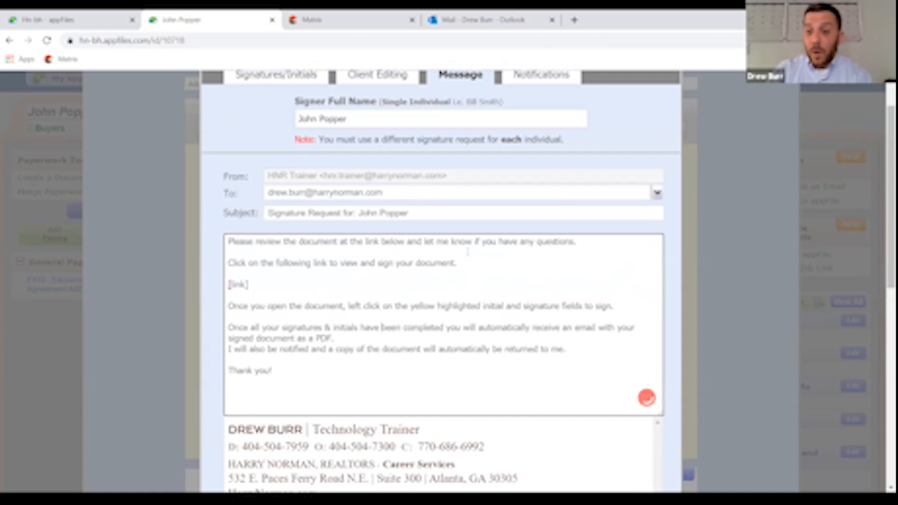
- Add a greeting to the buyer above the message body, removing the extra blank line
{"action": "left_click_drag", "start_coordinate": [249, 284], "coordinate": [227, 284]}
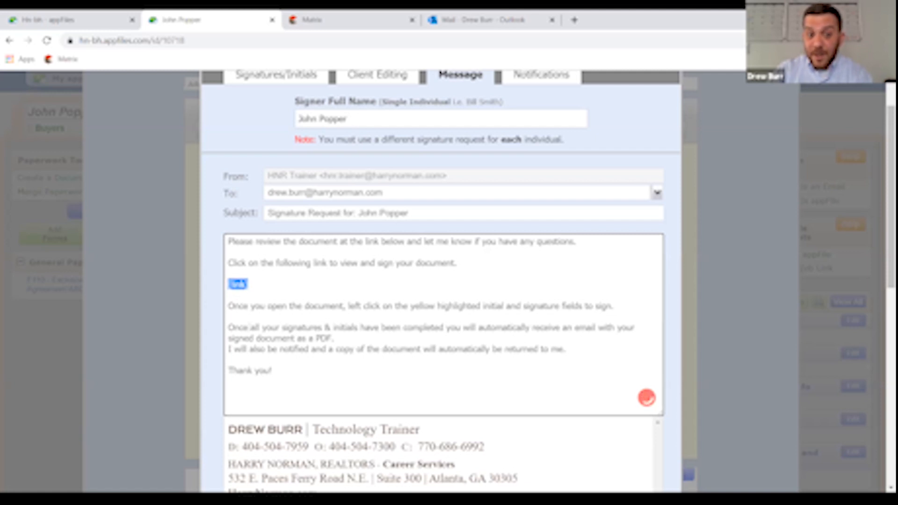
{"action": "left_click", "coordinate": [229, 243]}
{"action": "key", "text": "Return"}
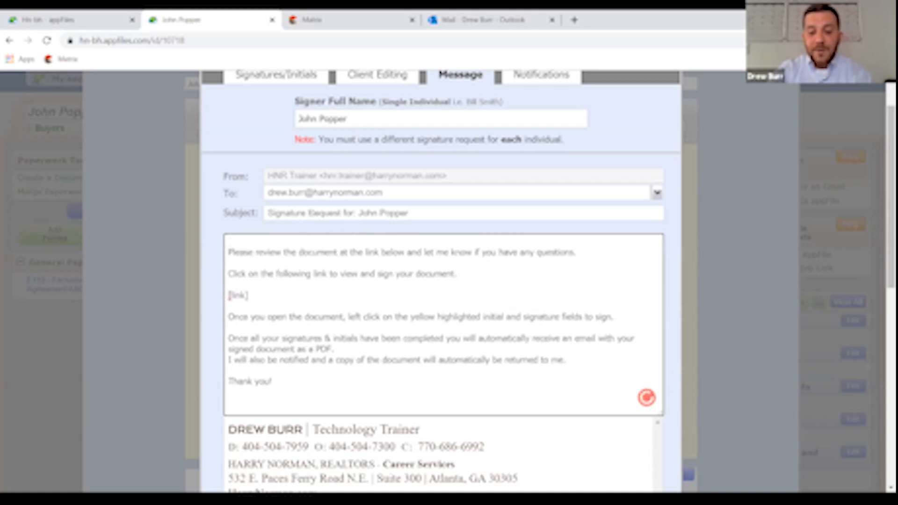
{"action": "key", "text": "Return"}
{"action": "type", "text": "Hi John,"}
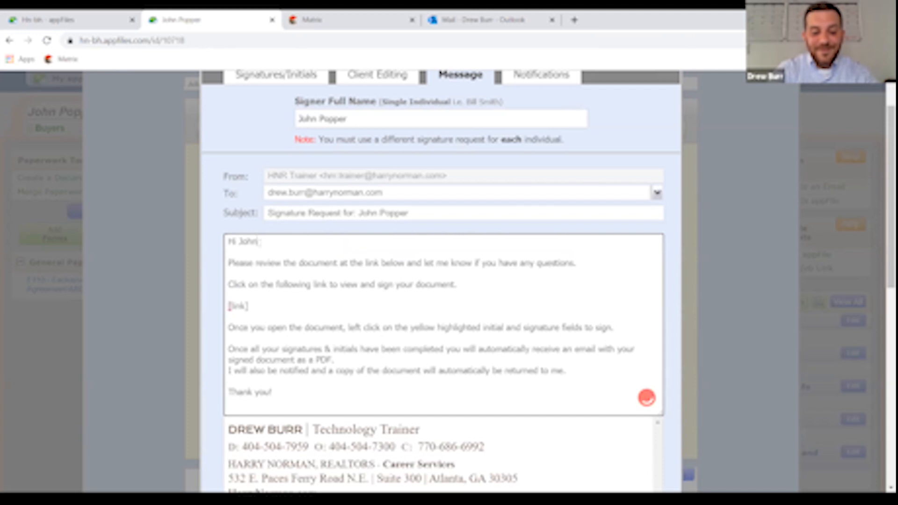
{"action": "key", "text": "Return"}
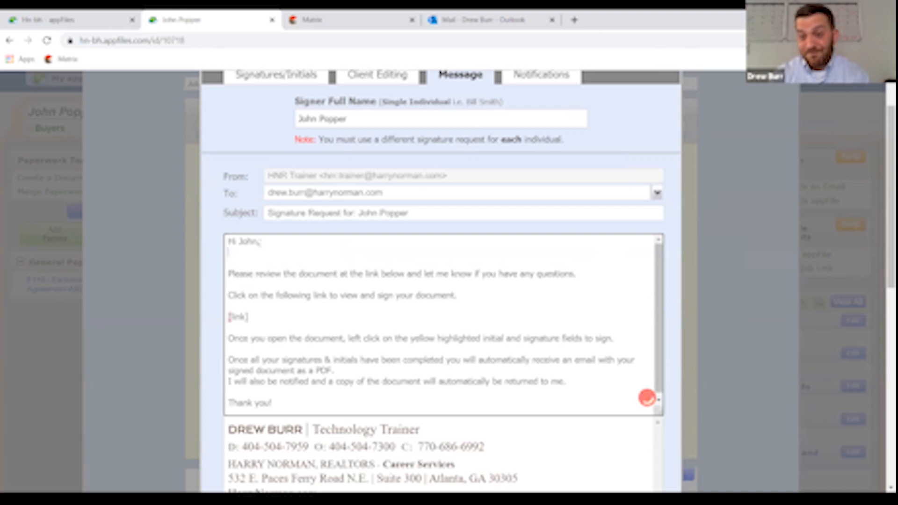
{"action": "key", "text": "Delete"}
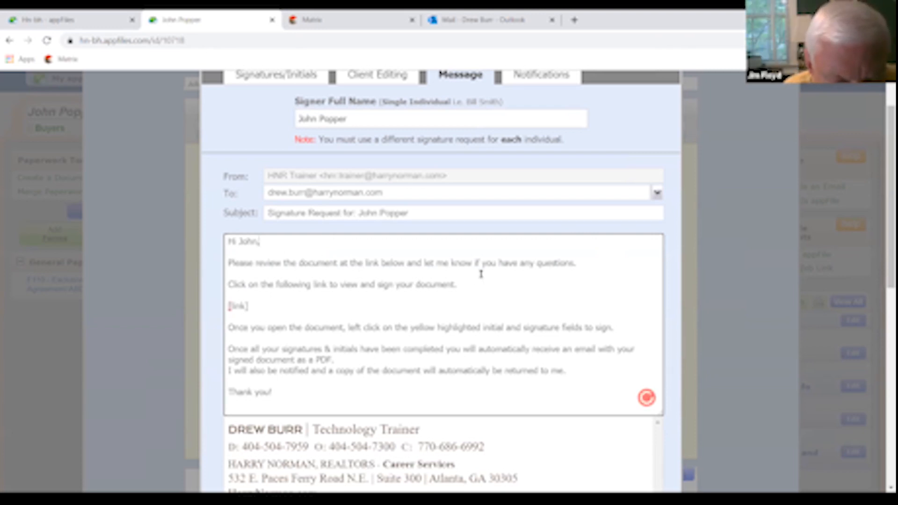
{"action": "scroll", "coordinate": [482, 274], "scroll_direction": "down", "scroll_amount": 6}
{"action": "scroll", "coordinate": [482, 275], "scroll_direction": "down", "scroll_amount": 2}
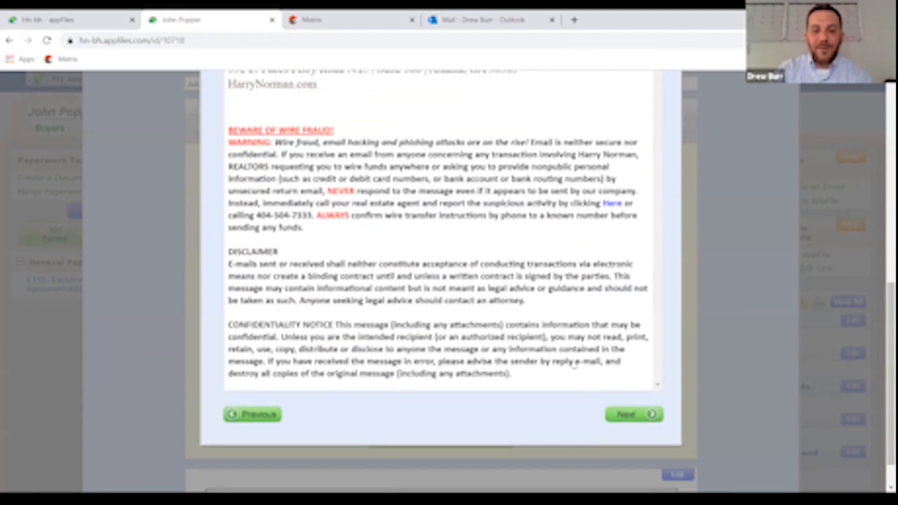
- Keep HNR Trainer checked in Notifications and submit the signature request
{"action": "left_click", "coordinate": [640, 420]}
{"action": "scroll", "coordinate": [579, 315], "scroll_direction": "up", "scroll_amount": 3}
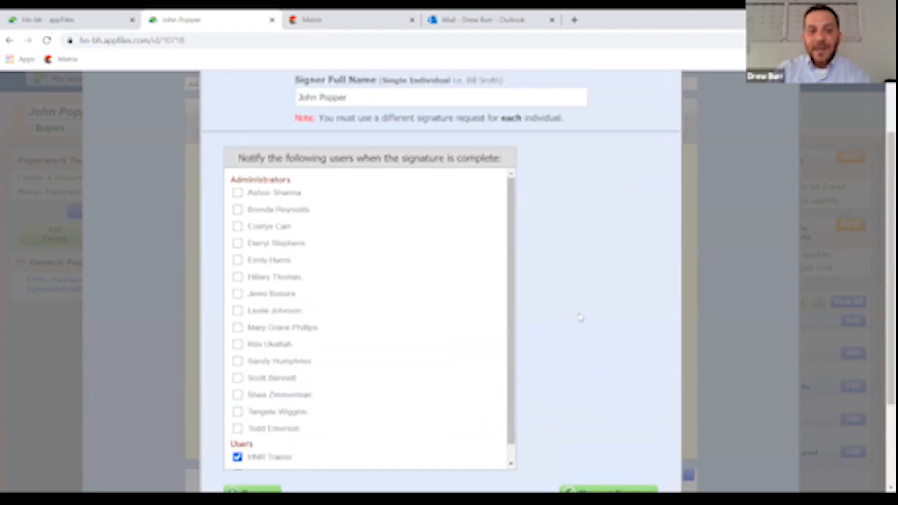
{"action": "scroll", "coordinate": [580, 318], "scroll_direction": "up", "scroll_amount": 2}
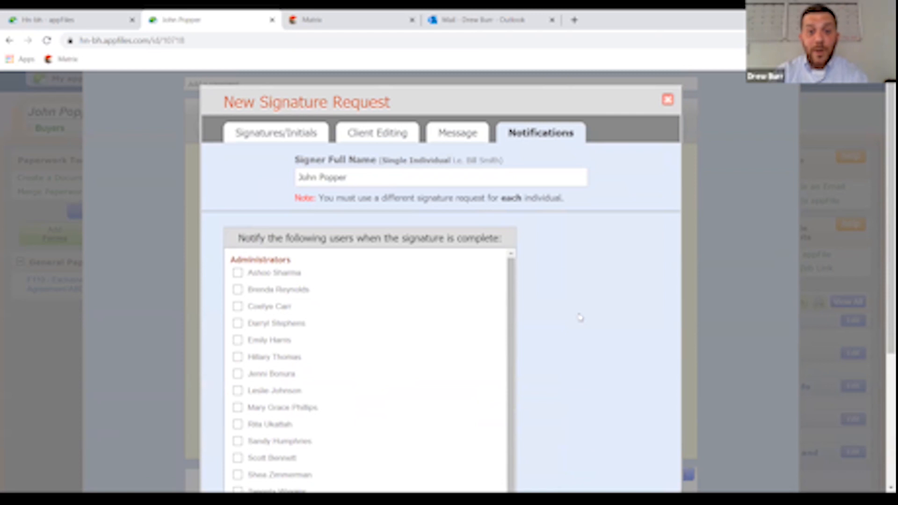
{"action": "scroll", "coordinate": [589, 311], "scroll_direction": "down", "scroll_amount": 5}
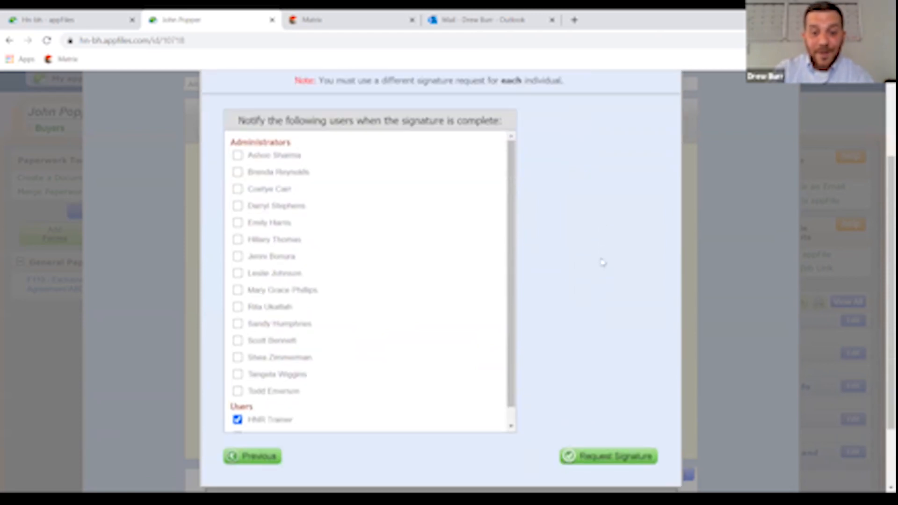
{"action": "left_click", "coordinate": [602, 374]}
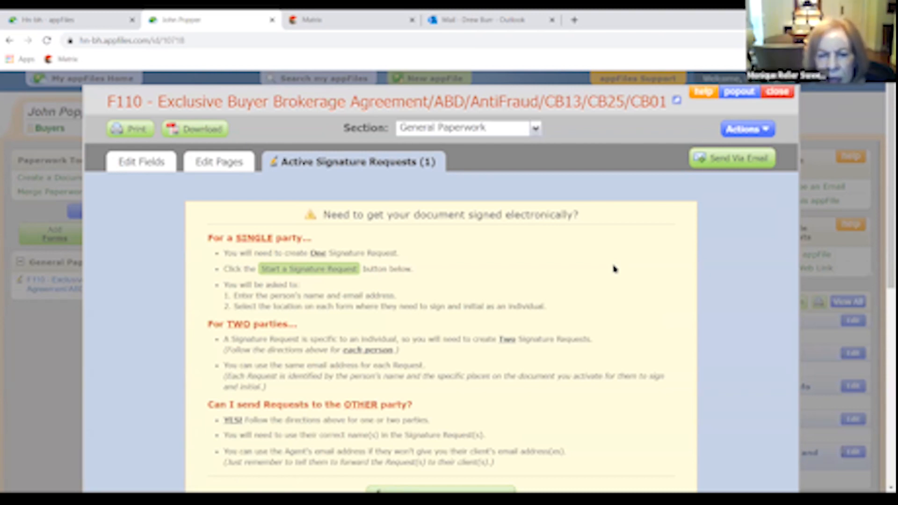
- View the F110 Active Individual Signature Request: not yet visited, 0/3 signatures completed
{"action": "left_click", "coordinate": [159, 163]}
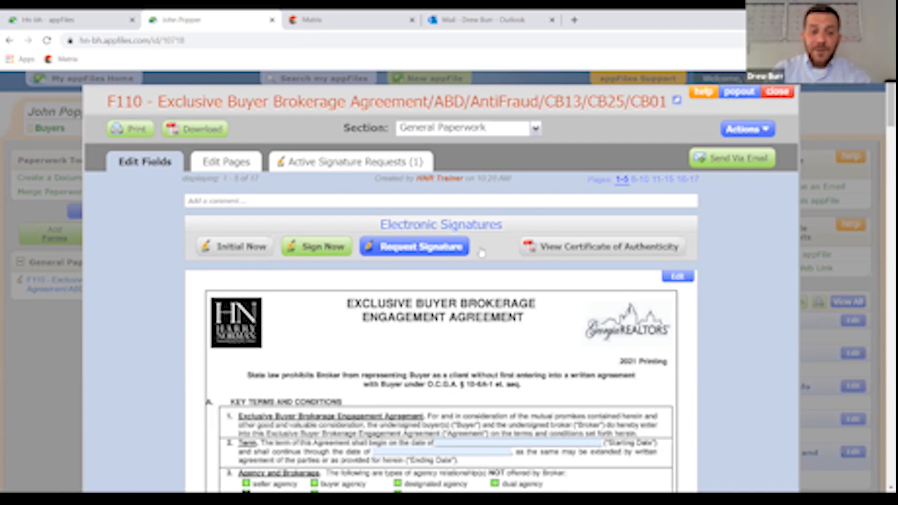
{"action": "left_click", "coordinate": [427, 251]}
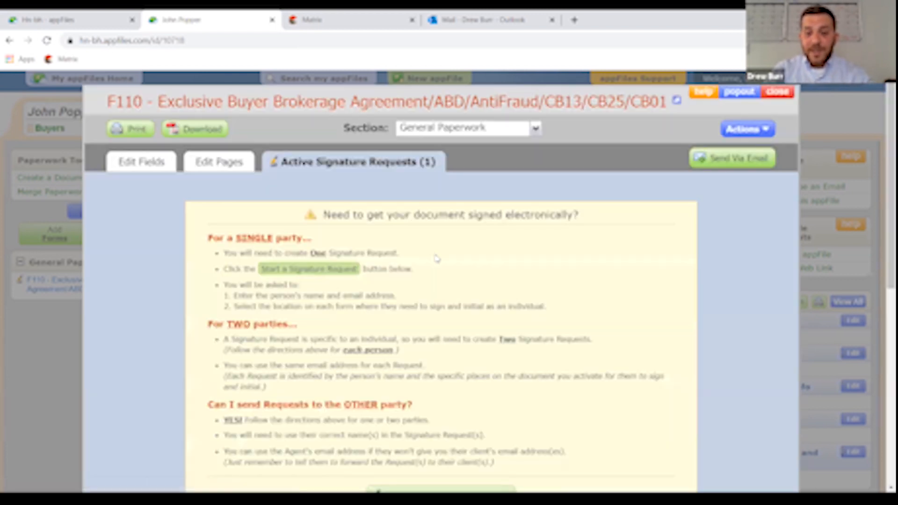
{"action": "scroll", "coordinate": [431, 255], "scroll_direction": "down", "scroll_amount": 3}
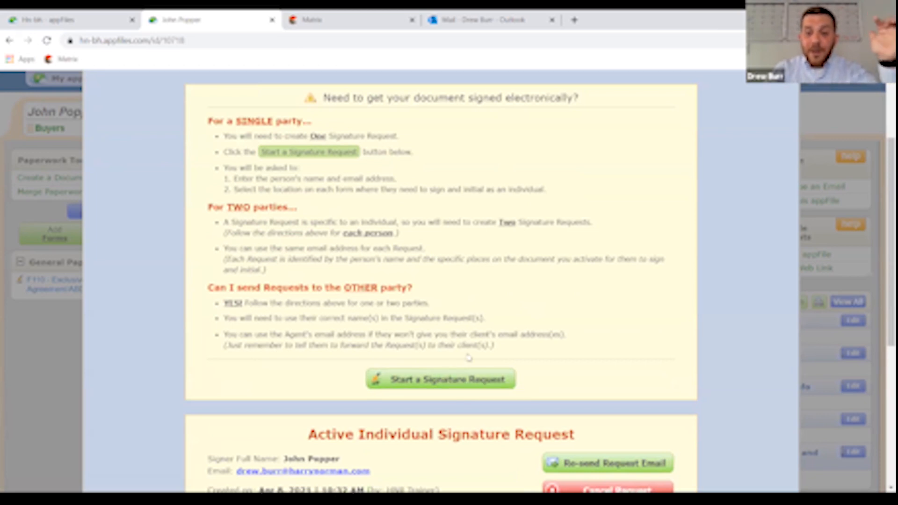
{"action": "scroll", "coordinate": [559, 231], "scroll_direction": "down", "scroll_amount": 5}
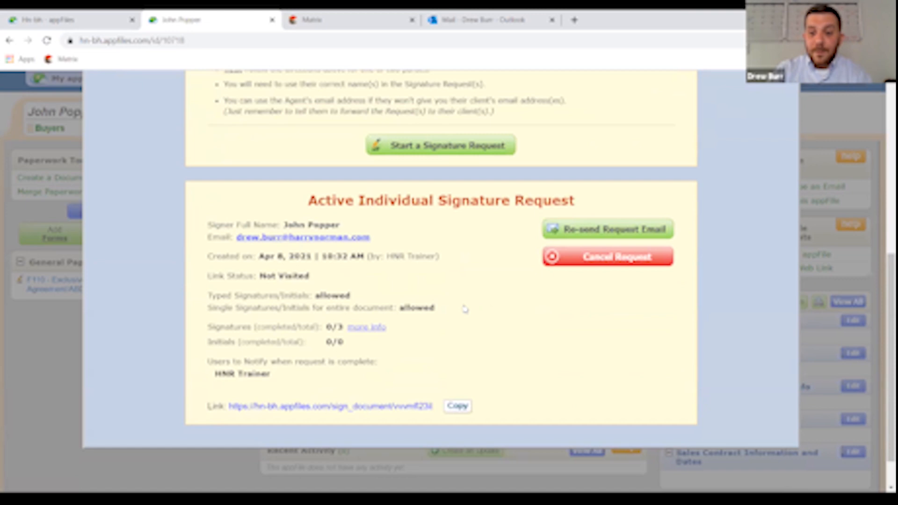
{"action": "scroll", "coordinate": [464, 309], "scroll_direction": "up", "scroll_amount": 5}
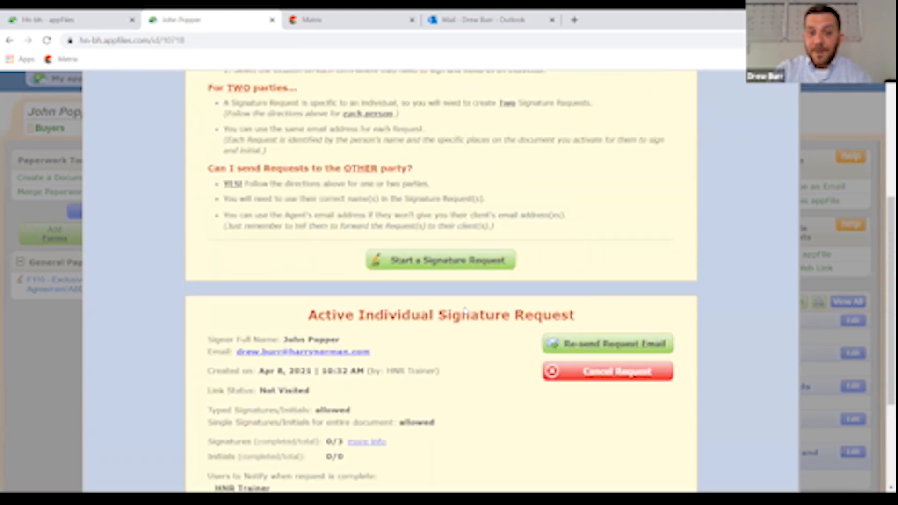
- Refresh the appFiles home page, confirm the F110 request under Current Signature Requests, then close F110 on the buyer's file
{"action": "left_click", "coordinate": [59, 19]}
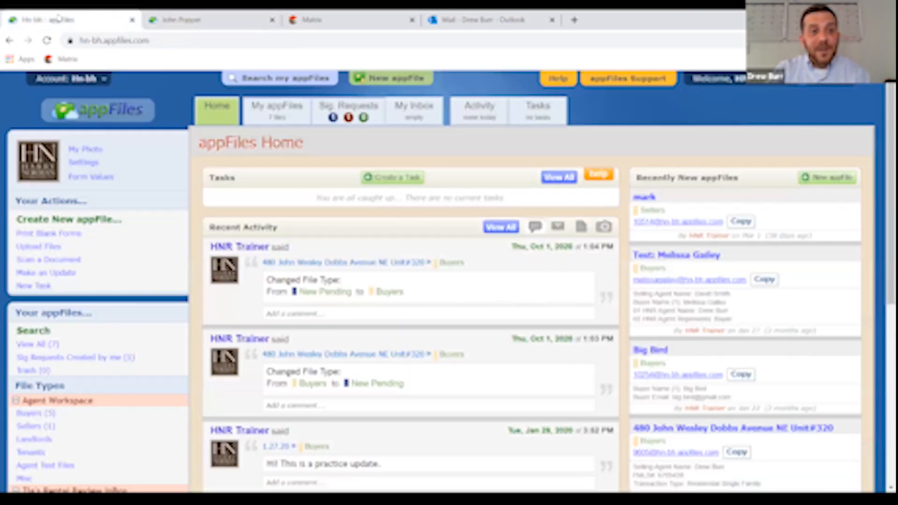
{"action": "left_click", "coordinate": [47, 40]}
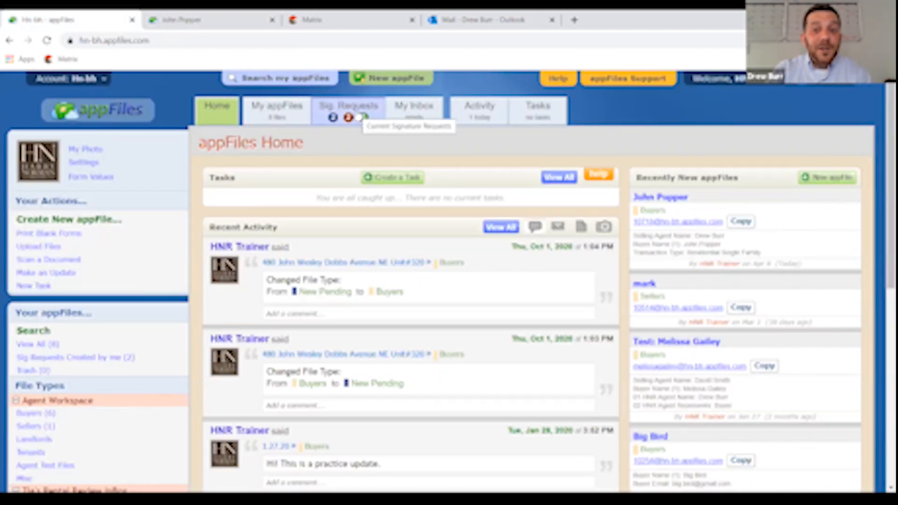
{"action": "left_click", "coordinate": [360, 117]}
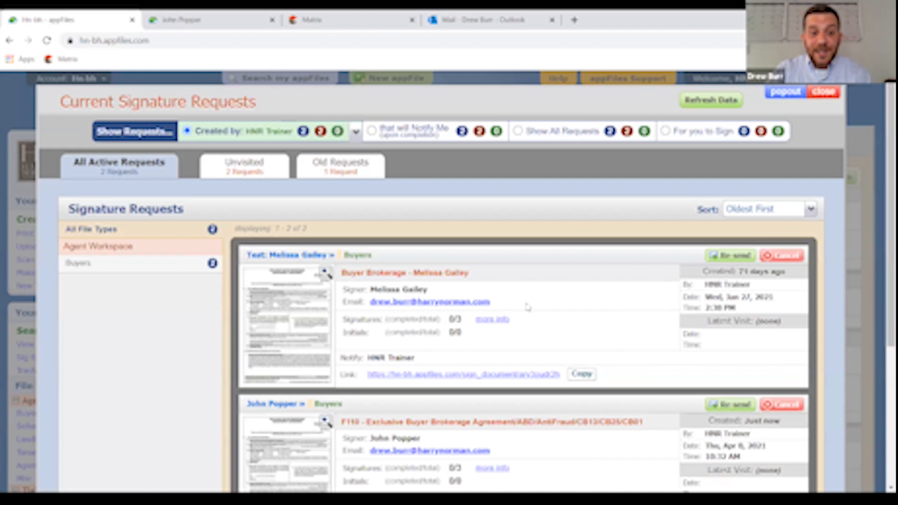
{"action": "scroll", "coordinate": [529, 307], "scroll_direction": "down", "scroll_amount": 3}
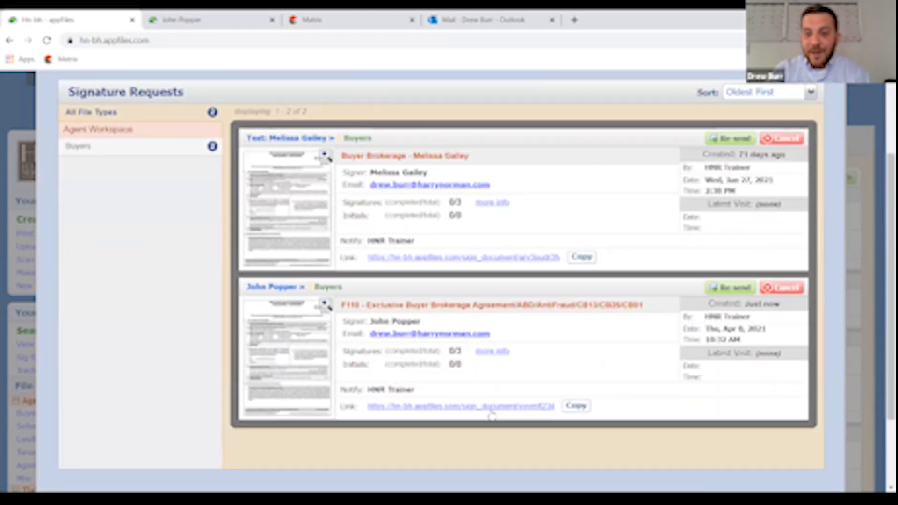
{"action": "left_click", "coordinate": [716, 298]}
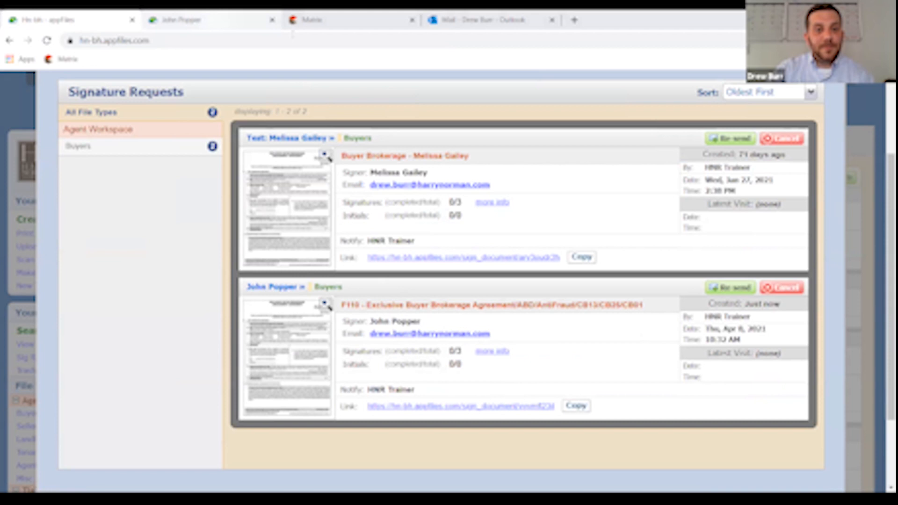
{"action": "left_click", "coordinate": [230, 20]}
{"action": "left_click", "coordinate": [778, 94]}
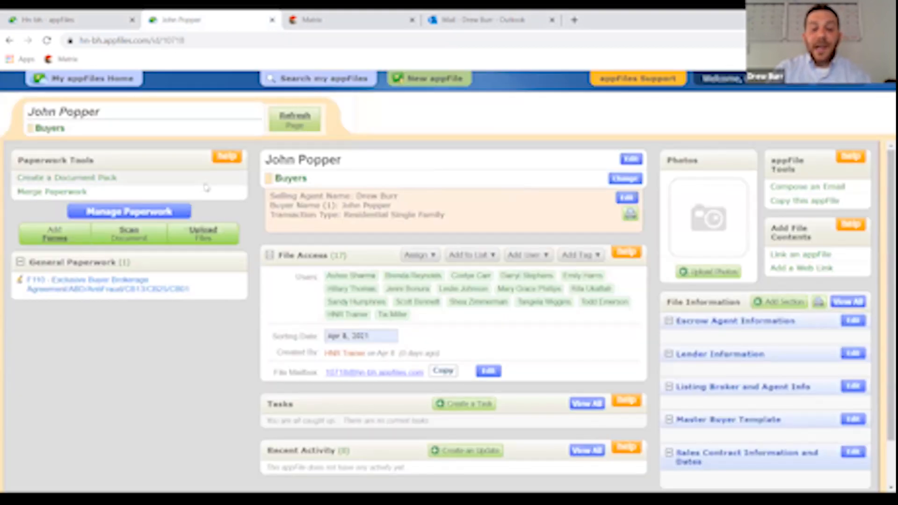
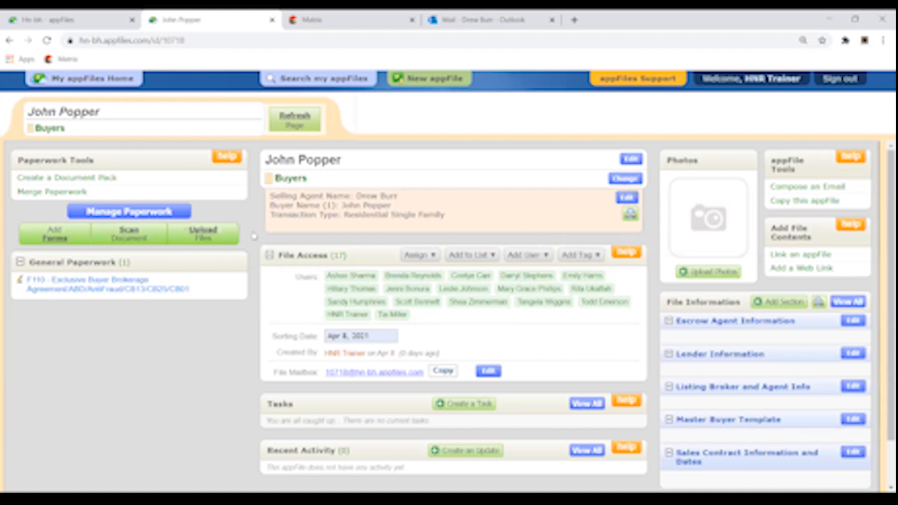
{"action": "left_click", "coordinate": [49, 20]}
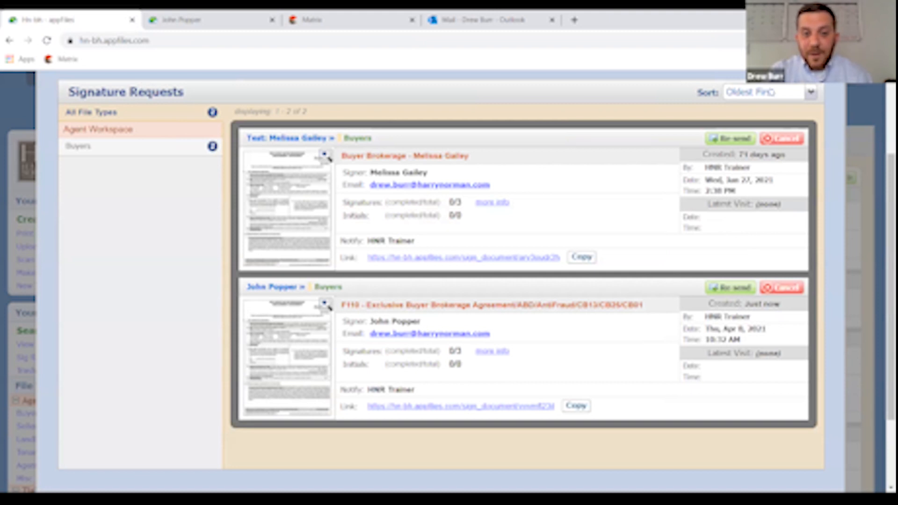
{"action": "scroll", "coordinate": [460, 155], "scroll_direction": "up", "scroll_amount": 3}
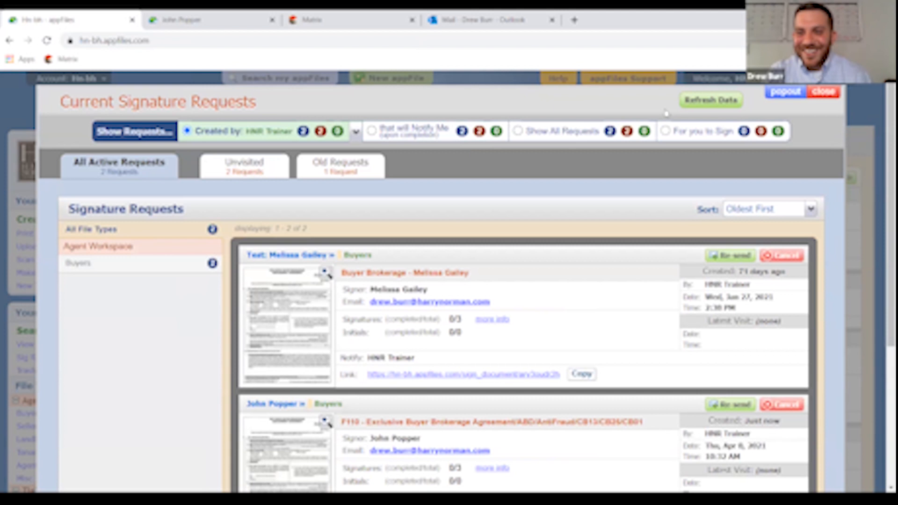
{"action": "left_click", "coordinate": [815, 96]}
{"action": "left_click", "coordinate": [348, 115]}
{"action": "scroll", "coordinate": [499, 270], "scroll_direction": "down", "scroll_amount": 3}
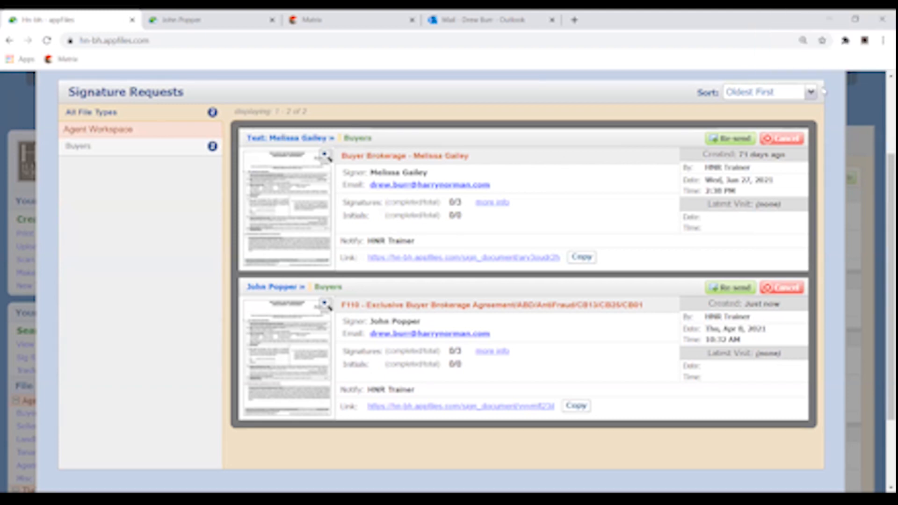
{"action": "scroll", "coordinate": [814, 90], "scroll_direction": "up", "scroll_amount": 3}
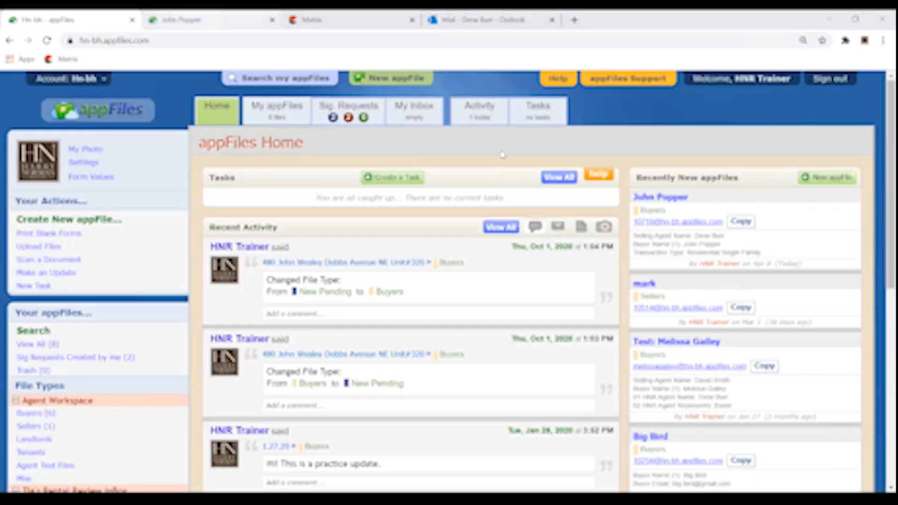
{"action": "left_click", "coordinate": [191, 20]}
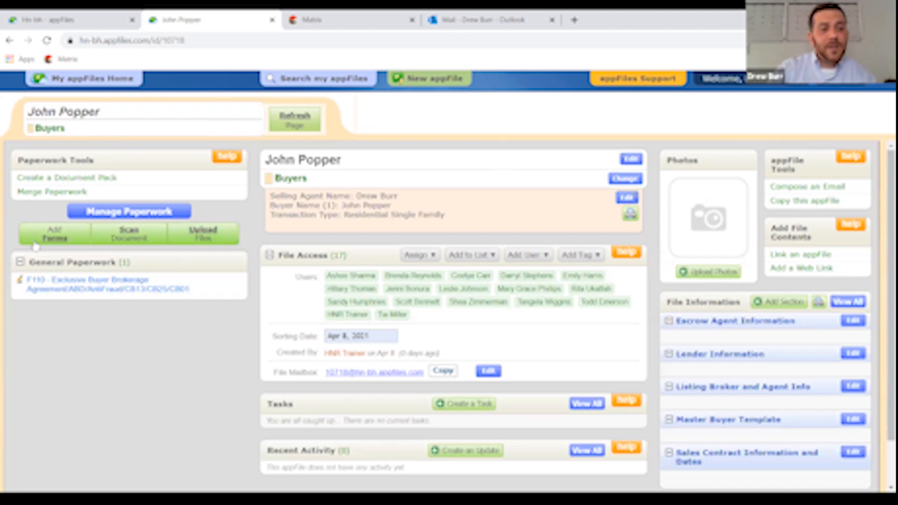
- In Add Forms, search 'purchase' and select the F201 Purchase and Sale Agreement
{"action": "left_click", "coordinate": [52, 237]}
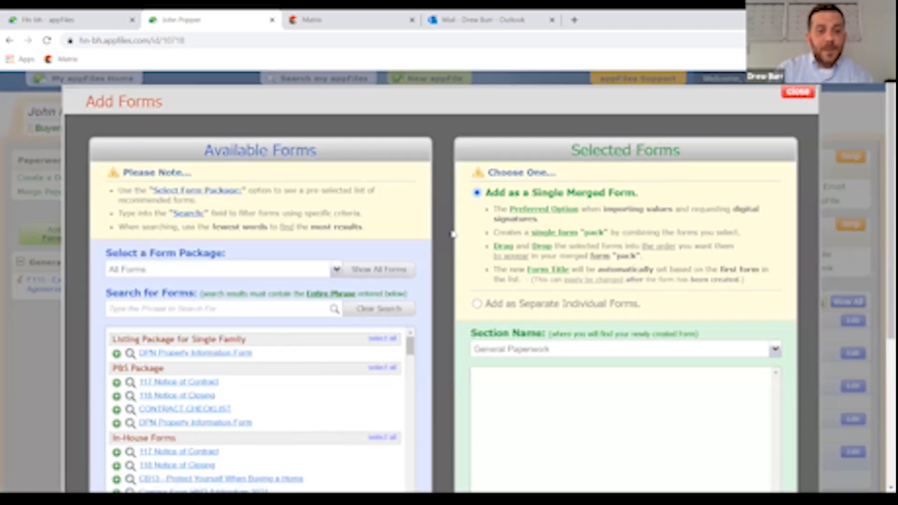
{"action": "scroll", "coordinate": [451, 237], "scroll_direction": "down", "scroll_amount": 3}
{"action": "left_click", "coordinate": [241, 192]}
{"action": "type", "text": "purchase"}
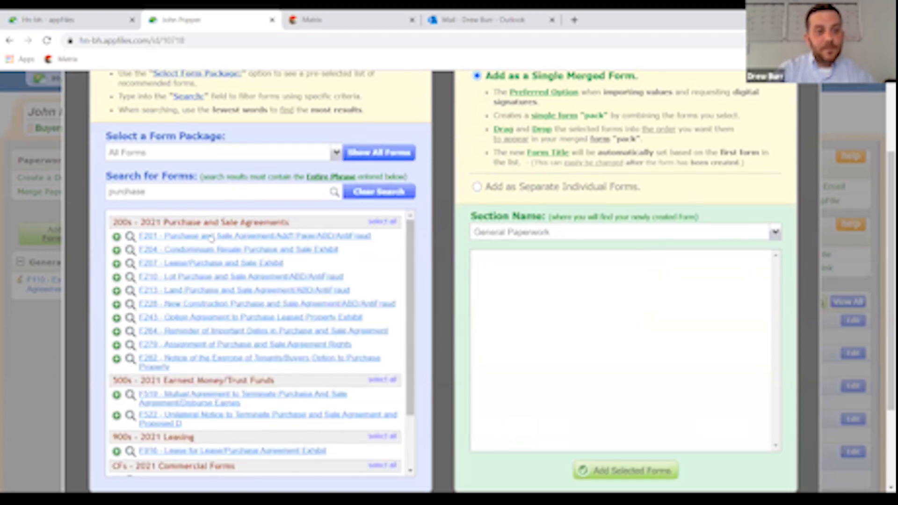
{"action": "left_click", "coordinate": [210, 237]}
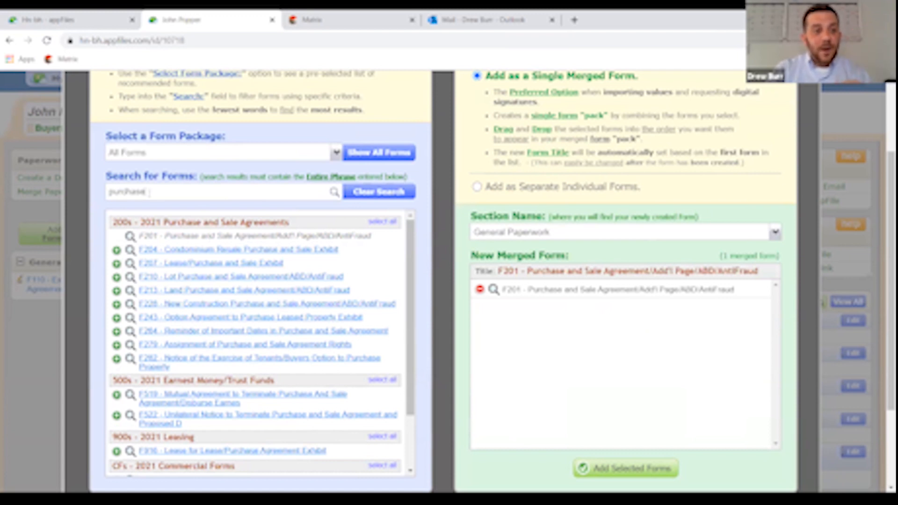
- Add F404 Conventional Loan Contingency via 'conven', keep F201 first, and create the merged form
{"action": "left_click_drag", "start_coordinate": [146, 191], "coordinate": [74, 179]}
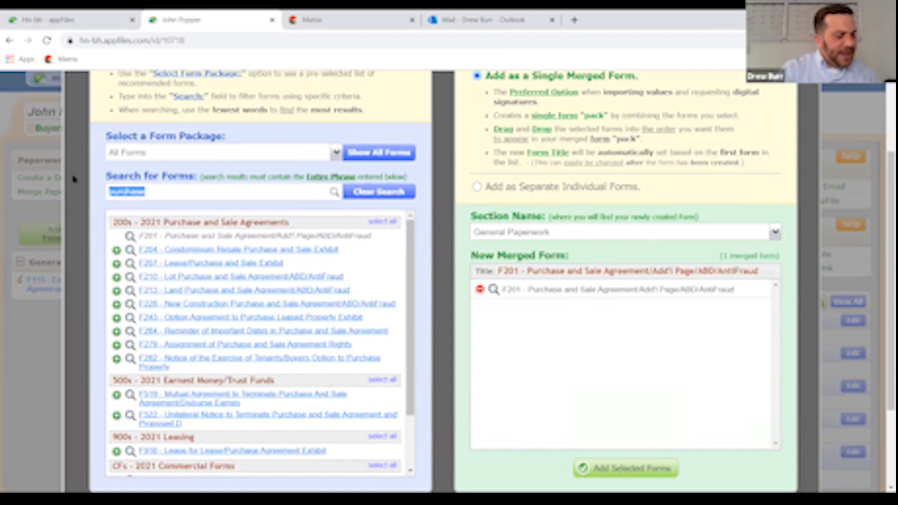
{"action": "key", "text": "BackSpace"}
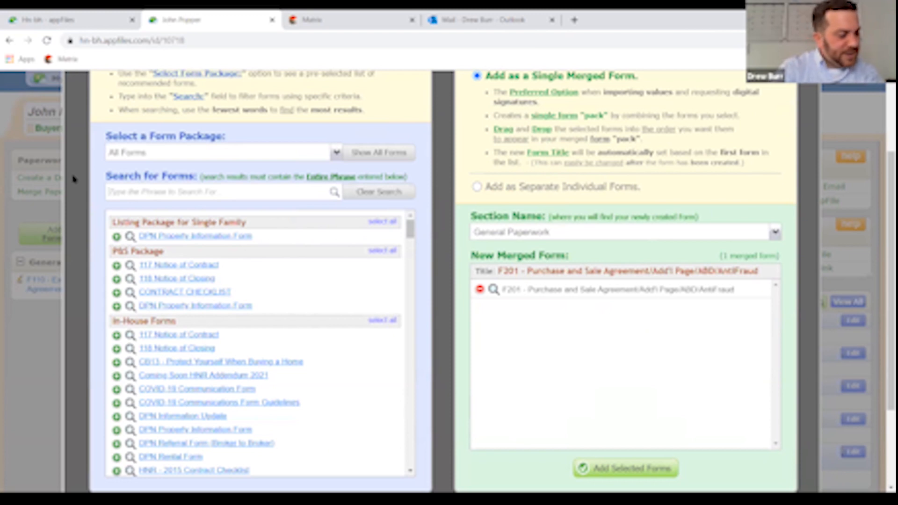
{"action": "type", "text": "conven"}
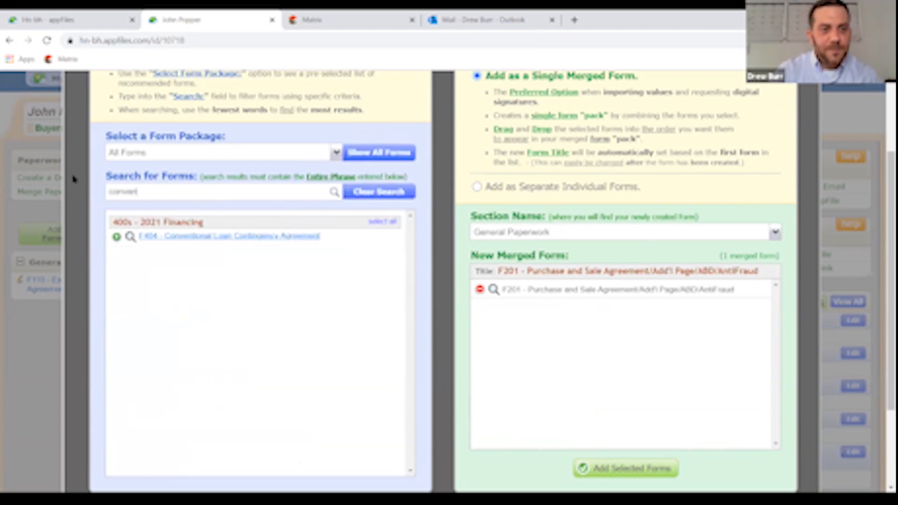
{"action": "left_click", "coordinate": [177, 237]}
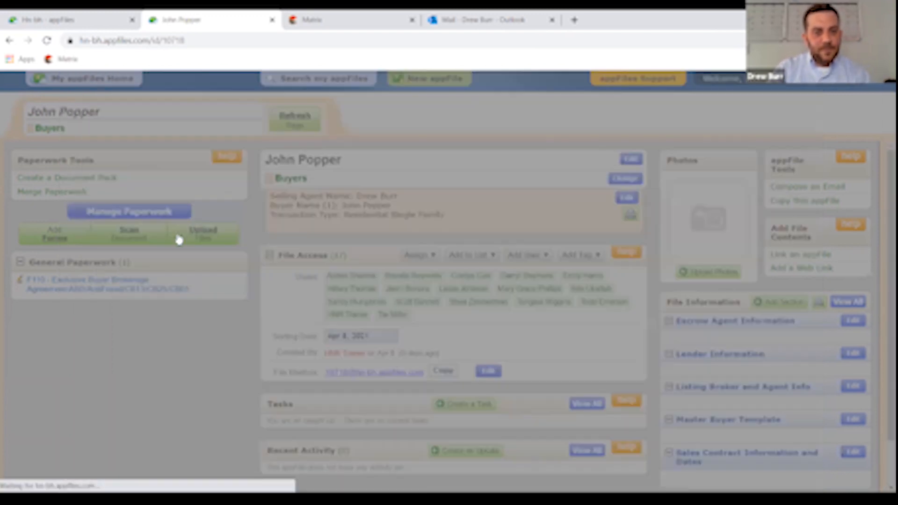
{"action": "scroll", "coordinate": [216, 281], "scroll_direction": "down", "scroll_amount": 4}
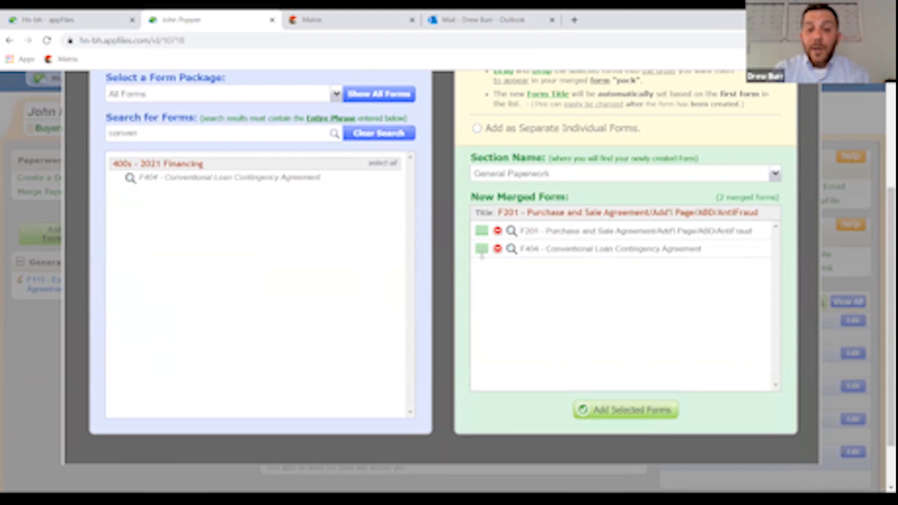
{"action": "left_click_drag", "start_coordinate": [482, 253], "coordinate": [483, 227]}
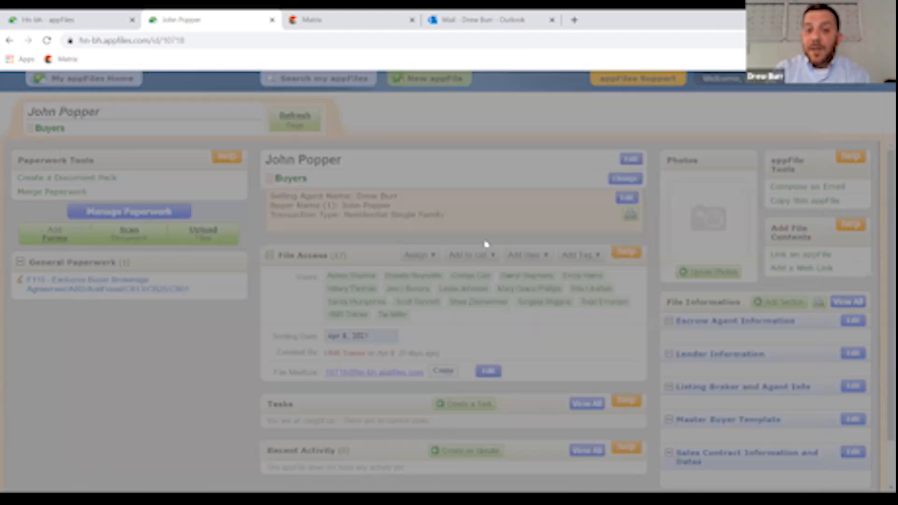
{"action": "scroll", "coordinate": [583, 326], "scroll_direction": "down", "scroll_amount": 3}
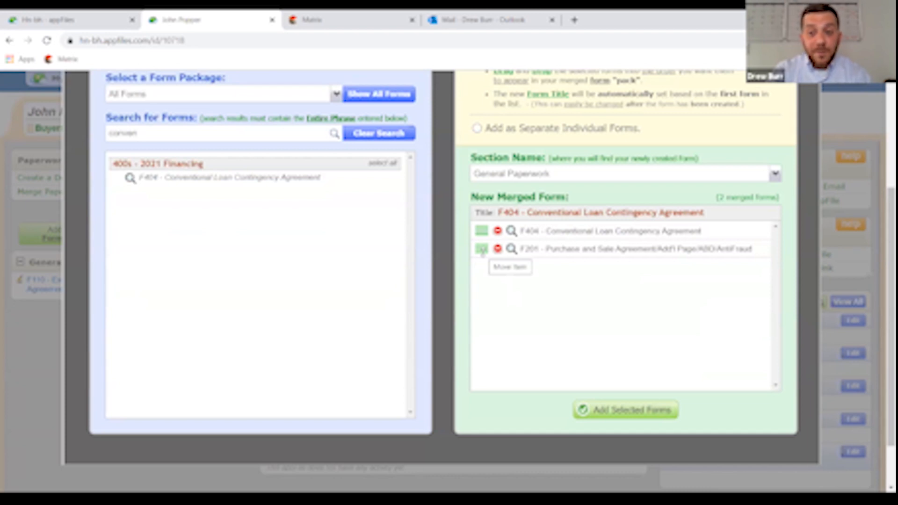
{"action": "left_click_drag", "start_coordinate": [481, 250], "coordinate": [482, 229]}
{"action": "scroll", "coordinate": [561, 298], "scroll_direction": "down", "scroll_amount": 3}
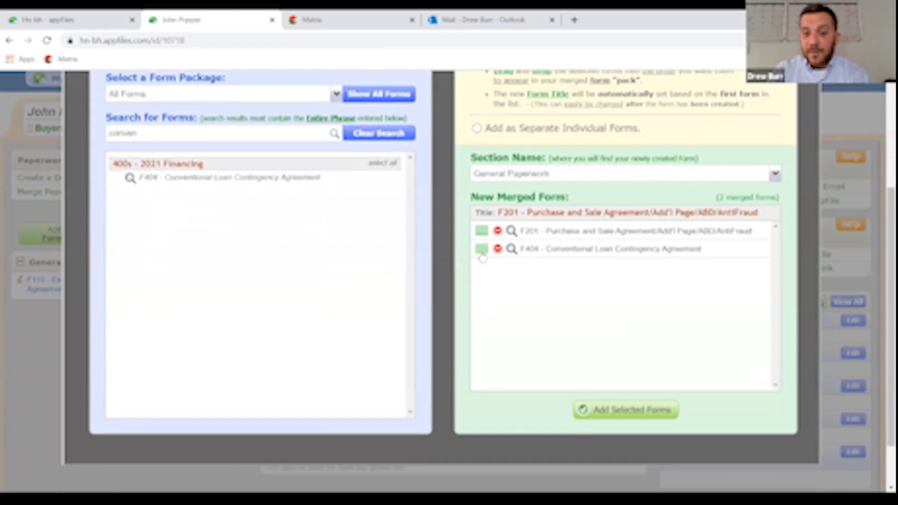
{"action": "left_click", "coordinate": [617, 411]}
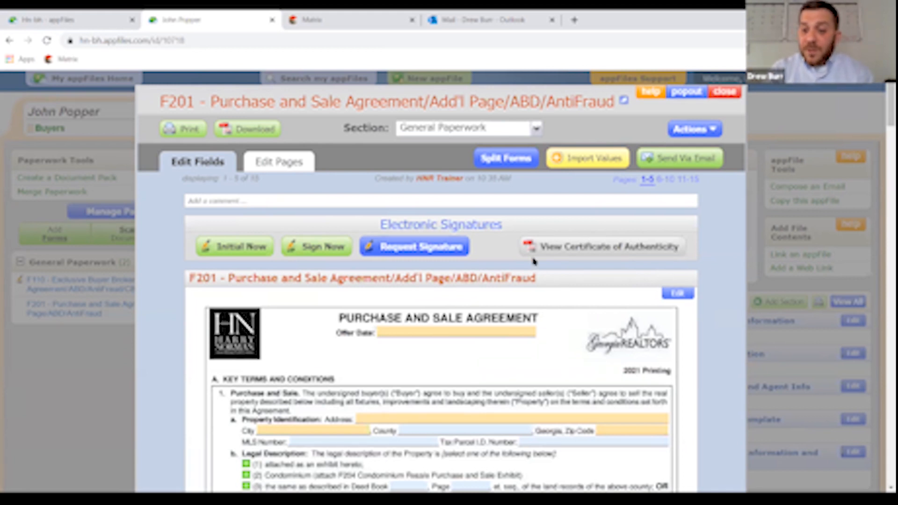
- Jump to F201 pages 6-10, scroll to page 7, and open the blank Special Stipulations editor
{"action": "left_click", "coordinate": [667, 181]}
{"action": "scroll", "coordinate": [615, 244], "scroll_direction": "down", "scroll_amount": 5}
{"action": "scroll", "coordinate": [575, 226], "scroll_direction": "down", "scroll_amount": 15}
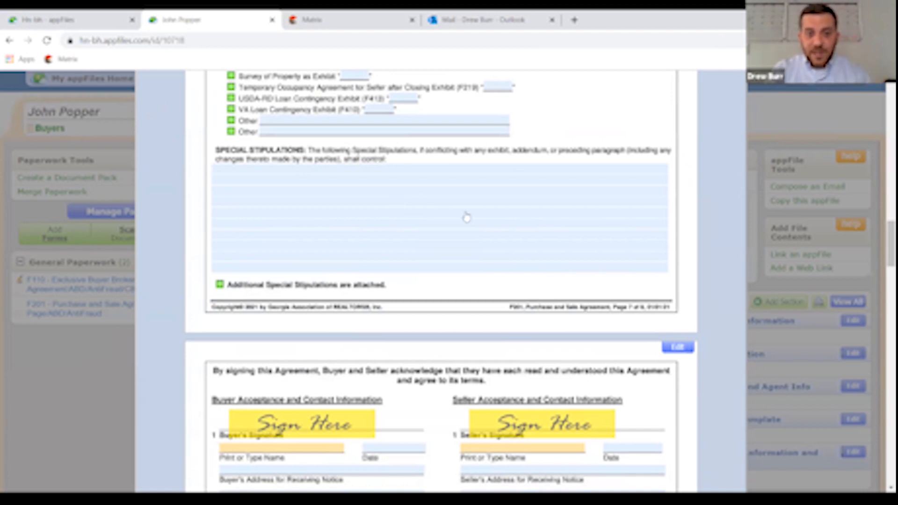
{"action": "scroll", "coordinate": [503, 196], "scroll_direction": "down", "scroll_amount": 15}
{"action": "scroll", "coordinate": [503, 194], "scroll_direction": "down", "scroll_amount": 4}
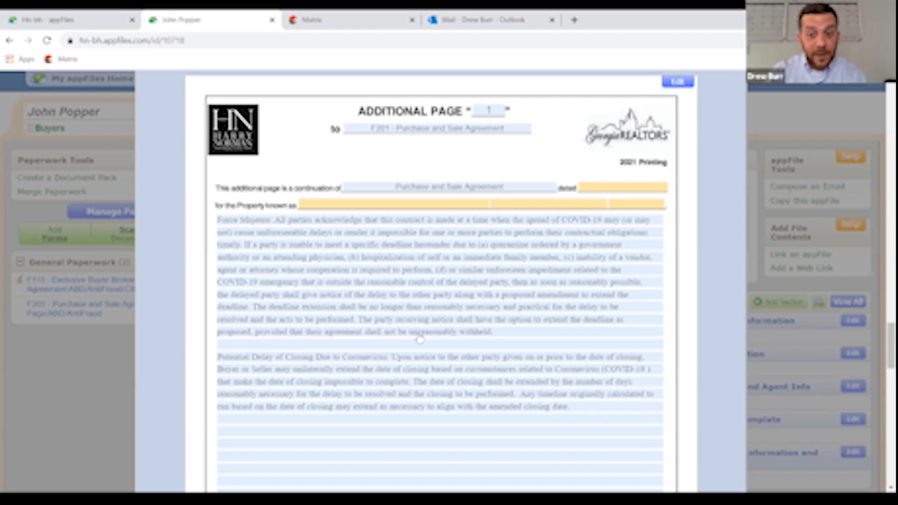
{"action": "scroll", "coordinate": [540, 301], "scroll_direction": "down", "scroll_amount": 3}
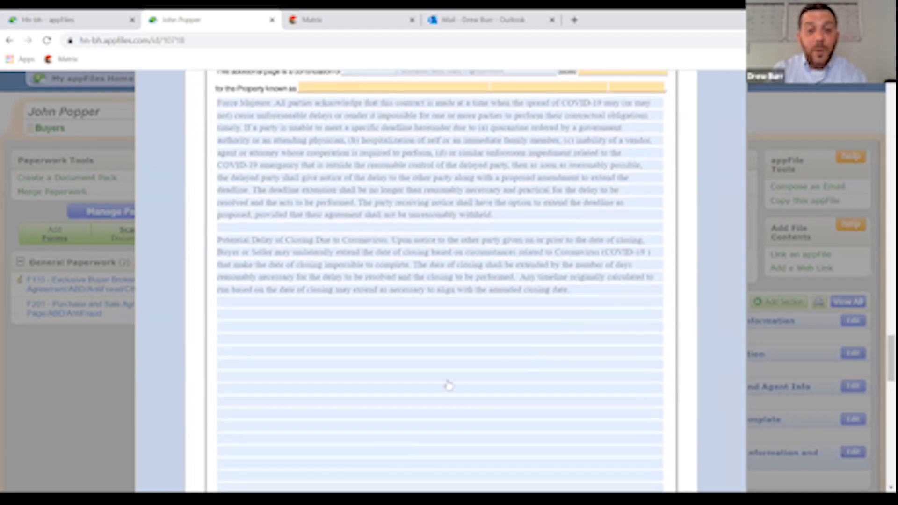
{"action": "scroll", "coordinate": [477, 375], "scroll_direction": "down", "scroll_amount": 2}
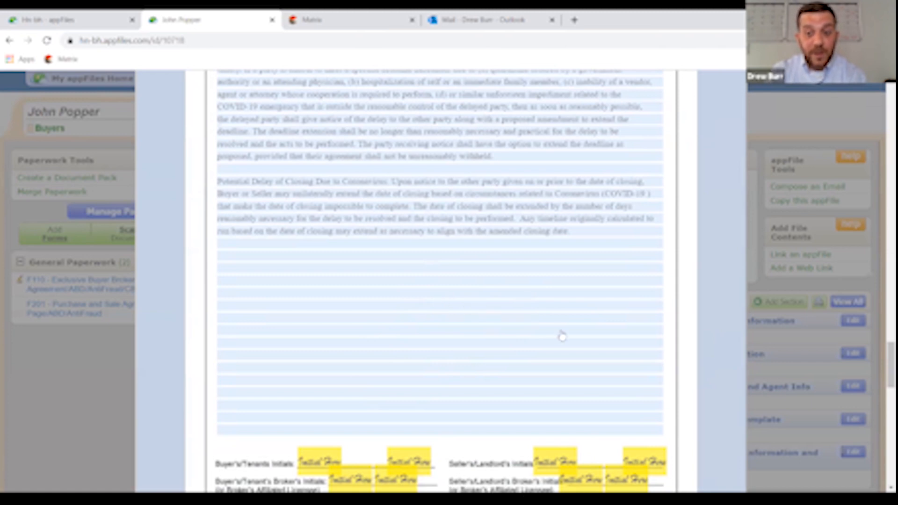
{"action": "scroll", "coordinate": [558, 329], "scroll_direction": "up", "scroll_amount": 10}
{"action": "scroll", "coordinate": [558, 329], "scroll_direction": "up", "scroll_amount": 10}
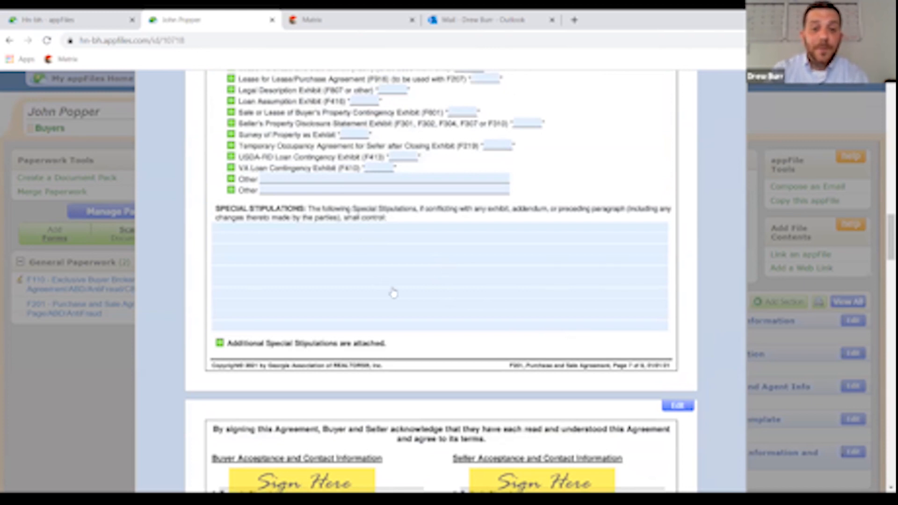
{"action": "left_click", "coordinate": [428, 263]}
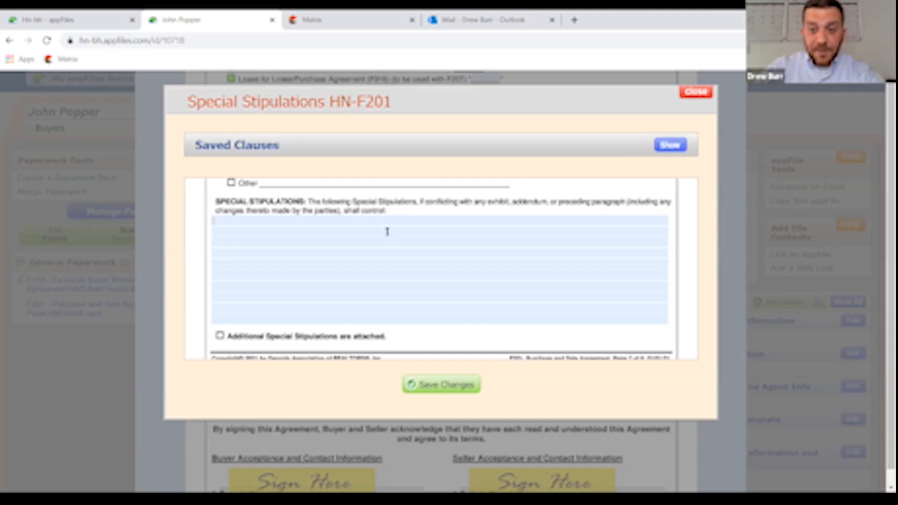
- Type '1.' in the stipulations, show Saved Clauses, and try a 'termite' search before clearing it
{"action": "type", "text": "1."}
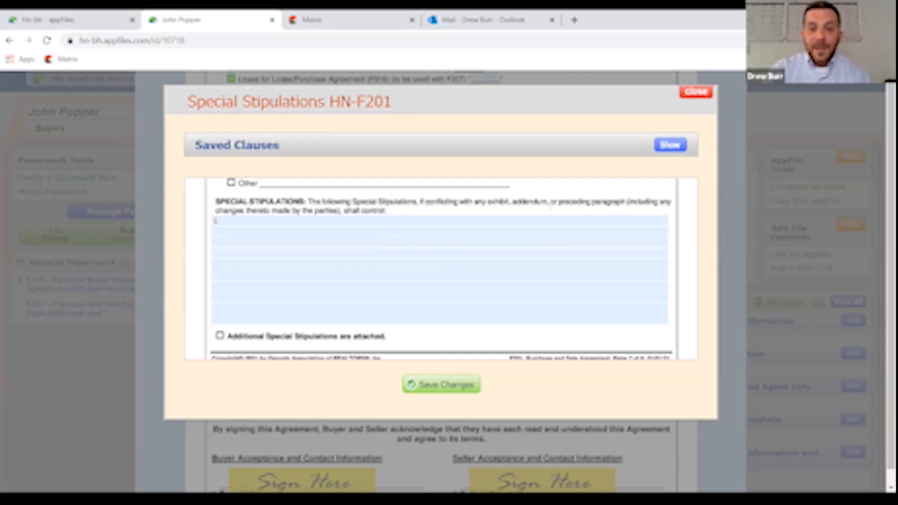
{"action": "left_click", "coordinate": [671, 145]}
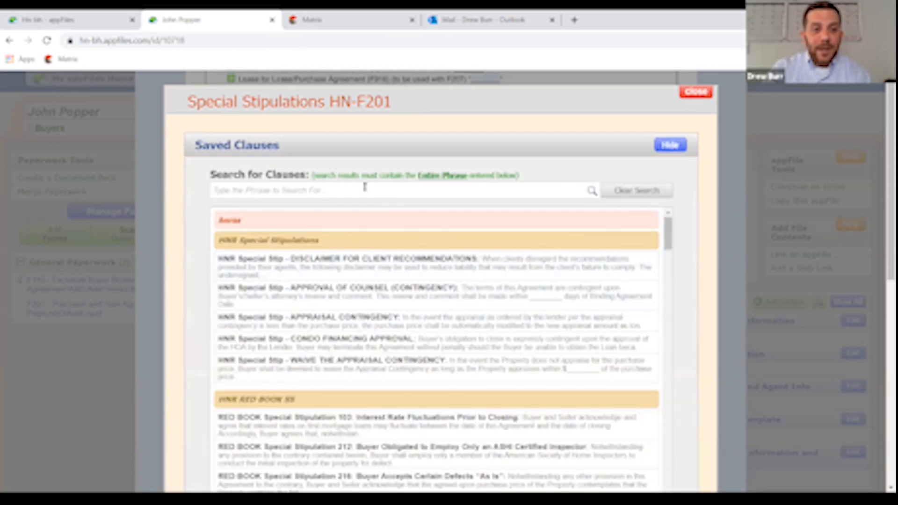
{"action": "left_click", "coordinate": [383, 189]}
{"action": "type", "text": "termite"}
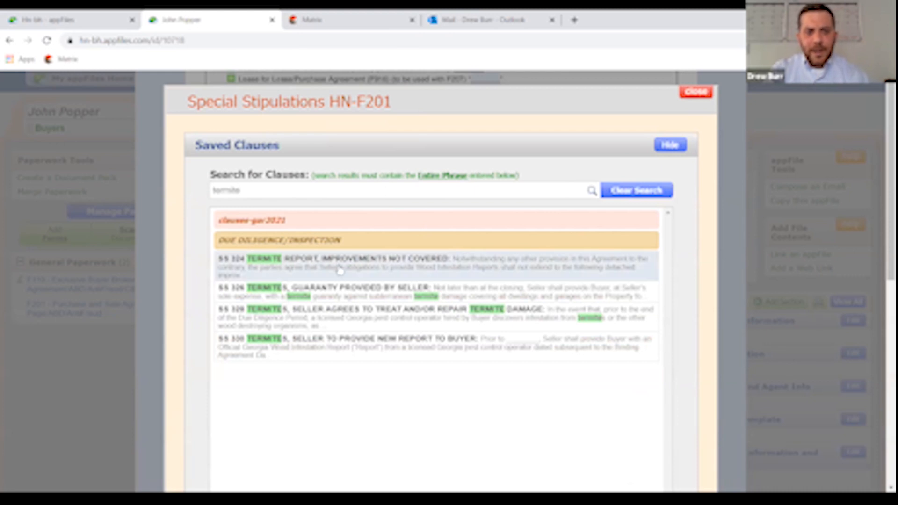
{"action": "left_click_drag", "start_coordinate": [241, 190], "coordinate": [185, 174]}
{"action": "key", "text": "BackSpace"}
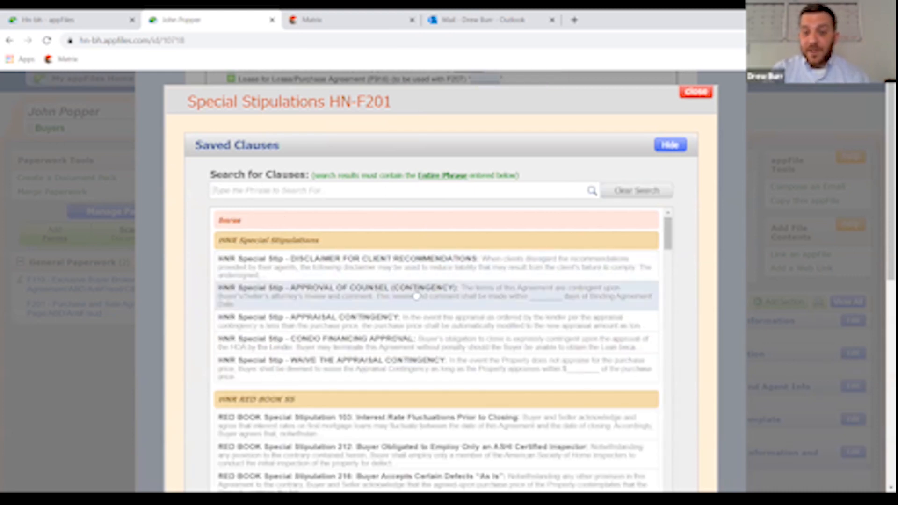
- Search Saved Clauses for 'termite' again and select SS 324 Termite Report, Improvements Not Covered
{"action": "scroll", "coordinate": [423, 304], "scroll_direction": "down", "scroll_amount": 3}
{"action": "scroll", "coordinate": [423, 303], "scroll_direction": "down", "scroll_amount": 15}
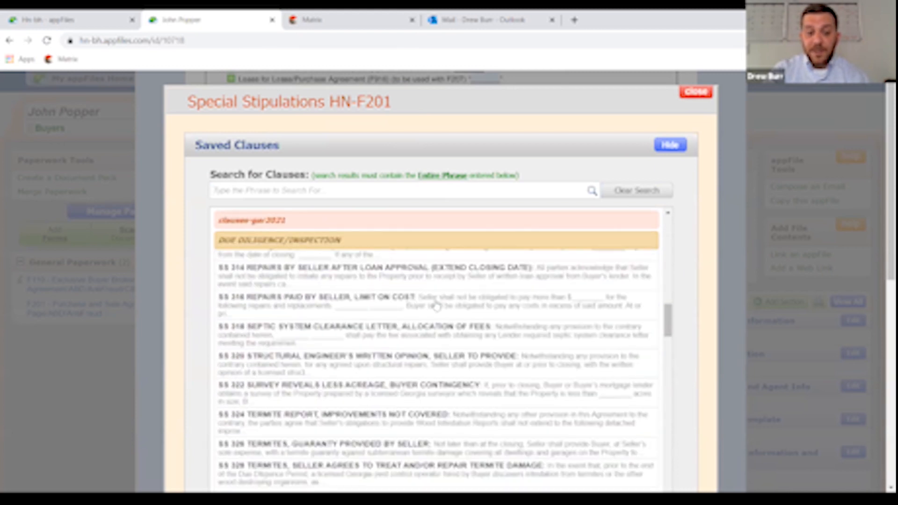
{"action": "scroll", "coordinate": [436, 305], "scroll_direction": "up", "scroll_amount": 15}
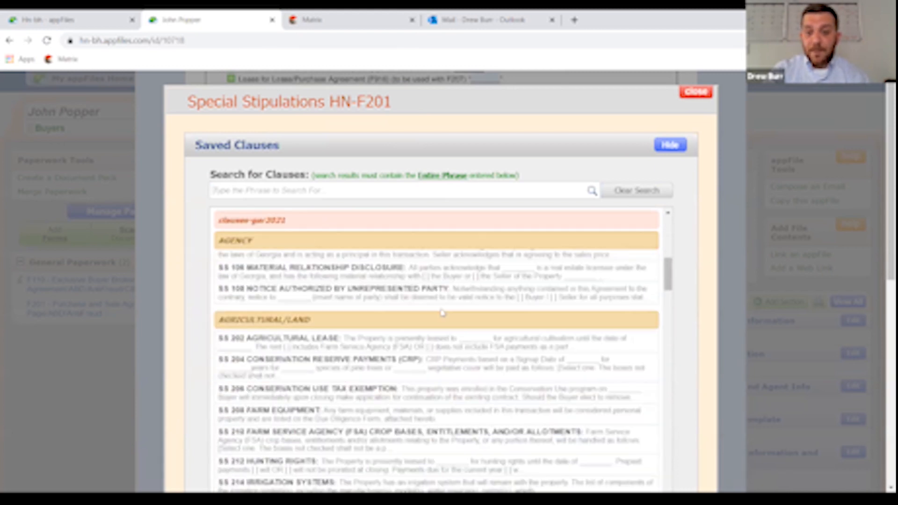
{"action": "scroll", "coordinate": [442, 312], "scroll_direction": "up", "scroll_amount": 3}
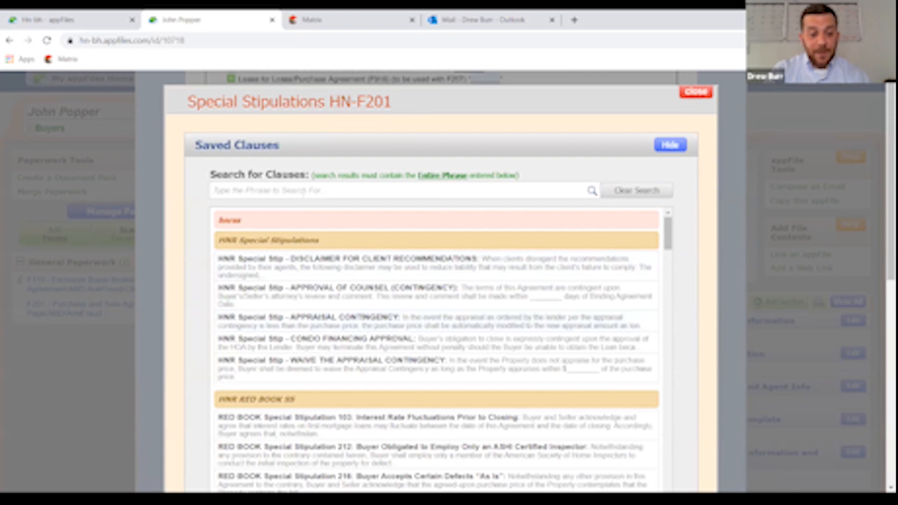
{"action": "left_click", "coordinate": [303, 193]}
{"action": "type", "text": "termite"}
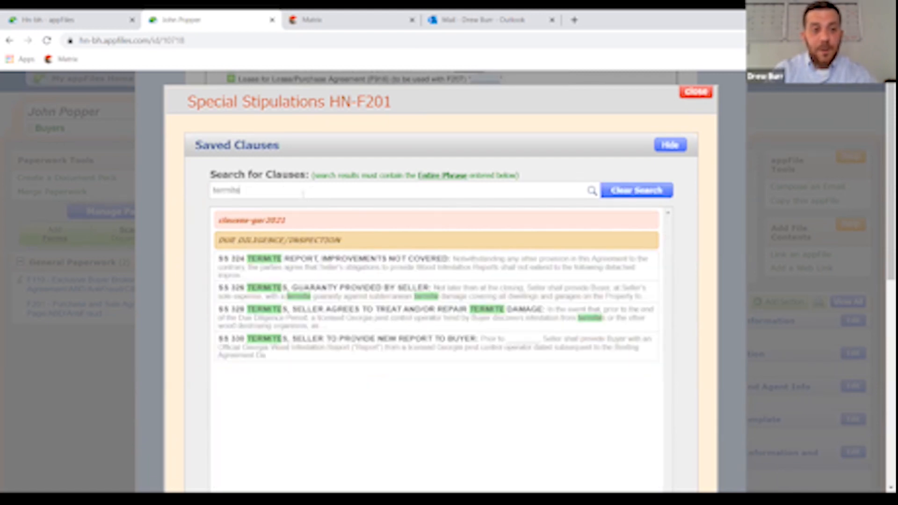
{"action": "left_click", "coordinate": [340, 270]}
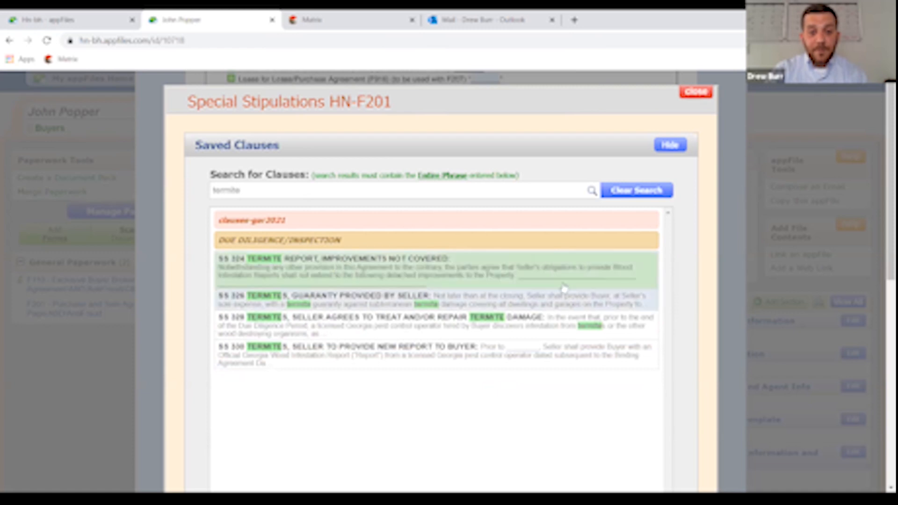
{"action": "scroll", "coordinate": [686, 217], "scroll_direction": "down", "scroll_amount": 3}
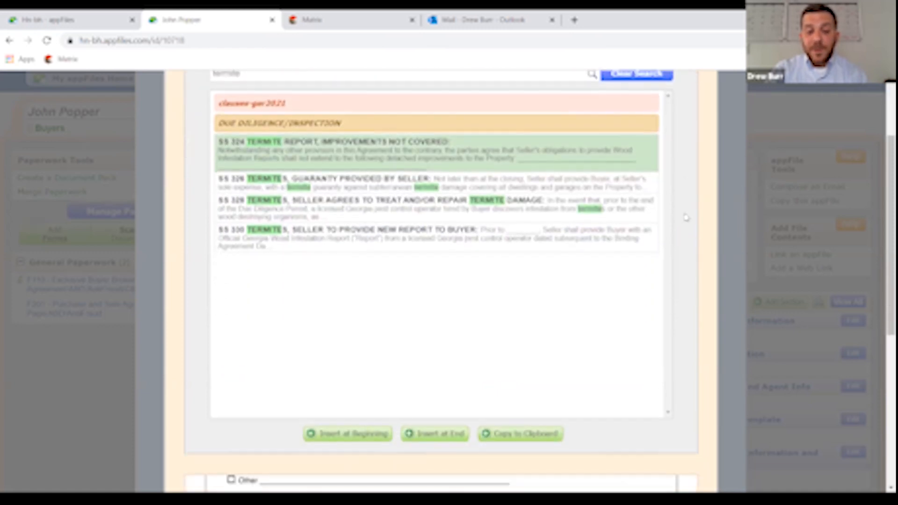
- Insert the SS 324 termite clause at the beginning, numbered '1.', with one blank line after it
{"action": "left_click", "coordinate": [352, 435]}
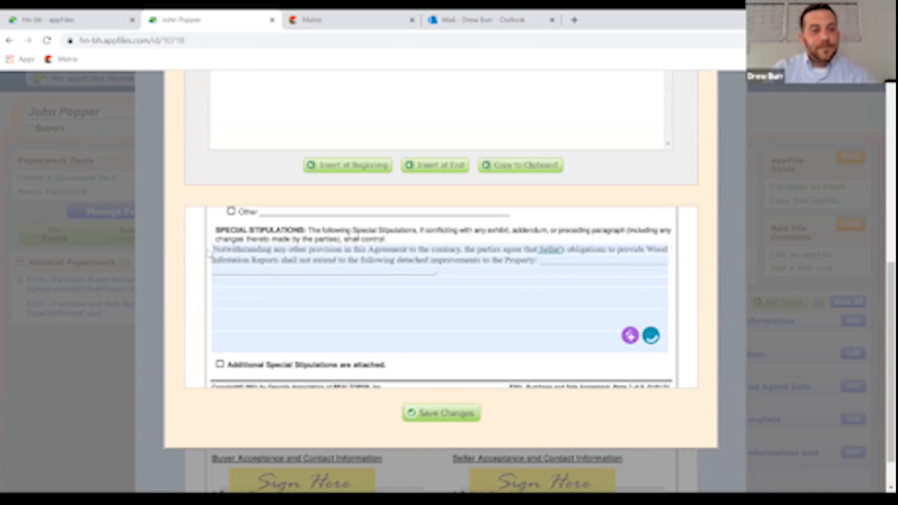
{"action": "type", "text": "1."}
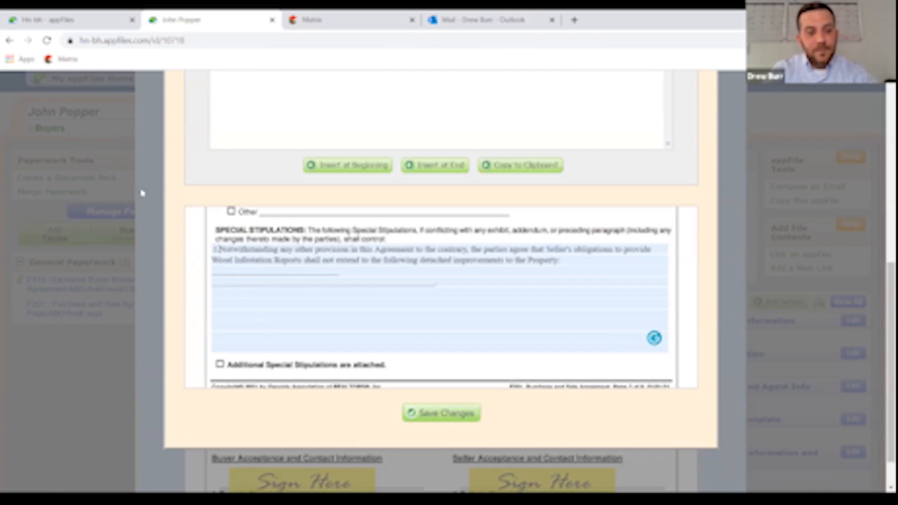
{"action": "left_click", "coordinate": [294, 307]}
{"action": "key", "text": "Return"}
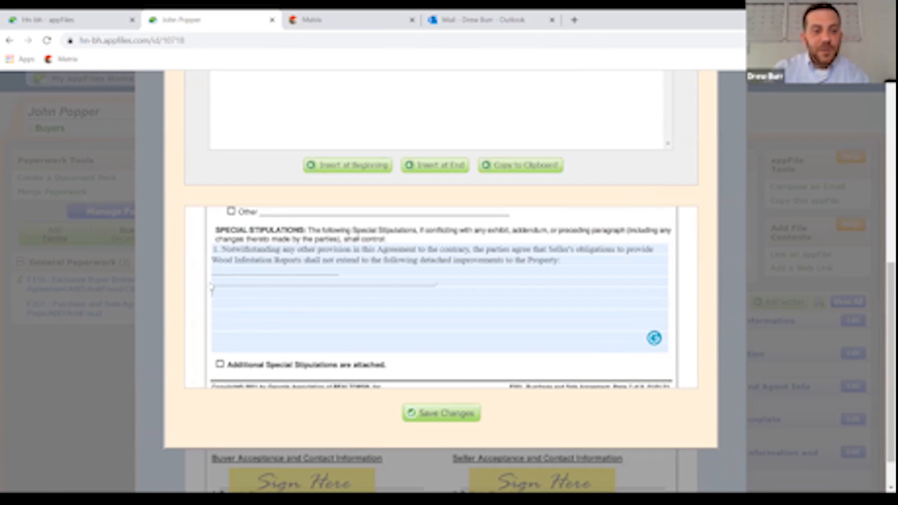
{"action": "key", "text": "BackSpace"}
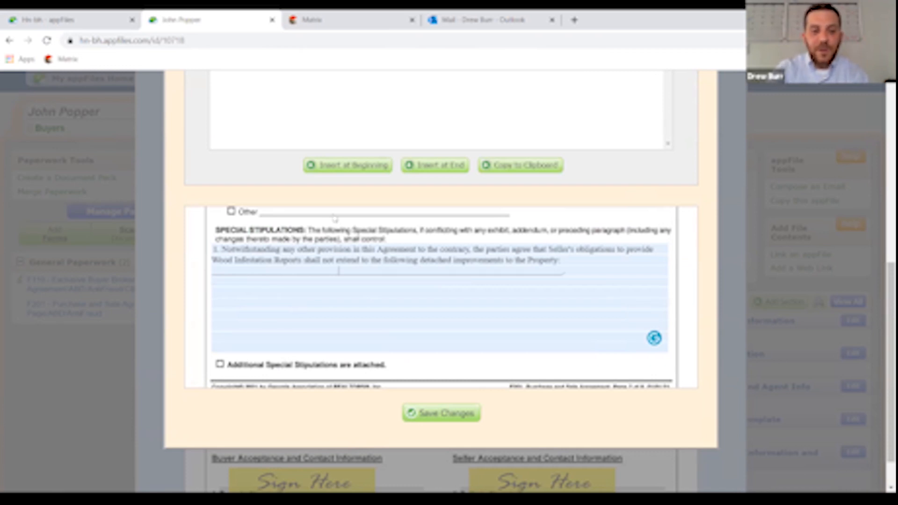
{"action": "left_click", "coordinate": [381, 286]}
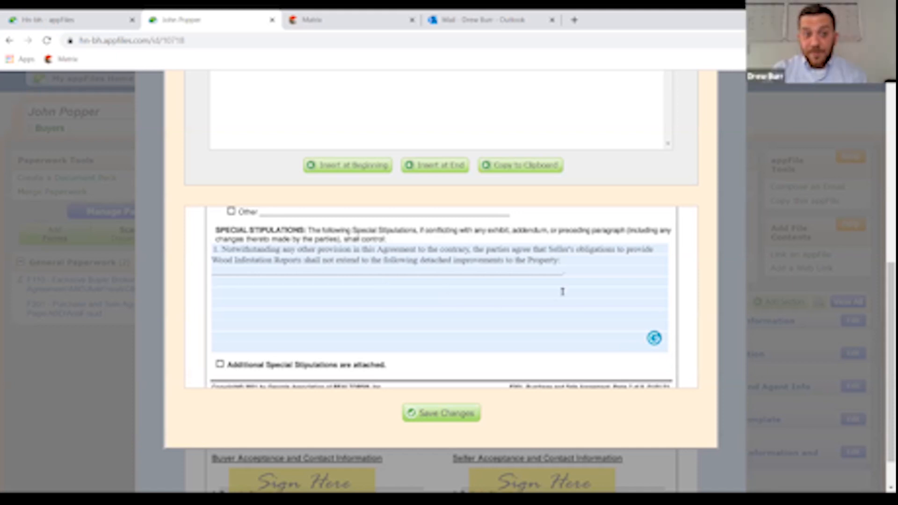
- Insert the Approval of Counsel clause at the end, number it '2.', and save the changes
{"action": "scroll", "coordinate": [561, 291], "scroll_direction": "up", "scroll_amount": 10}
{"action": "left_click_drag", "start_coordinate": [310, 189], "coordinate": [184, 186]}
{"action": "key", "text": "BackSpace"}
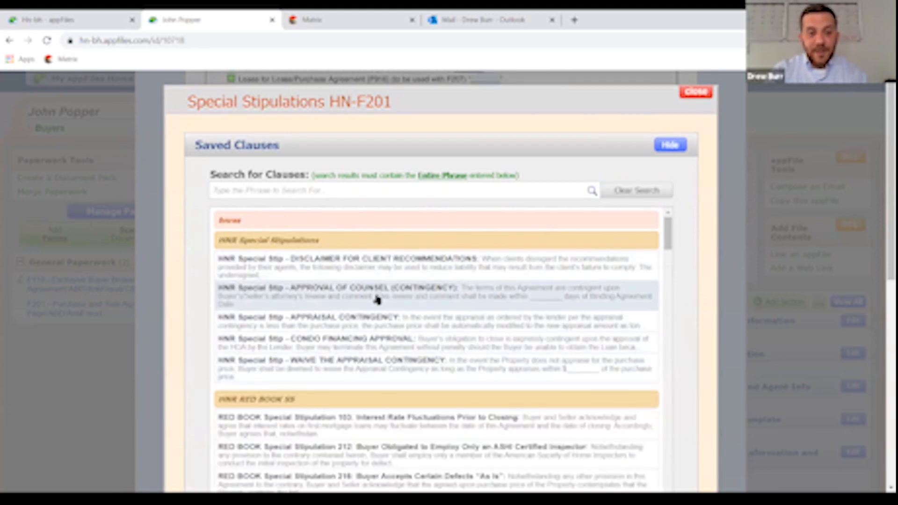
{"action": "left_click", "coordinate": [377, 299]}
{"action": "scroll", "coordinate": [706, 266], "scroll_direction": "down", "scroll_amount": 5}
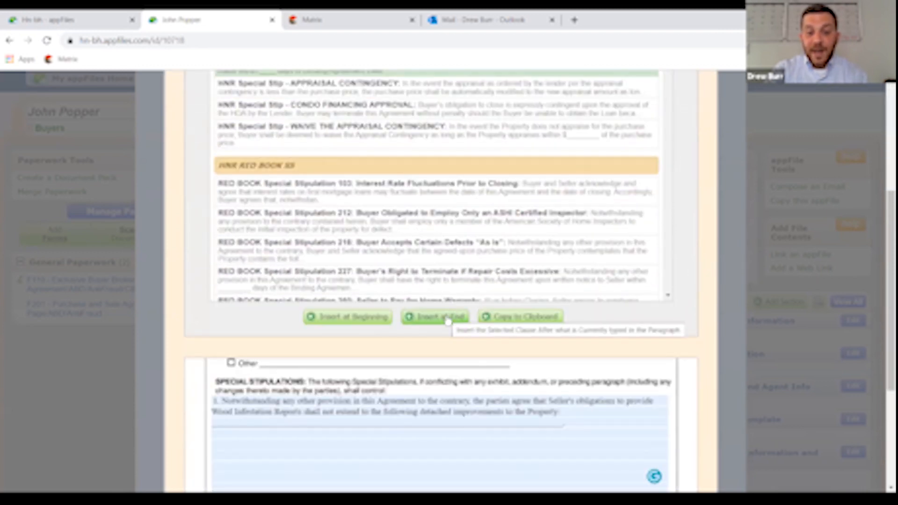
{"action": "left_click", "coordinate": [439, 318]}
{"action": "scroll", "coordinate": [448, 321], "scroll_direction": "down", "scroll_amount": 3}
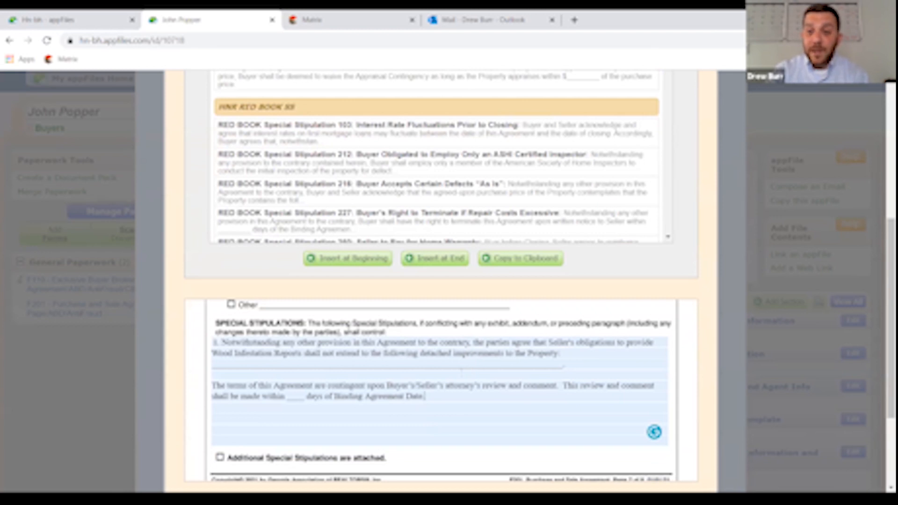
{"action": "left_click", "coordinate": [212, 386]}
{"action": "type", "text": "2."}
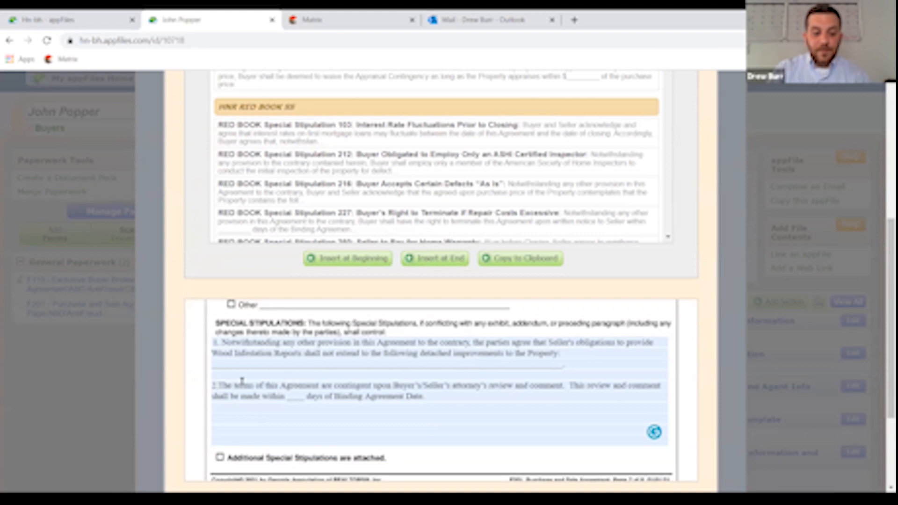
{"action": "scroll", "coordinate": [506, 375], "scroll_direction": "down", "scroll_amount": 3}
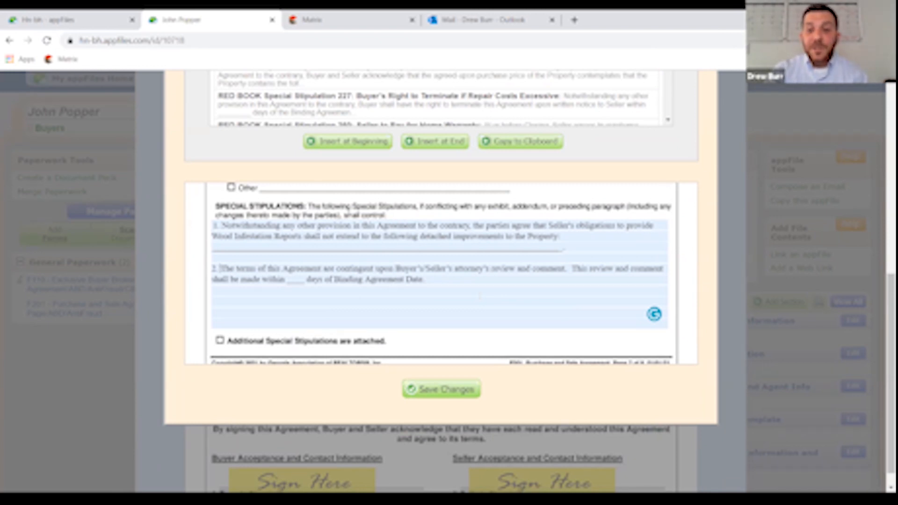
{"action": "left_click", "coordinate": [445, 391]}
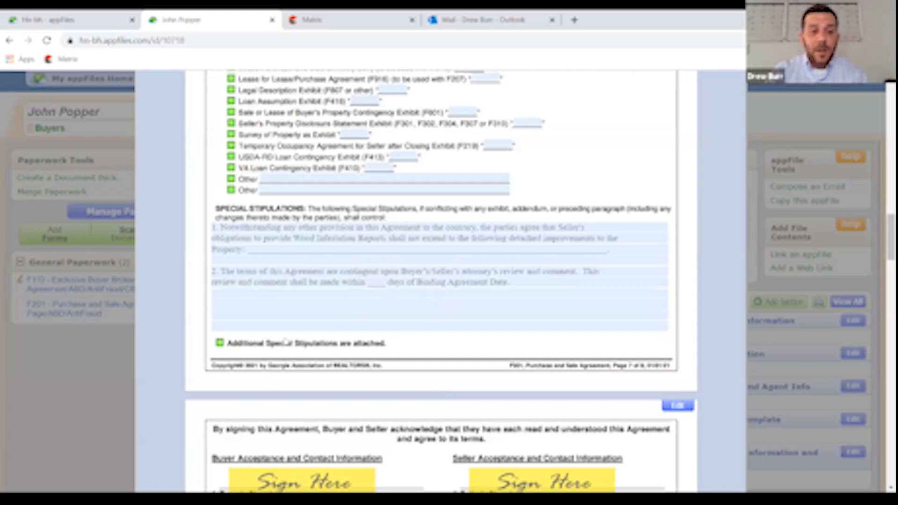
- Check 'Additional Special Stipulations are attached', reopen the stipulations editor, and browse the Saved Clauses list
{"action": "left_click", "coordinate": [220, 344]}
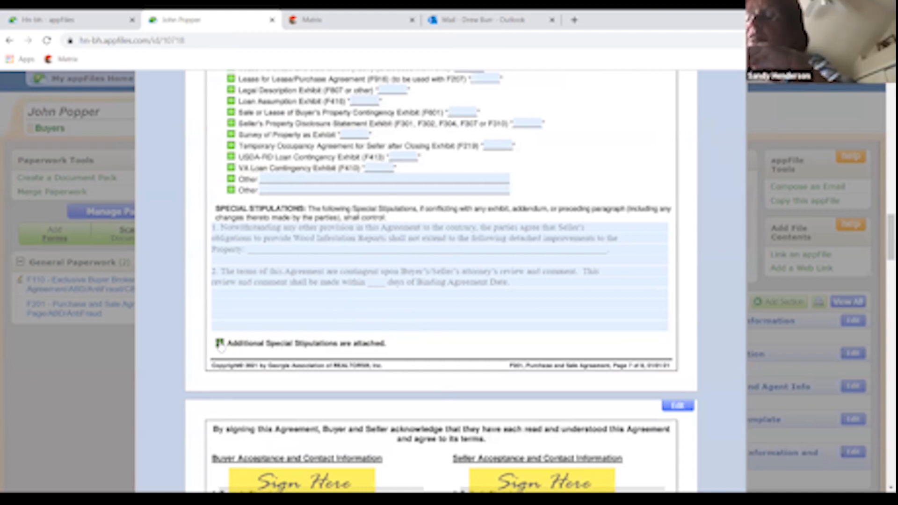
{"action": "left_click", "coordinate": [381, 327]}
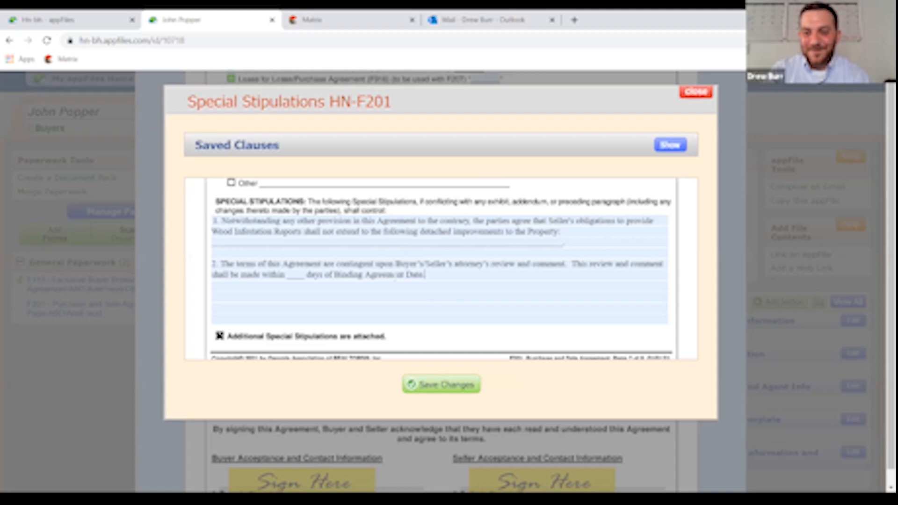
{"action": "left_click", "coordinate": [672, 146]}
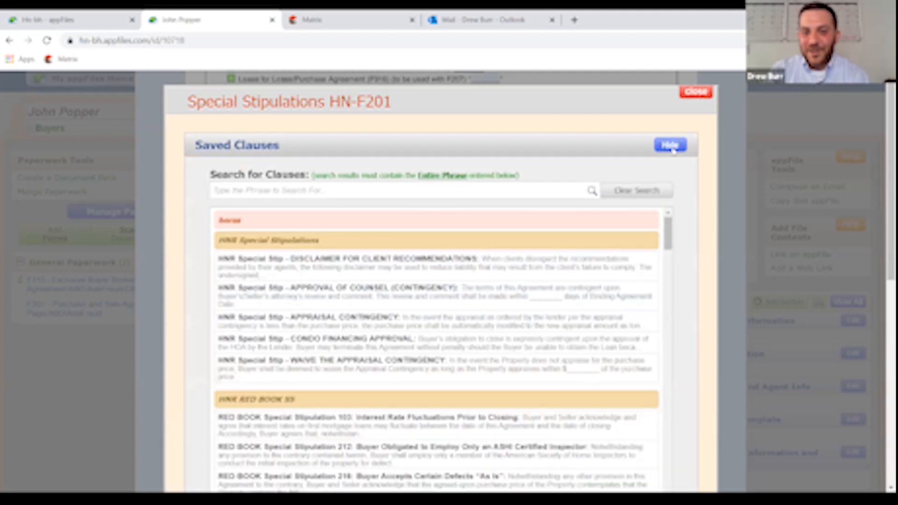
{"action": "scroll", "coordinate": [586, 280], "scroll_direction": "down", "scroll_amount": 15}
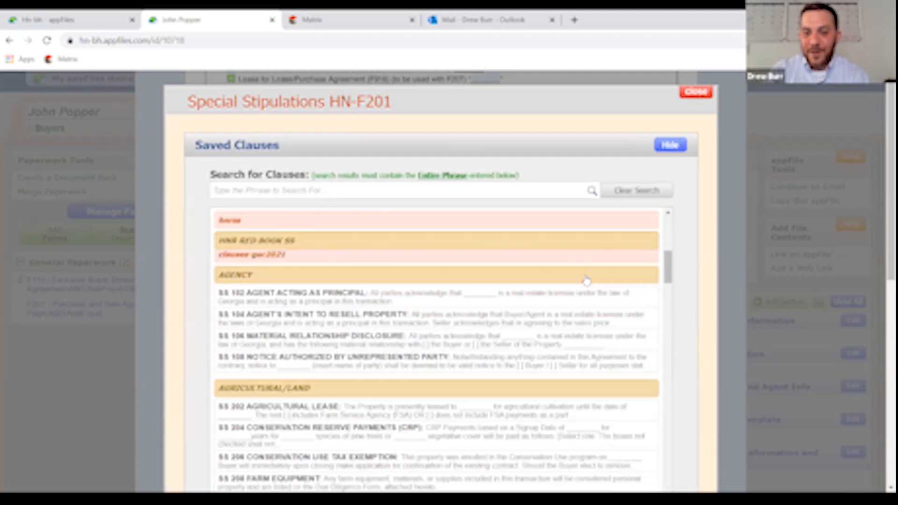
{"action": "scroll", "coordinate": [595, 272], "scroll_direction": "up", "scroll_amount": 15}
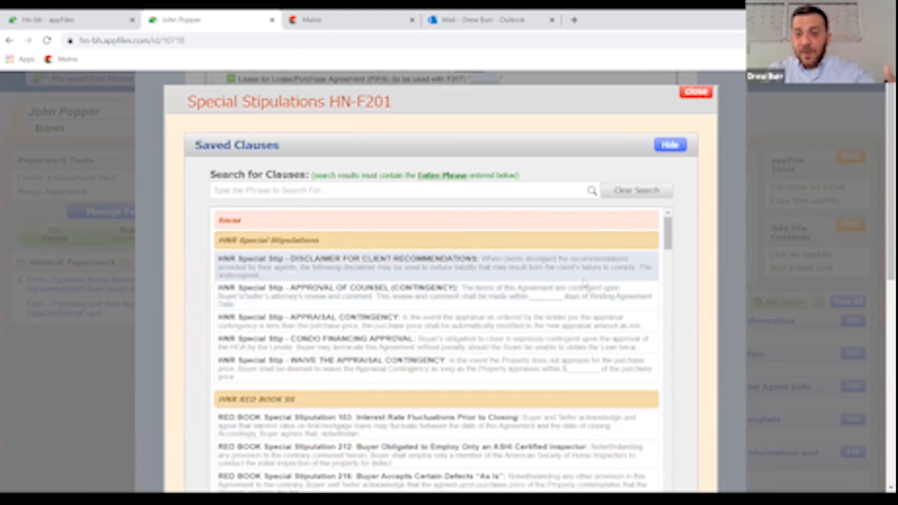
{"action": "scroll", "coordinate": [694, 264], "scroll_direction": "down", "scroll_amount": 6}
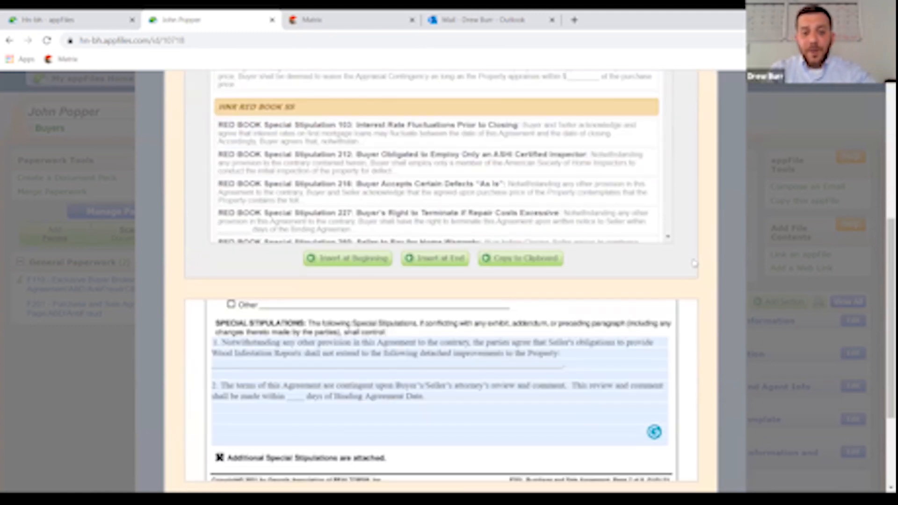
{"action": "scroll", "coordinate": [694, 264], "scroll_direction": "down", "scroll_amount": 3}
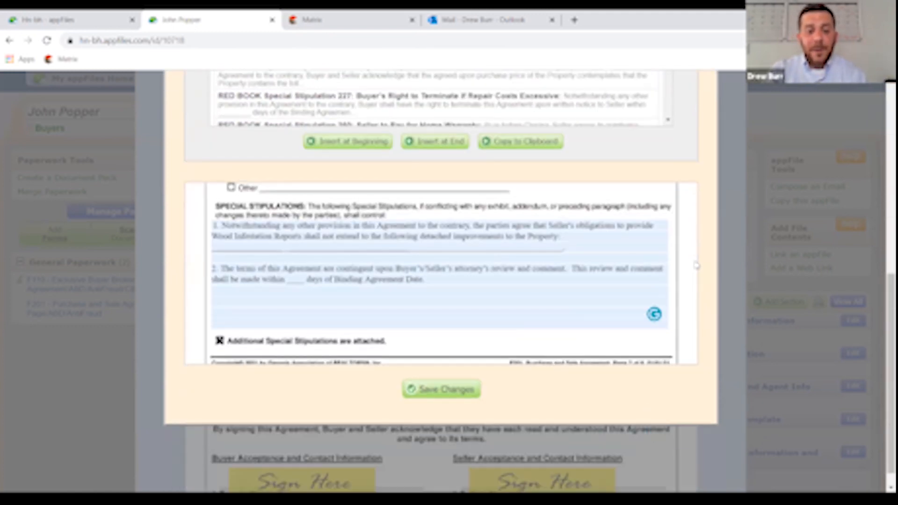
{"action": "scroll", "coordinate": [697, 265], "scroll_direction": "up", "scroll_amount": 5}
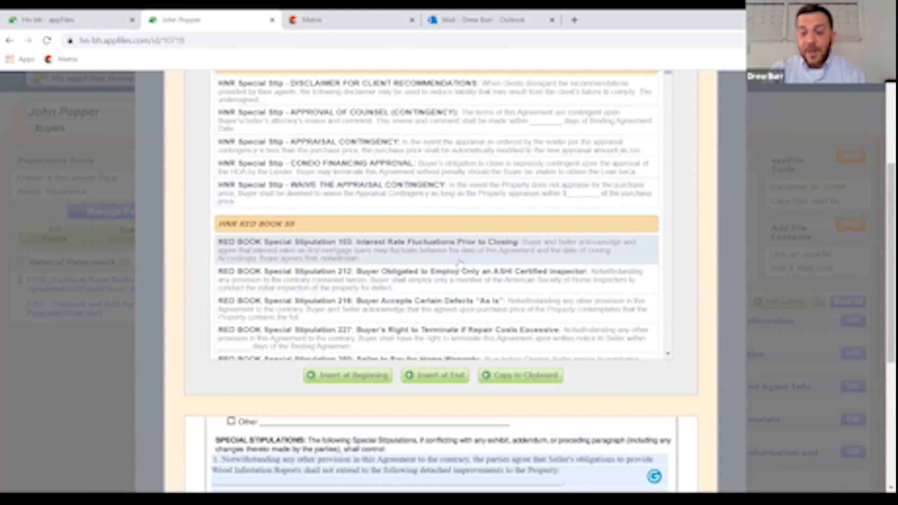
{"action": "scroll", "coordinate": [693, 388], "scroll_direction": "down", "scroll_amount": 1}
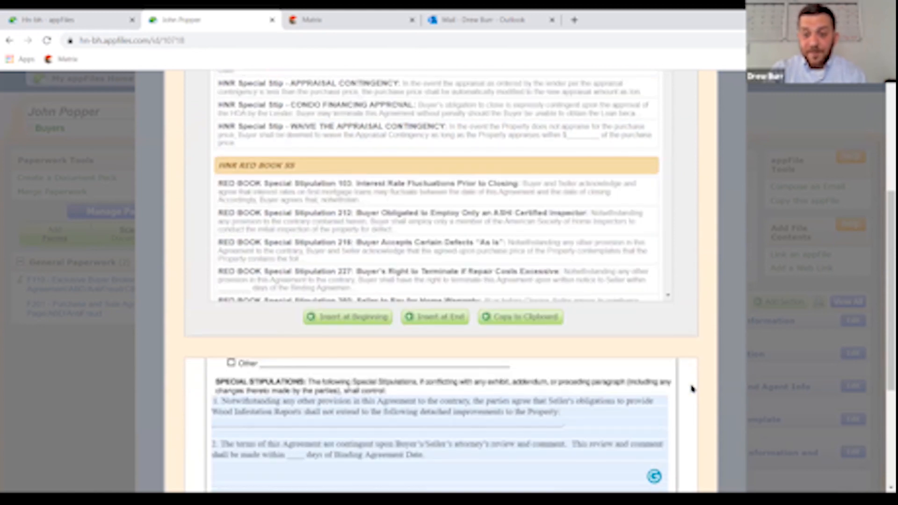
{"action": "scroll", "coordinate": [693, 389], "scroll_direction": "down", "scroll_amount": 5}
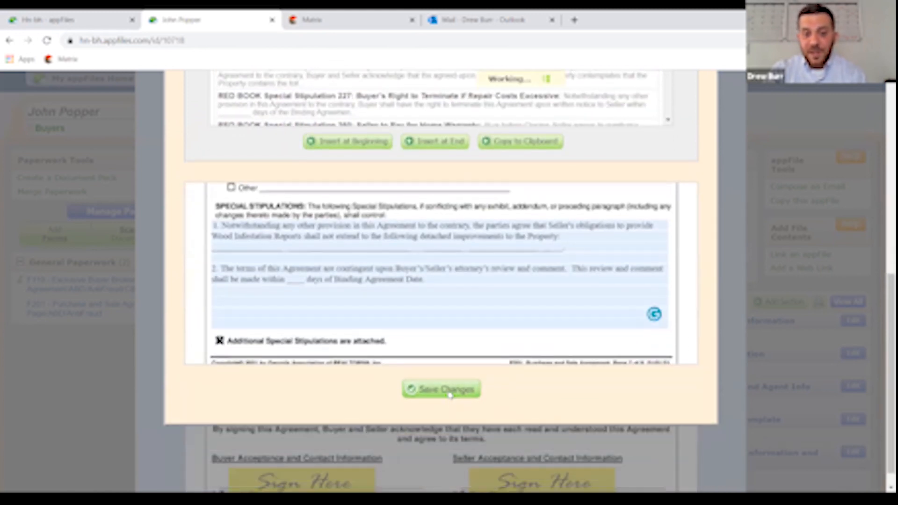
- Save the Special Stipulations HN-F201 editor and view Additional Page 1 with its clauses
{"action": "left_click", "coordinate": [449, 394]}
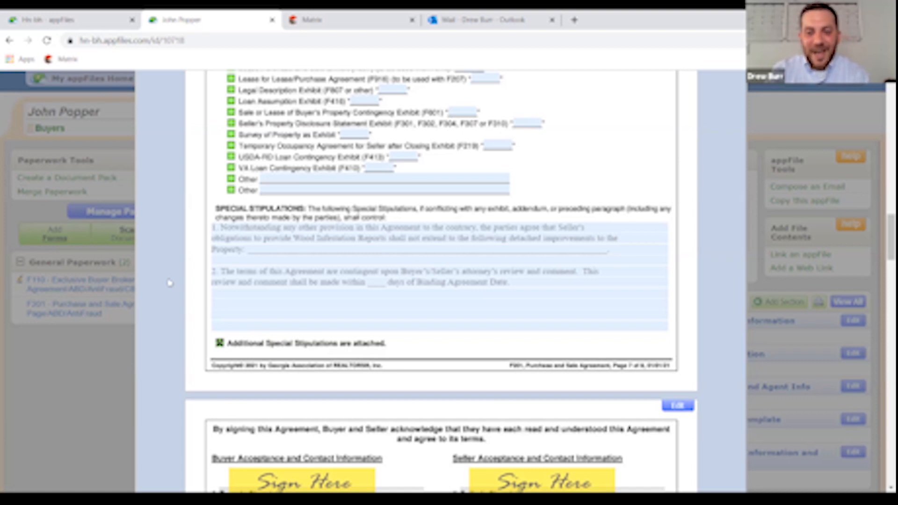
{"action": "scroll", "coordinate": [511, 288], "scroll_direction": "down", "scroll_amount": 15}
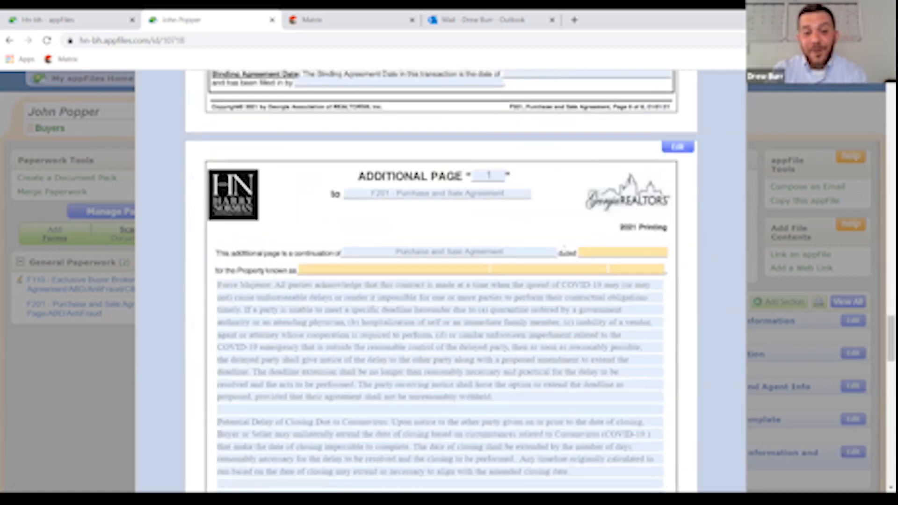
{"action": "scroll", "coordinate": [427, 301], "scroll_direction": "down", "scroll_amount": 3}
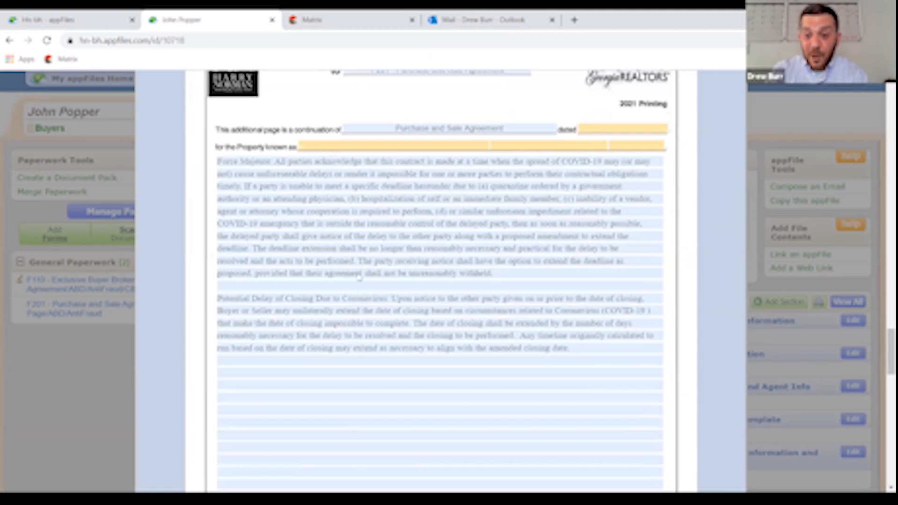
{"action": "scroll", "coordinate": [499, 382], "scroll_direction": "down", "scroll_amount": 3}
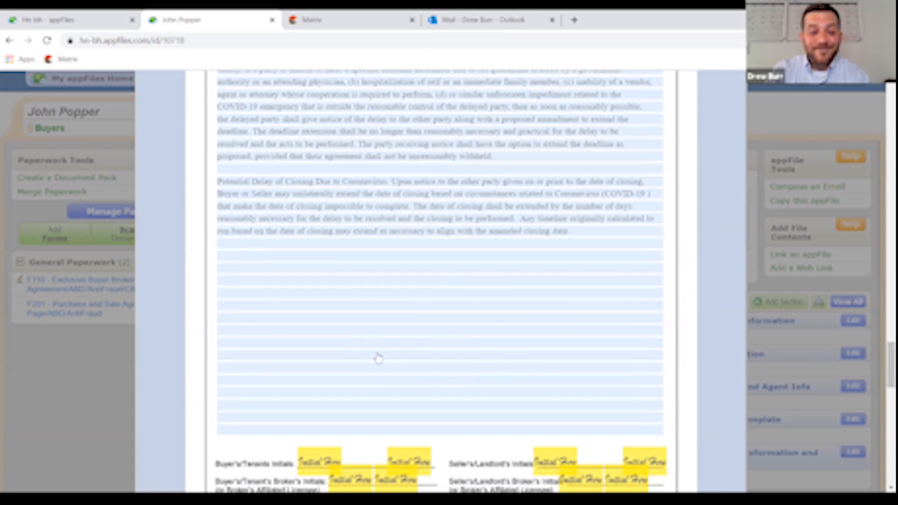
{"action": "scroll", "coordinate": [378, 359], "scroll_direction": "up", "scroll_amount": 15}
{"action": "scroll", "coordinate": [379, 359], "scroll_direction": "up", "scroll_amount": 20}
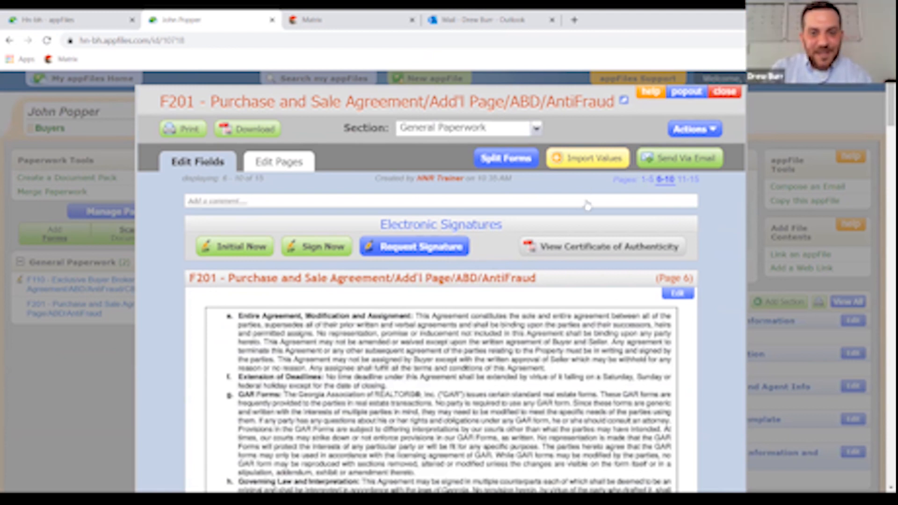
- Jump to F201 pages 1-5 and open the Import Values dialog
{"action": "left_click", "coordinate": [648, 180]}
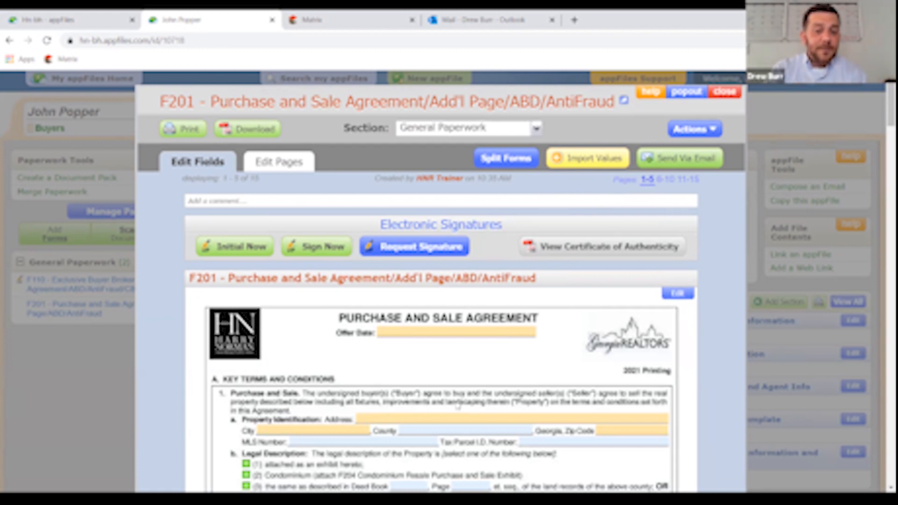
{"action": "left_click", "coordinate": [593, 160]}
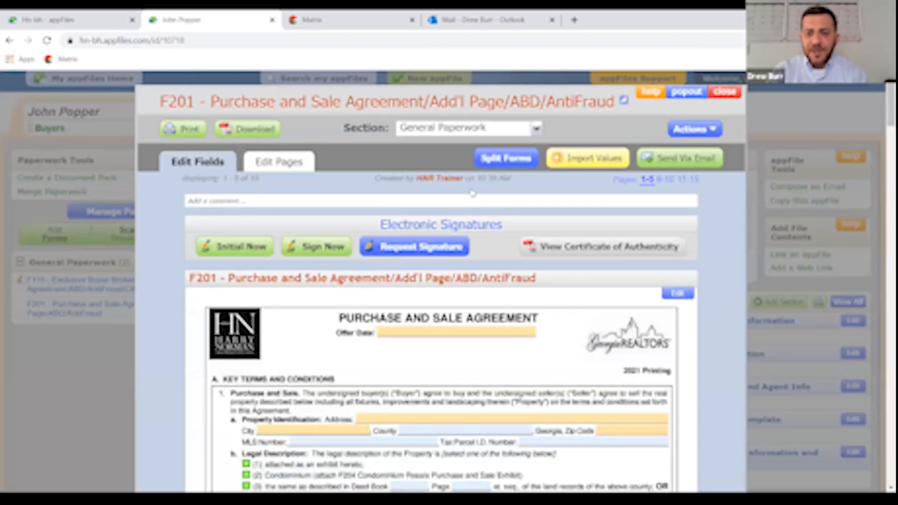
{"action": "left_click", "coordinate": [596, 160]}
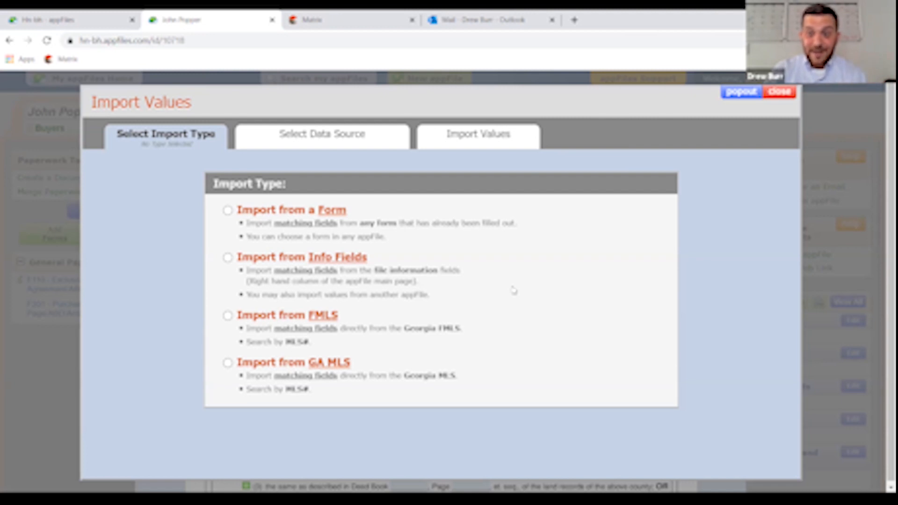
- Import from a form, choosing the F110 Exclusive Buyer Brokerage Agreement as source, and import 11 values
{"action": "left_click", "coordinate": [227, 211]}
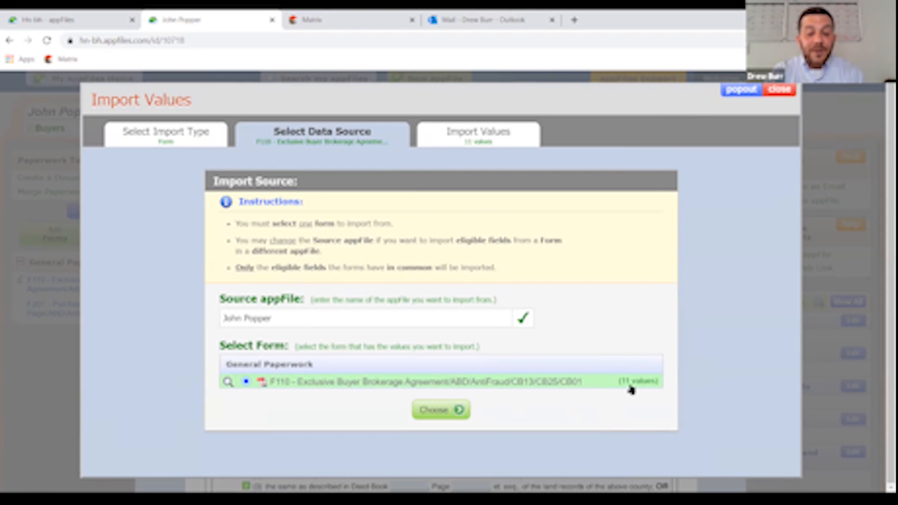
{"action": "left_click", "coordinate": [60, 19]}
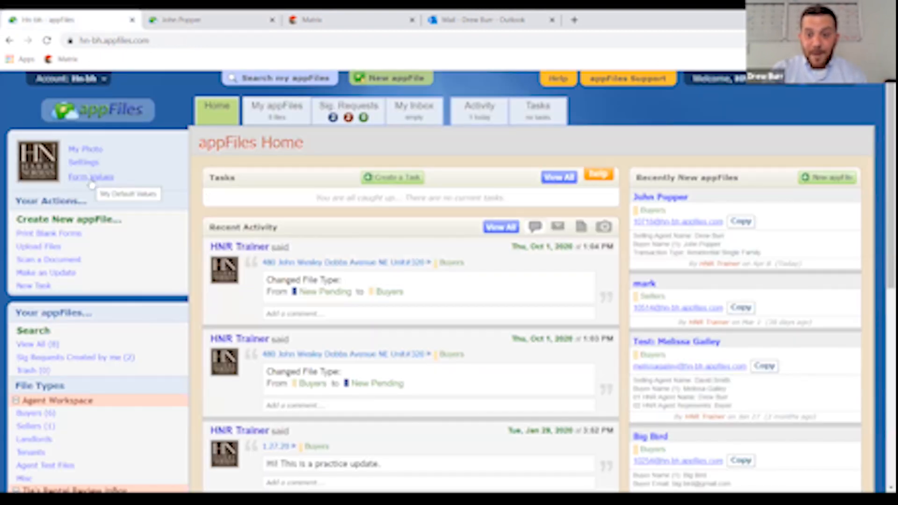
{"action": "left_click", "coordinate": [187, 20]}
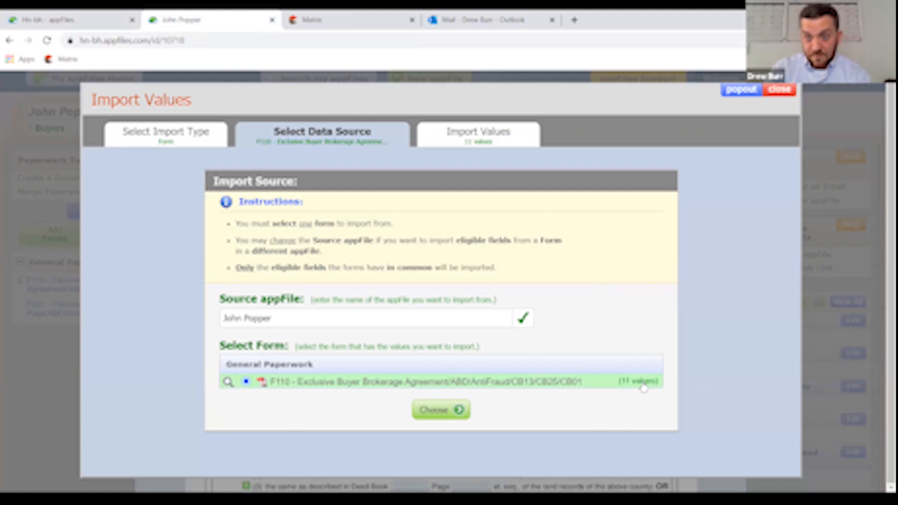
{"action": "left_click", "coordinate": [447, 413]}
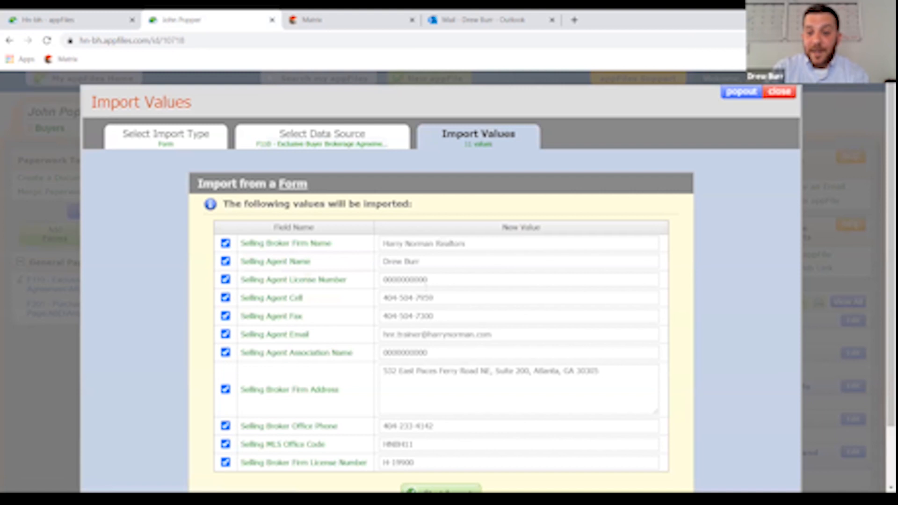
{"action": "scroll", "coordinate": [481, 335], "scroll_direction": "down", "scroll_amount": 2}
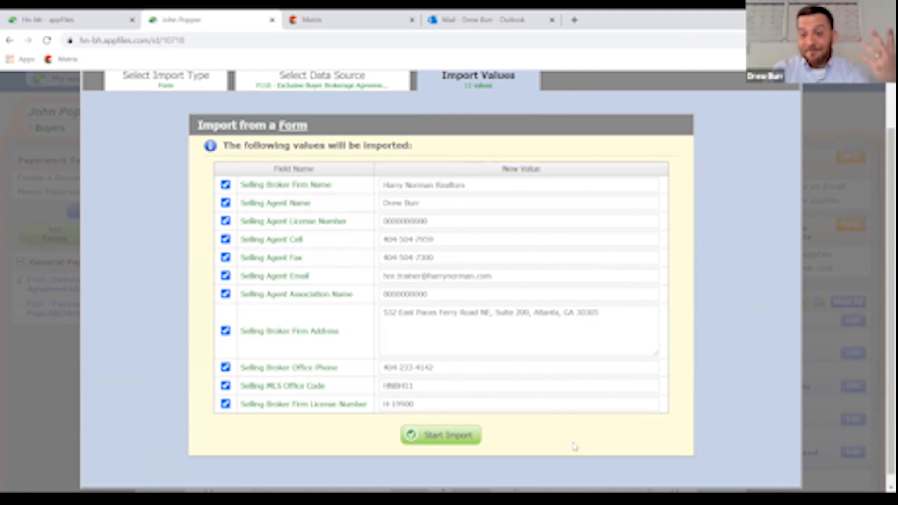
{"action": "left_click", "coordinate": [453, 443]}
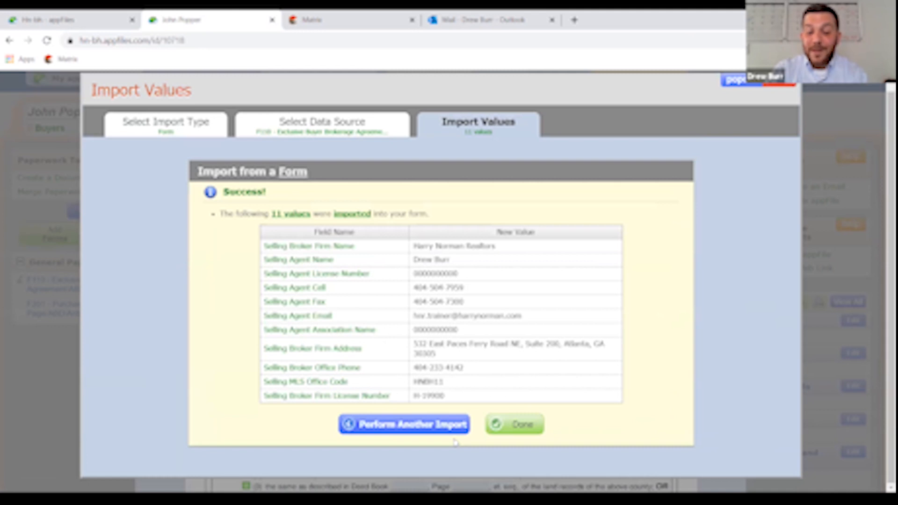
- Close the import and confirm section 10's Buyer's Broker reads Harry Norman Realtors
{"action": "left_click", "coordinate": [509, 425]}
{"action": "scroll", "coordinate": [455, 372], "scroll_direction": "down", "scroll_amount": 10}
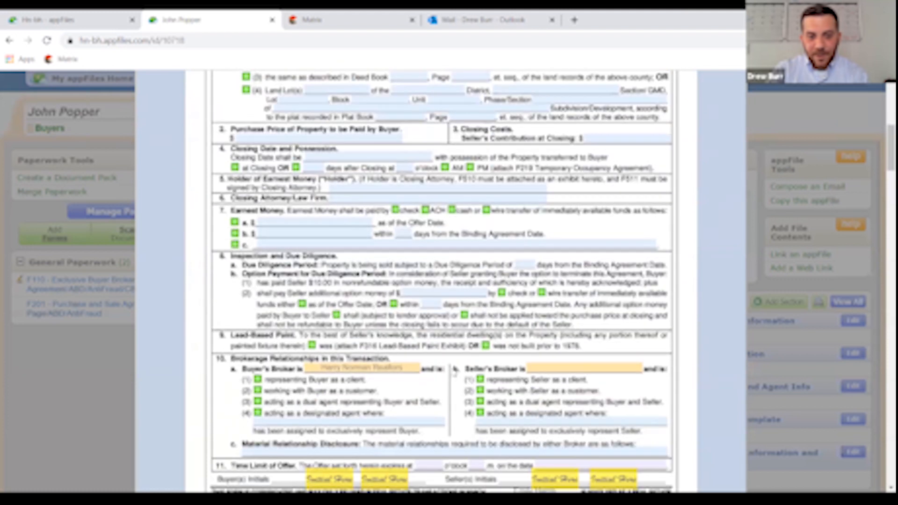
{"action": "left_click", "coordinate": [405, 369]}
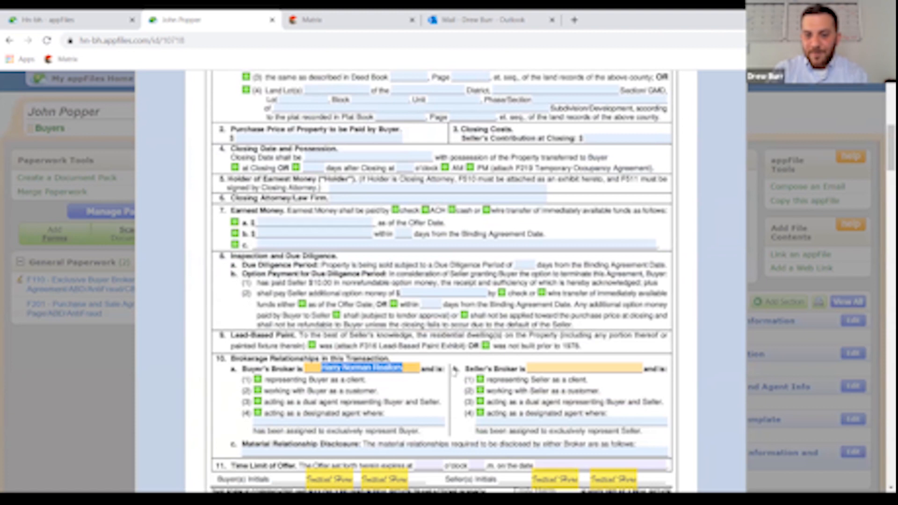
{"action": "scroll", "coordinate": [455, 371], "scroll_direction": "up", "scroll_amount": 10}
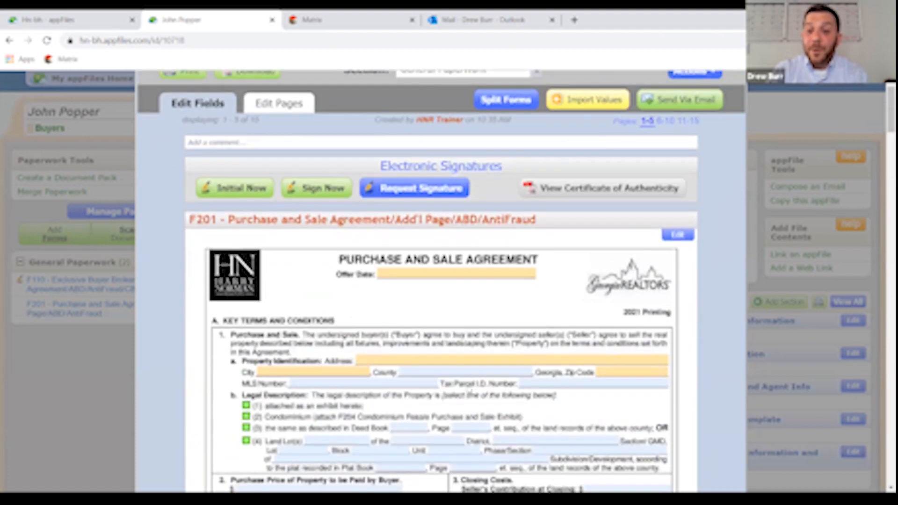
{"action": "scroll", "coordinate": [471, 395], "scroll_direction": "up", "scroll_amount": 2}
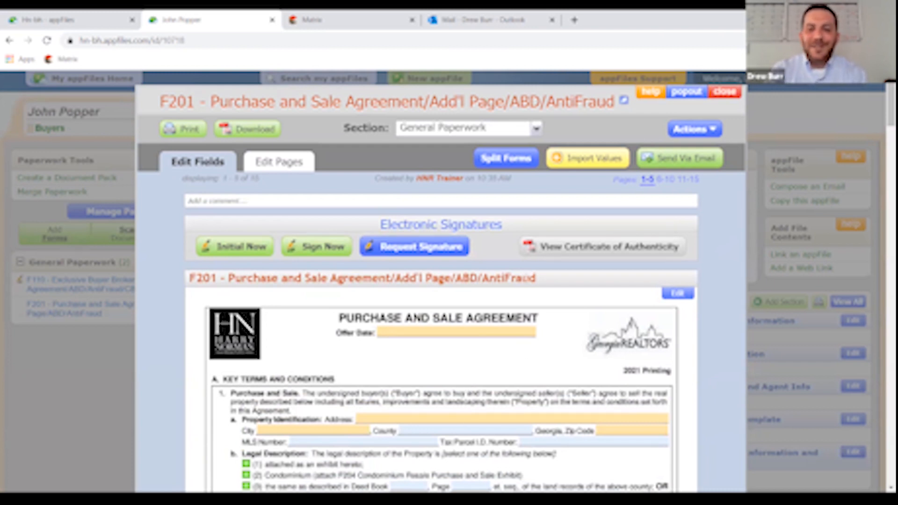
- Start an Import from Info Fields with File Information (2 values) as the source
{"action": "left_click", "coordinate": [585, 168]}
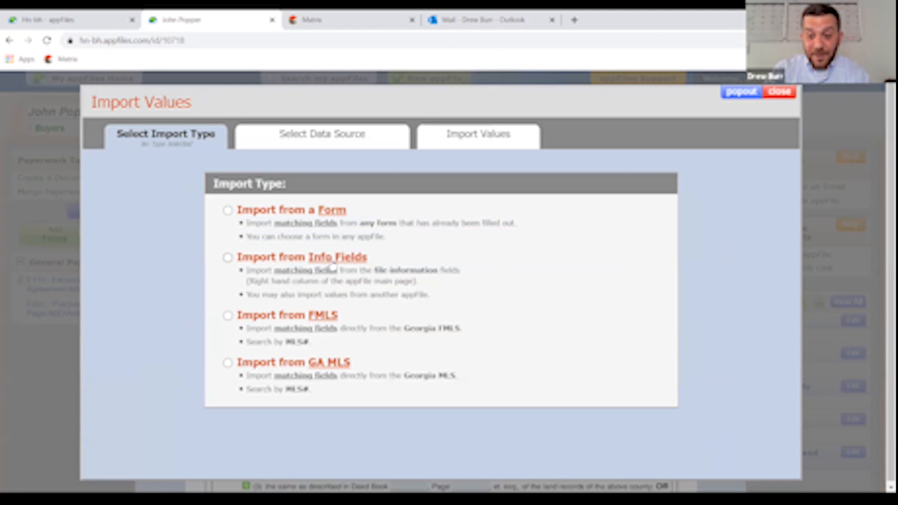
{"action": "left_click", "coordinate": [228, 257]}
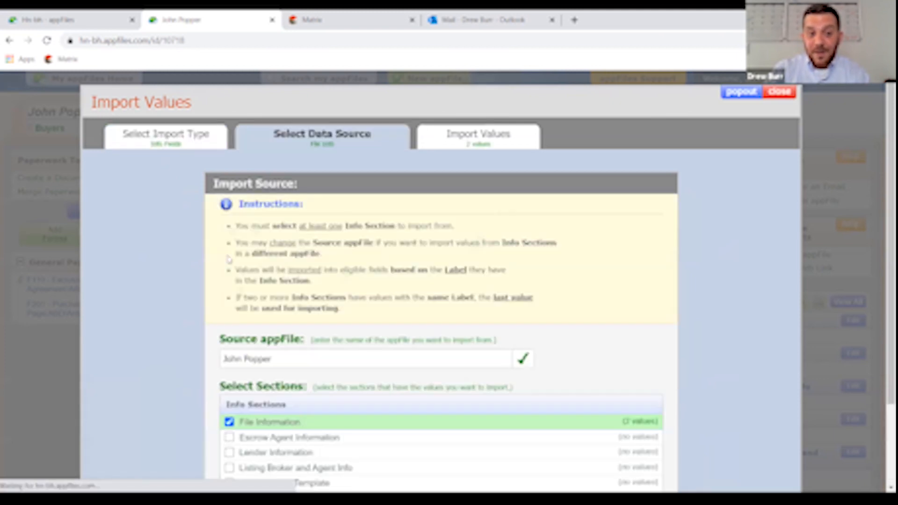
{"action": "scroll", "coordinate": [496, 239], "scroll_direction": "down", "scroll_amount": 2}
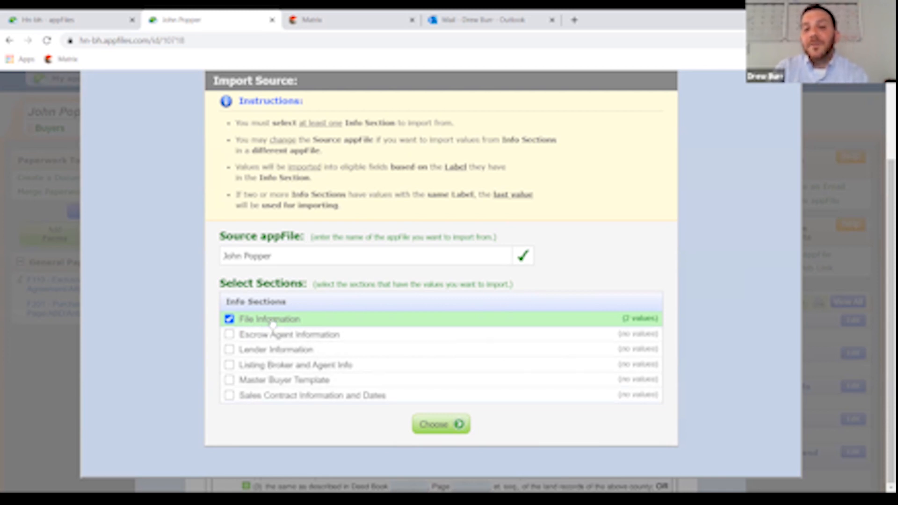
{"action": "left_click", "coordinate": [442, 424]}
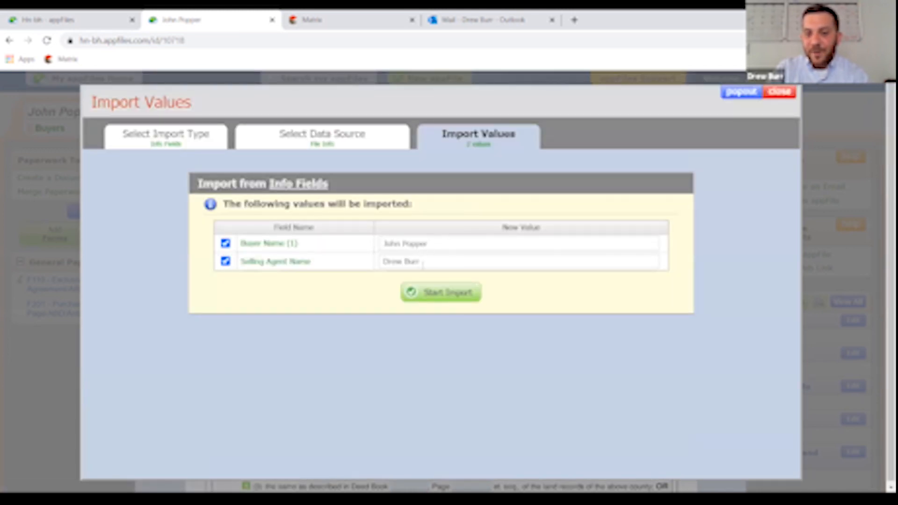
- Import Buyer Name (1) and Selling Agent Name into F201, then begin another import
{"action": "left_click", "coordinate": [445, 292]}
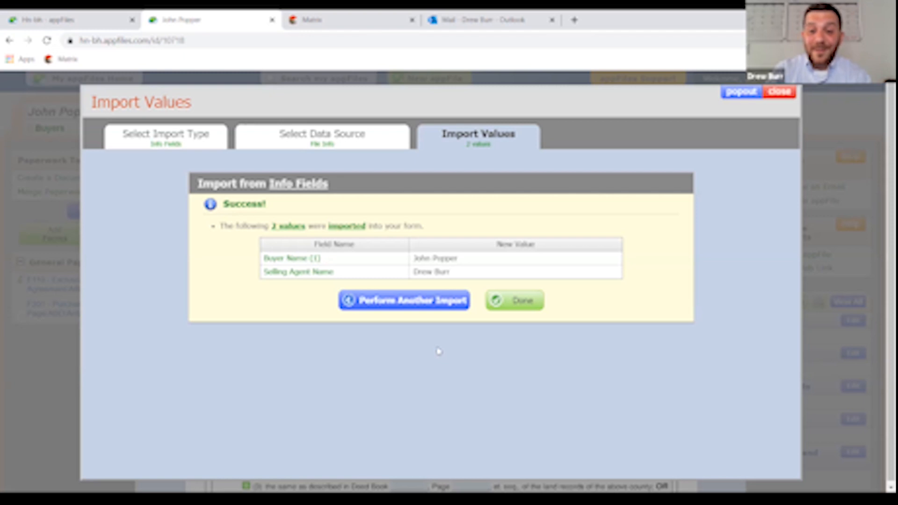
{"action": "left_click", "coordinate": [426, 306]}
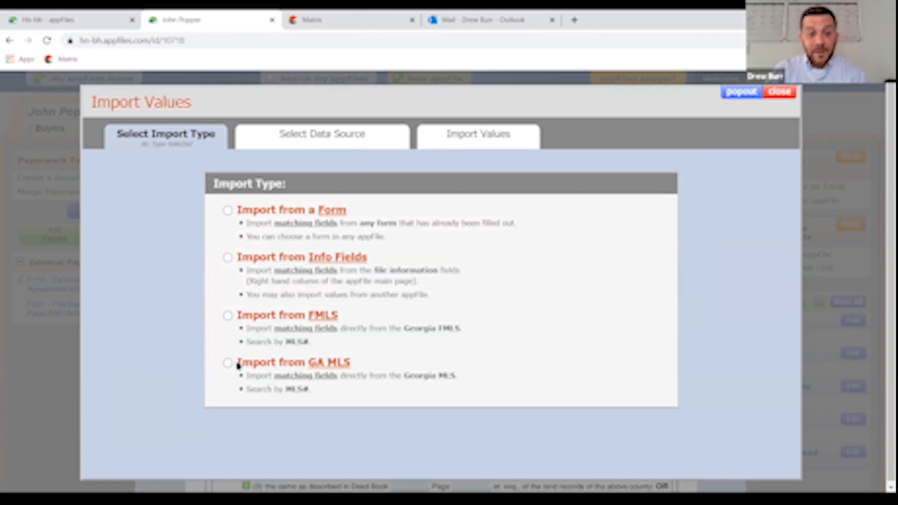
{"action": "left_click", "coordinate": [228, 316]}
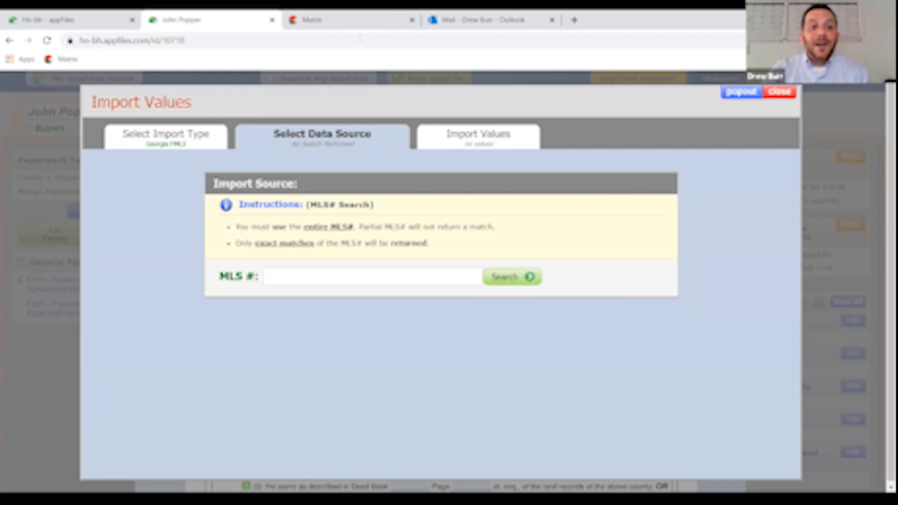
{"action": "left_click", "coordinate": [344, 20]}
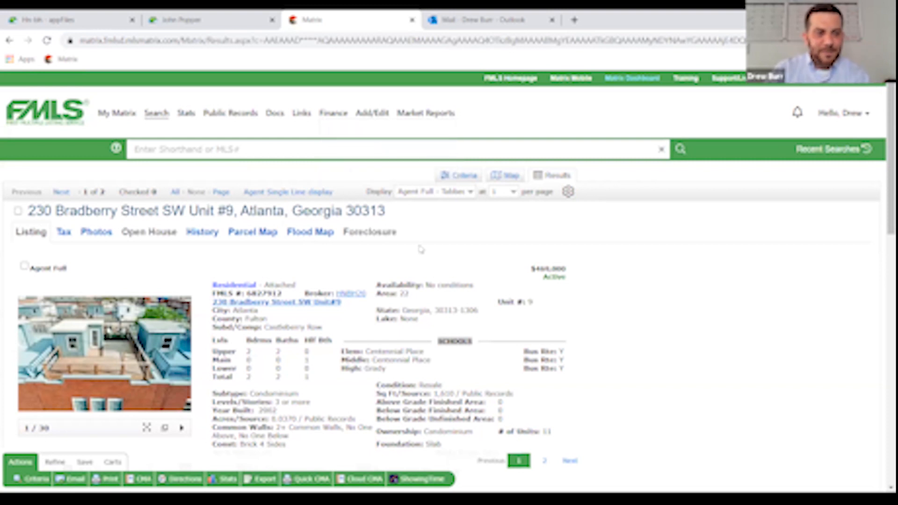
- Copy the listing's FMLS number 6827912 in FMLS Matrix and return to appFiles
{"action": "scroll", "coordinate": [496, 241], "scroll_direction": "down", "scroll_amount": 1}
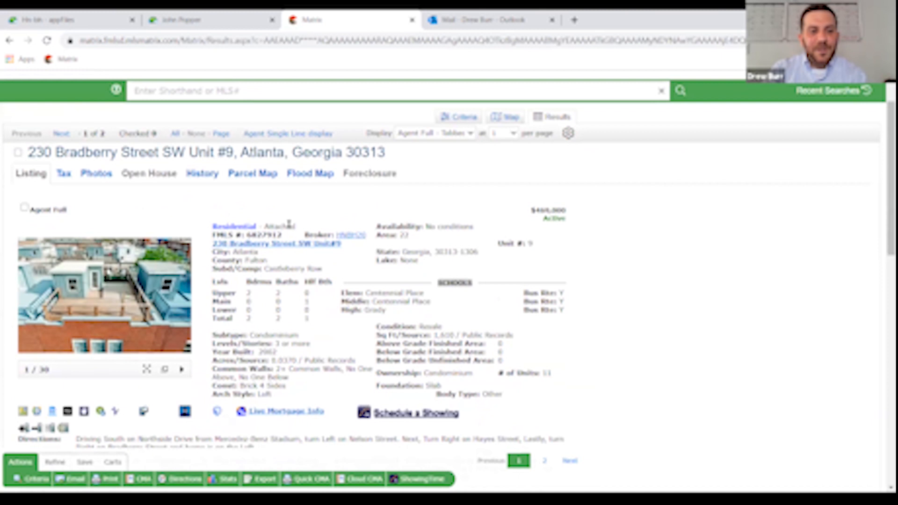
{"action": "left_click_drag", "start_coordinate": [283, 235], "coordinate": [248, 236]}
{"action": "key", "text": "ctrl+c"}
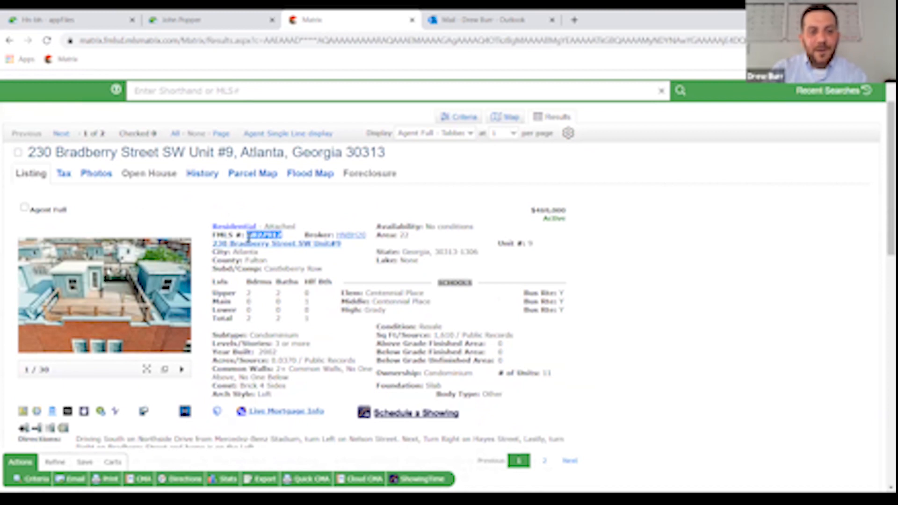
{"action": "right_click", "coordinate": [248, 236]}
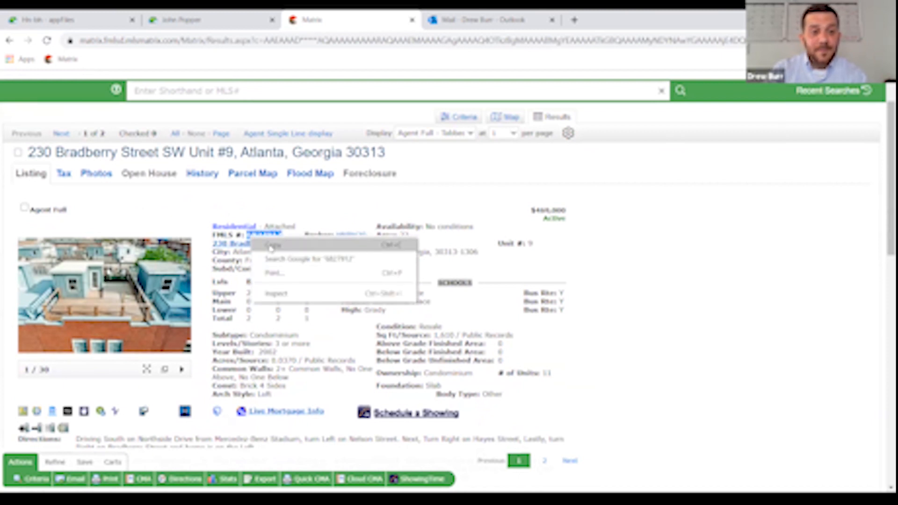
{"action": "left_click", "coordinate": [269, 245]}
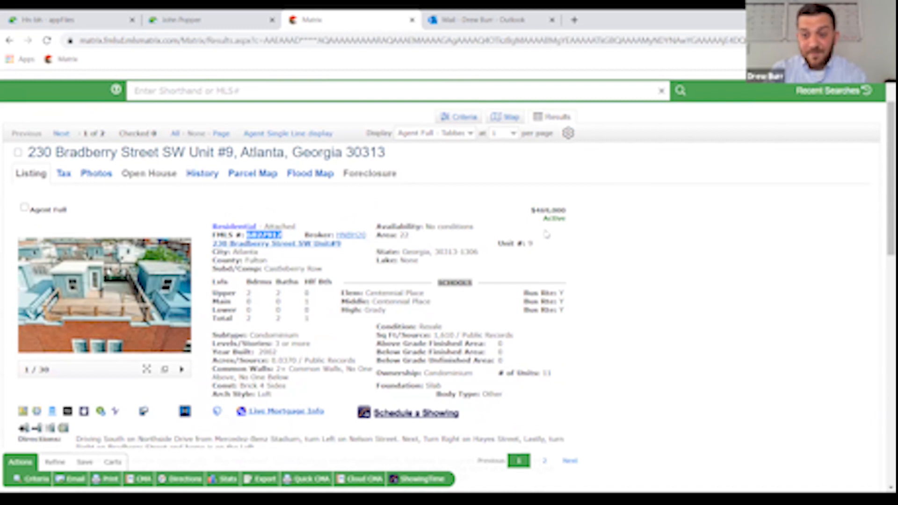
{"action": "scroll", "coordinate": [547, 234], "scroll_direction": "up", "scroll_amount": 2}
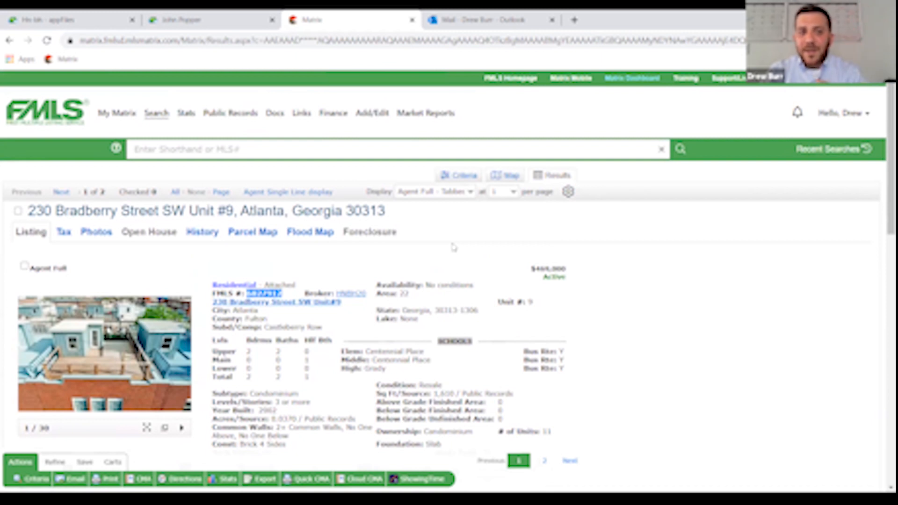
{"action": "left_click", "coordinate": [202, 20]}
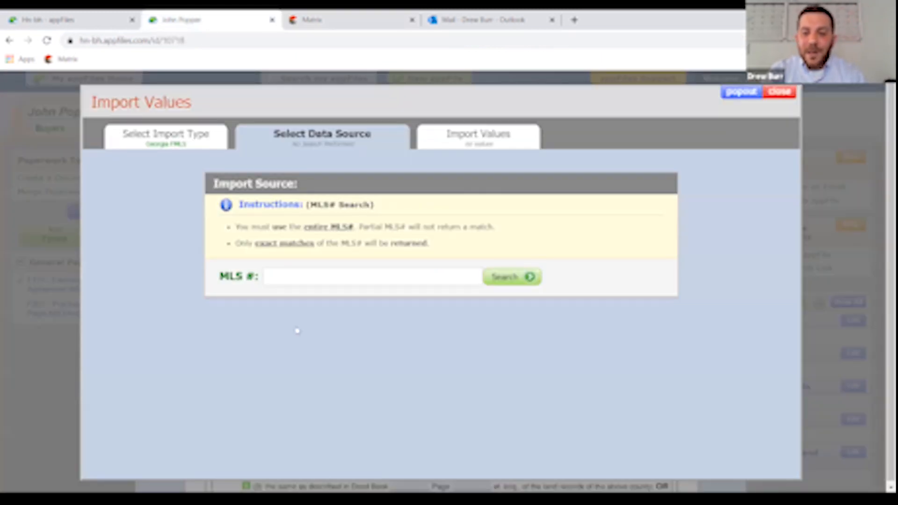
{"action": "left_click", "coordinate": [304, 280]}
{"action": "key", "text": "ctrl+v"}
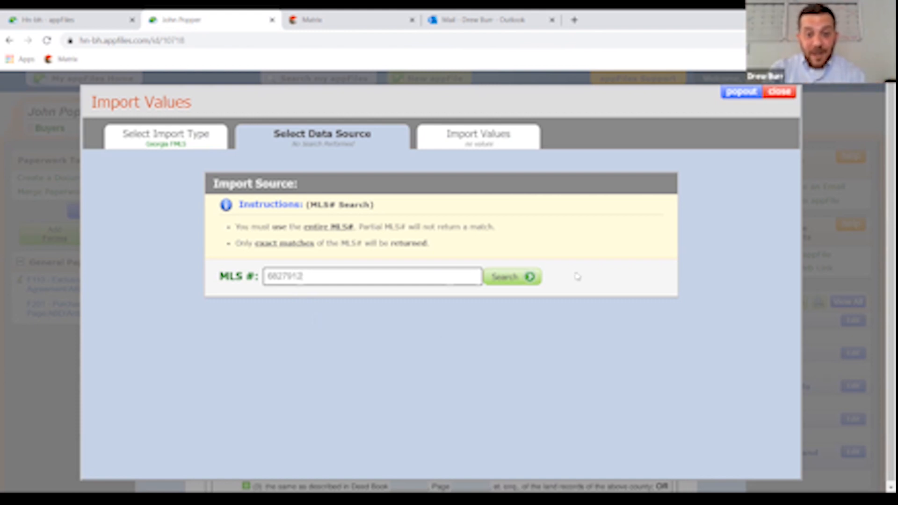
{"action": "left_click", "coordinate": [515, 279]}
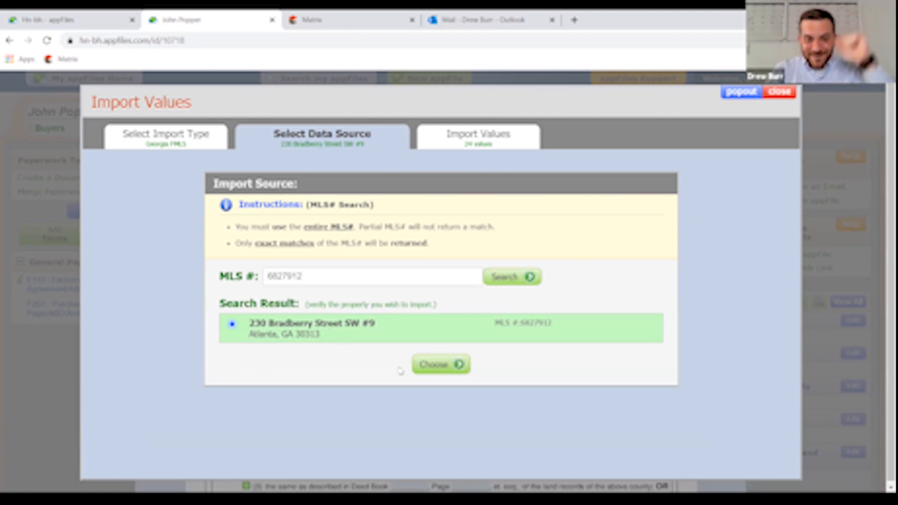
{"action": "left_click", "coordinate": [450, 365]}
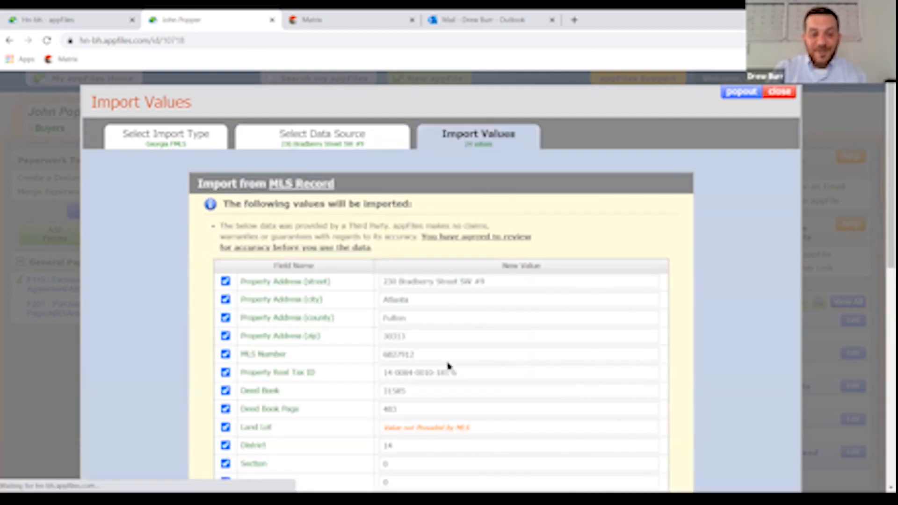
- Review the 24 FMLS listing values, keeping Lot checked for import
{"action": "scroll", "coordinate": [566, 280], "scroll_direction": "down", "scroll_amount": 5}
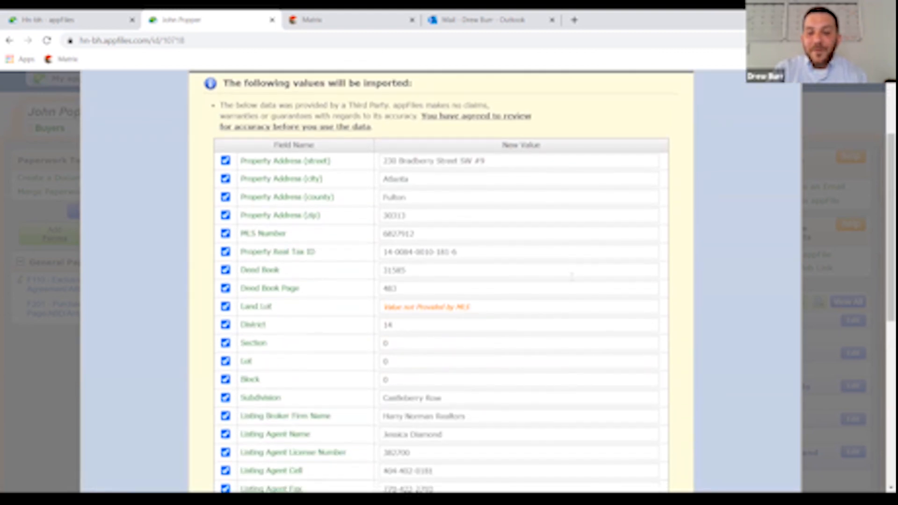
{"action": "scroll", "coordinate": [571, 278], "scroll_direction": "down", "scroll_amount": 3}
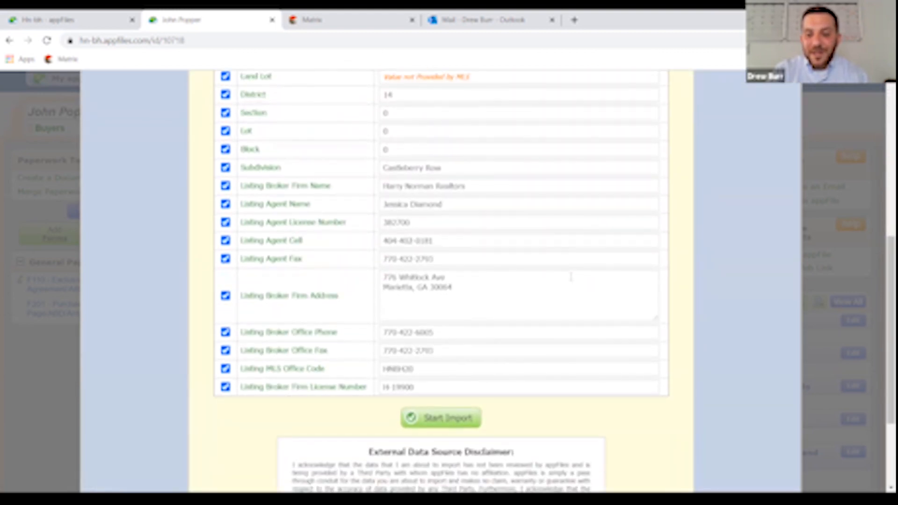
{"action": "scroll", "coordinate": [571, 278], "scroll_direction": "up", "scroll_amount": 1}
{"action": "scroll", "coordinate": [571, 278], "scroll_direction": "up", "scroll_amount": 3}
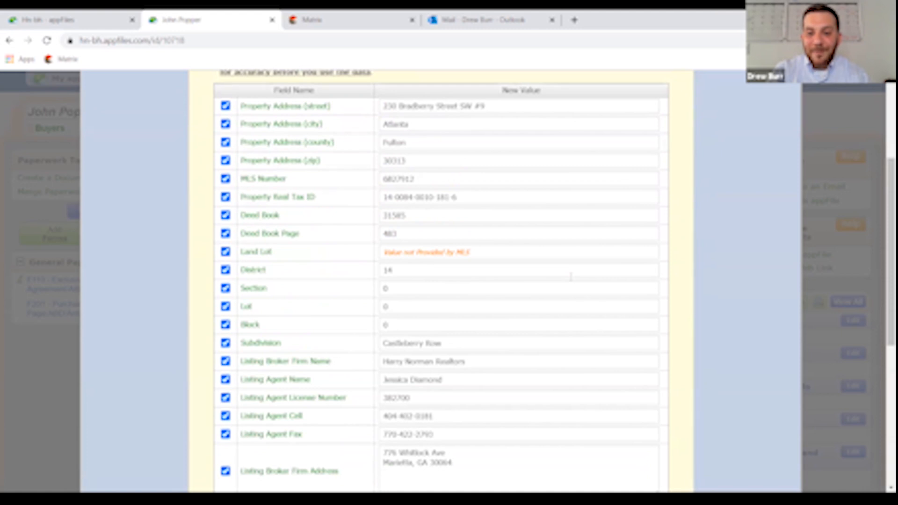
{"action": "scroll", "coordinate": [571, 278], "scroll_direction": "up", "scroll_amount": 1}
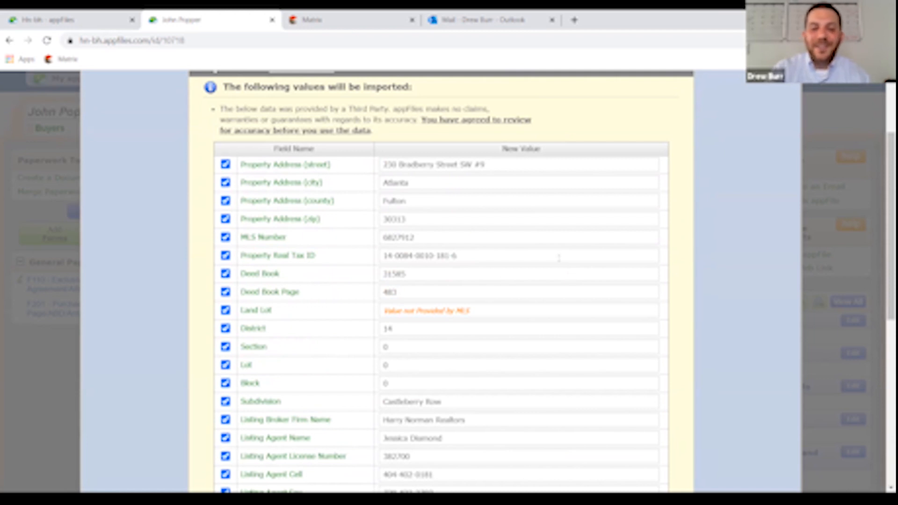
{"action": "scroll", "coordinate": [559, 257], "scroll_direction": "down", "scroll_amount": 5}
{"action": "scroll", "coordinate": [559, 252], "scroll_direction": "up", "scroll_amount": 2}
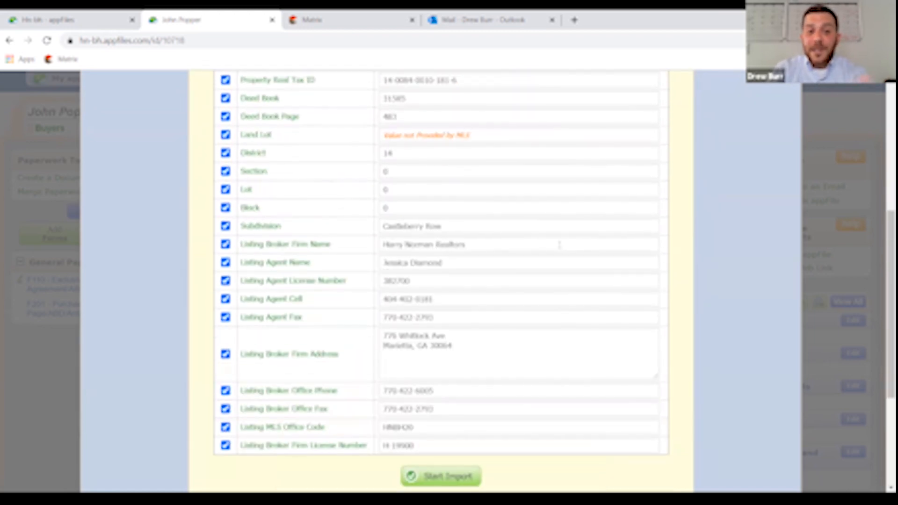
{"action": "scroll", "coordinate": [560, 246], "scroll_direction": "up", "scroll_amount": 1}
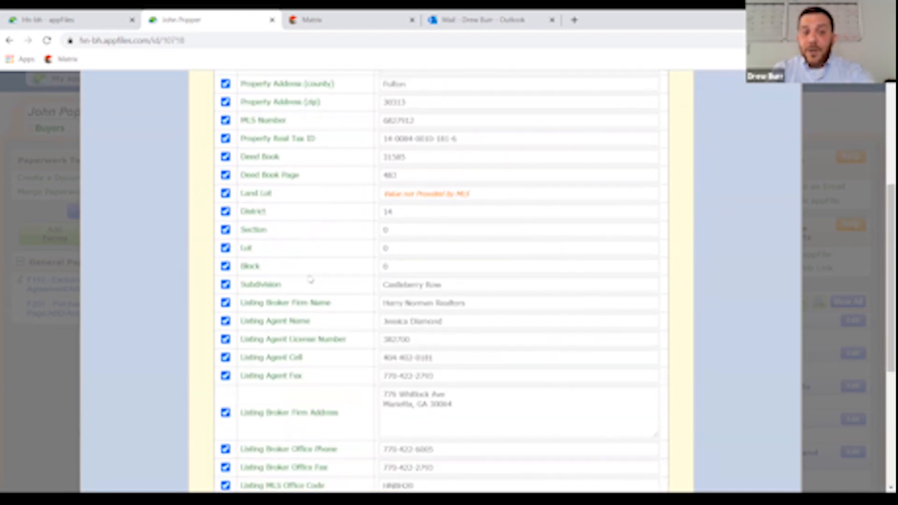
{"action": "left_click", "coordinate": [225, 248]}
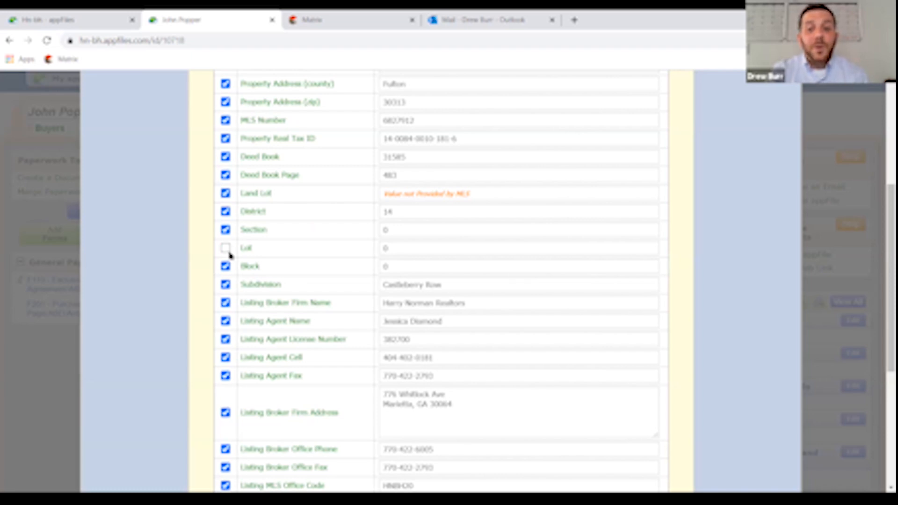
{"action": "left_click", "coordinate": [226, 247]}
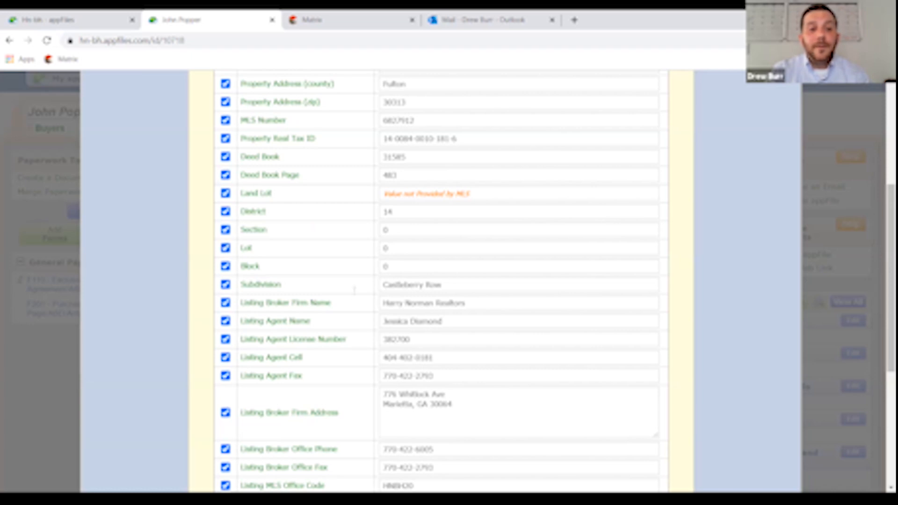
- Accept the external data disclaimer and import the checked values into F201
{"action": "scroll", "coordinate": [230, 254], "scroll_direction": "down", "scroll_amount": 5}
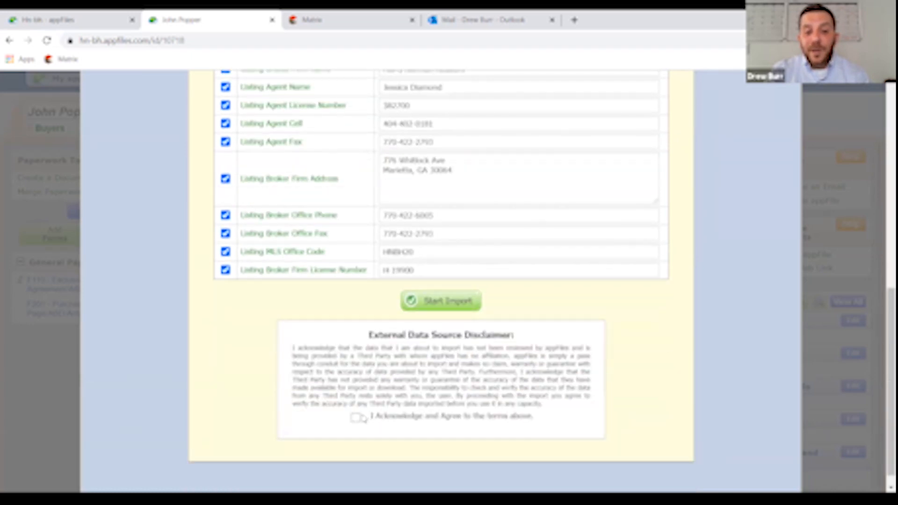
{"action": "left_click", "coordinate": [355, 417]}
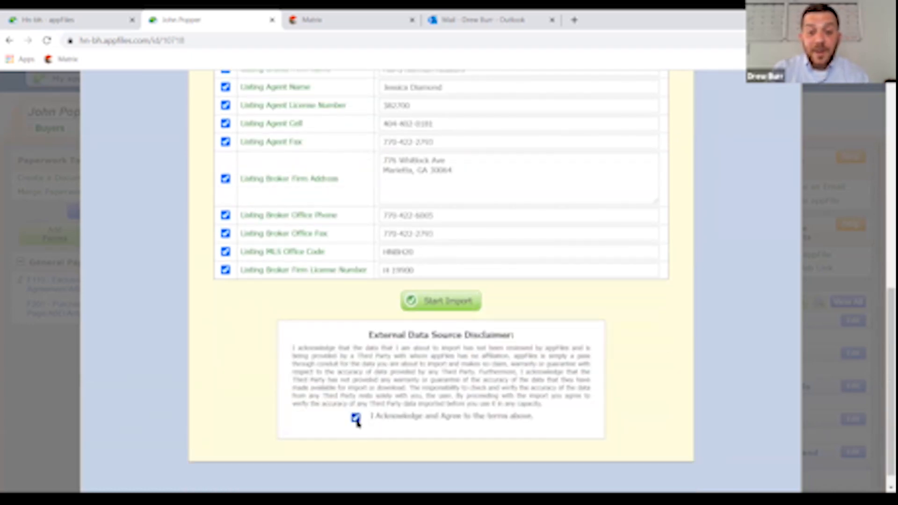
{"action": "left_click", "coordinate": [450, 304]}
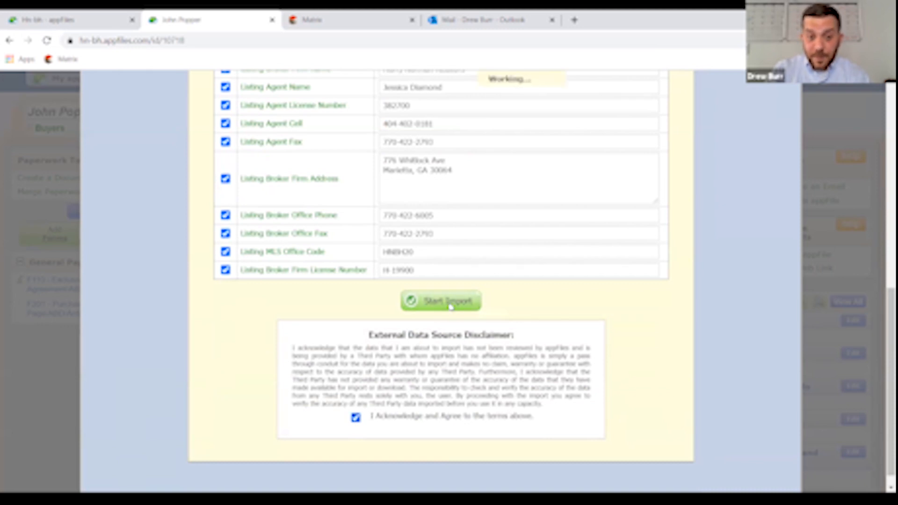
{"action": "scroll", "coordinate": [451, 306], "scroll_direction": "up", "scroll_amount": 5}
{"action": "scroll", "coordinate": [452, 276], "scroll_direction": "down", "scroll_amount": 4}
{"action": "scroll", "coordinate": [451, 273], "scroll_direction": "down", "scroll_amount": 1}
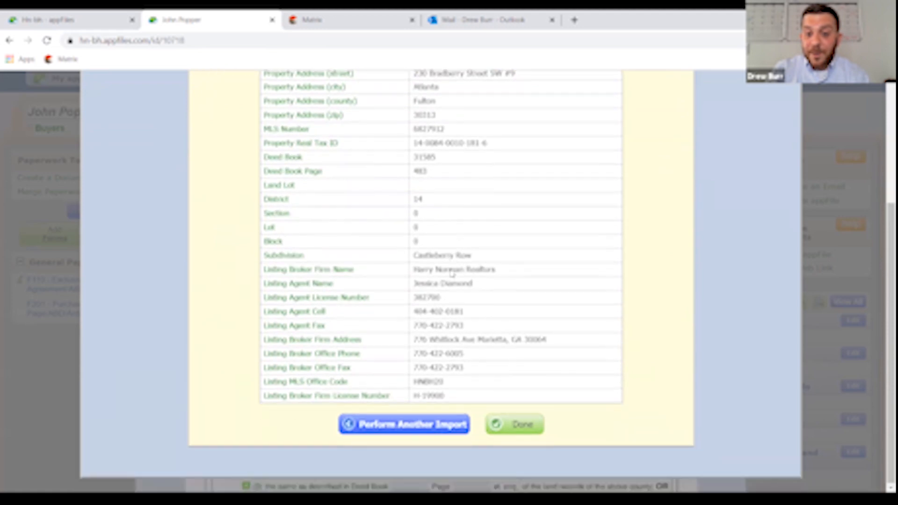
- Finish the import and check F201's filled Atlanta, Fulton County, 30313 and deed book fields
{"action": "left_click", "coordinate": [524, 432]}
{"action": "scroll", "coordinate": [593, 307], "scroll_direction": "down", "scroll_amount": 4}
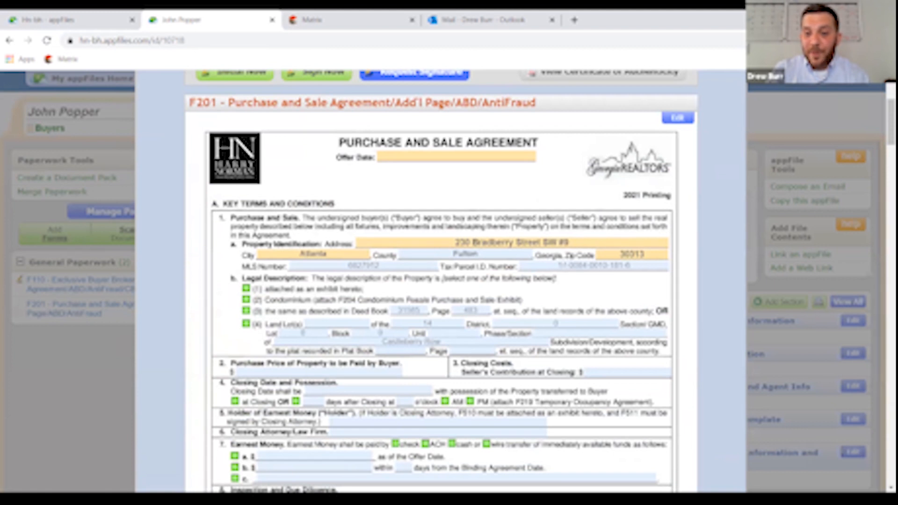
{"action": "scroll", "coordinate": [441, 280], "scroll_direction": "down", "scroll_amount": 1}
{"action": "scroll", "coordinate": [442, 280], "scroll_direction": "up", "scroll_amount": 2}
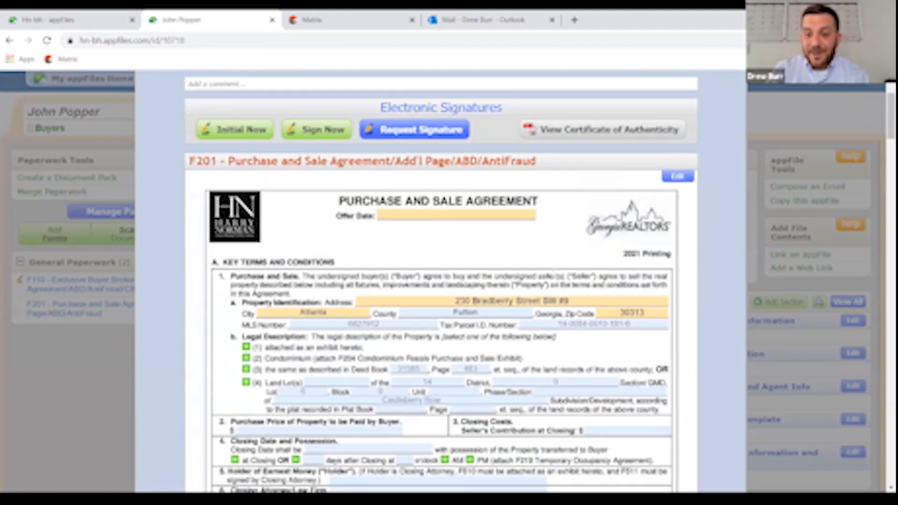
{"action": "scroll", "coordinate": [553, 274], "scroll_direction": "down", "scroll_amount": 8}
{"action": "scroll", "coordinate": [560, 295], "scroll_direction": "down", "scroll_amount": 11}
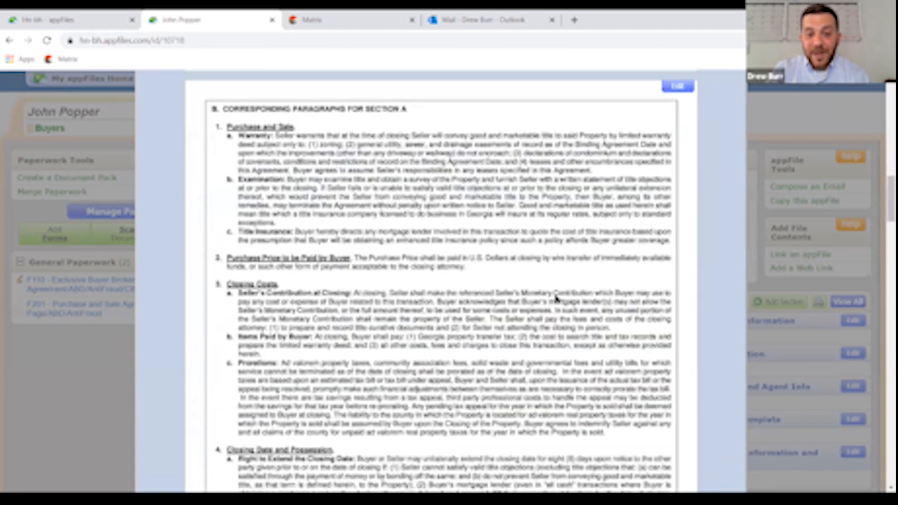
{"action": "scroll", "coordinate": [560, 309], "scroll_direction": "up", "scroll_amount": 5}
{"action": "scroll", "coordinate": [560, 306], "scroll_direction": "up", "scroll_amount": 15}
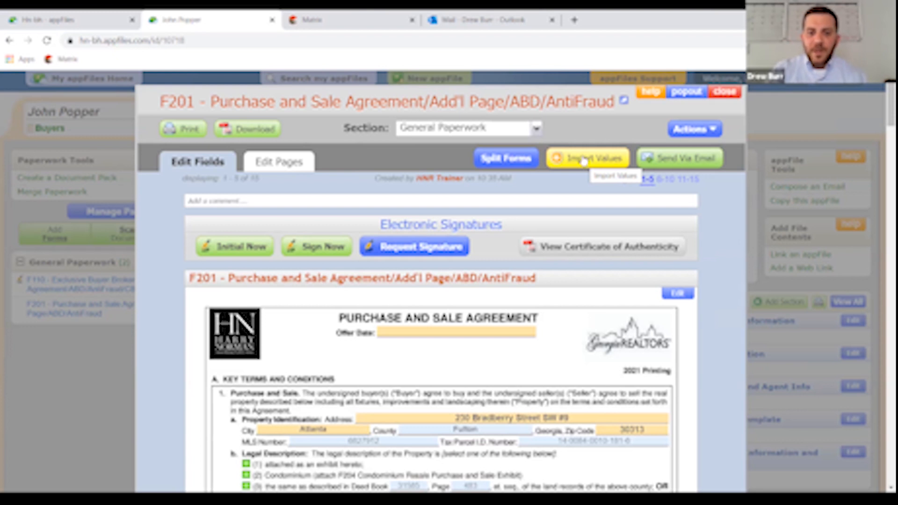
- Close F201 and review the appFile showing F110 and F201 under General Paperwork
{"action": "left_click", "coordinate": [727, 94]}
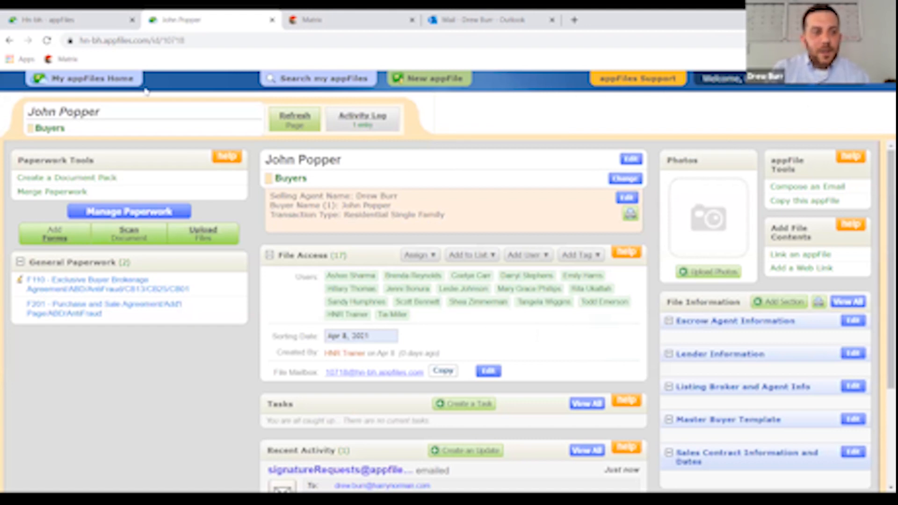
{"action": "scroll", "coordinate": [723, 262], "scroll_direction": "down", "scroll_amount": 1}
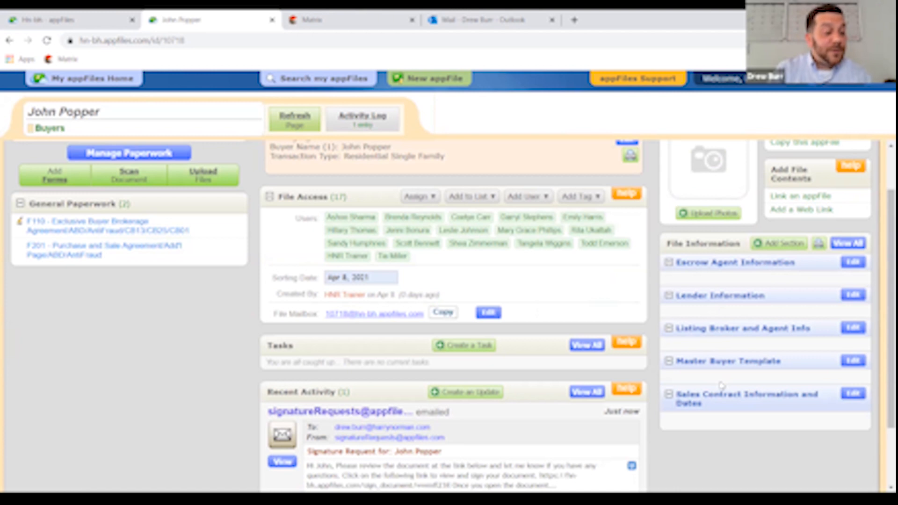
{"action": "scroll", "coordinate": [722, 384], "scroll_direction": "up", "scroll_amount": 1}
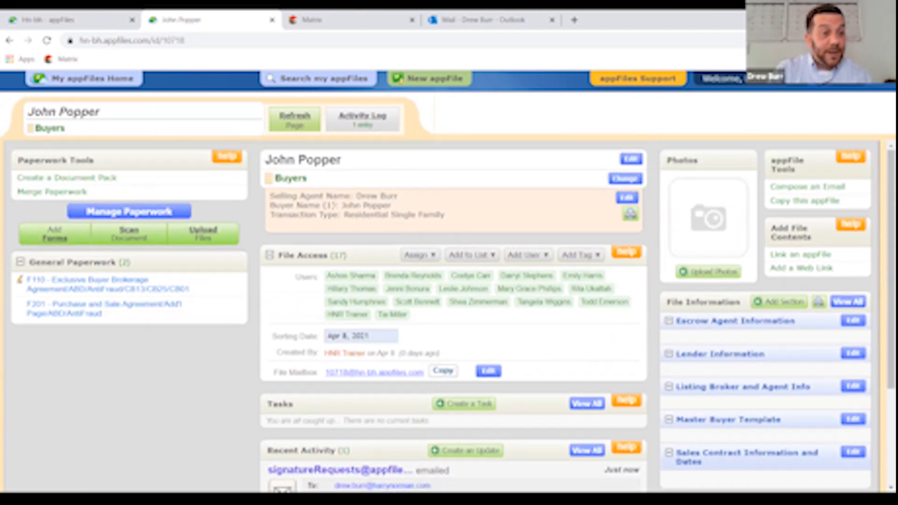
{"action": "scroll", "coordinate": [672, 323], "scroll_direction": "down", "scroll_amount": 1}
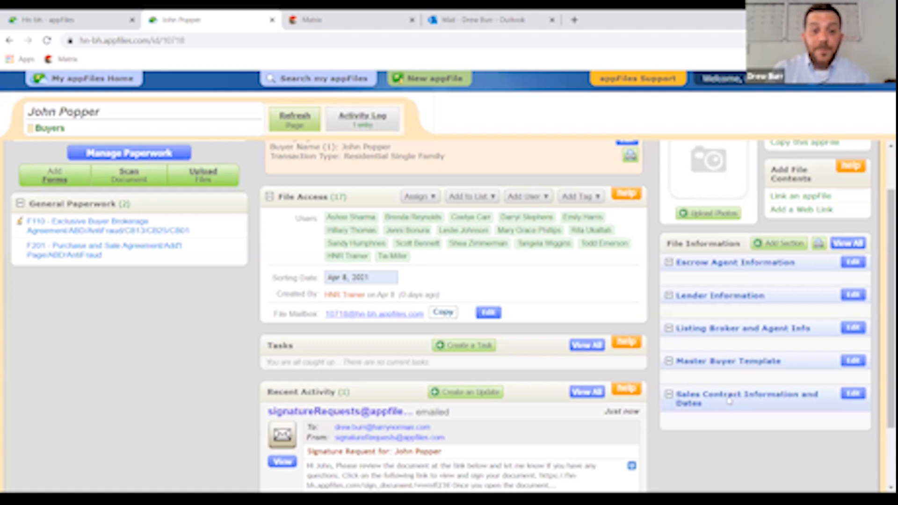
- Enter Prosperity Mortgage as lender and the loan officer's name, then save Lender Information
{"action": "left_click", "coordinate": [854, 296]}
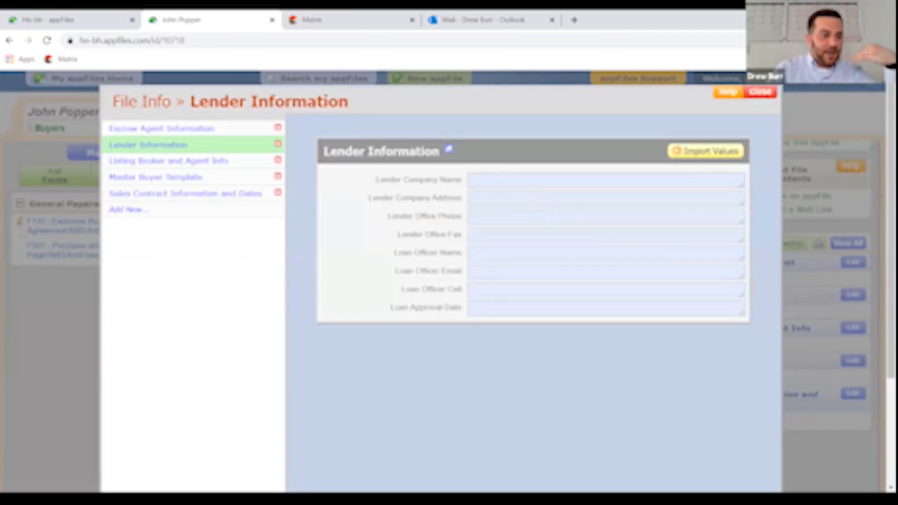
{"action": "left_click", "coordinate": [504, 177]}
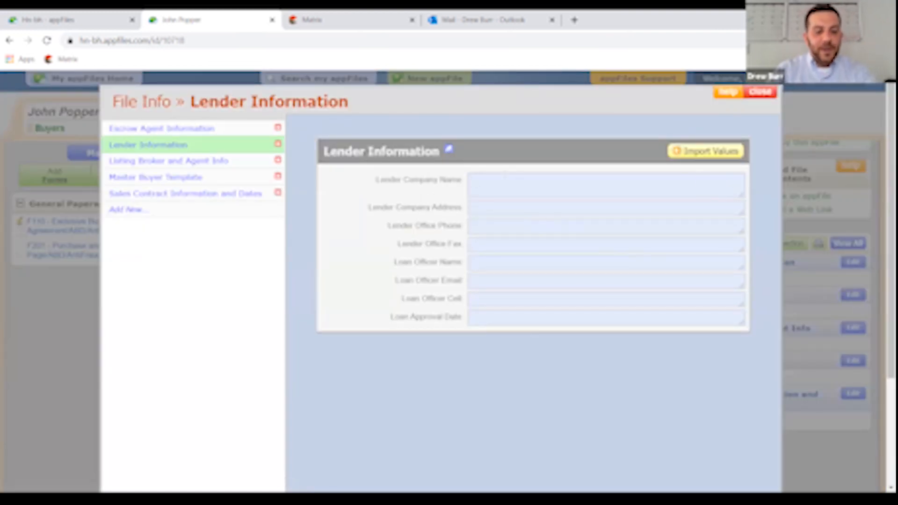
{"action": "type", "text": "Prosperi"}
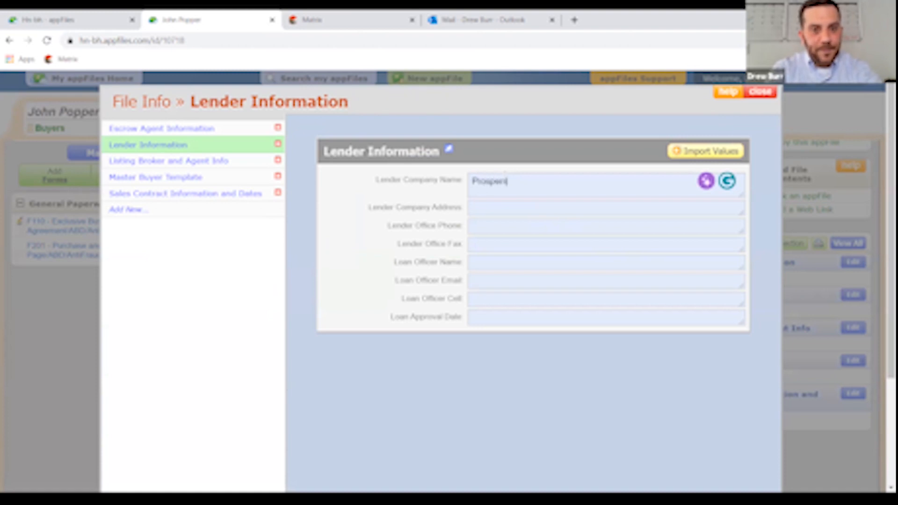
{"action": "type", "text": "ty"}
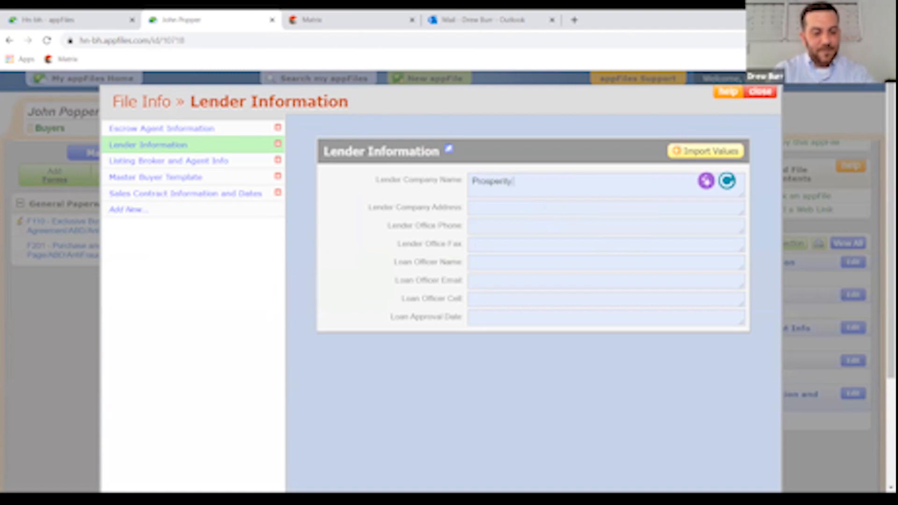
{"action": "type", "text": " Mortgage"}
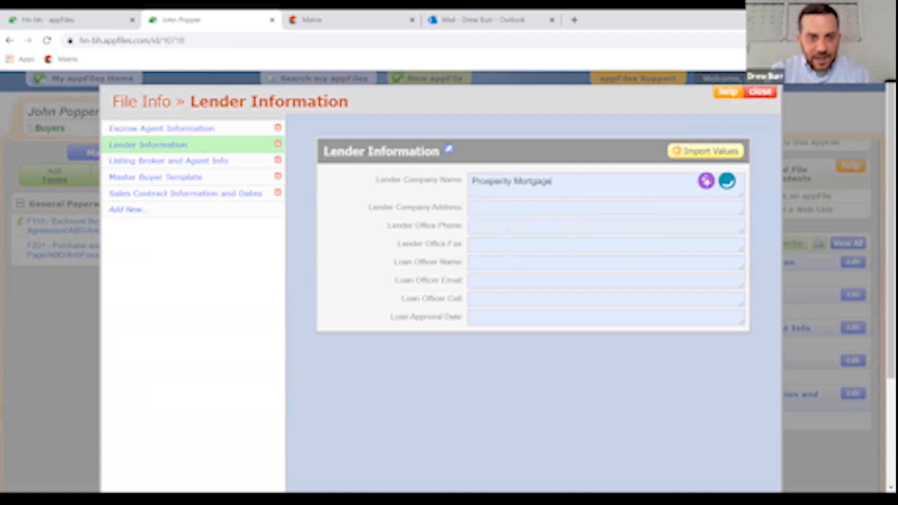
{"action": "left_click", "coordinate": [497, 281]}
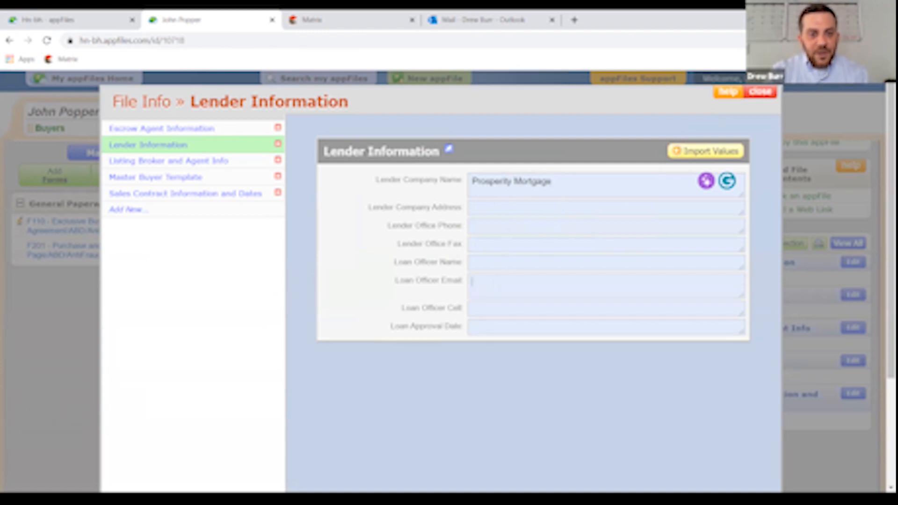
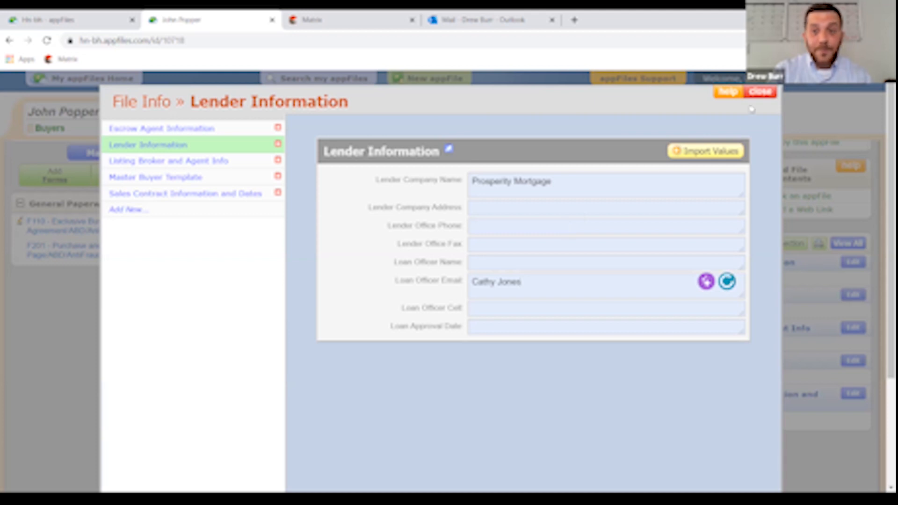
{"action": "left_click", "coordinate": [760, 95]}
- Edit the Master Buyer Template and type the buyer's full name into Buyer Name (1)
{"action": "scroll", "coordinate": [691, 225], "scroll_direction": "down", "scroll_amount": 3}
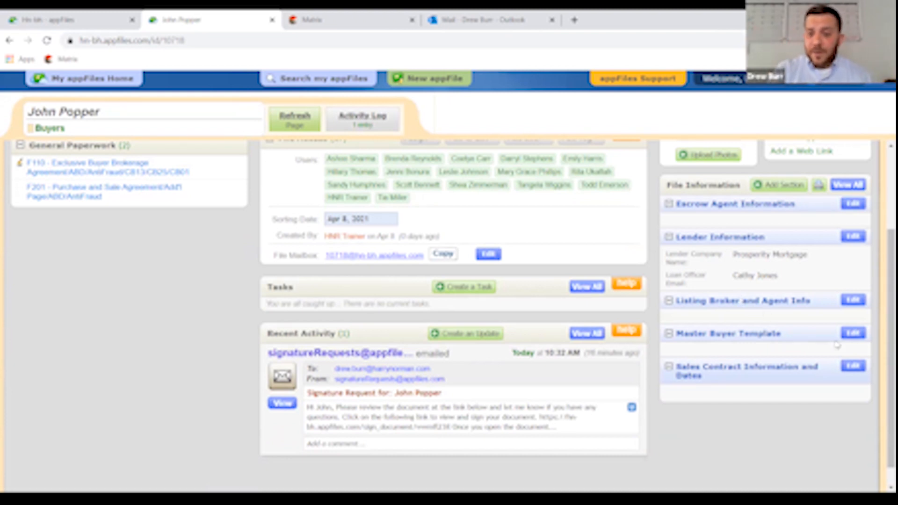
{"action": "left_click", "coordinate": [852, 334]}
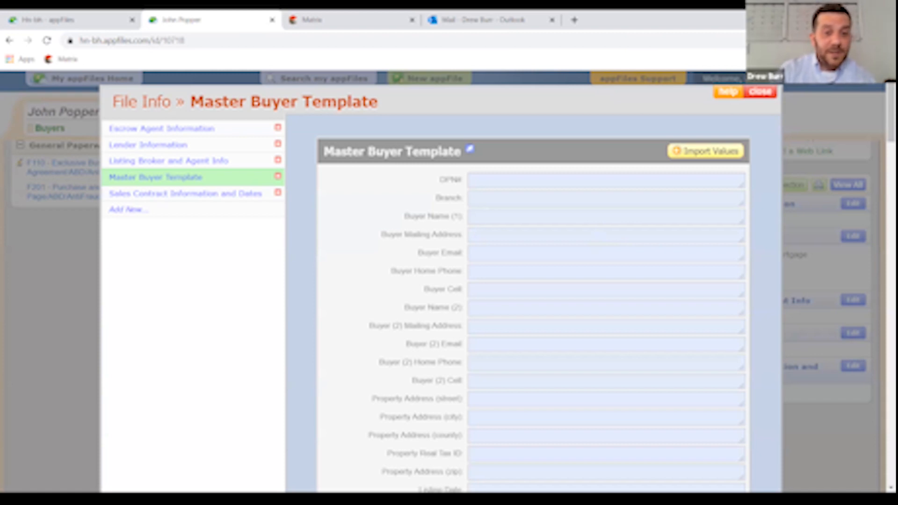
{"action": "left_click", "coordinate": [599, 217]}
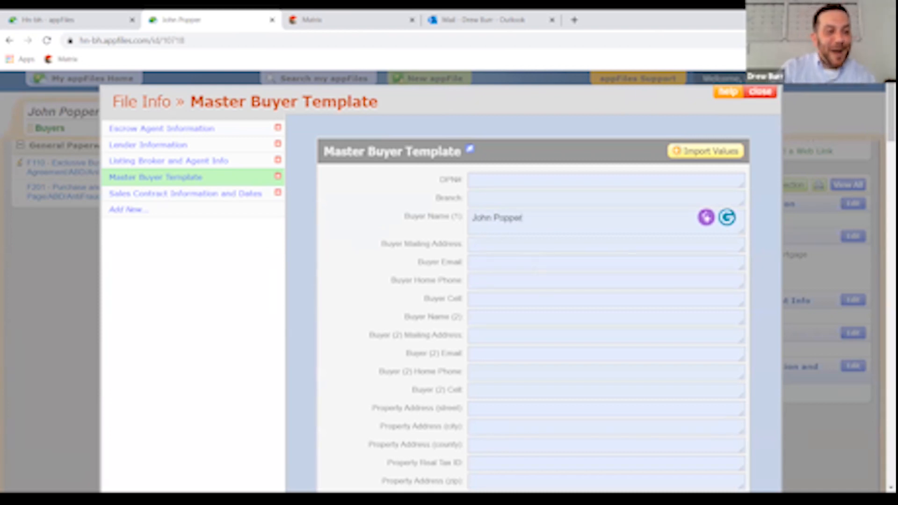
{"action": "scroll", "coordinate": [563, 279], "scroll_direction": "down", "scroll_amount": 1}
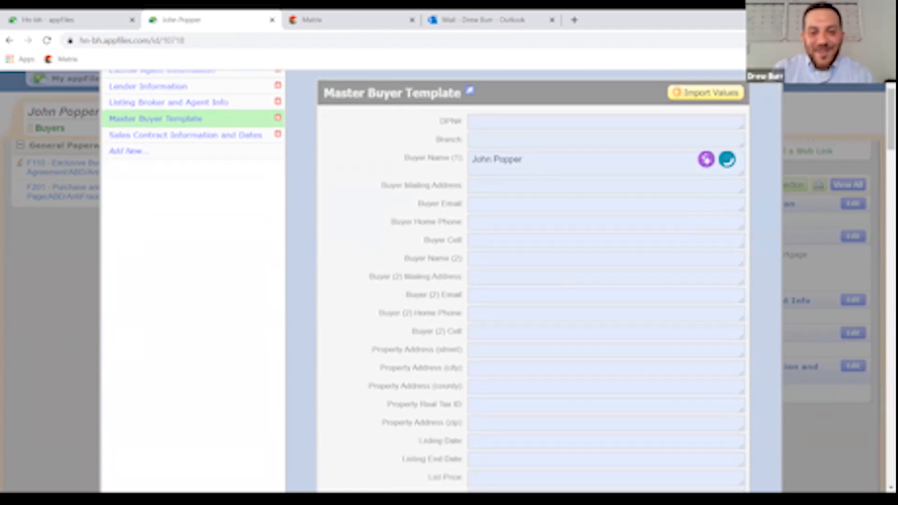
{"action": "scroll", "coordinate": [539, 301], "scroll_direction": "down", "scroll_amount": 7}
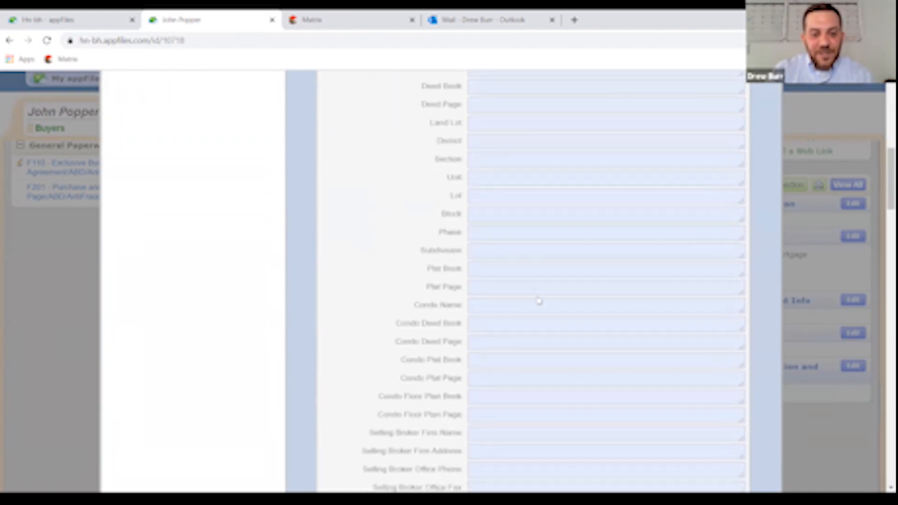
{"action": "scroll", "coordinate": [539, 301], "scroll_direction": "up", "scroll_amount": 10}
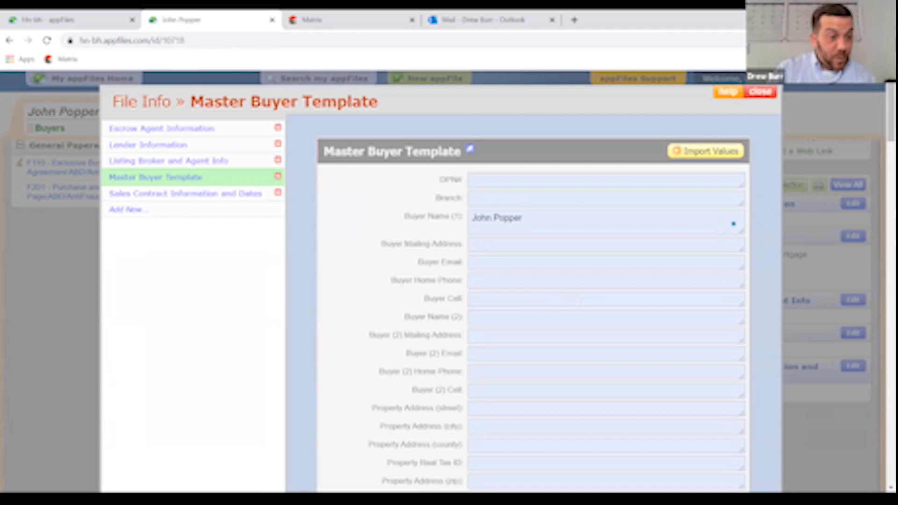
- Set the completed F201 form as the source for importing template values
{"action": "left_click", "coordinate": [705, 156]}
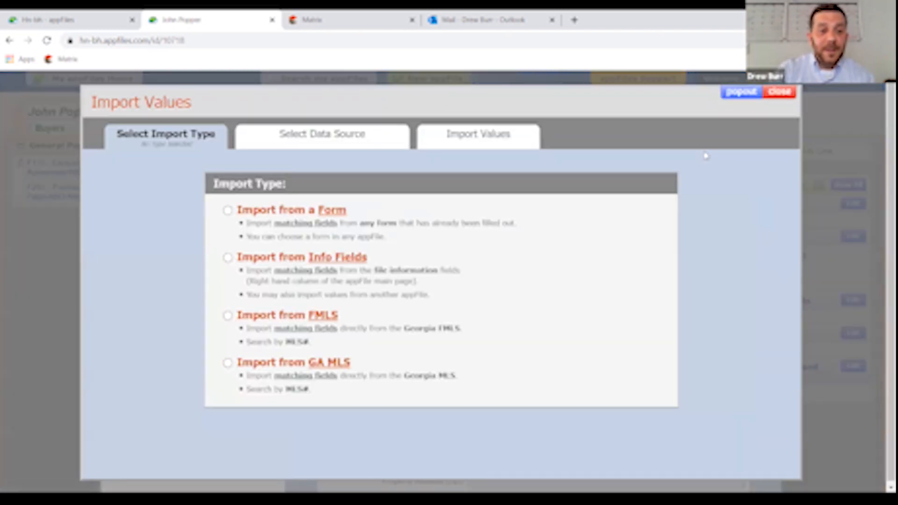
{"action": "left_click", "coordinate": [228, 212]}
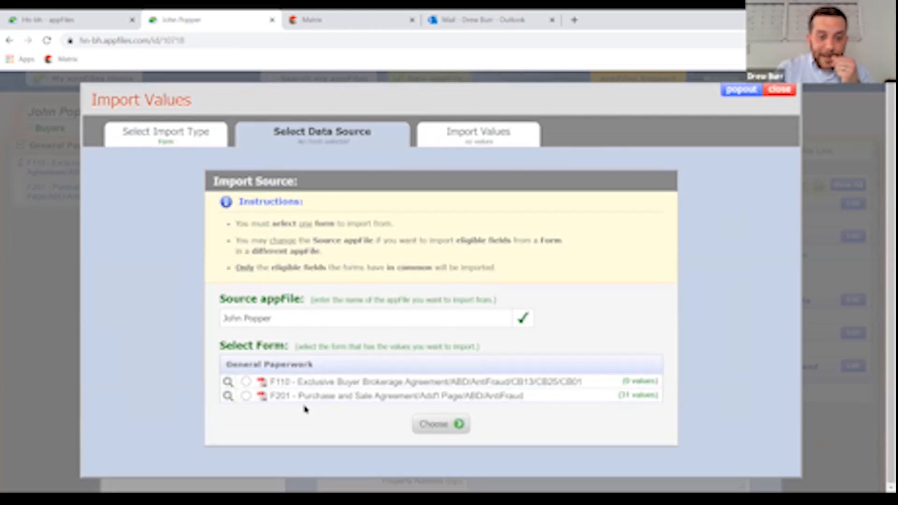
{"action": "left_click", "coordinate": [247, 395]}
{"action": "left_click", "coordinate": [246, 382]}
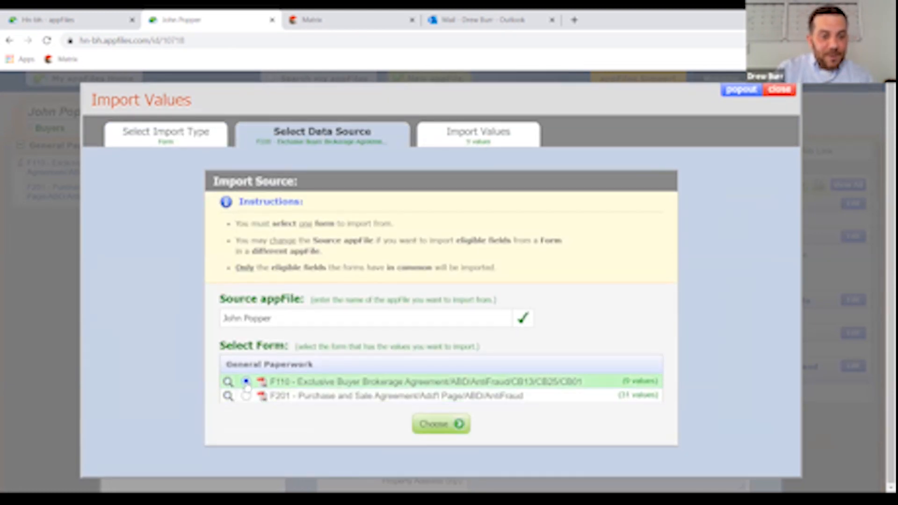
{"action": "left_click", "coordinate": [246, 396]}
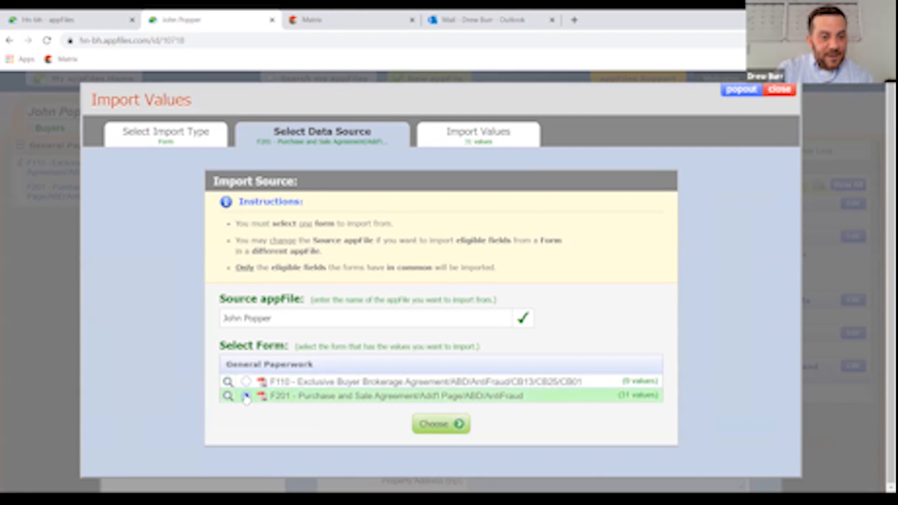
{"action": "left_click", "coordinate": [440, 424]}
- Import the checked buyer, property, broker and agent values into the template
{"action": "scroll", "coordinate": [692, 226], "scroll_direction": "down", "scroll_amount": 9}
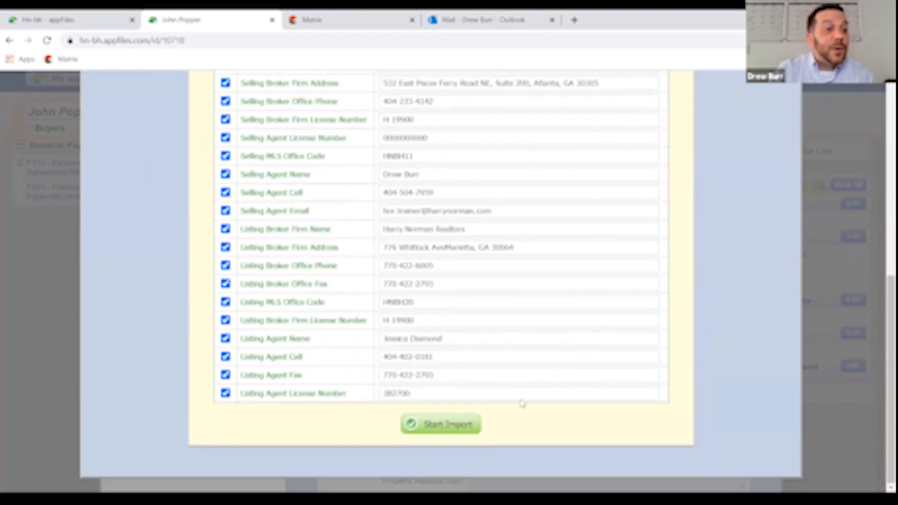
{"action": "left_click", "coordinate": [454, 425]}
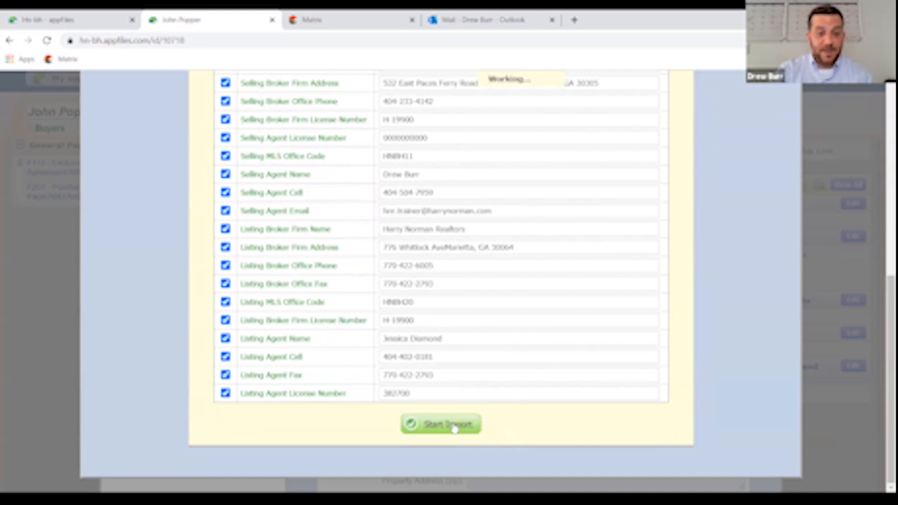
{"action": "left_click", "coordinate": [511, 429]}
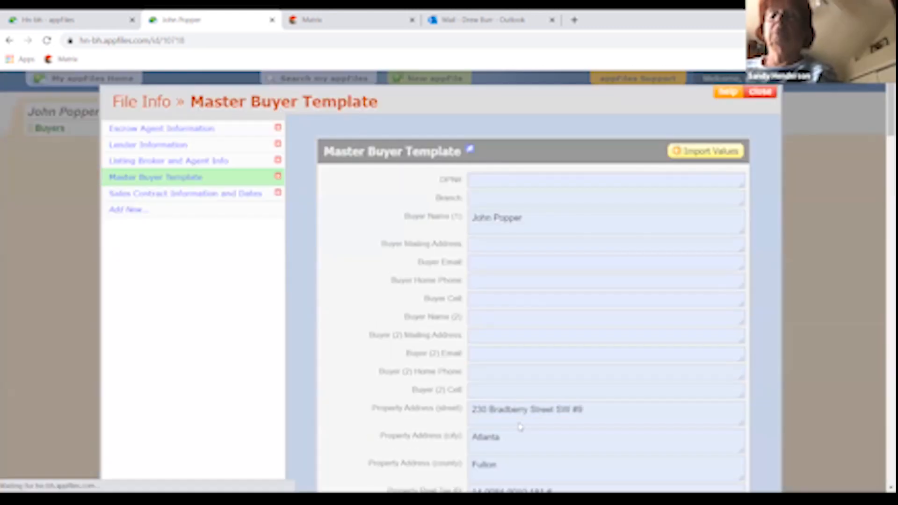
{"action": "scroll", "coordinate": [534, 280], "scroll_direction": "down", "scroll_amount": 10}
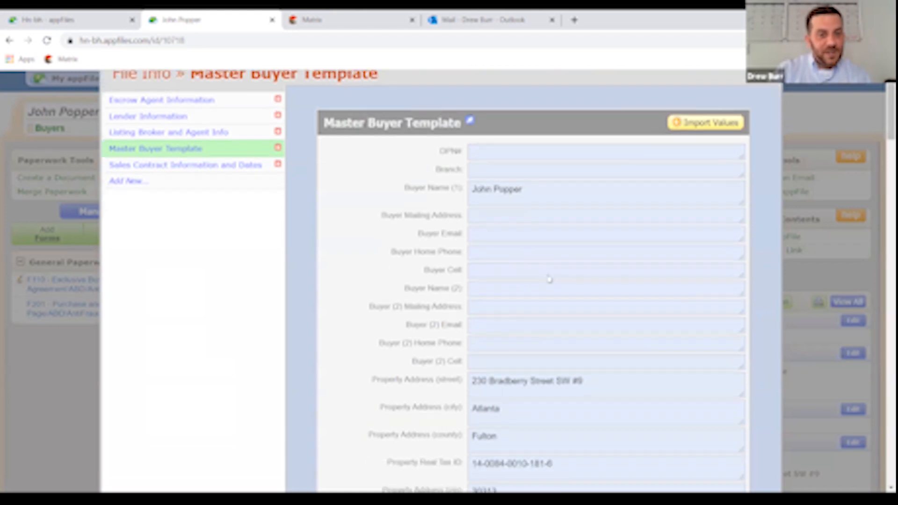
{"action": "scroll", "coordinate": [533, 281], "scroll_direction": "down", "scroll_amount": 5}
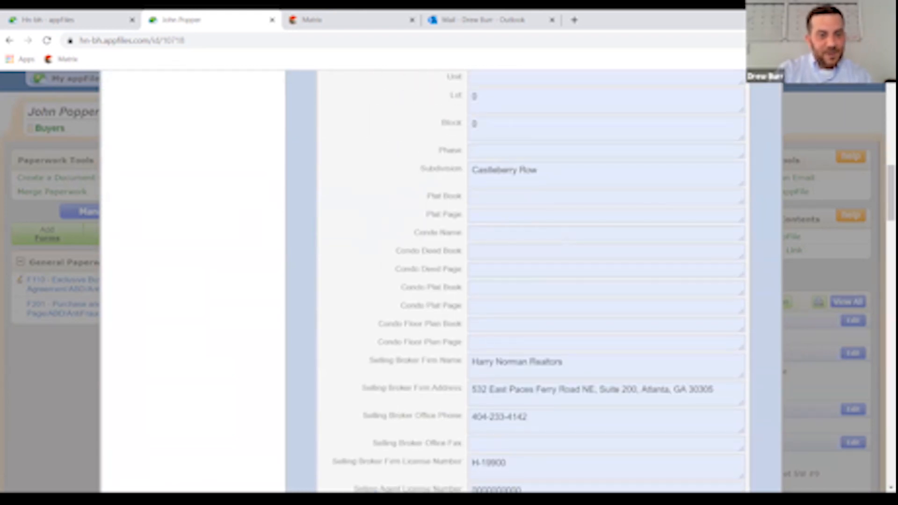
{"action": "scroll", "coordinate": [533, 281], "scroll_direction": "up", "scroll_amount": 2}
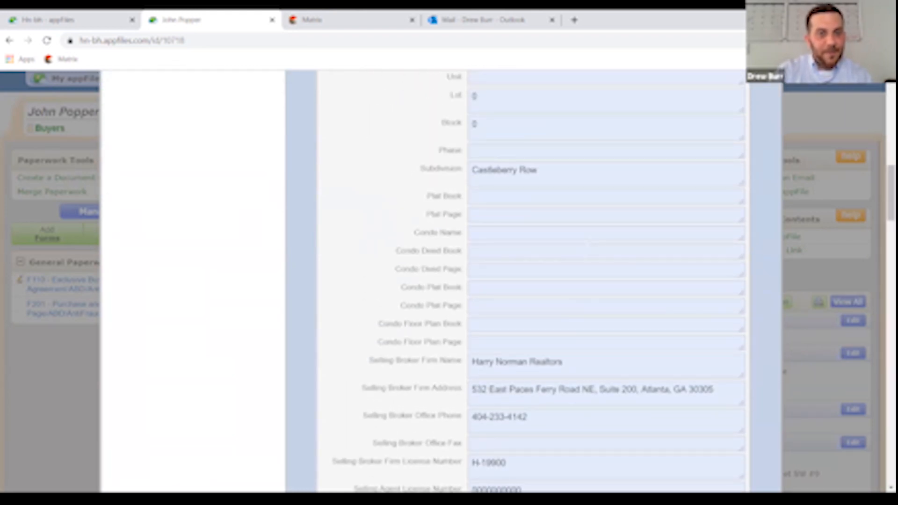
{"action": "scroll", "coordinate": [591, 247], "scroll_direction": "down", "scroll_amount": 15}
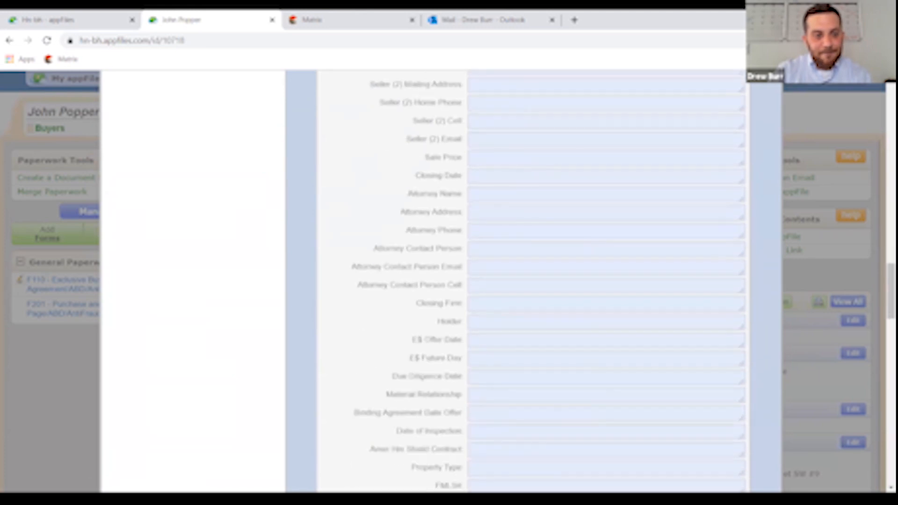
{"action": "scroll", "coordinate": [534, 281], "scroll_direction": "up", "scroll_amount": 8}
{"action": "scroll", "coordinate": [533, 281], "scroll_direction": "up", "scroll_amount": 8}
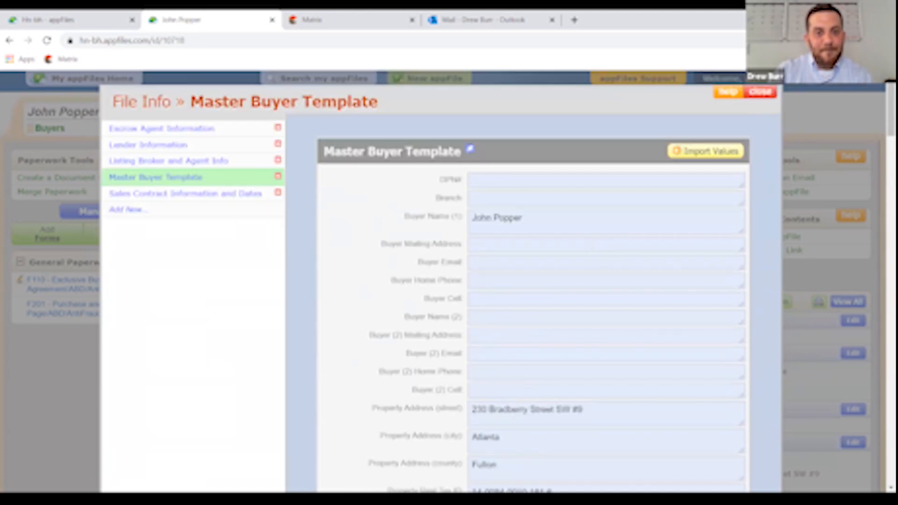
{"action": "left_click", "coordinate": [760, 91]}
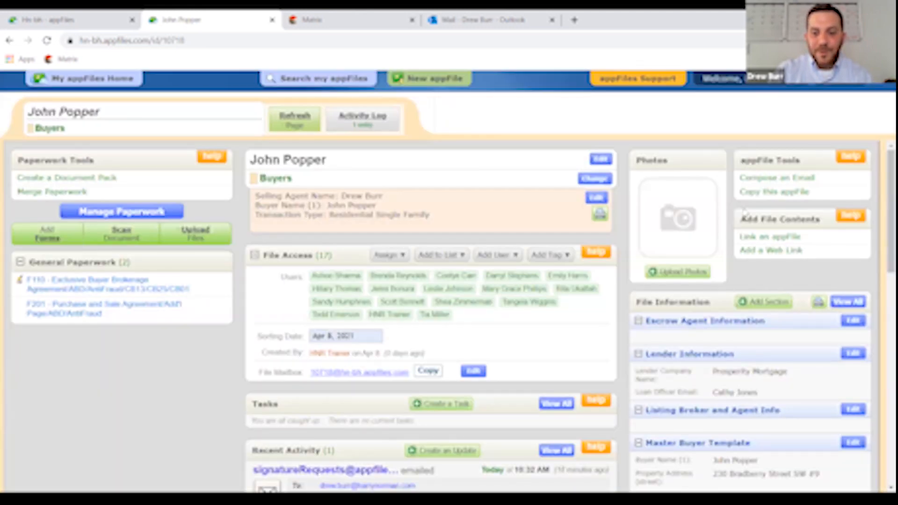
- Review the appFile's Recent Activity and file details, then go to the appFiles home page
{"action": "scroll", "coordinate": [769, 251], "scroll_direction": "down", "scroll_amount": 1}
{"action": "scroll", "coordinate": [769, 251], "scroll_direction": "down", "scroll_amount": 6}
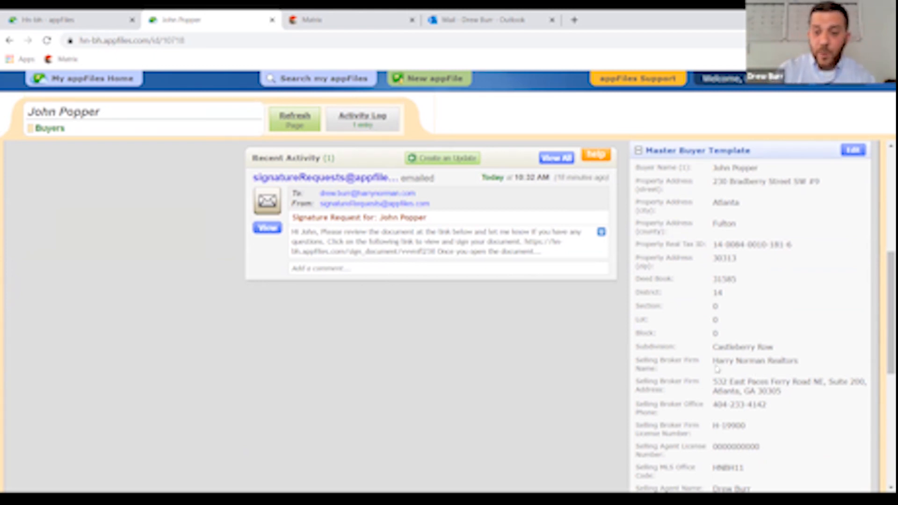
{"action": "scroll", "coordinate": [732, 372], "scroll_direction": "up", "scroll_amount": 6}
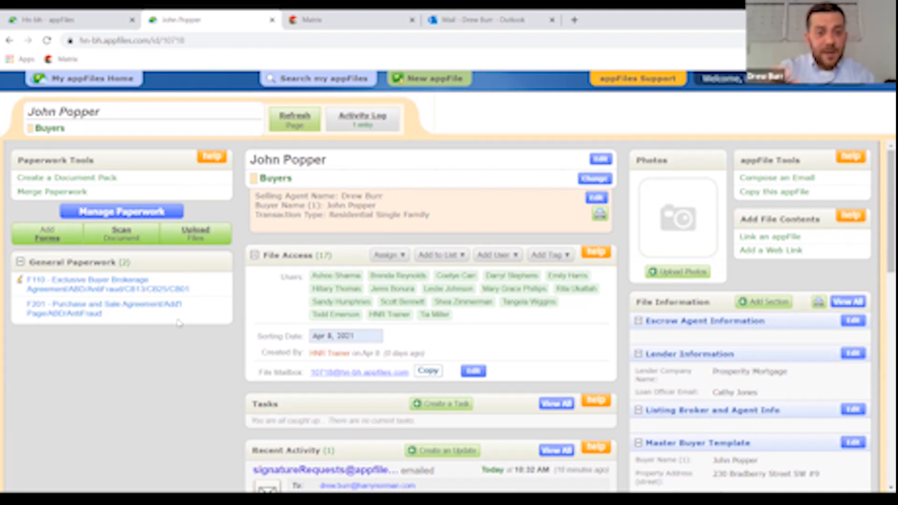
{"action": "left_click", "coordinate": [66, 24]}
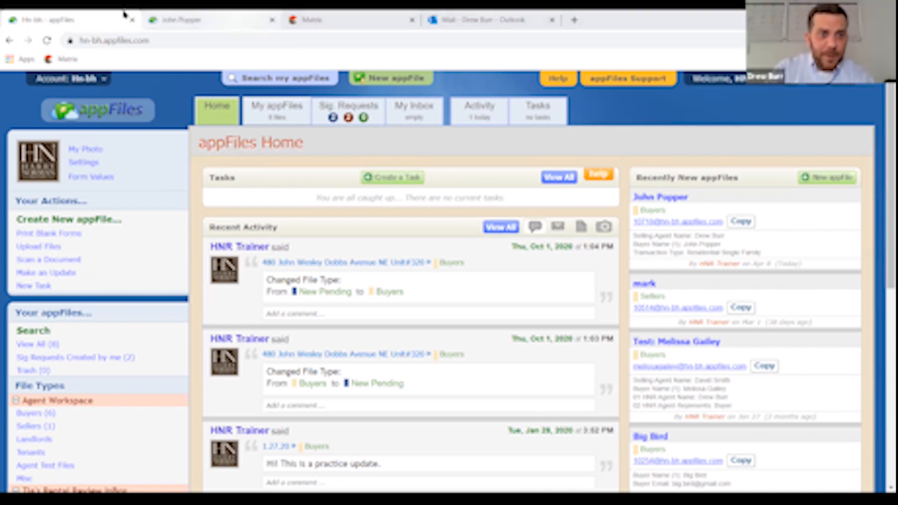
- Check F201's Import Values from a Form option, then dismiss it and close F201
{"action": "left_click", "coordinate": [168, 20]}
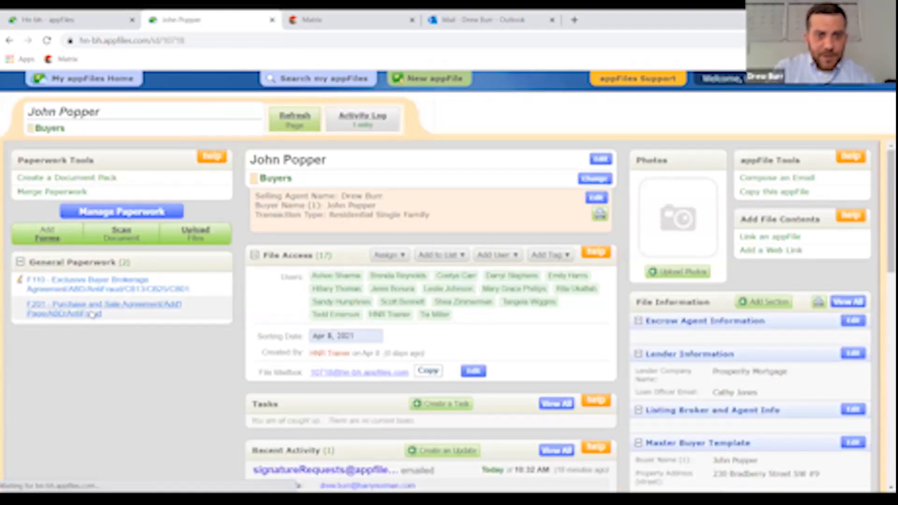
{"action": "left_click", "coordinate": [92, 314]}
{"action": "left_click", "coordinate": [593, 161]}
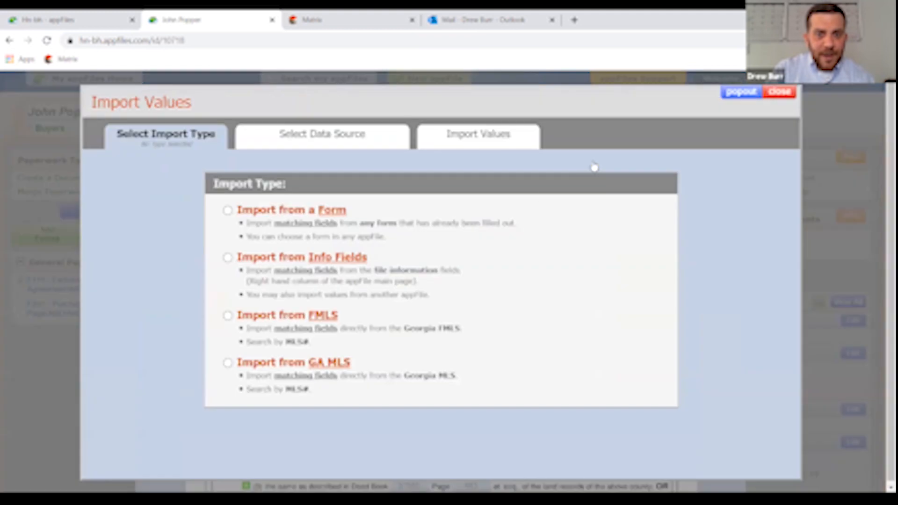
{"action": "left_click", "coordinate": [227, 211]}
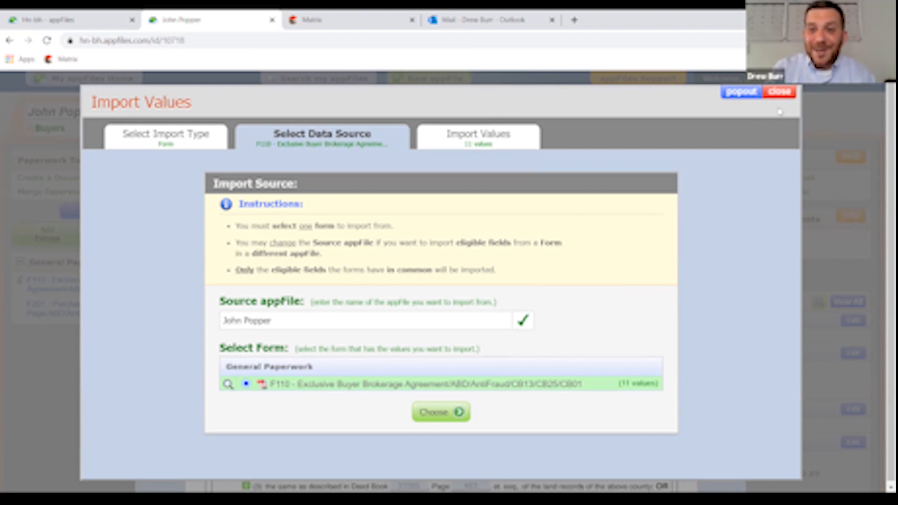
{"action": "left_click", "coordinate": [784, 95]}
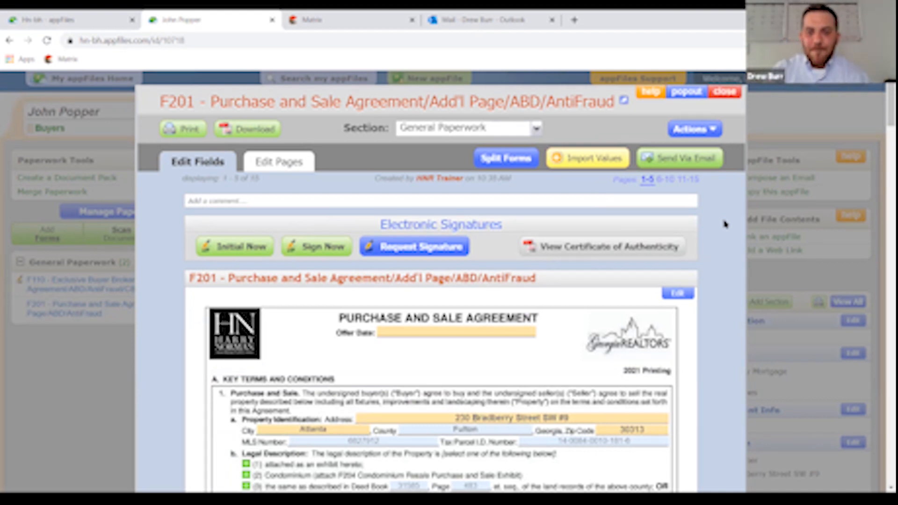
{"action": "left_click", "coordinate": [726, 92]}
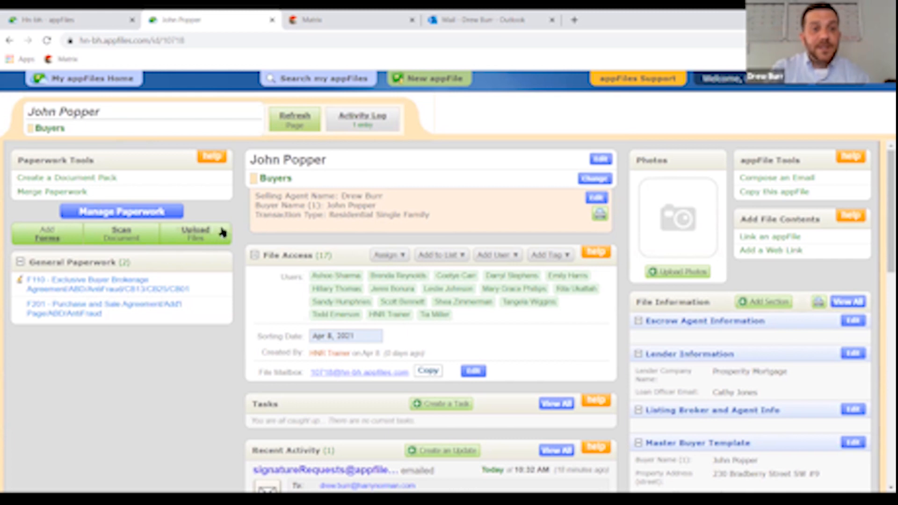
- Open the FMLS listing's documents showing Warranty Deed.pdf and the F301 disclosure statement
{"action": "left_click", "coordinate": [309, 20]}
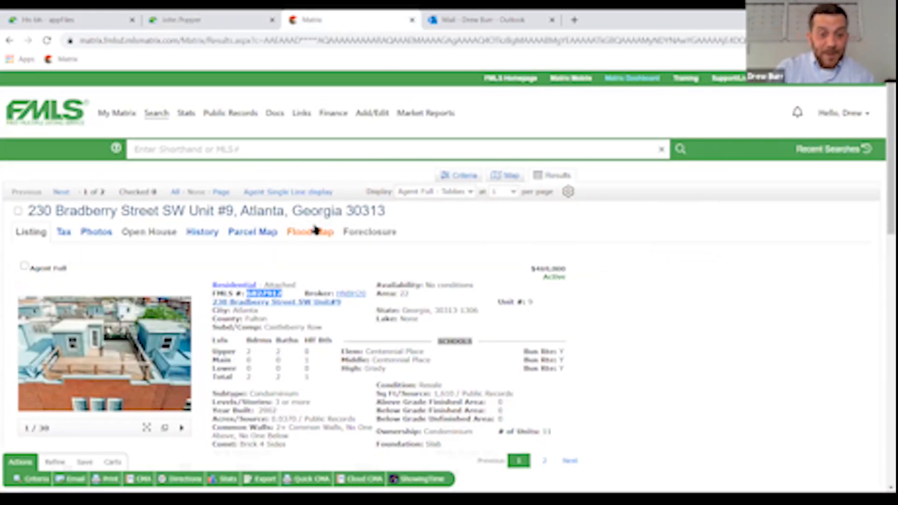
{"action": "scroll", "coordinate": [316, 229], "scroll_direction": "down", "scroll_amount": 2}
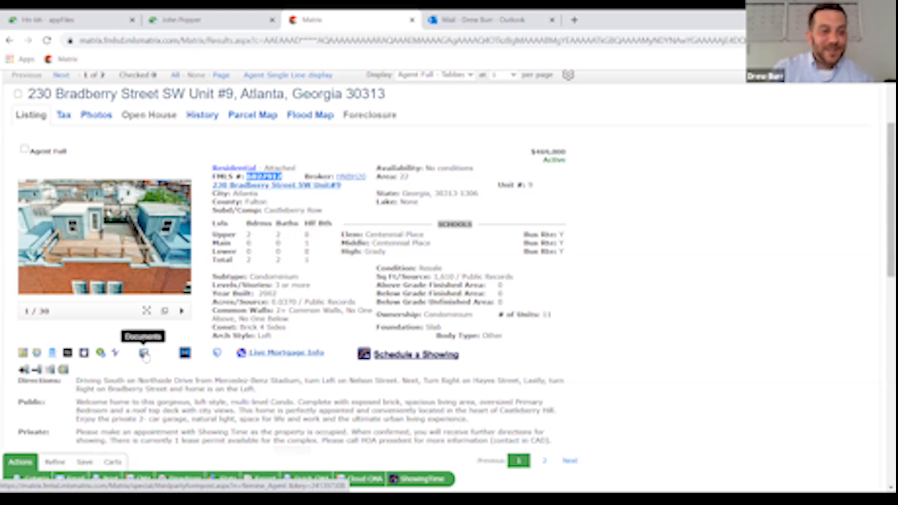
{"action": "left_click", "coordinate": [145, 353]}
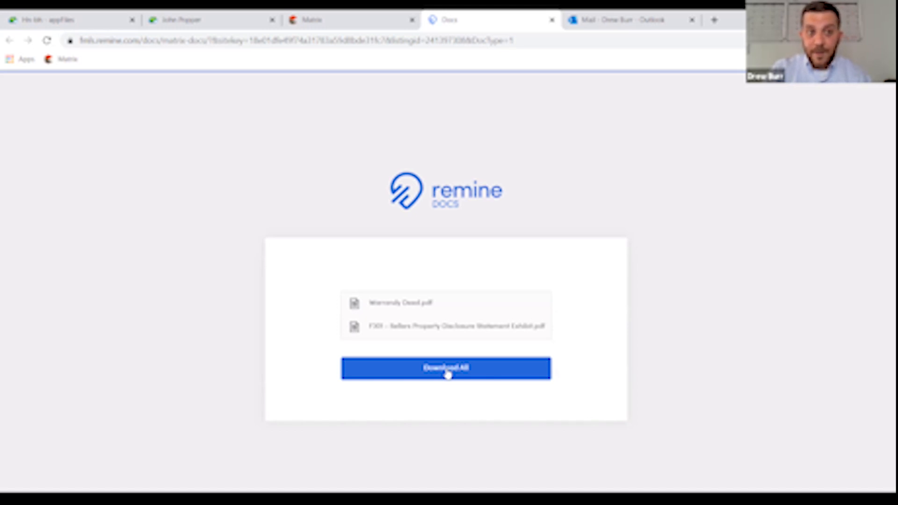
- Return from Remine Docs to the buyer's appFile overview
{"action": "left_click", "coordinate": [170, 18]}
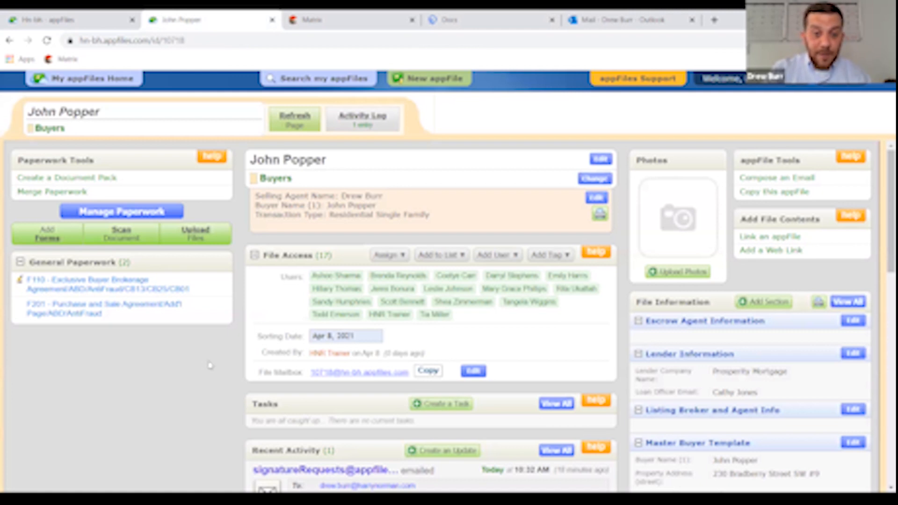
- Upload Warranty Deed.pdf from the Desktop into the appFile's Uploaded Paperwork
{"action": "left_click", "coordinate": [194, 238]}
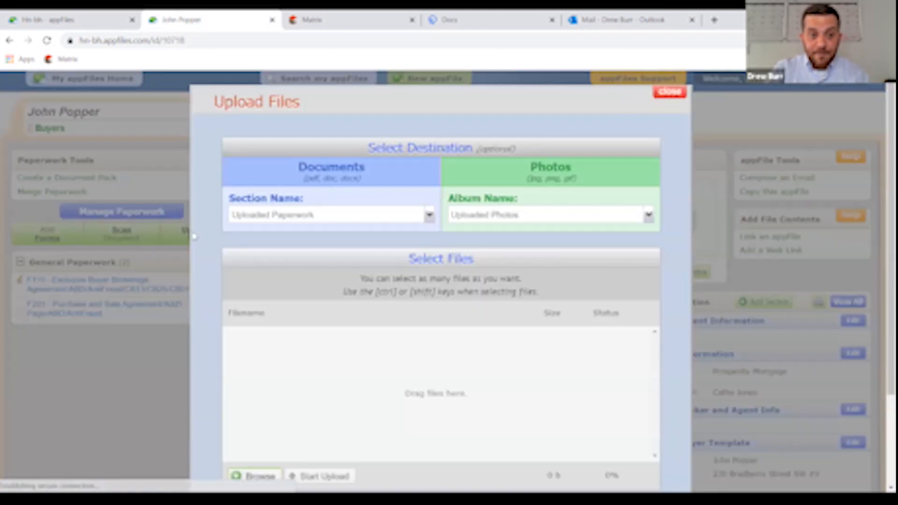
{"action": "scroll", "coordinate": [313, 347], "scroll_direction": "down", "scroll_amount": 1}
{"action": "scroll", "coordinate": [345, 342], "scroll_direction": "up", "scroll_amount": 1}
{"action": "left_click", "coordinate": [670, 92]}
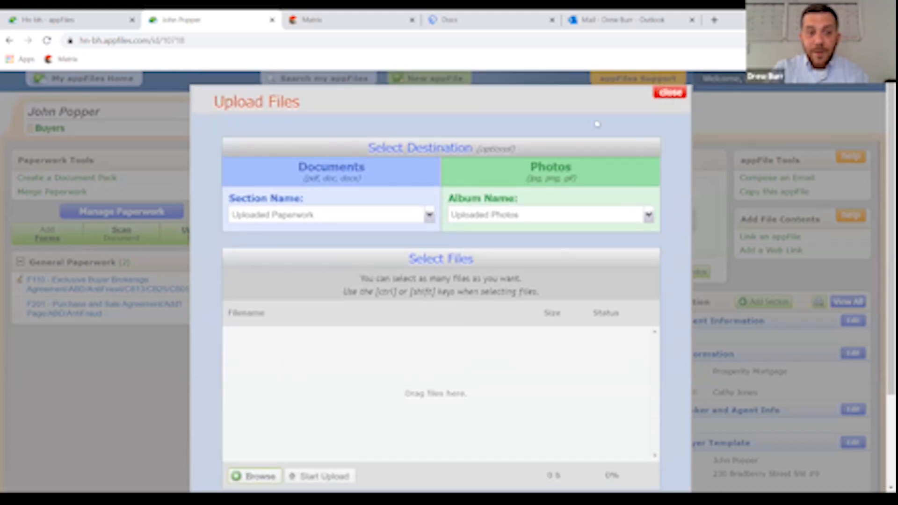
{"action": "left_click", "coordinate": [197, 241]}
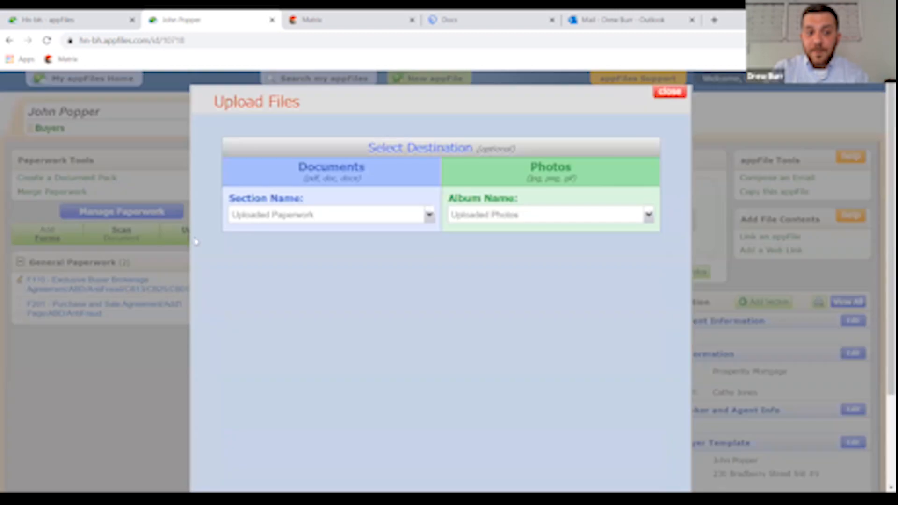
{"action": "scroll", "coordinate": [298, 258], "scroll_direction": "down", "scroll_amount": 1}
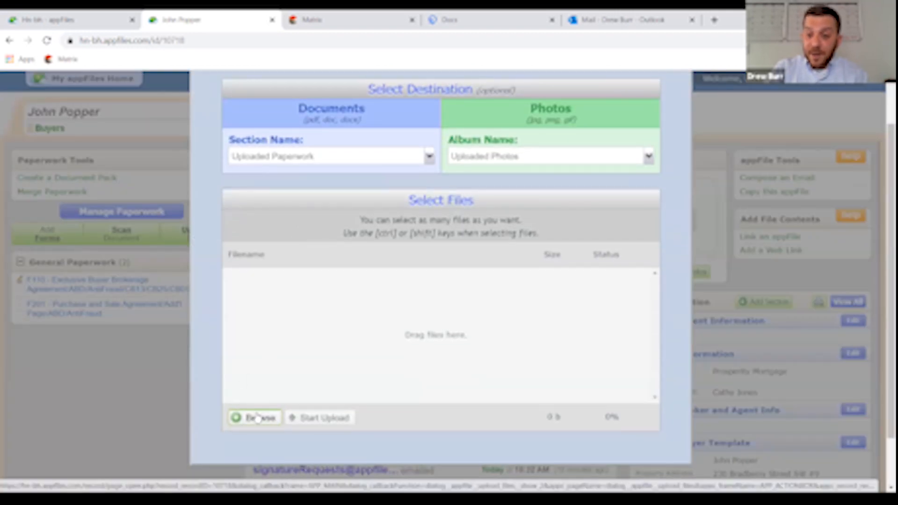
{"action": "left_click", "coordinate": [250, 420]}
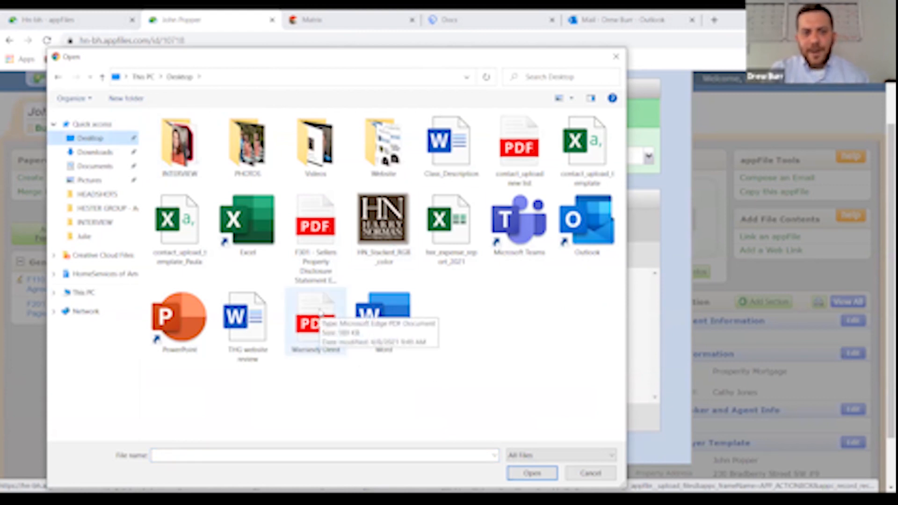
{"action": "left_click", "coordinate": [320, 313]}
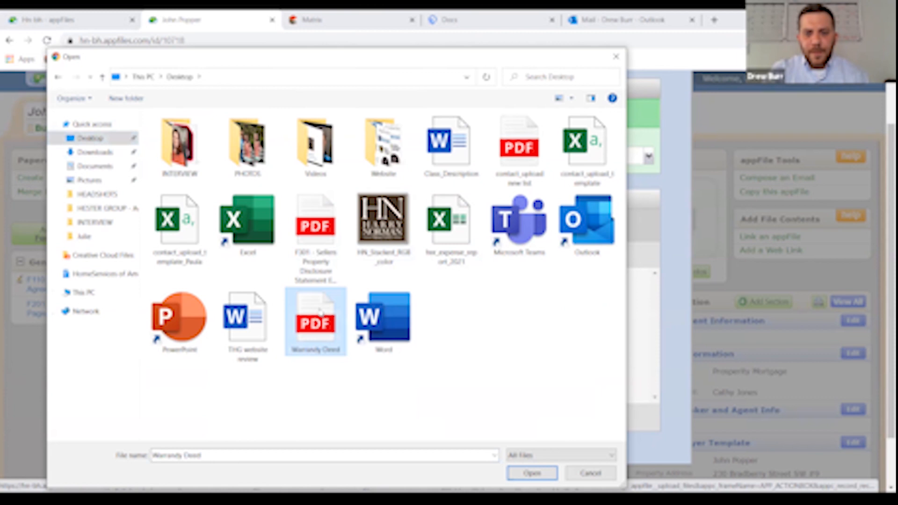
{"action": "left_click", "coordinate": [533, 472]}
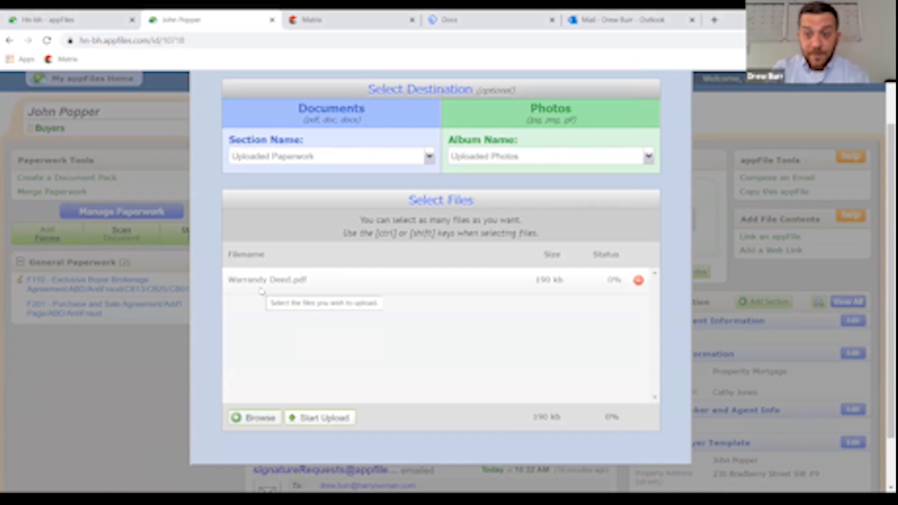
{"action": "left_click", "coordinate": [333, 419]}
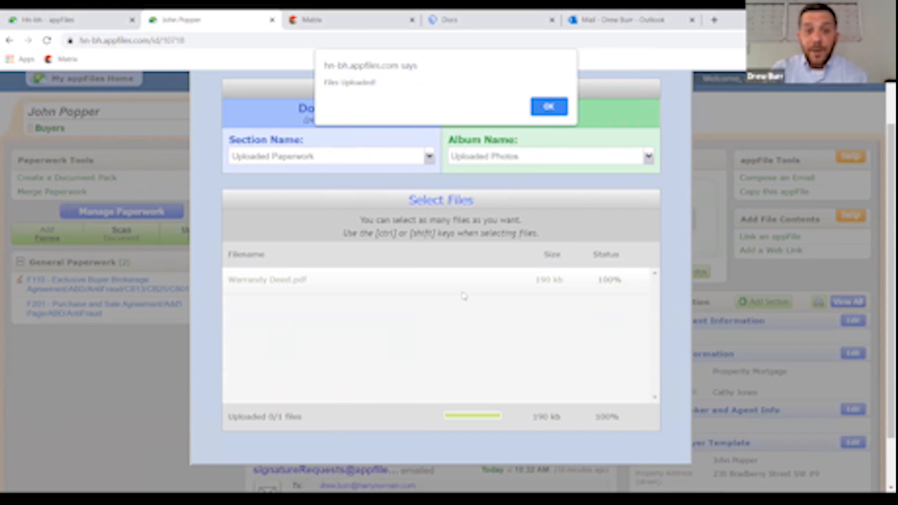
{"action": "left_click", "coordinate": [550, 106]}
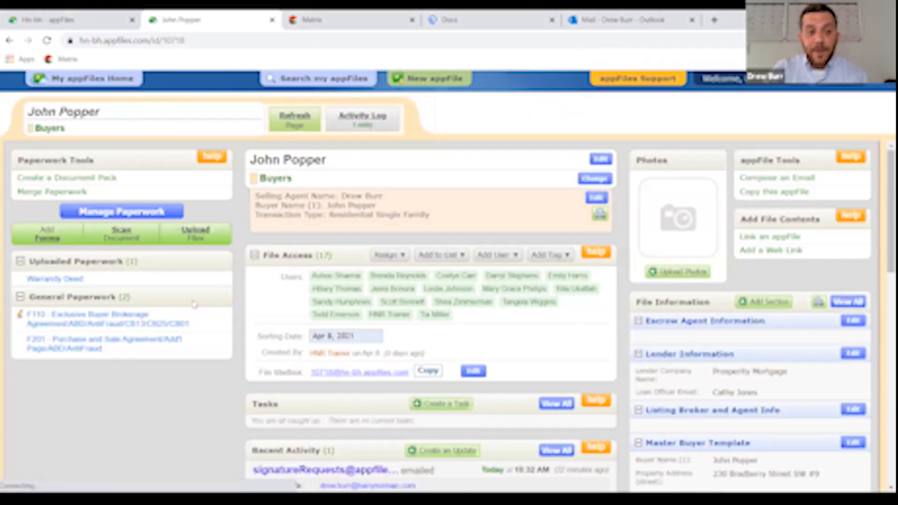
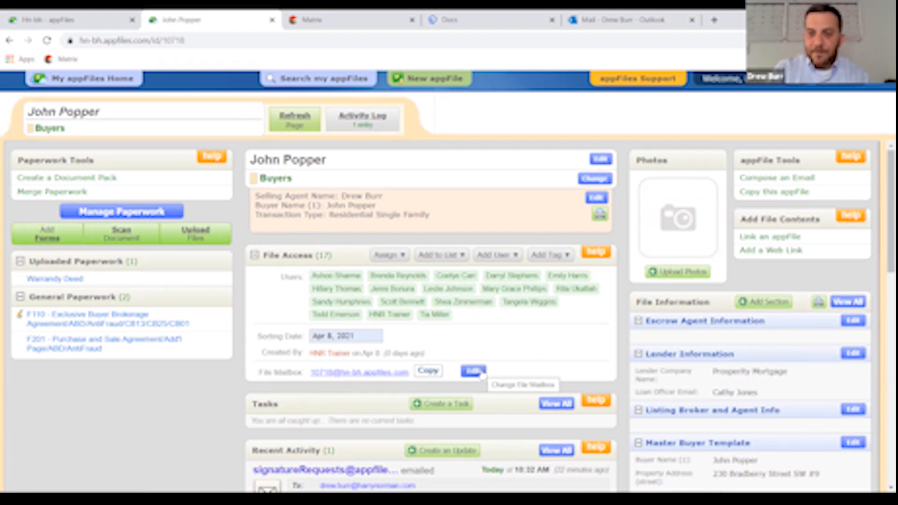
- Replace the file mailbox number with the buyer's name, capitalised, and save the change
{"action": "left_click", "coordinate": [475, 371]}
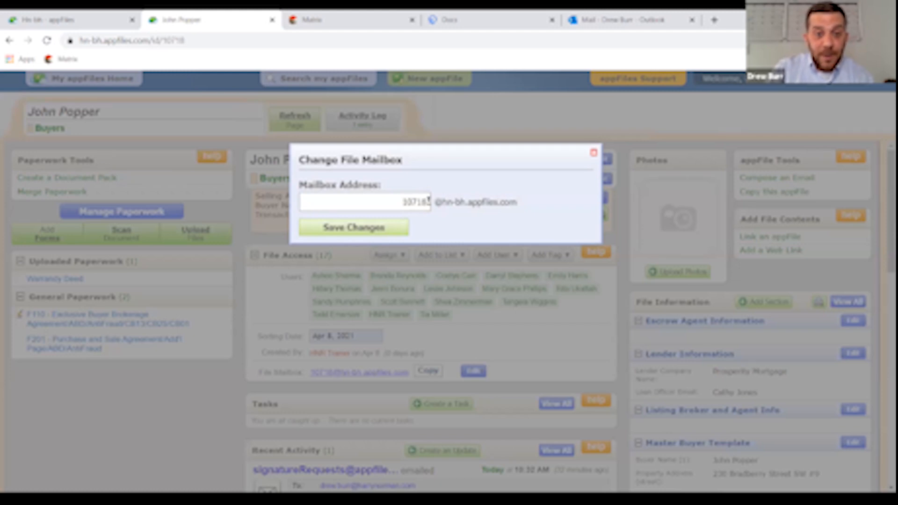
{"action": "left_click_drag", "start_coordinate": [427, 201], "coordinate": [307, 202]}
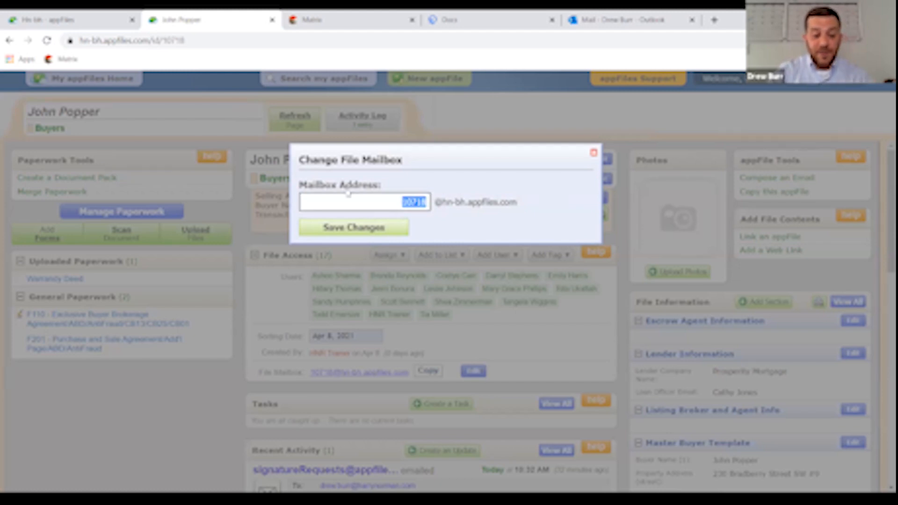
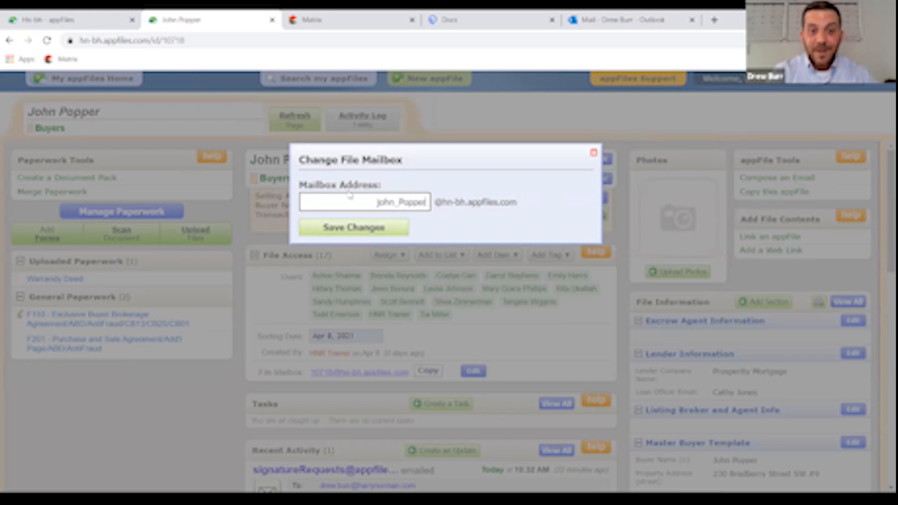
{"action": "left_click", "coordinate": [380, 202]}
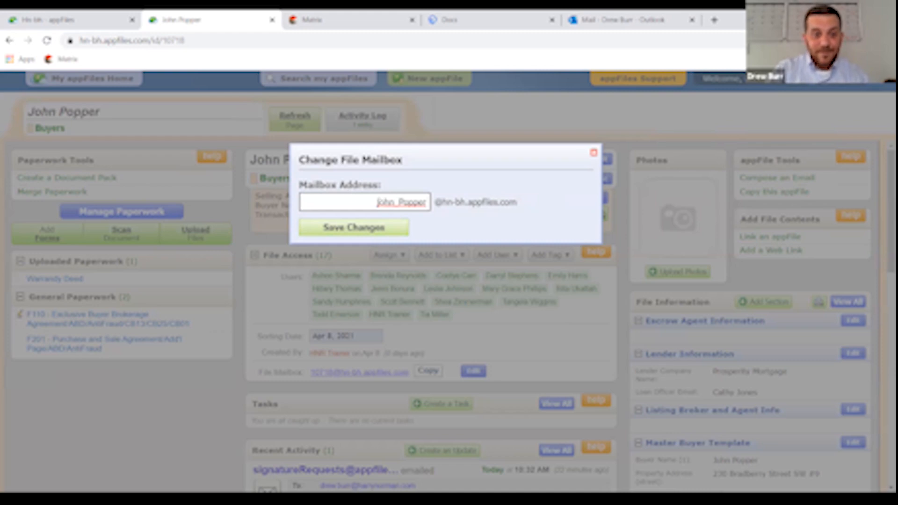
{"action": "key", "text": "BackSpace"}
{"action": "type", "text": "J"}
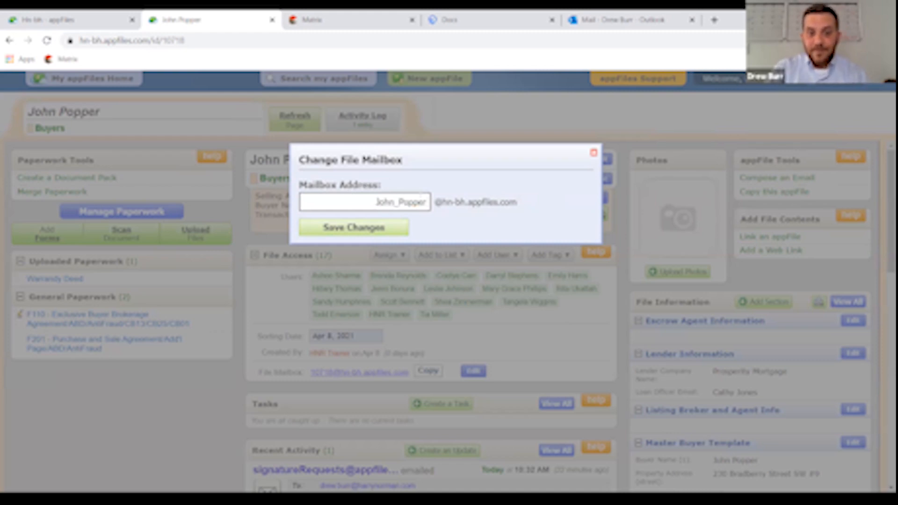
{"action": "left_click", "coordinate": [383, 229]}
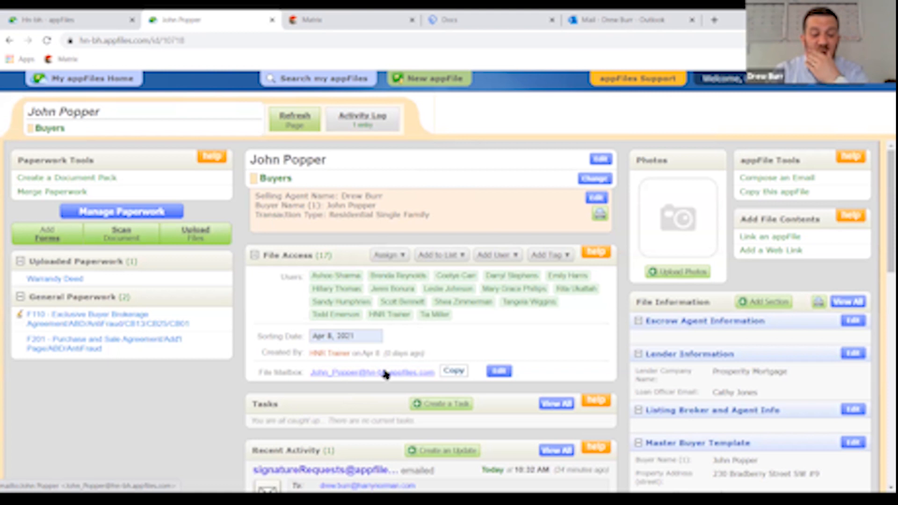
- Copy the new file mailbox address and go to the mail inbox
{"action": "left_click", "coordinate": [454, 371]}
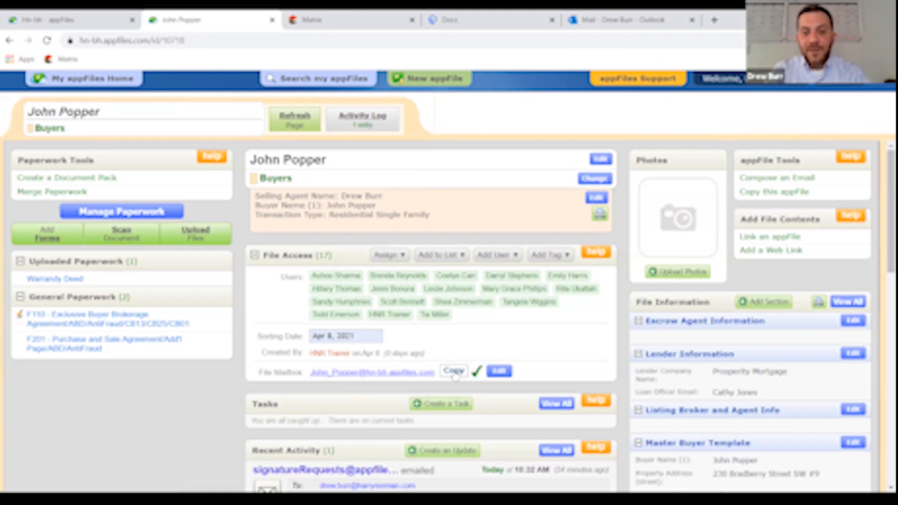
{"action": "left_click", "coordinate": [459, 31]}
{"action": "left_click", "coordinate": [627, 32]}
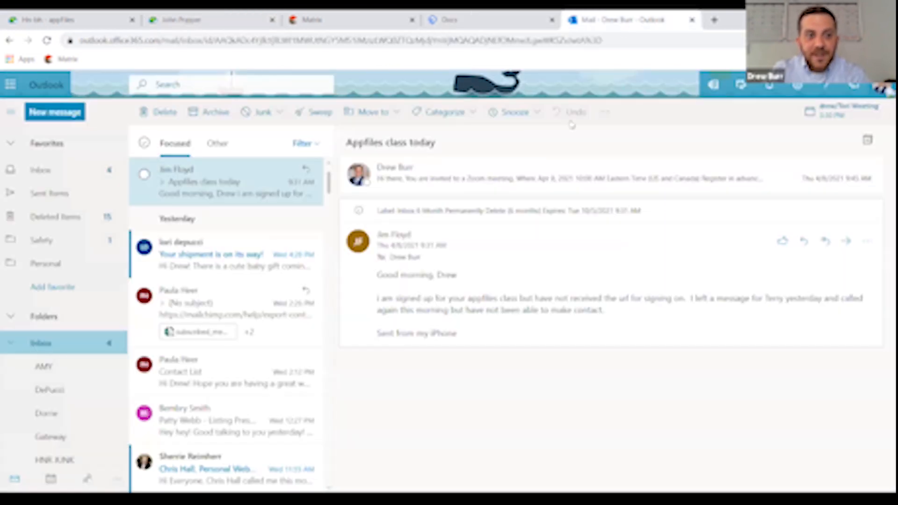
- Start a new email to the appFile mailbox with the F301 Sellers Property Disclosure PDF attached
{"action": "left_click", "coordinate": [55, 114]}
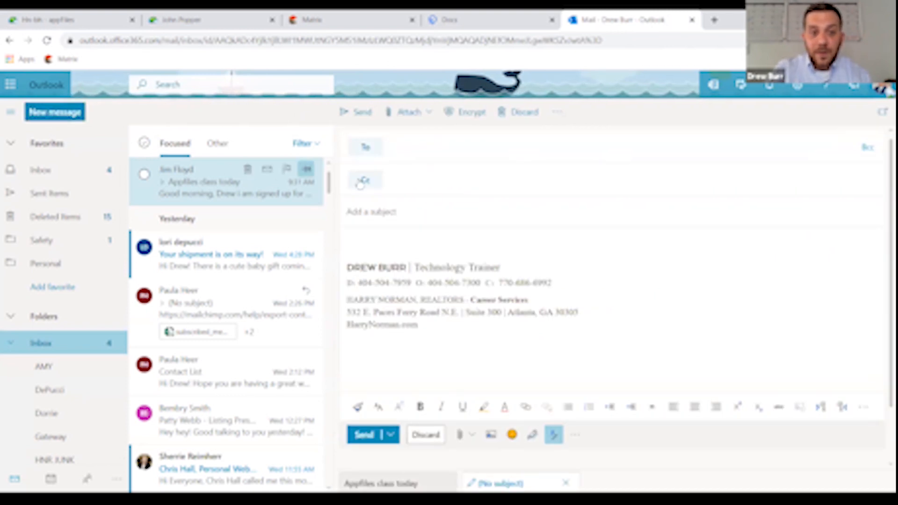
{"action": "key", "text": "ctrl+v"}
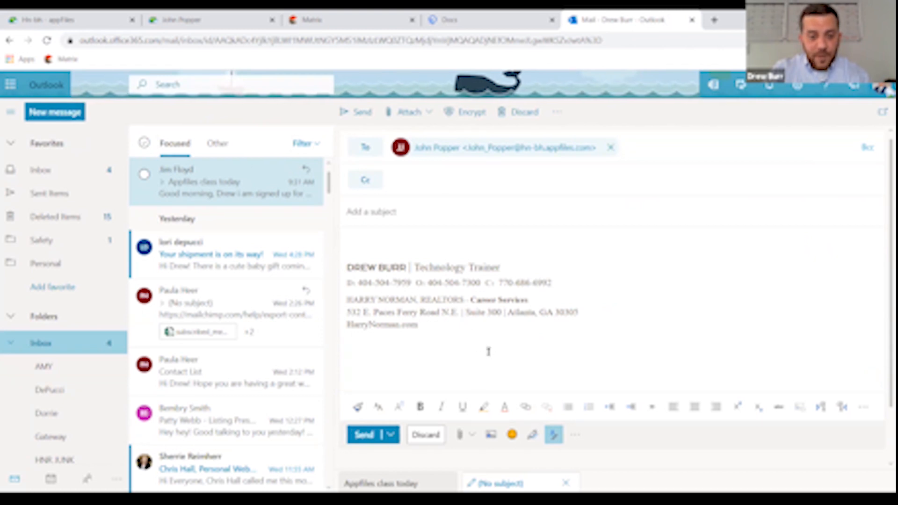
{"action": "left_click", "coordinate": [464, 438]}
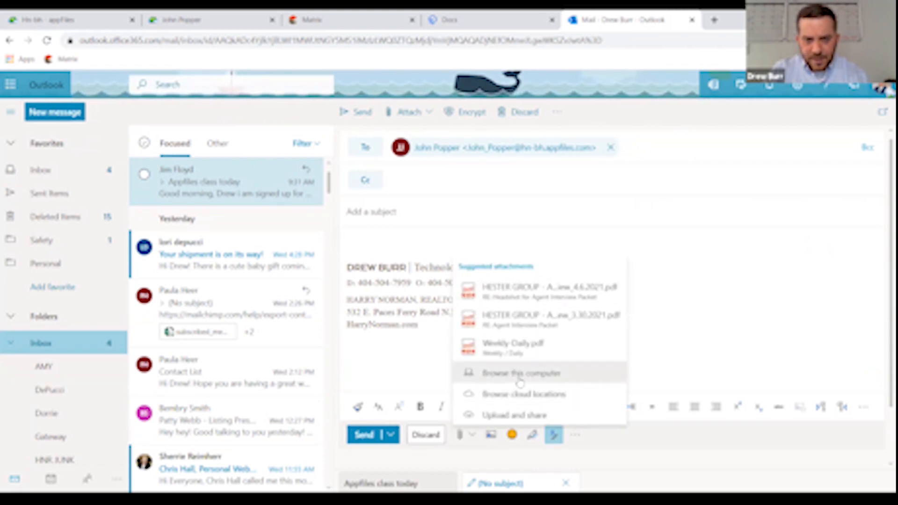
{"action": "left_click", "coordinate": [520, 377]}
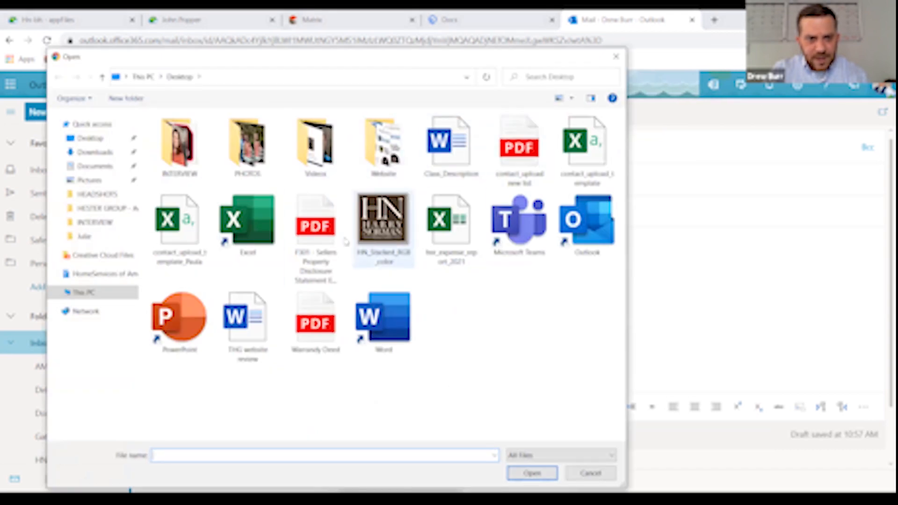
{"action": "left_click", "coordinate": [314, 229]}
{"action": "left_click", "coordinate": [520, 474]}
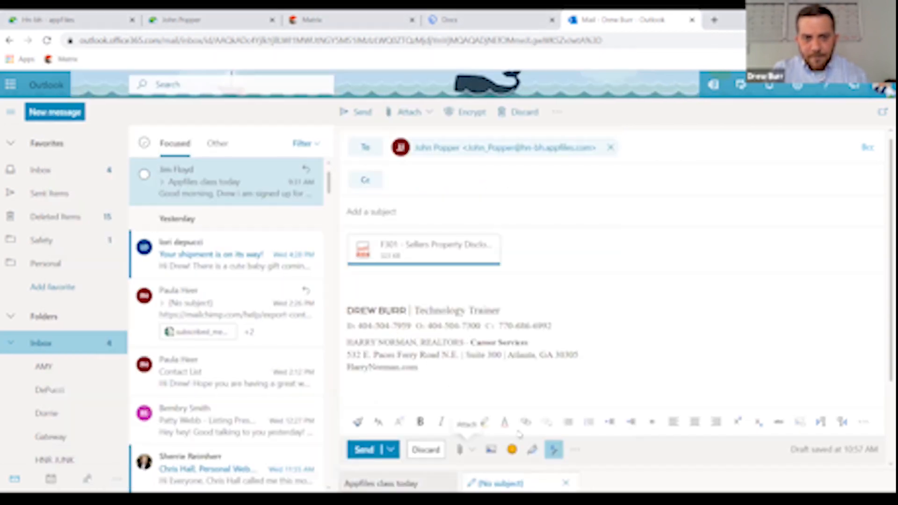
- Give the email the subject 'Sellers' and send it
{"action": "left_click", "coordinate": [402, 211]}
{"action": "type", "text": "Sellers"}
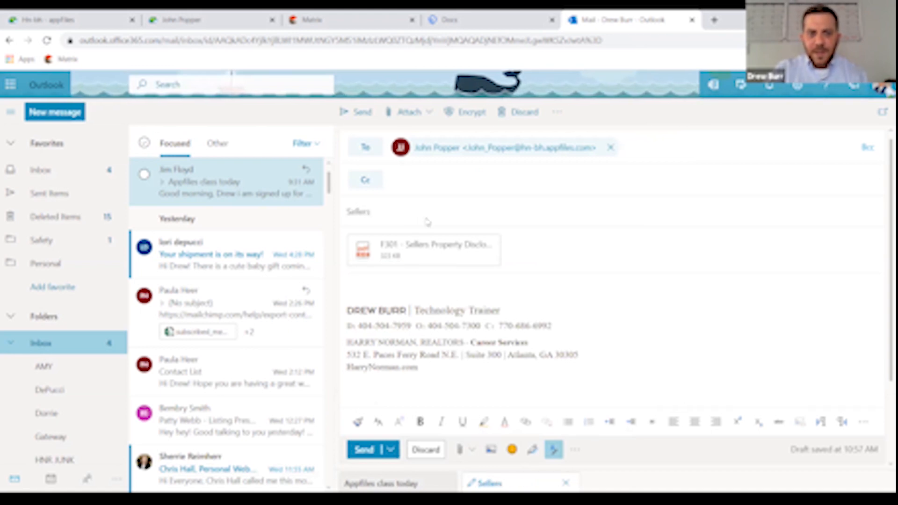
{"action": "left_click", "coordinate": [365, 450]}
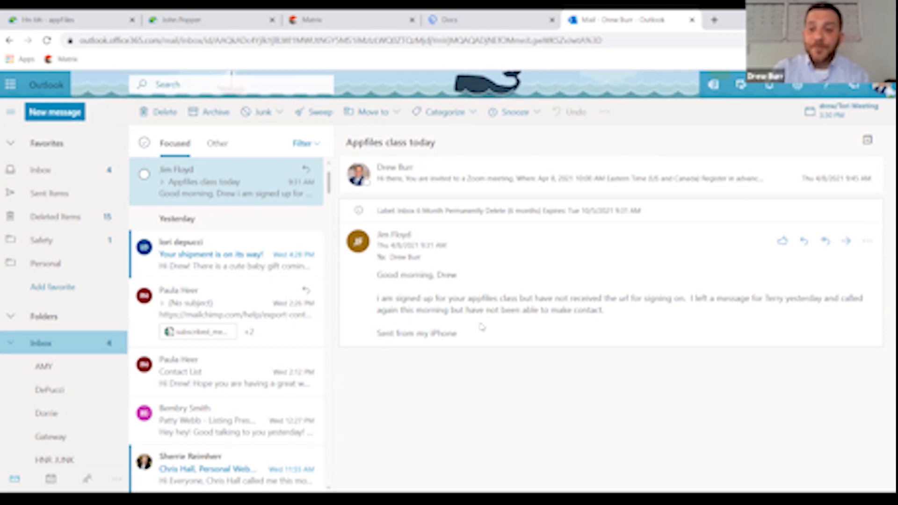
- Reload the buyer's appFile to show the emailed F301, then open the F110 Exclusive Buyer Brokerage Agreement
{"action": "left_click", "coordinate": [179, 23]}
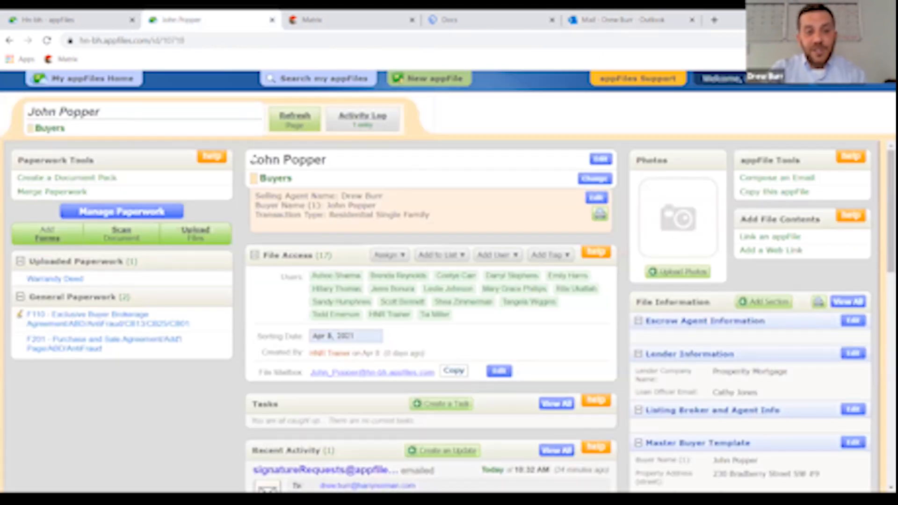
{"action": "left_click", "coordinate": [48, 42]}
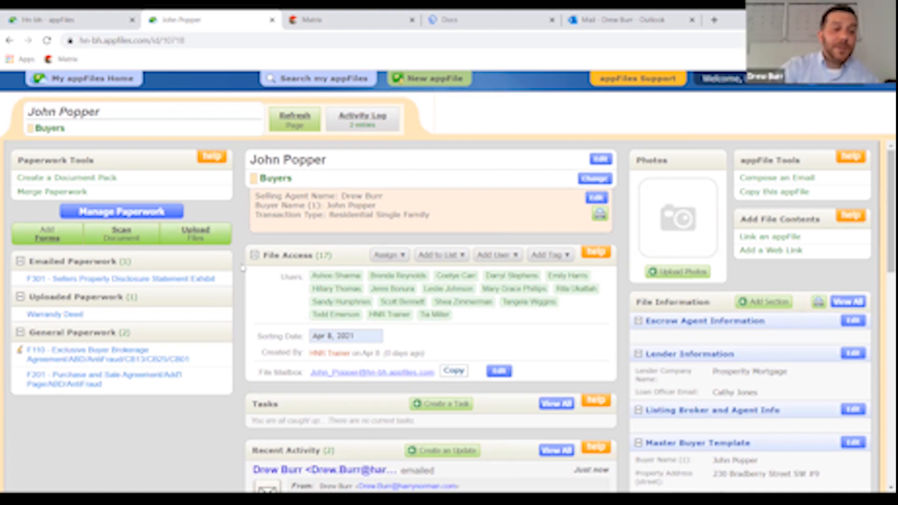
{"action": "left_click", "coordinate": [101, 361]}
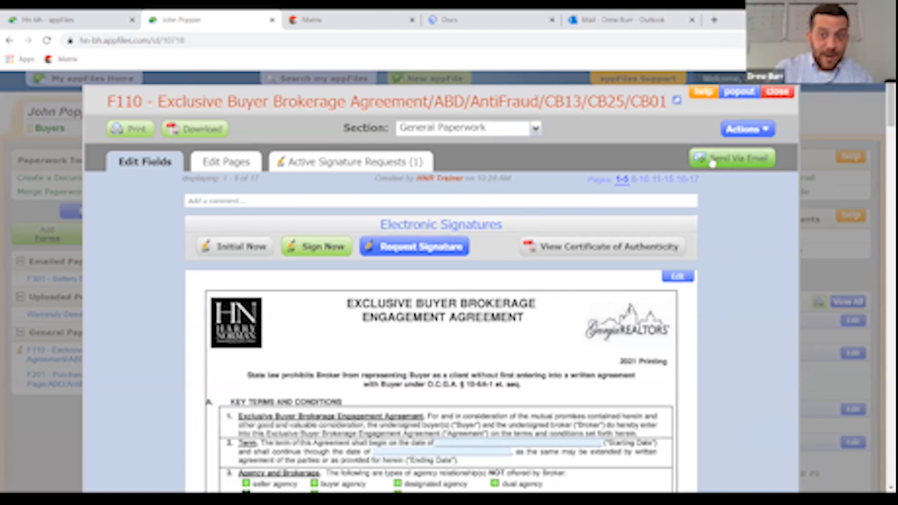
- Review the F110's Send Via Email and Section options without changing them, then close the viewer
{"action": "left_click", "coordinate": [746, 164]}
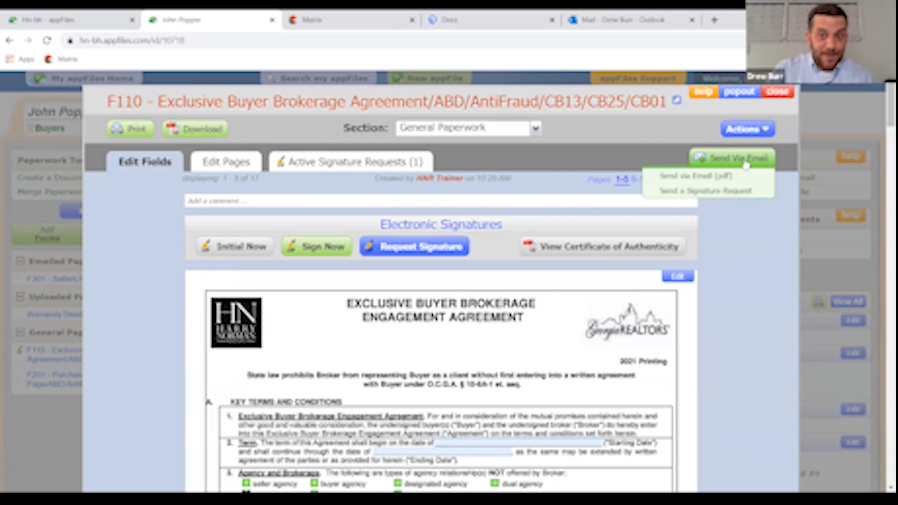
{"action": "left_click", "coordinate": [698, 177]}
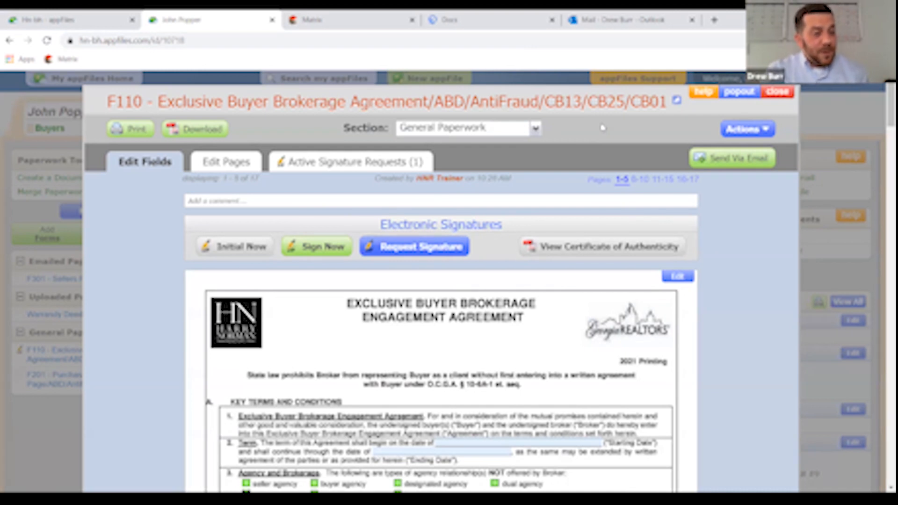
{"action": "left_click", "coordinate": [536, 129]}
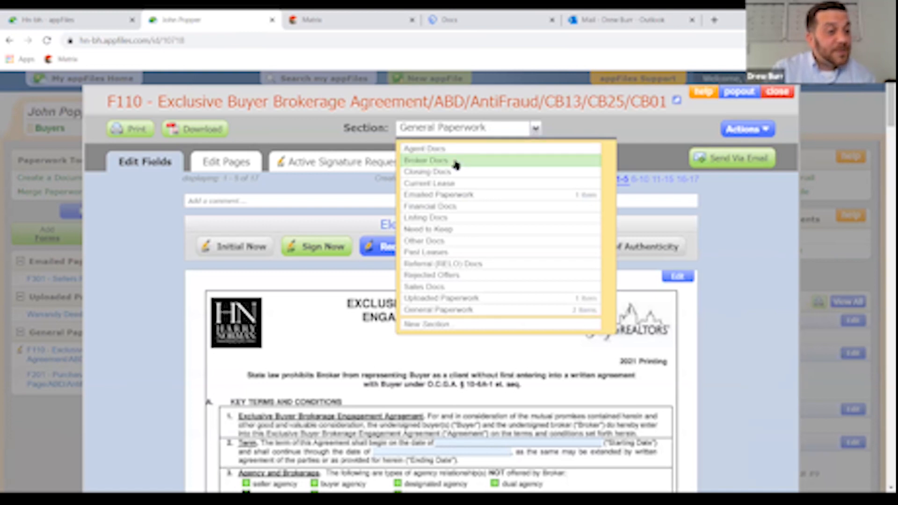
{"action": "left_click", "coordinate": [616, 128]}
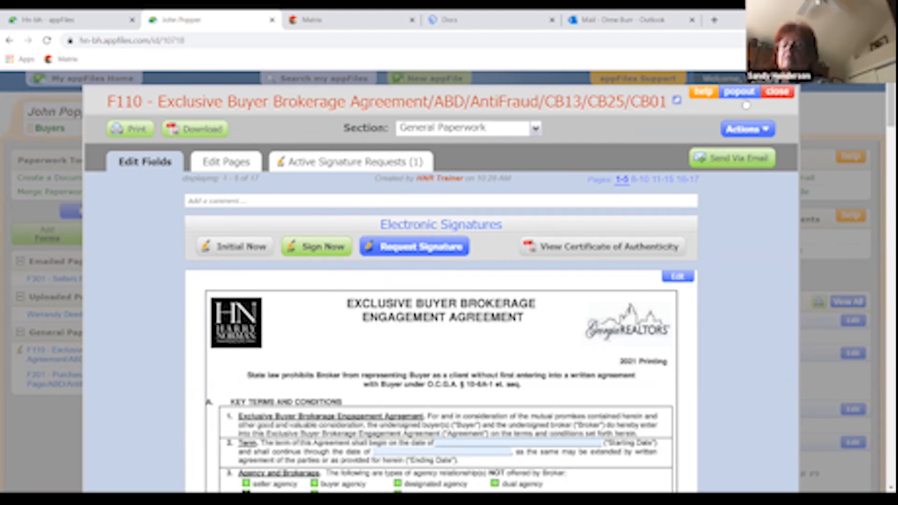
{"action": "left_click", "coordinate": [765, 91]}
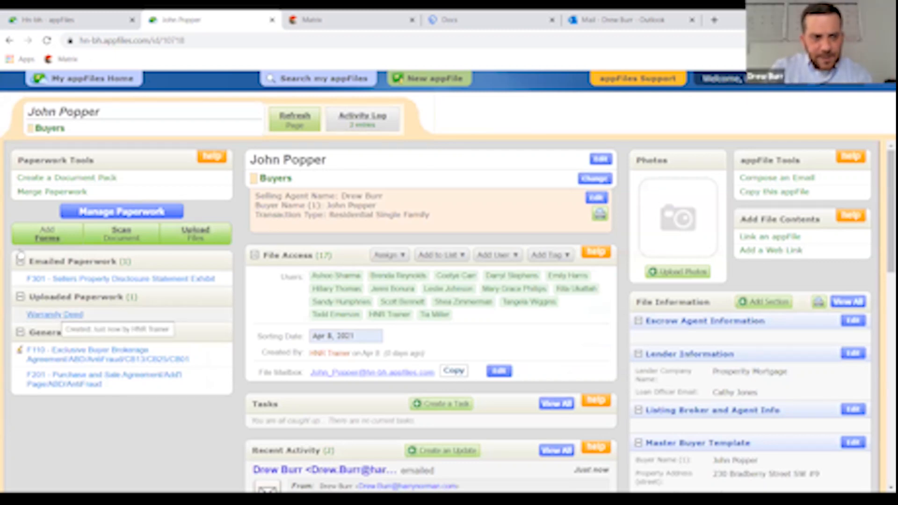
- Open the uploaded Warranty Deed for editing and convert it to editable format
{"action": "left_click", "coordinate": [56, 316]}
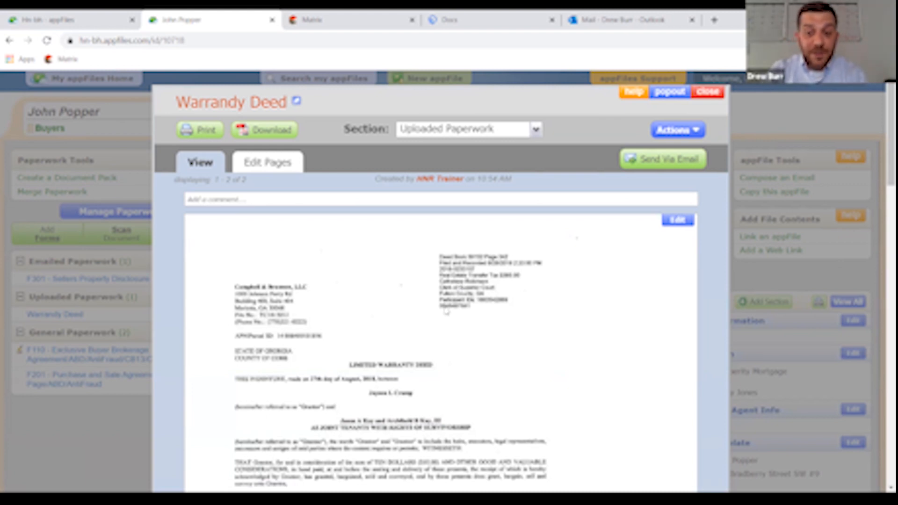
{"action": "left_click", "coordinate": [678, 221]}
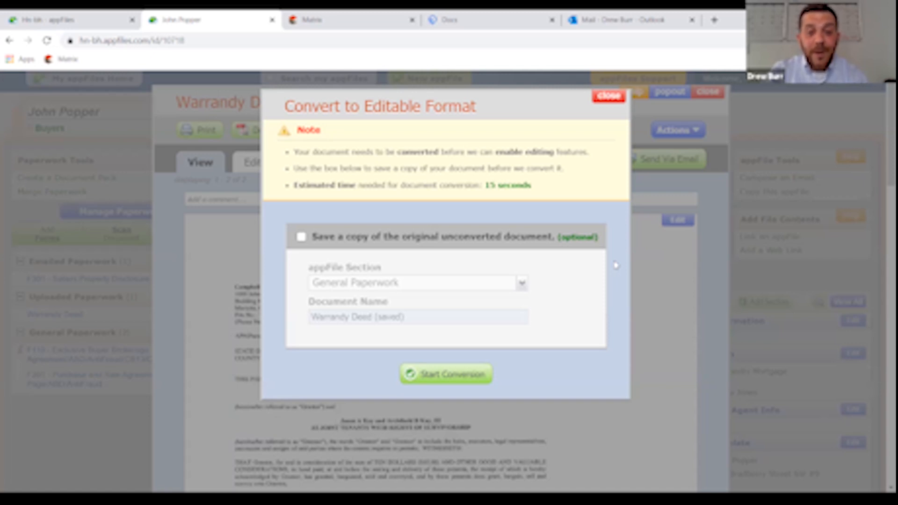
{"action": "left_click", "coordinate": [451, 375]}
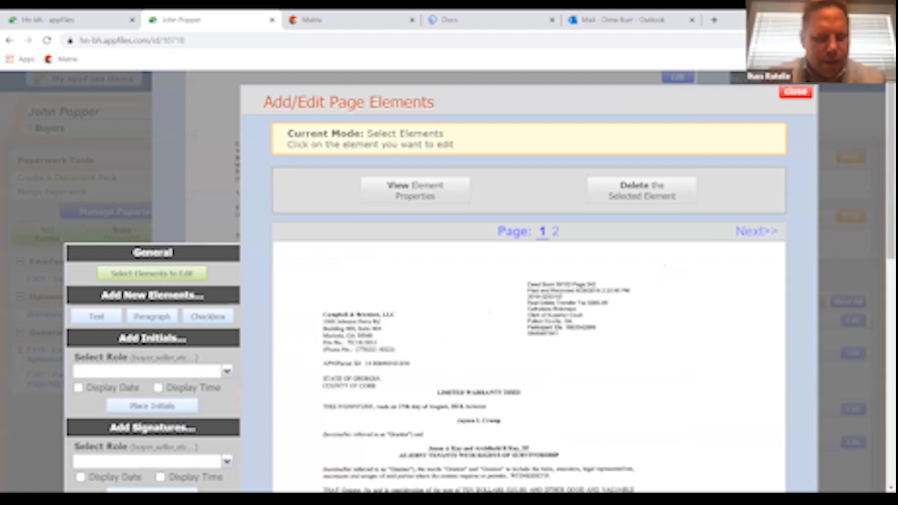
- Zoom the page view out and place a new text field near the top of the deed's first page
{"action": "left_click", "coordinate": [888, 40]}
{"action": "left_click", "coordinate": [805, 151]}
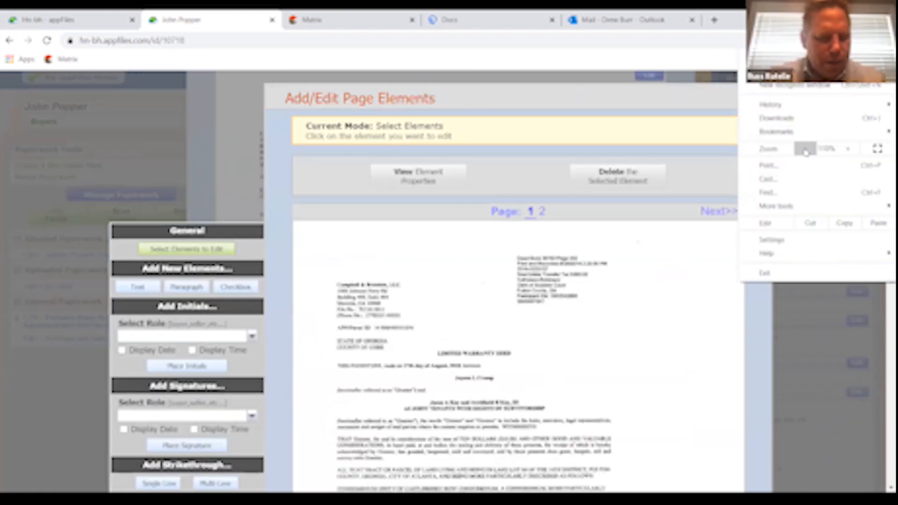
{"action": "left_click", "coordinate": [805, 150]}
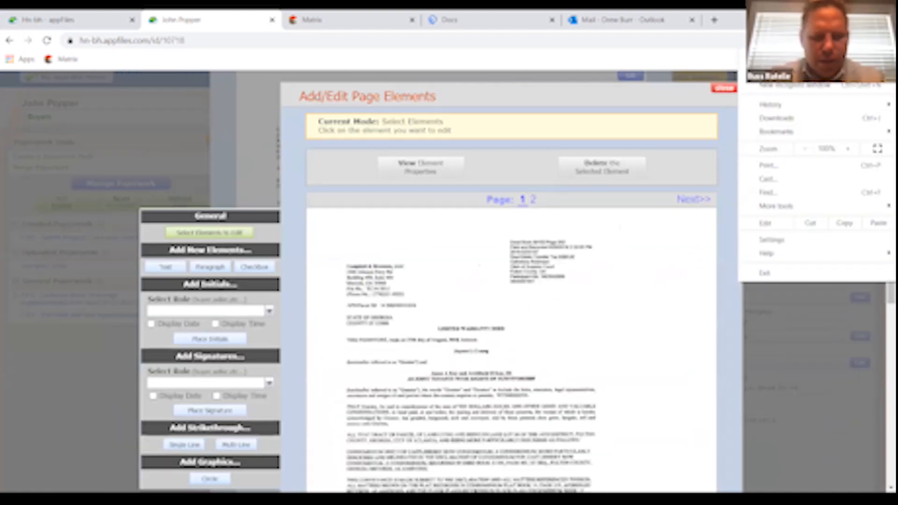
{"action": "key", "text": "Escape"}
{"action": "left_click", "coordinate": [888, 40]}
{"action": "left_click", "coordinate": [848, 150]}
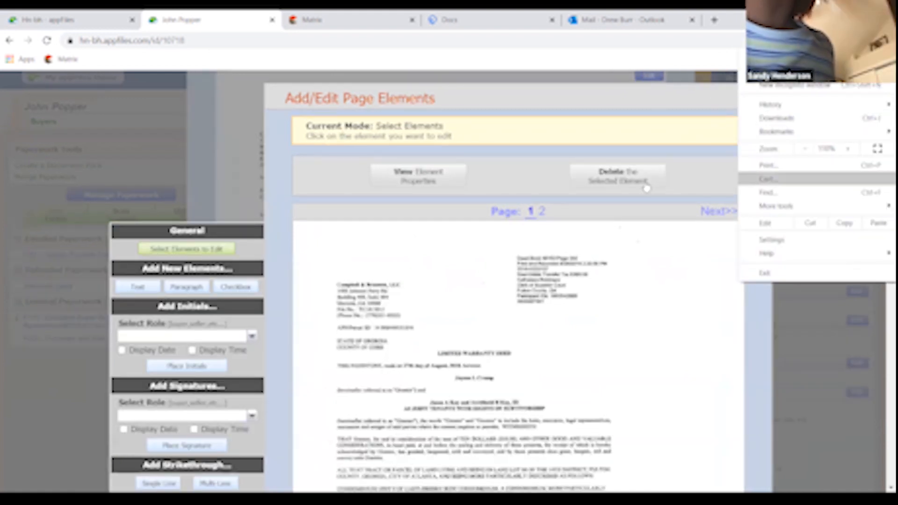
{"action": "scroll", "coordinate": [646, 188], "scroll_direction": "down", "scroll_amount": 1}
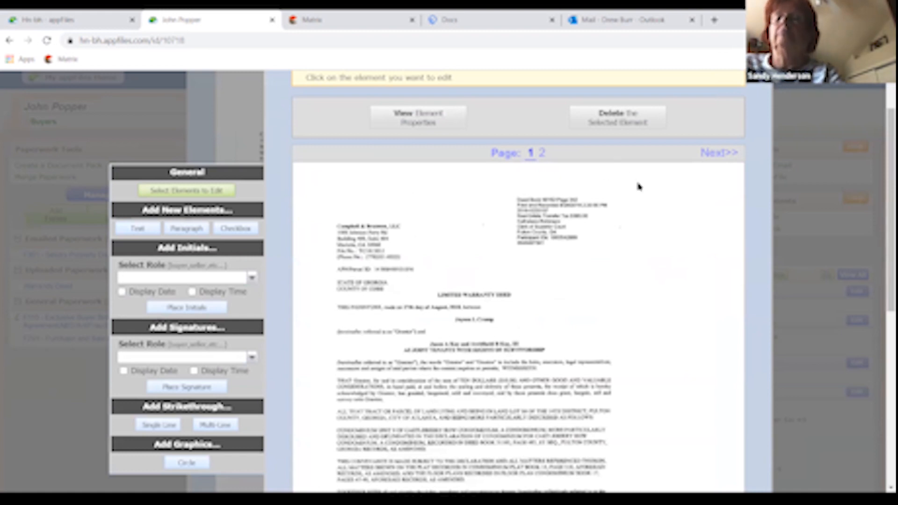
{"action": "scroll", "coordinate": [640, 187], "scroll_direction": "down", "scroll_amount": 1}
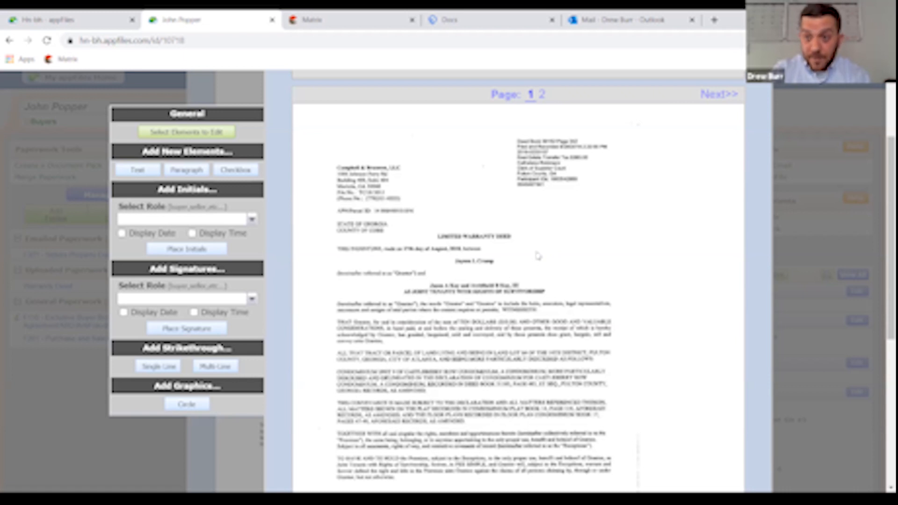
{"action": "scroll", "coordinate": [538, 256], "scroll_direction": "up", "scroll_amount": 3}
{"action": "scroll", "coordinate": [538, 256], "scroll_direction": "down", "scroll_amount": 2}
{"action": "scroll", "coordinate": [538, 256], "scroll_direction": "up", "scroll_amount": 1}
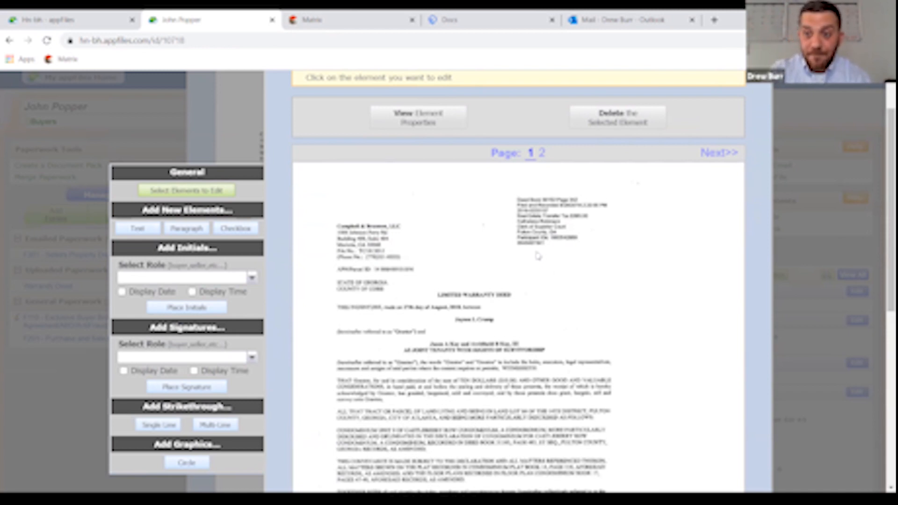
{"action": "left_click", "coordinate": [136, 229]}
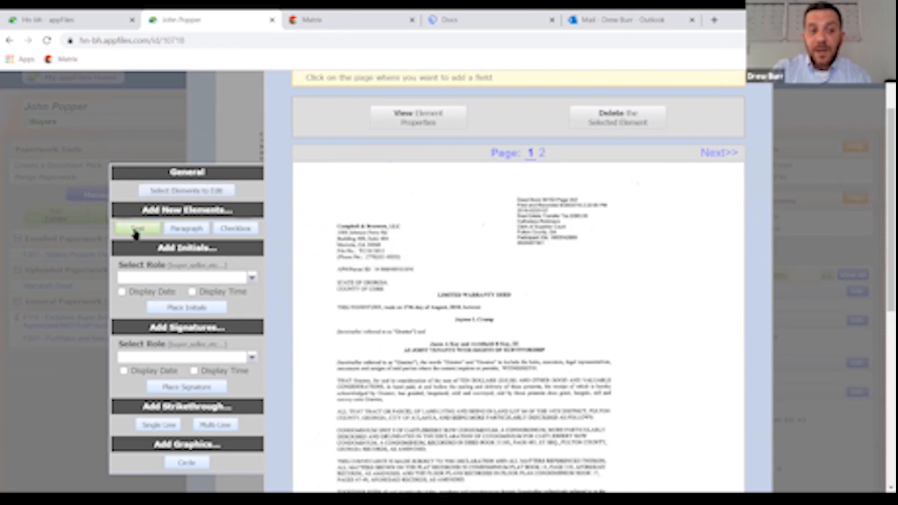
{"action": "left_click", "coordinate": [421, 200]}
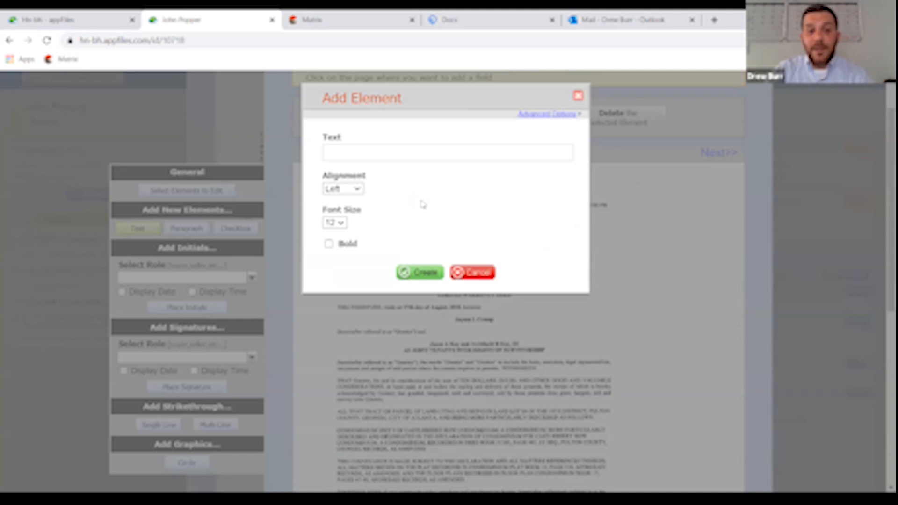
- Enter 'Exhibit A' as bold, size 14 text and create the label
{"action": "left_click", "coordinate": [422, 154]}
{"action": "type", "text": "Exhibit A"}
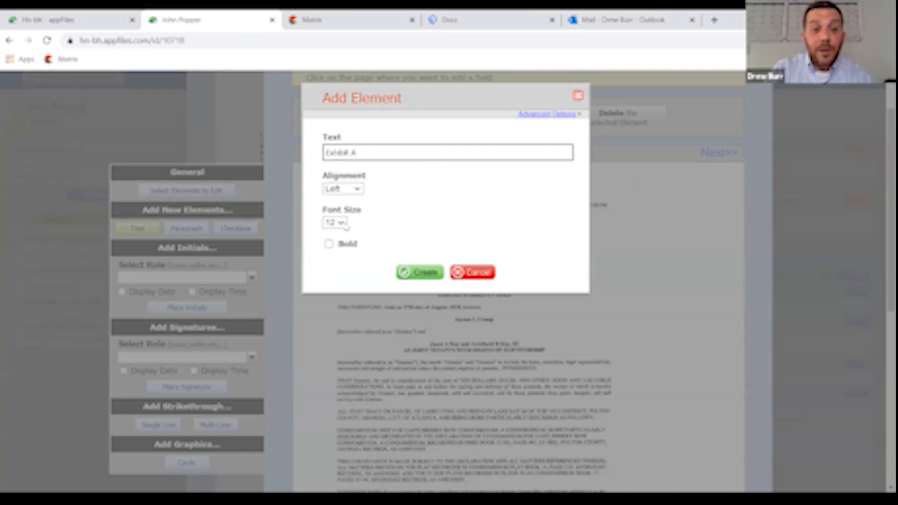
{"action": "left_click", "coordinate": [330, 243]}
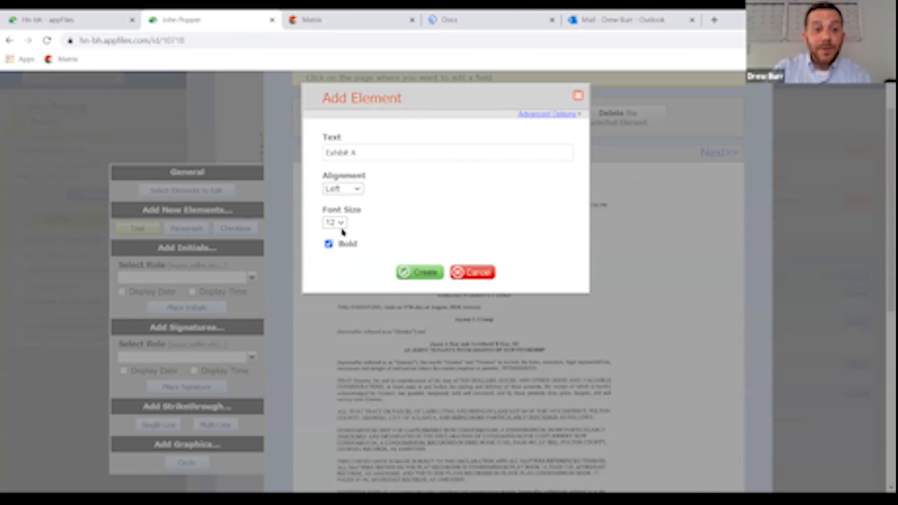
{"action": "left_click", "coordinate": [341, 224]}
{"action": "left_click", "coordinate": [332, 296]}
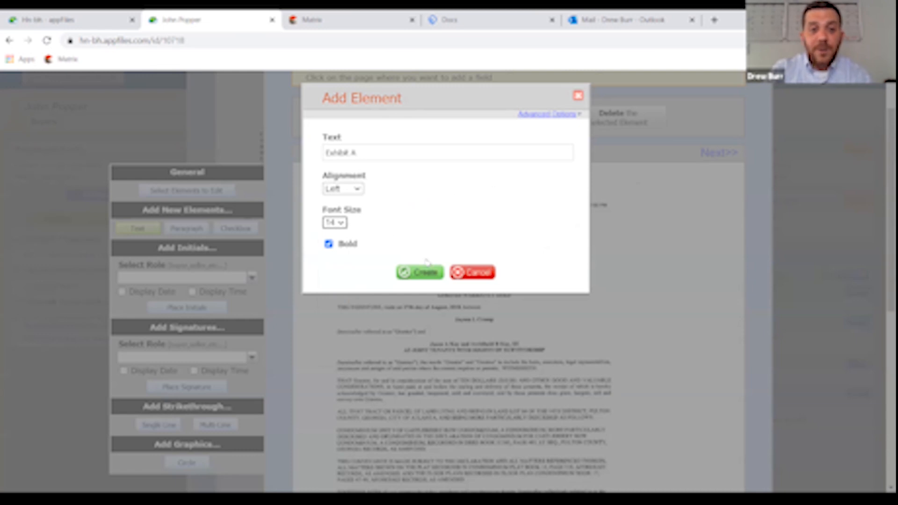
{"action": "left_click", "coordinate": [419, 273]}
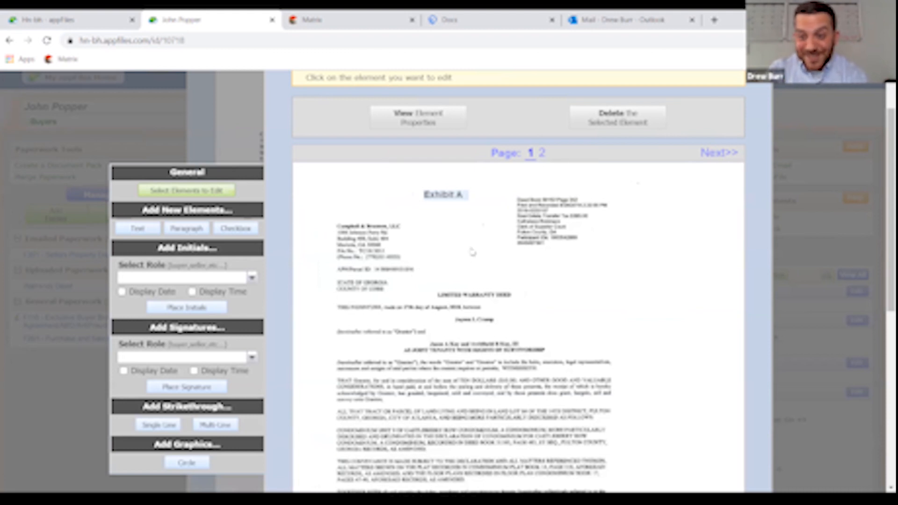
- Drag the Exhibit A label slightly right so it is centred above the deed heading
{"action": "left_click", "coordinate": [447, 196]}
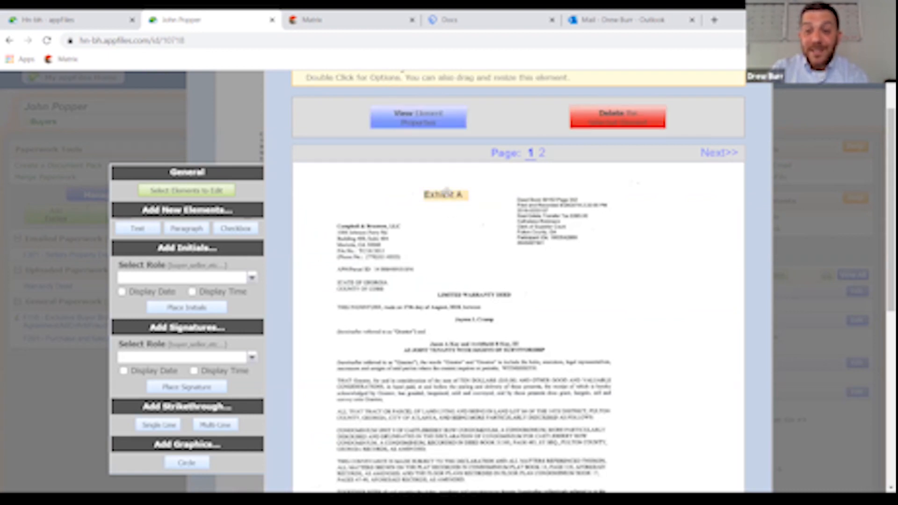
{"action": "left_click_drag", "start_coordinate": [445, 191], "coordinate": [467, 191]}
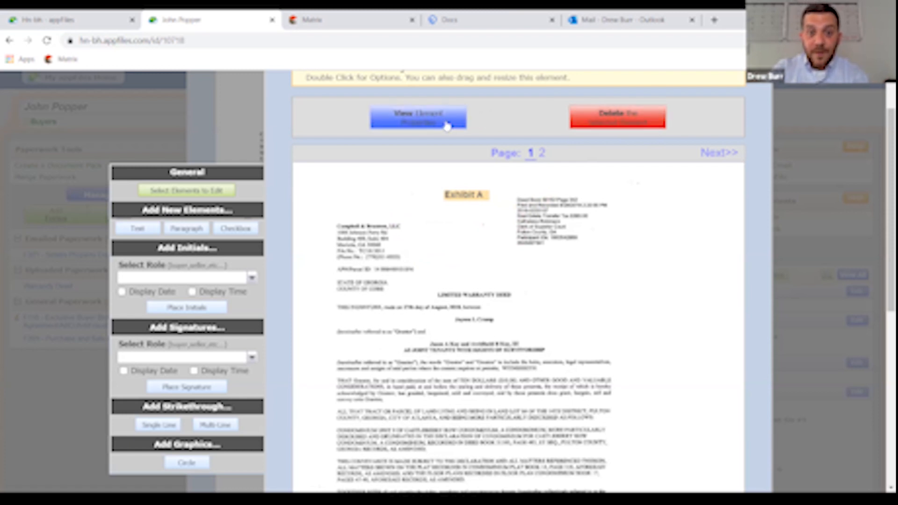
{"action": "left_click", "coordinate": [470, 243]}
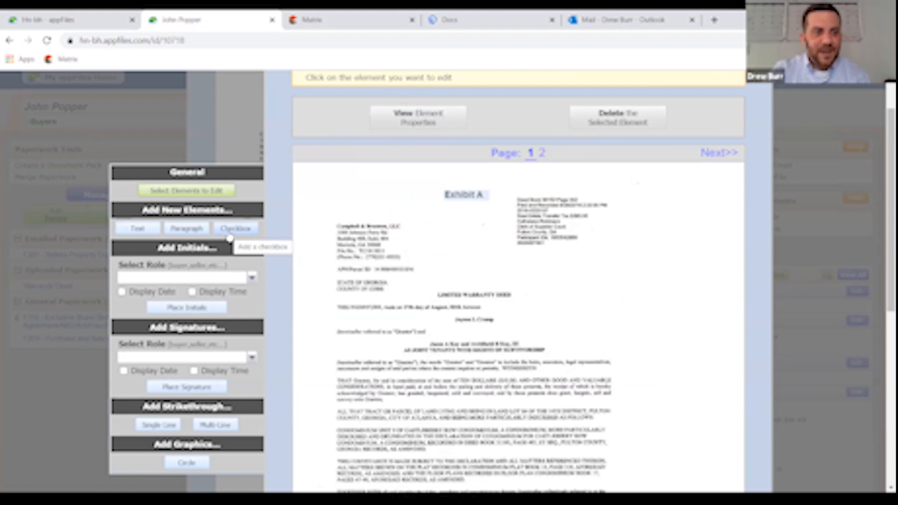
- Place a Buyer Initials box at the lower left of the deed's first page
{"action": "scroll", "coordinate": [231, 241], "scroll_direction": "down", "scroll_amount": 1}
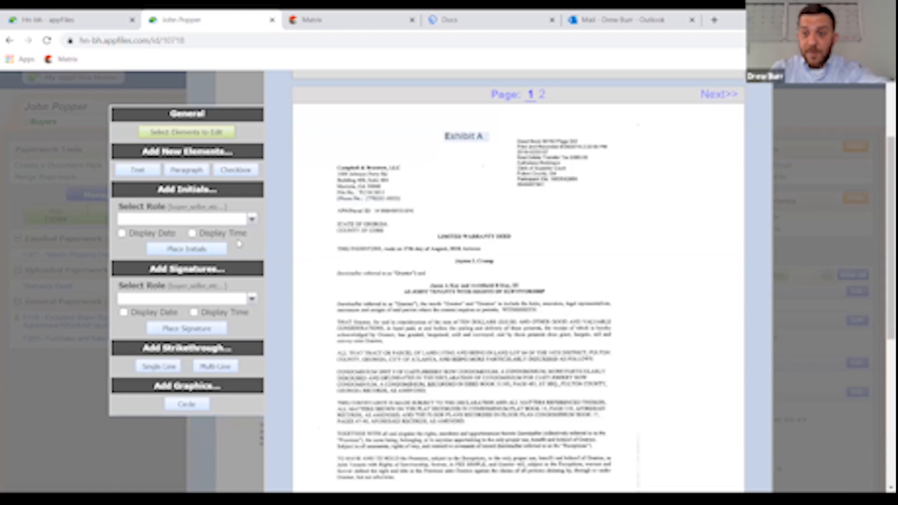
{"action": "scroll", "coordinate": [447, 242], "scroll_direction": "down", "scroll_amount": 2}
{"action": "scroll", "coordinate": [447, 243], "scroll_direction": "up", "scroll_amount": 3}
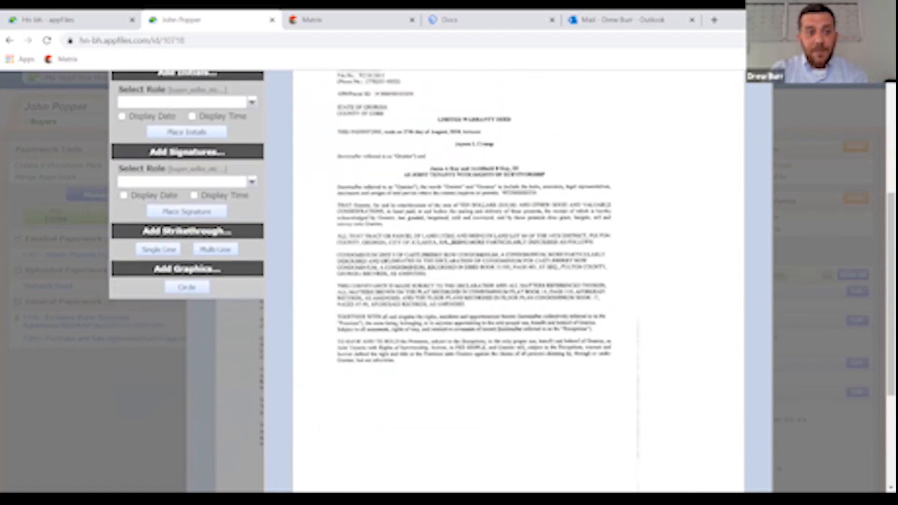
{"action": "scroll", "coordinate": [353, 258], "scroll_direction": "down", "scroll_amount": 2}
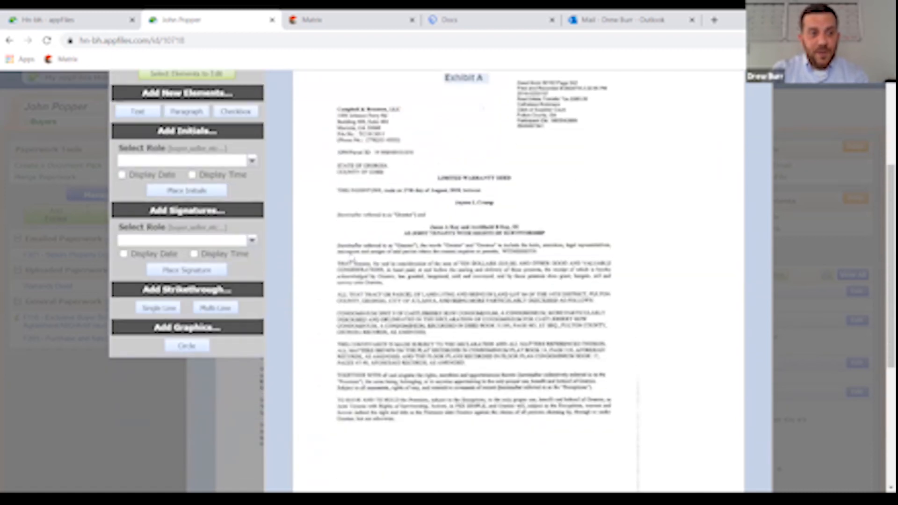
{"action": "scroll", "coordinate": [315, 215], "scroll_direction": "up", "scroll_amount": 1}
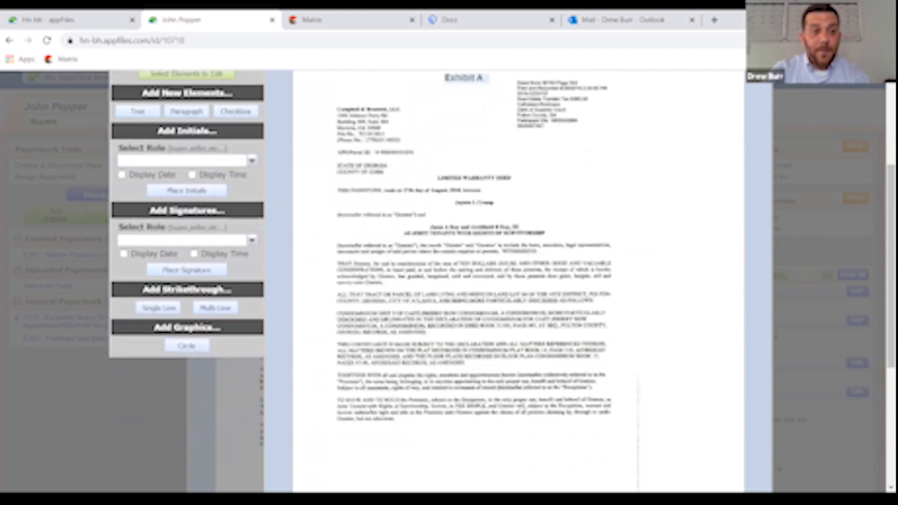
{"action": "left_click", "coordinate": [253, 162]}
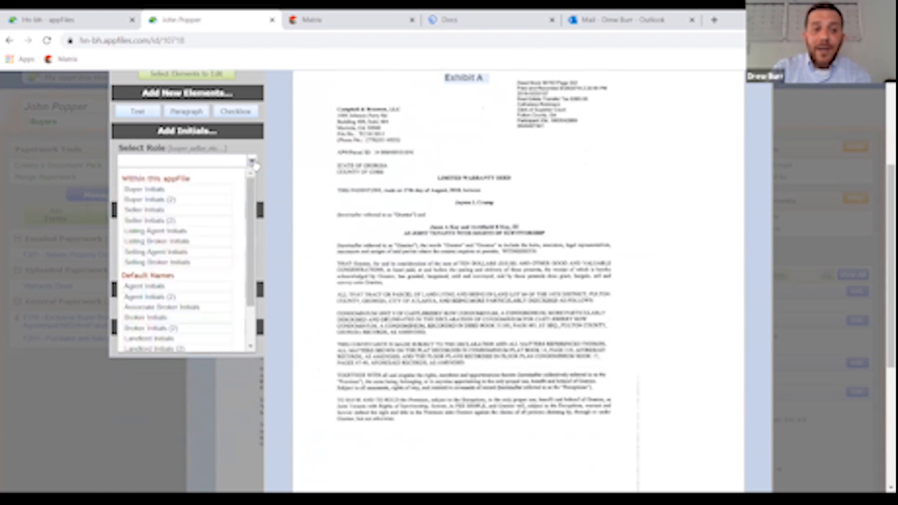
{"action": "left_click", "coordinate": [159, 190]}
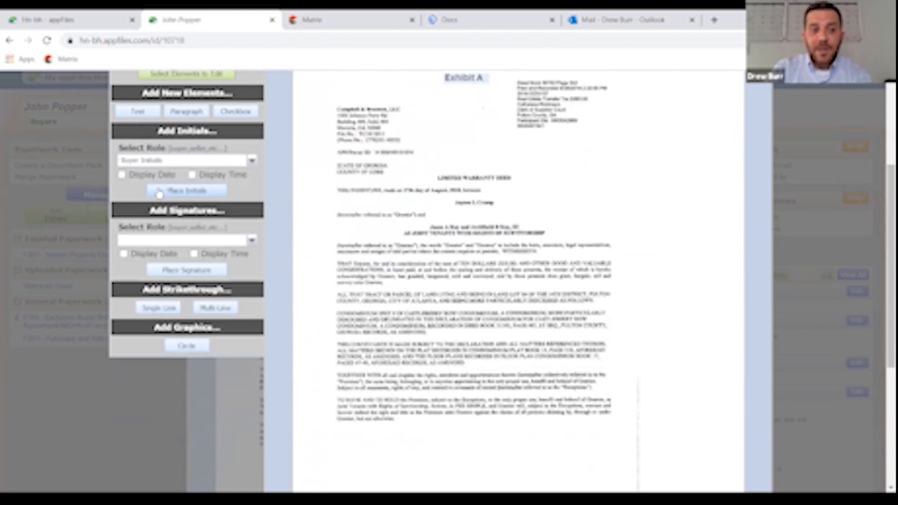
{"action": "left_click", "coordinate": [189, 196]}
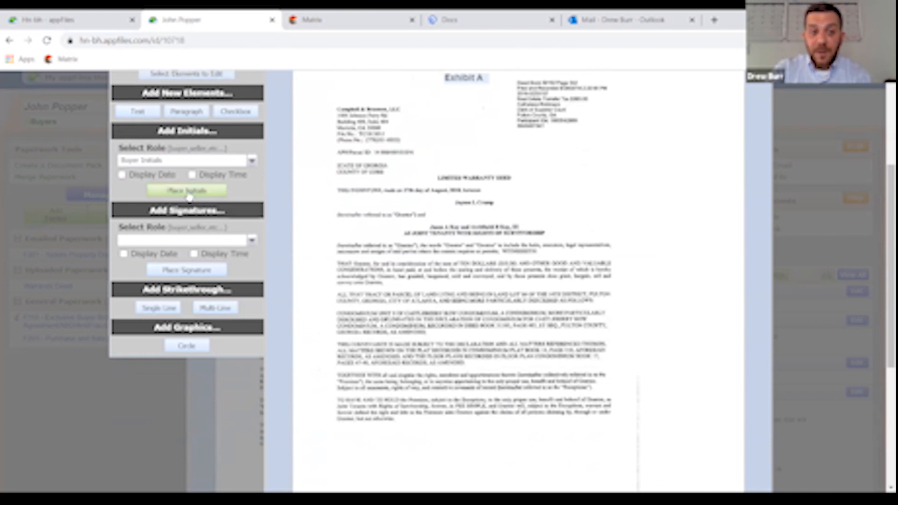
{"action": "left_click", "coordinate": [338, 451]}
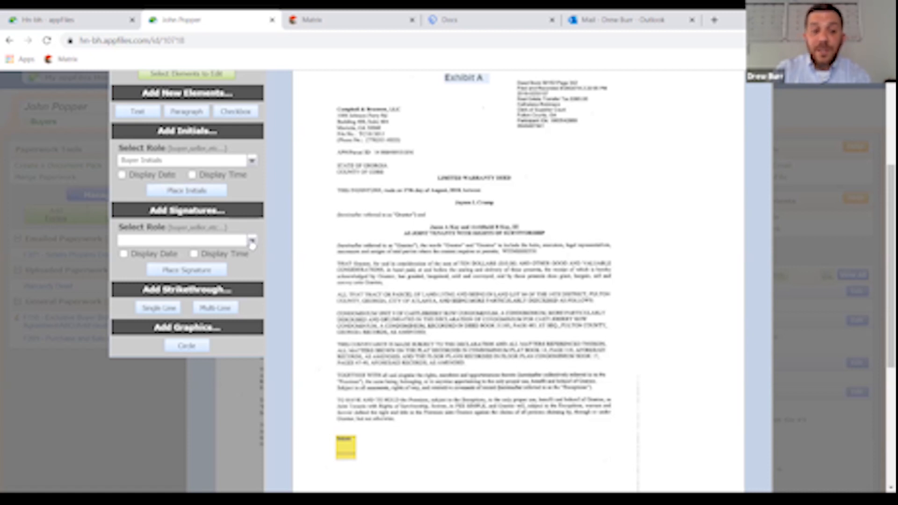
- Place a Buyer Signature box beside the initials box and line it up with them
{"action": "left_click", "coordinate": [252, 241]}
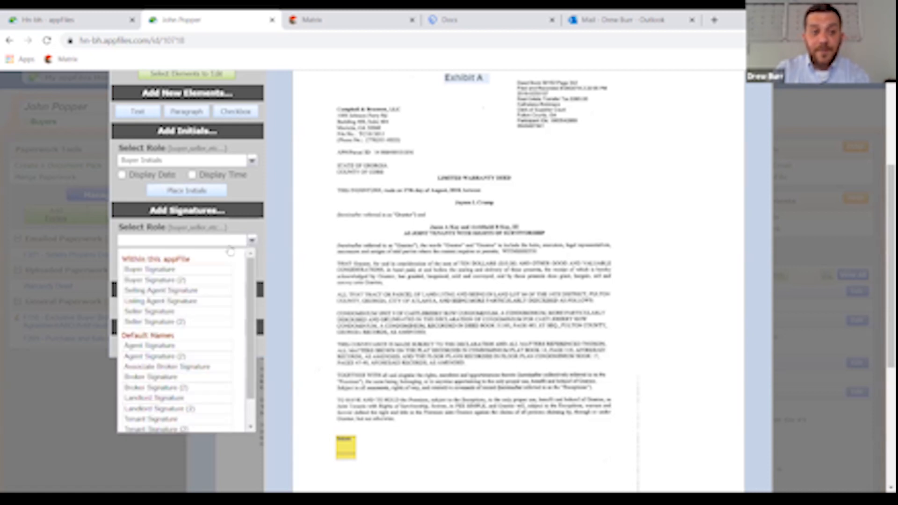
{"action": "left_click", "coordinate": [162, 274]}
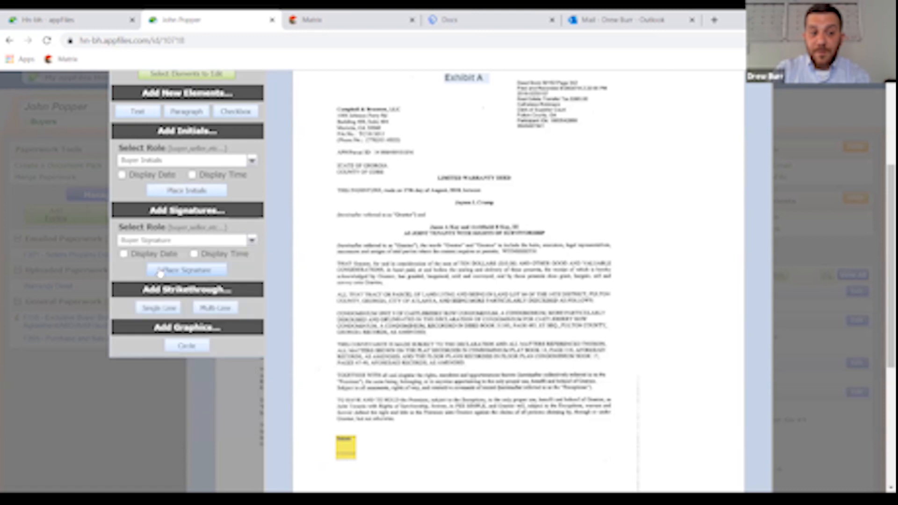
{"action": "left_click", "coordinate": [192, 272]}
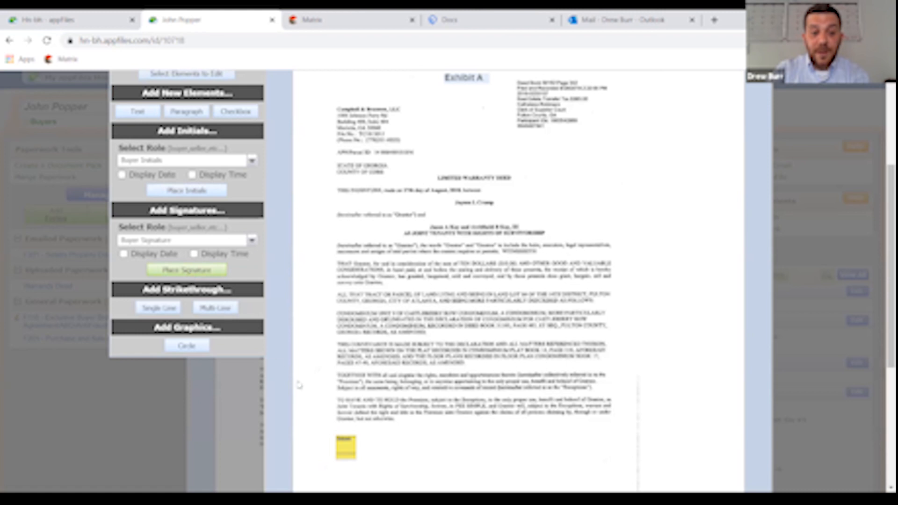
{"action": "left_click", "coordinate": [382, 463]}
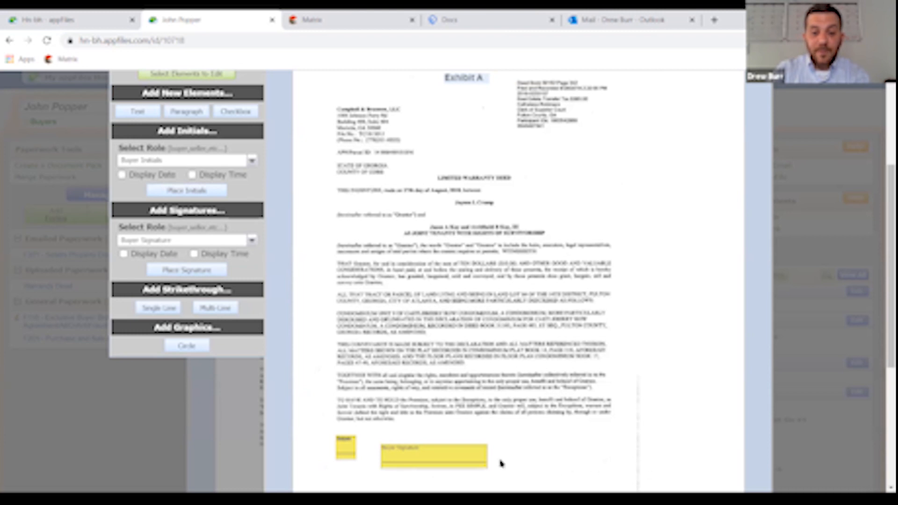
{"action": "left_click", "coordinate": [444, 461]}
{"action": "left_click_drag", "start_coordinate": [437, 458], "coordinate": [437, 450]}
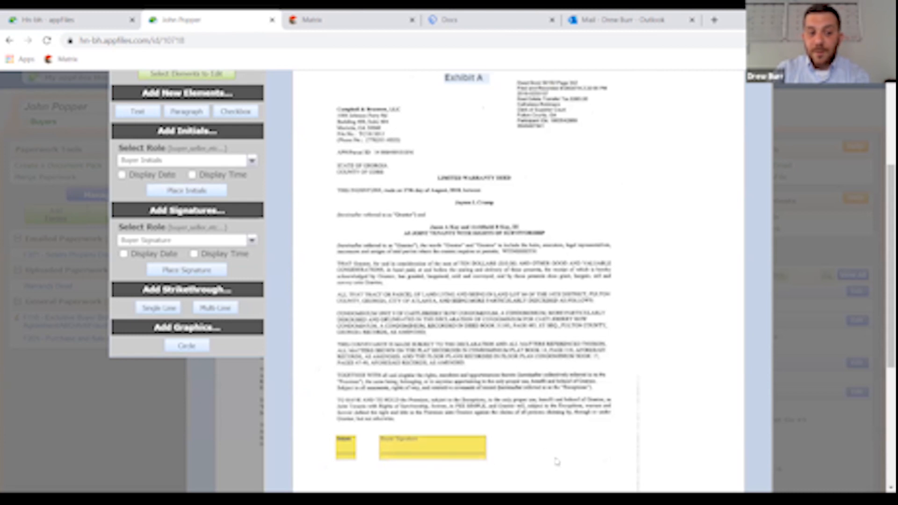
{"action": "scroll", "coordinate": [545, 424], "scroll_direction": "up", "scroll_amount": 3}
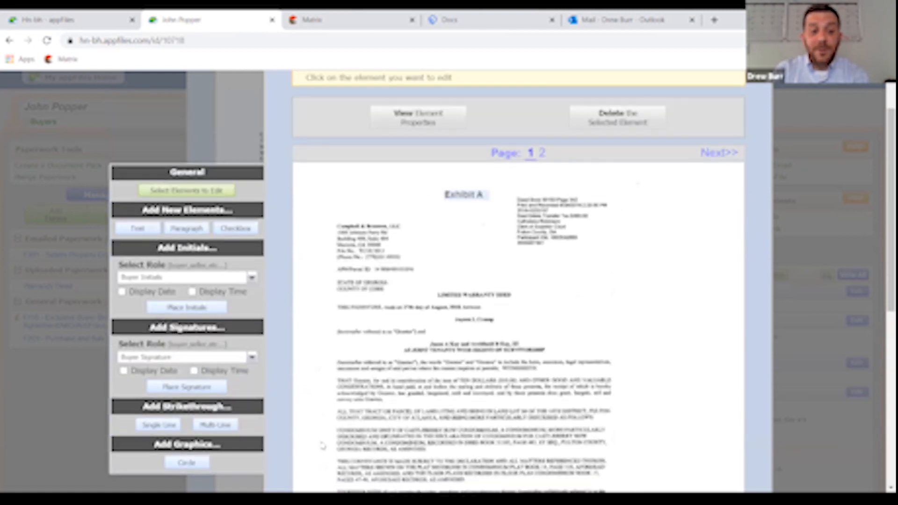
- Draw a single-line strikethrough over the whole LIMITED WARRANTY DEED heading, extending it across 'DEED'
{"action": "scroll", "coordinate": [308, 368], "scroll_direction": "down", "scroll_amount": 1}
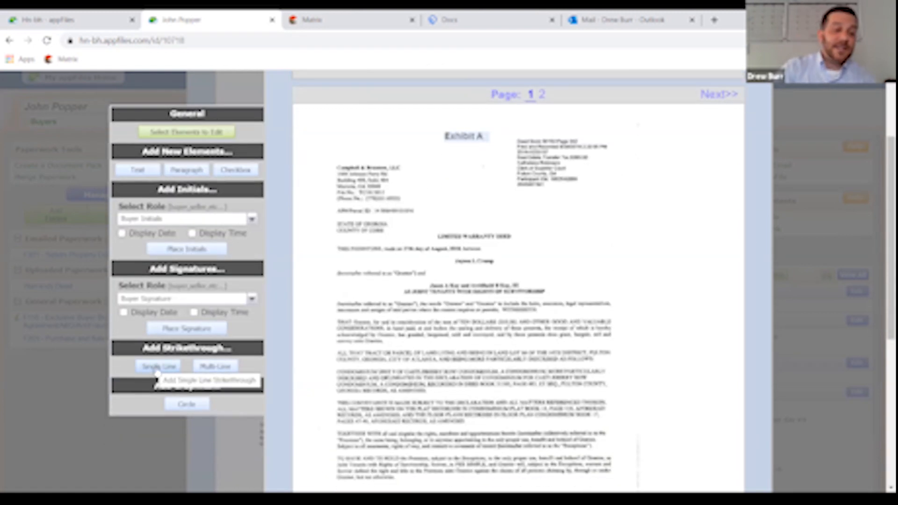
{"action": "left_click", "coordinate": [158, 367]}
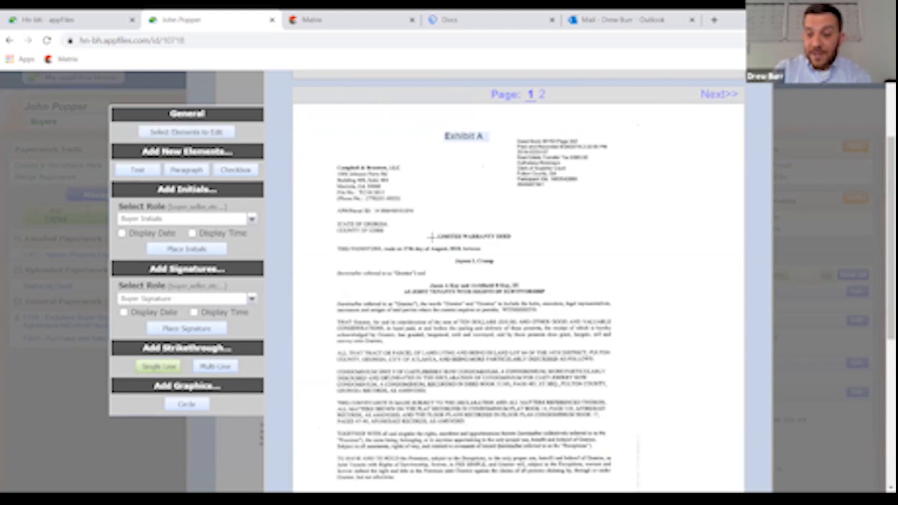
{"action": "left_click_drag", "start_coordinate": [432, 237], "coordinate": [495, 236]}
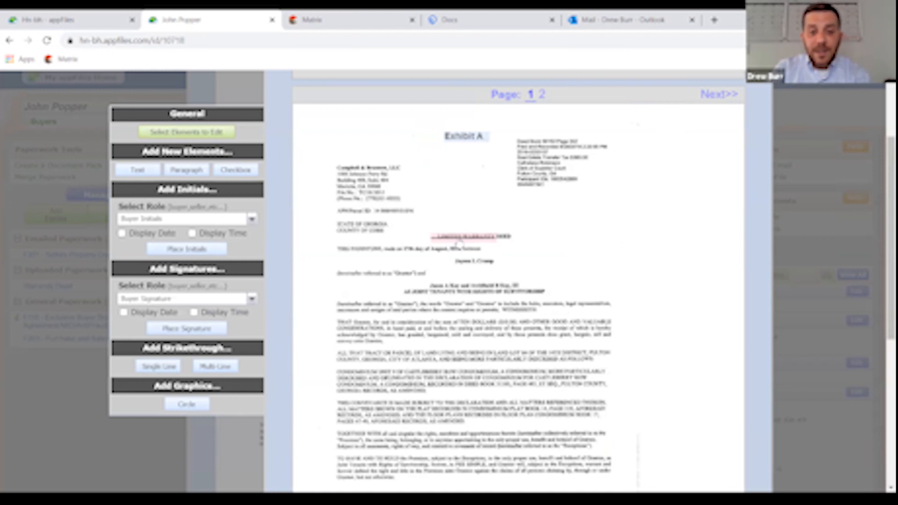
{"action": "left_click", "coordinate": [458, 237]}
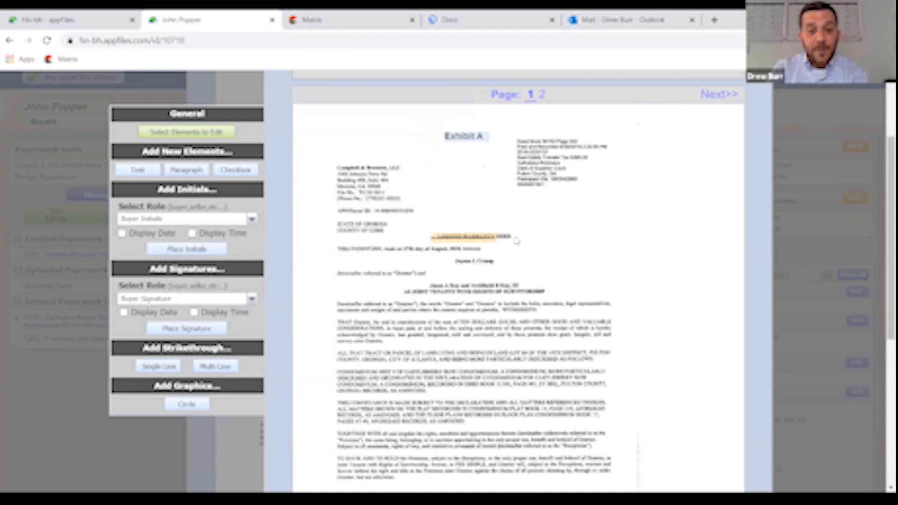
{"action": "left_click_drag", "start_coordinate": [496, 237], "coordinate": [513, 239]}
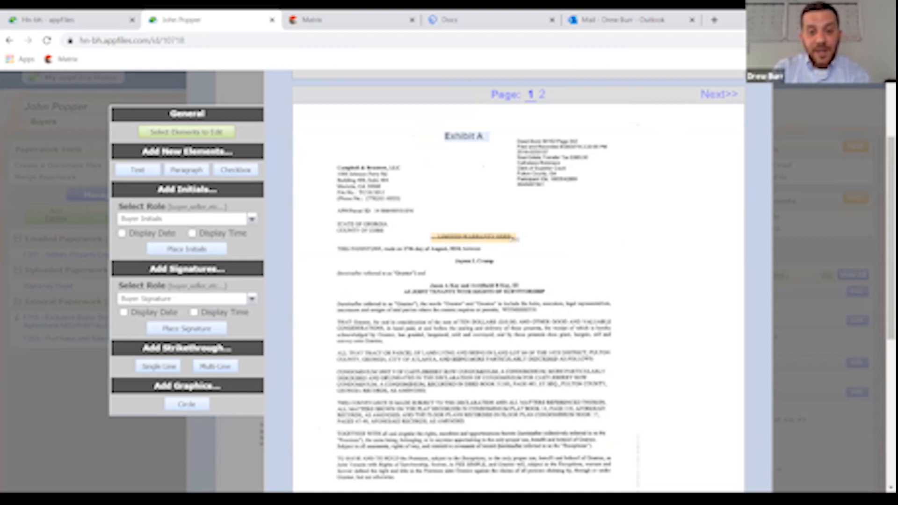
{"action": "left_click", "coordinate": [431, 240]}
{"action": "left_click", "coordinate": [433, 237]}
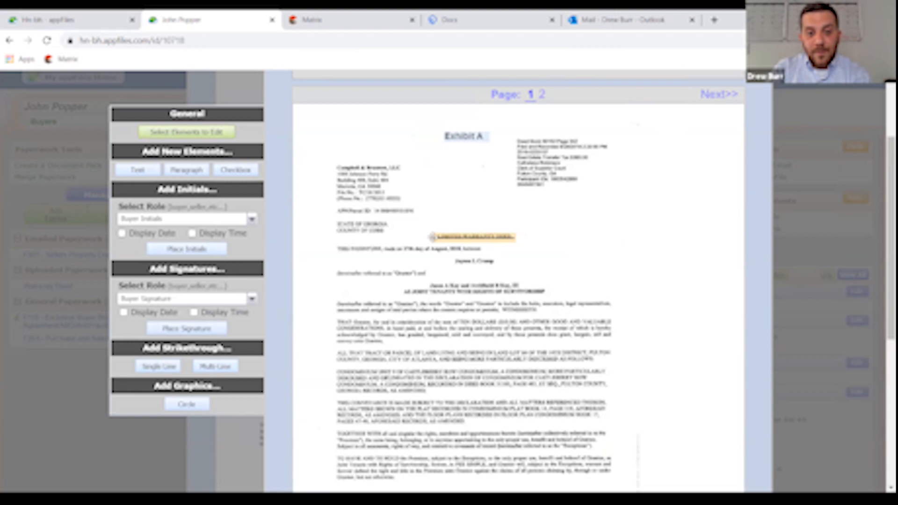
{"action": "left_click", "coordinate": [433, 237]}
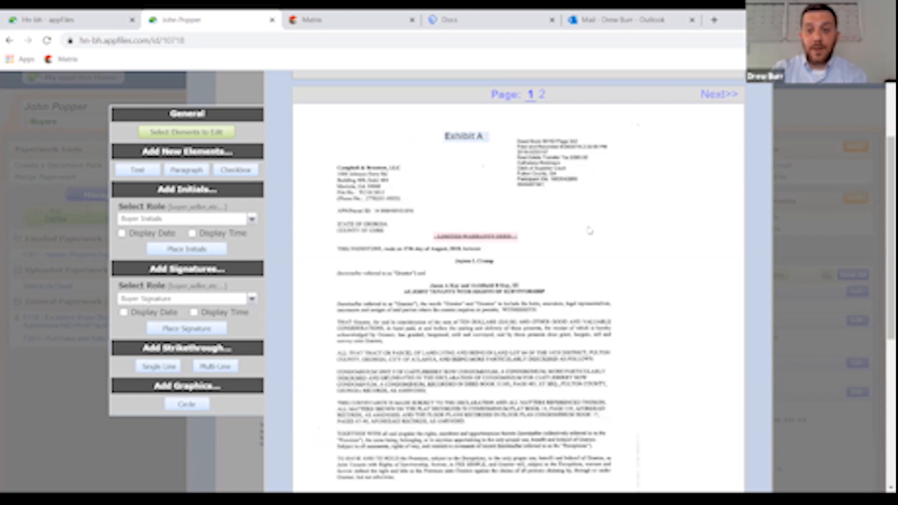
{"action": "scroll", "coordinate": [630, 254], "scroll_direction": "up", "scroll_amount": 2}
{"action": "scroll", "coordinate": [632, 254], "scroll_direction": "up", "scroll_amount": 1}
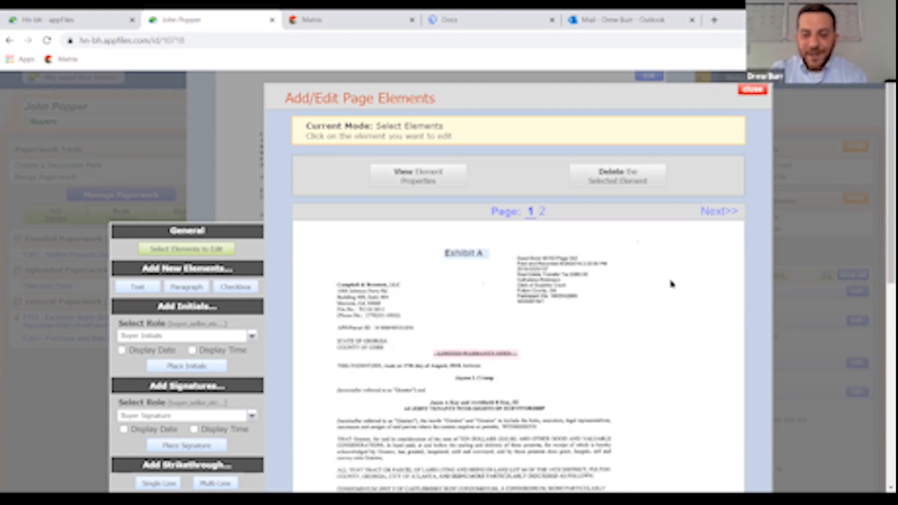
- Close the page element editor and scroll to the top of the struck-through Warrandy Deed
{"action": "left_click", "coordinate": [756, 94]}
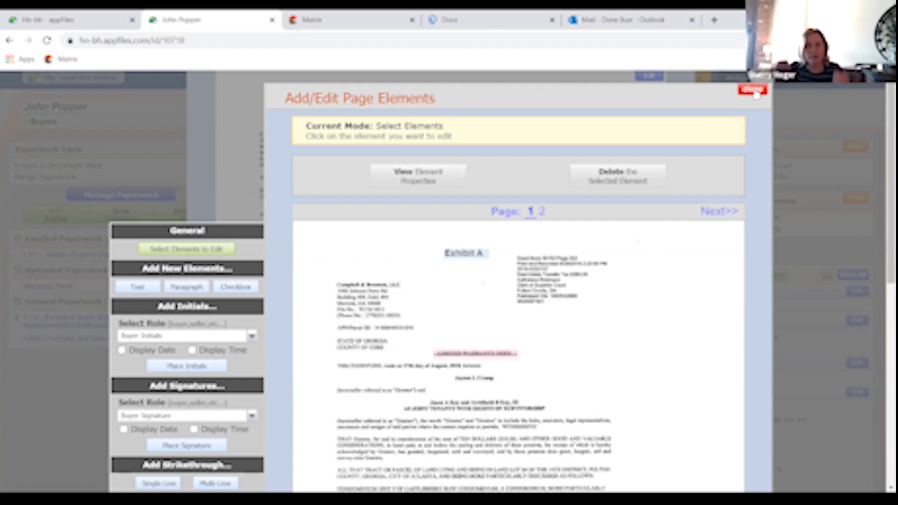
{"action": "left_click", "coordinate": [757, 93]}
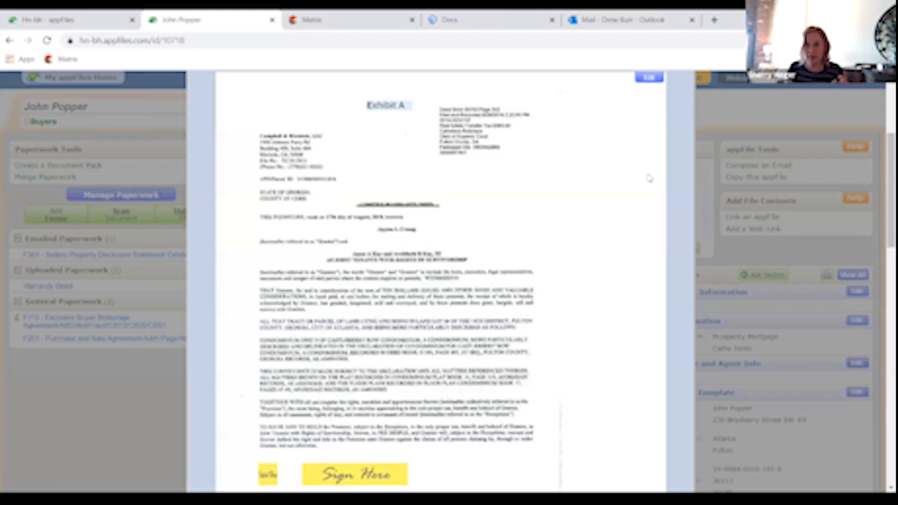
{"action": "scroll", "coordinate": [610, 239], "scroll_direction": "up", "scroll_amount": 3}
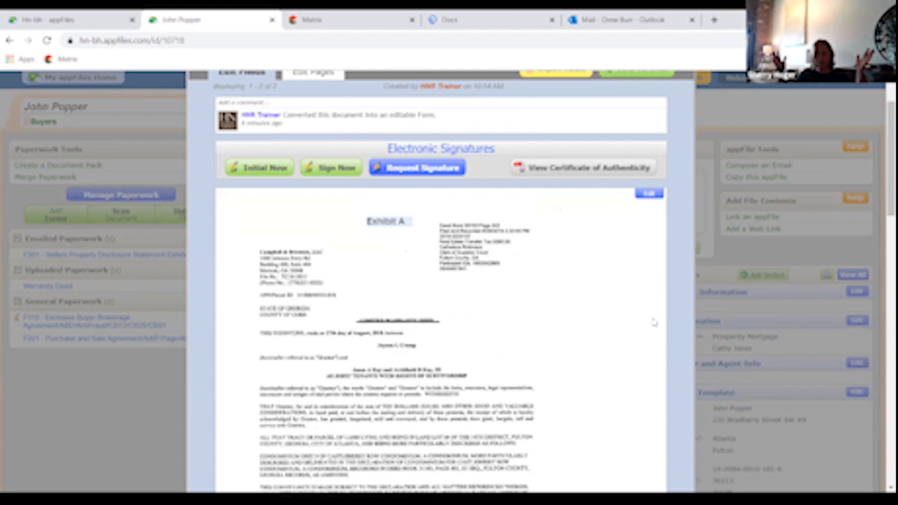
{"action": "scroll", "coordinate": [653, 321], "scroll_direction": "up", "scroll_amount": 1}
{"action": "scroll", "coordinate": [654, 322], "scroll_direction": "up", "scroll_amount": 2}
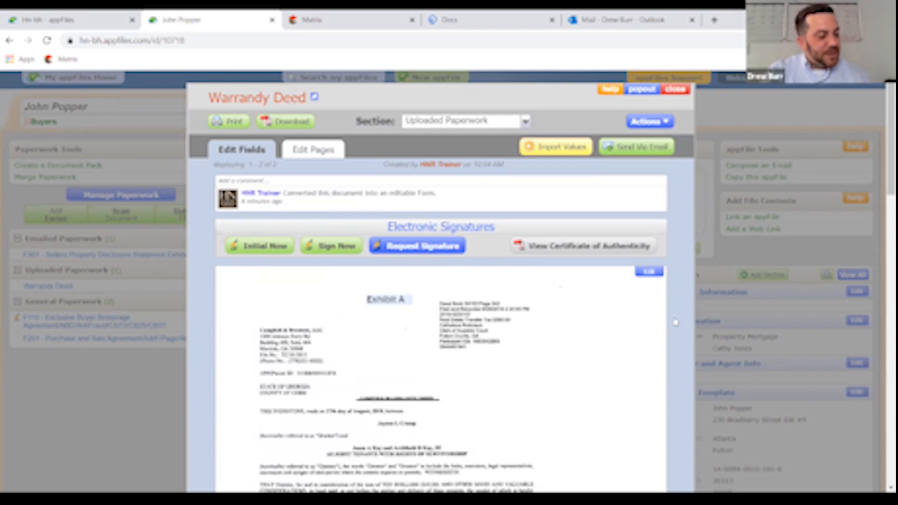
- Close the deed and merge F201 Purchase and Sale Agreement, F301 exhibit and Warrandy Deed together
{"action": "left_click", "coordinate": [679, 92]}
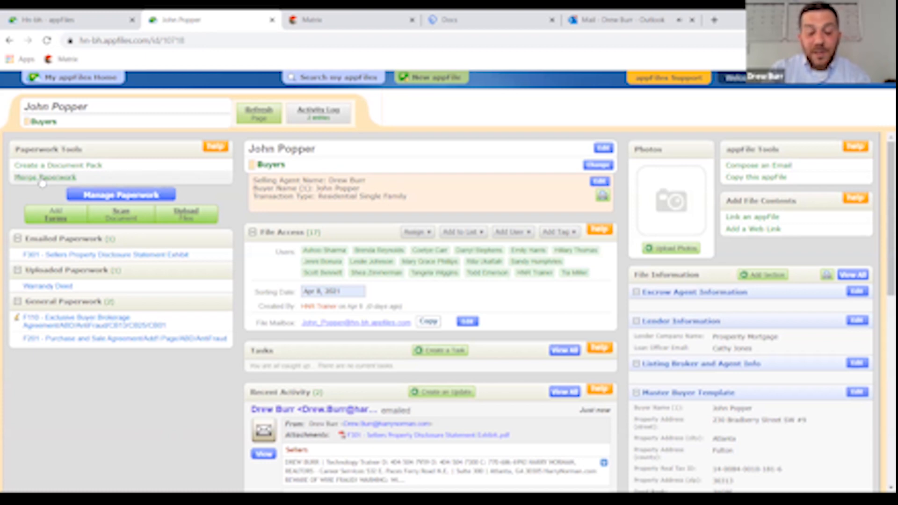
{"action": "left_click", "coordinate": [43, 181]}
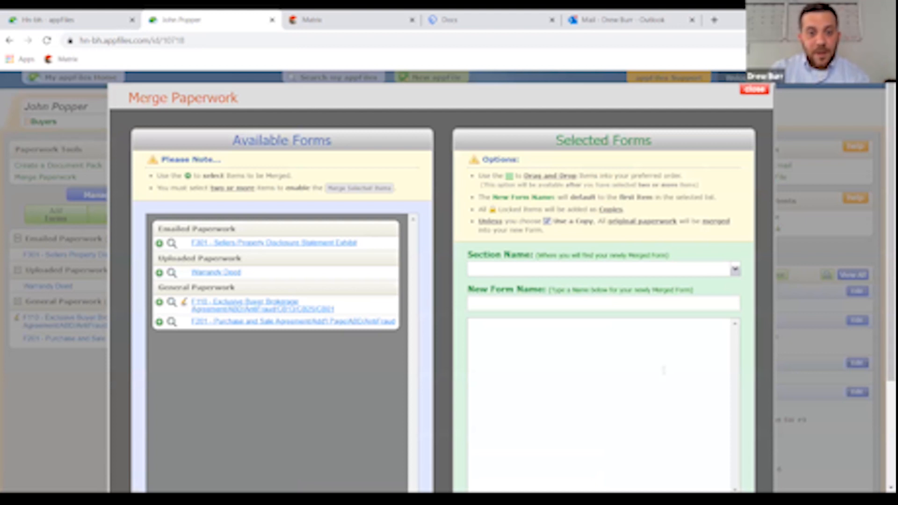
{"action": "scroll", "coordinate": [590, 213], "scroll_direction": "down", "scroll_amount": 1}
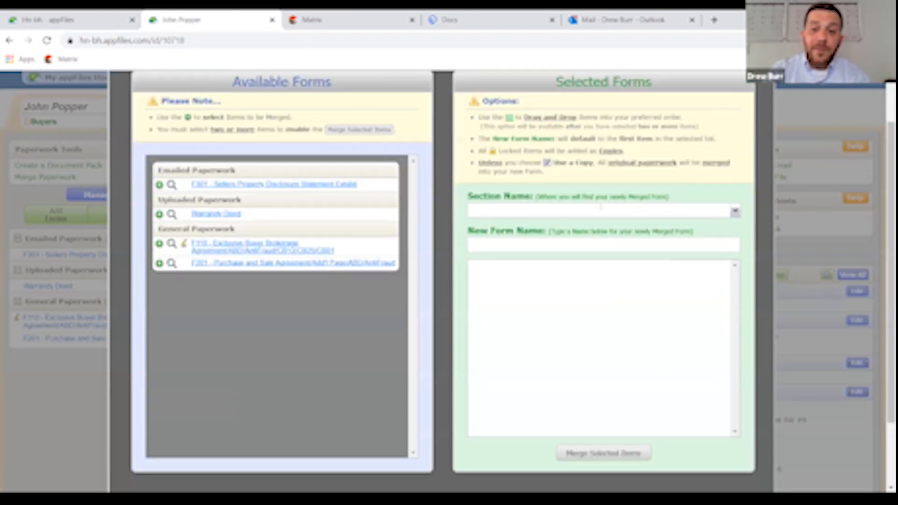
{"action": "left_click", "coordinate": [241, 266]}
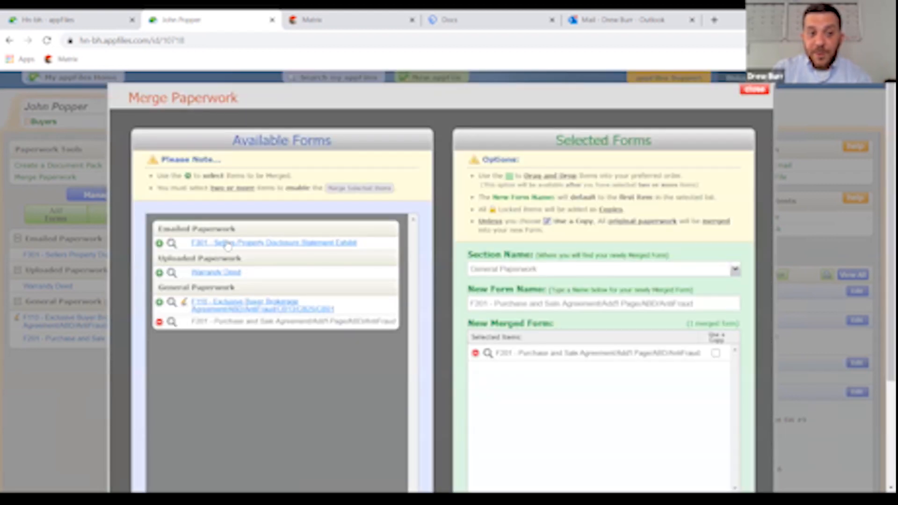
{"action": "scroll", "coordinate": [275, 240], "scroll_direction": "down", "scroll_amount": 2}
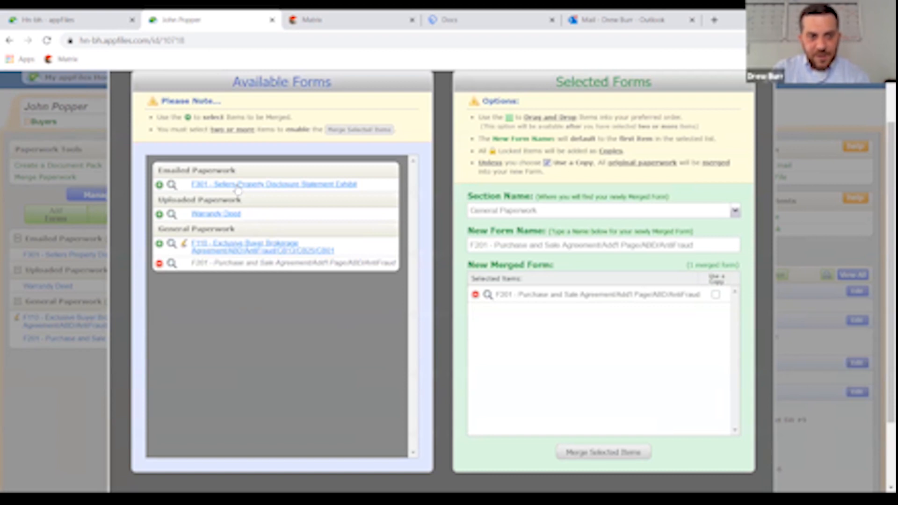
{"action": "left_click", "coordinate": [237, 186]}
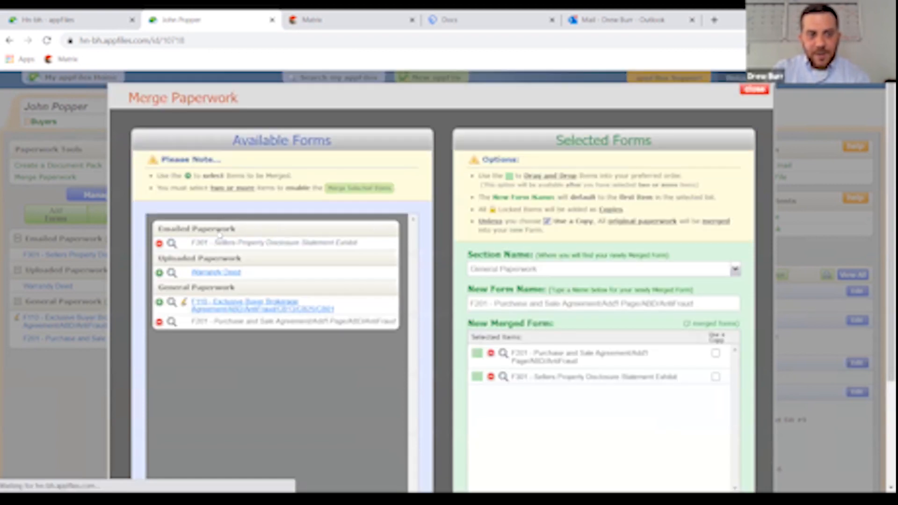
{"action": "left_click", "coordinate": [214, 273]}
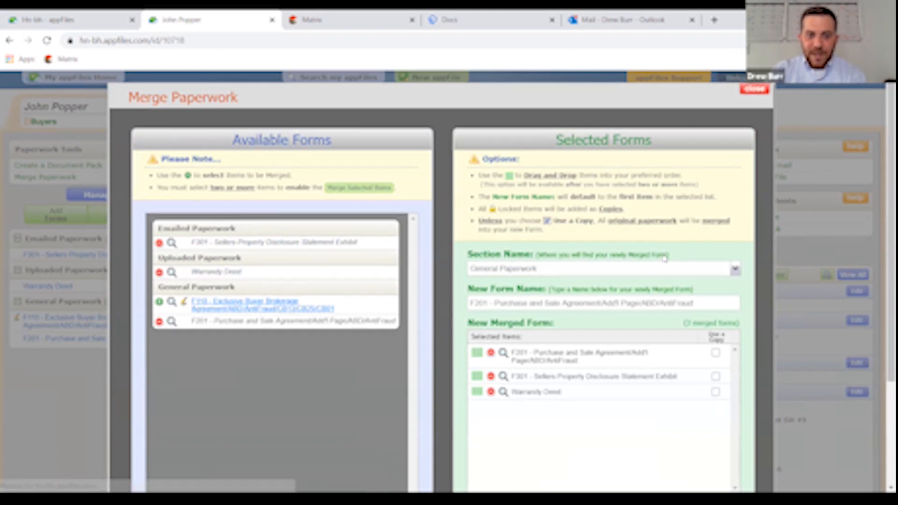
{"action": "scroll", "coordinate": [658, 251], "scroll_direction": "down", "scroll_amount": 3}
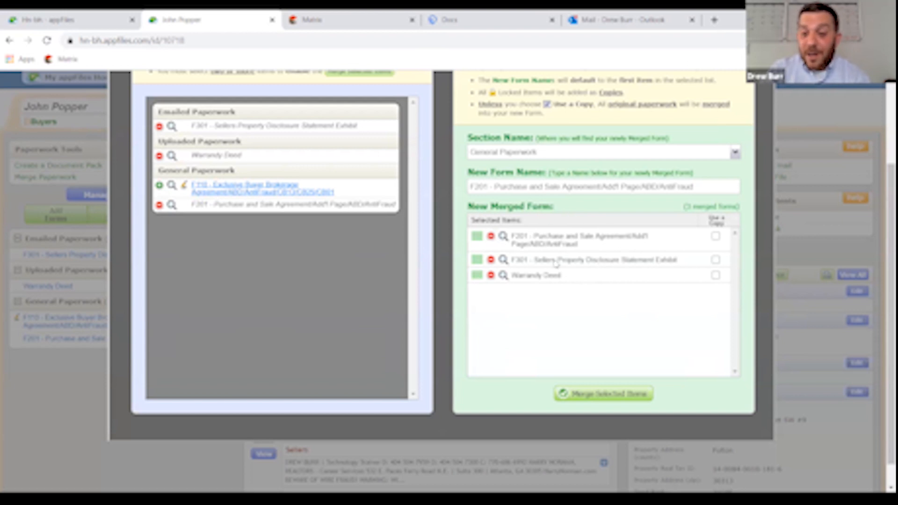
{"action": "scroll", "coordinate": [583, 286], "scroll_direction": "up", "scroll_amount": 1}
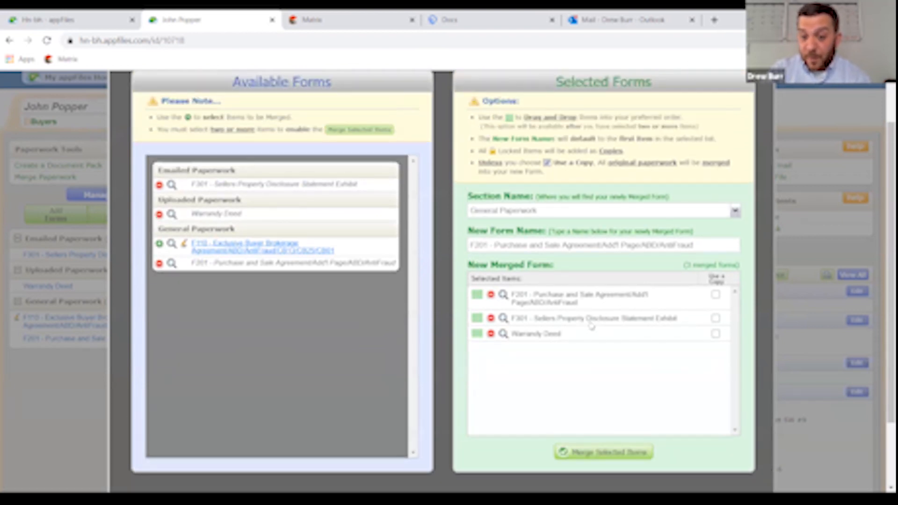
{"action": "left_click", "coordinate": [593, 454]}
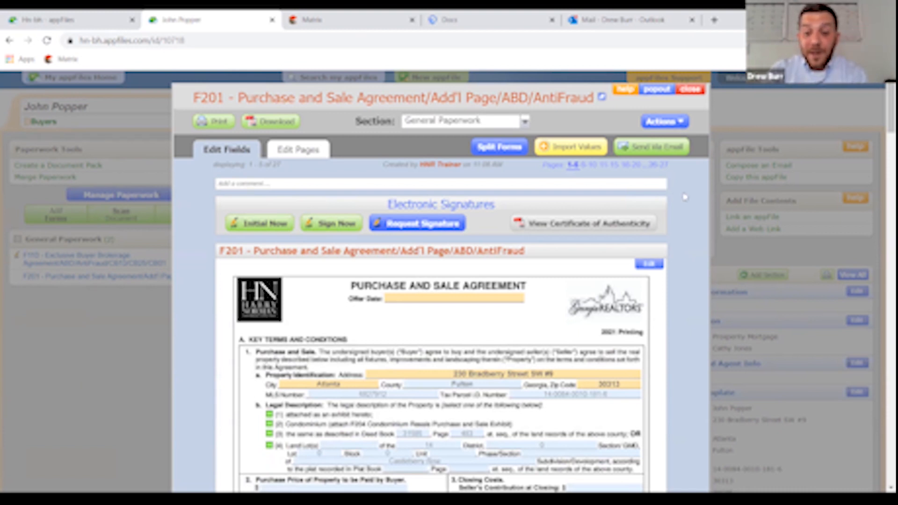
- Split all merged forms, including the Warranty Deed, into separate documents and confirm the split
{"action": "left_click", "coordinate": [500, 149]}
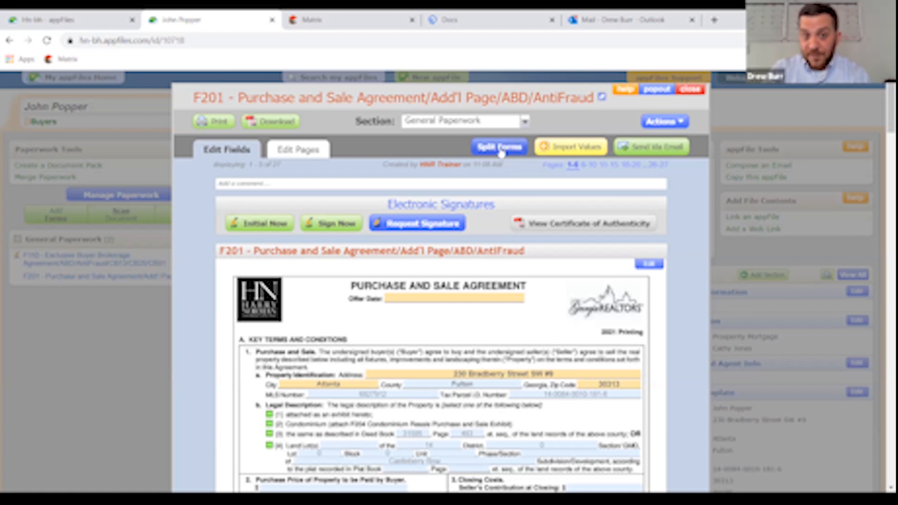
{"action": "left_click", "coordinate": [256, 250]}
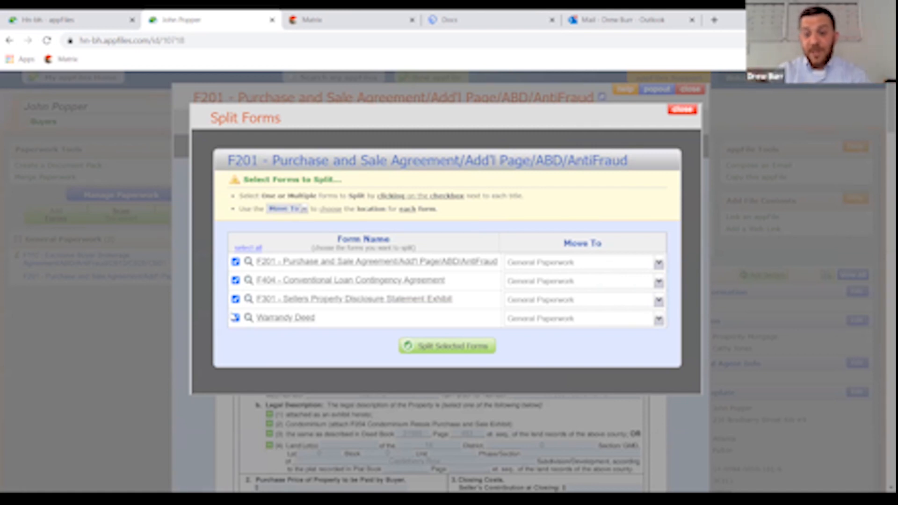
{"action": "left_click", "coordinate": [235, 318]}
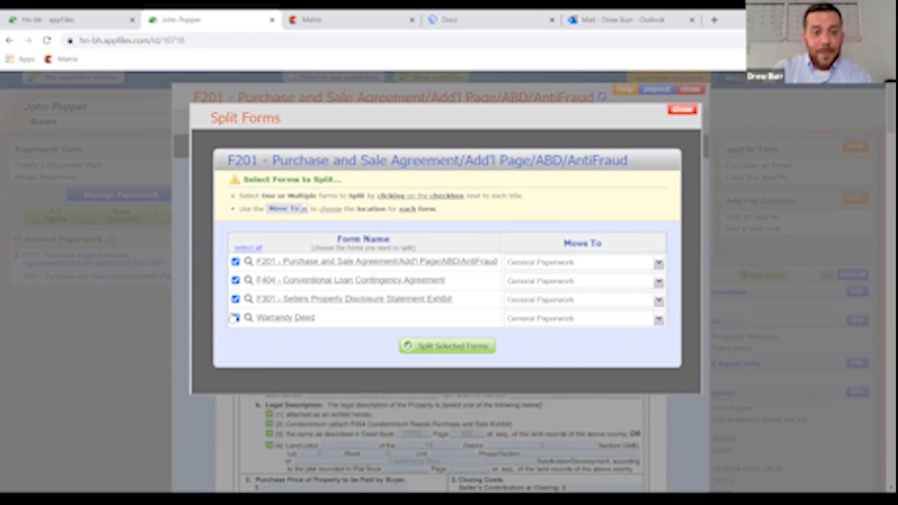
{"action": "left_click", "coordinate": [460, 352]}
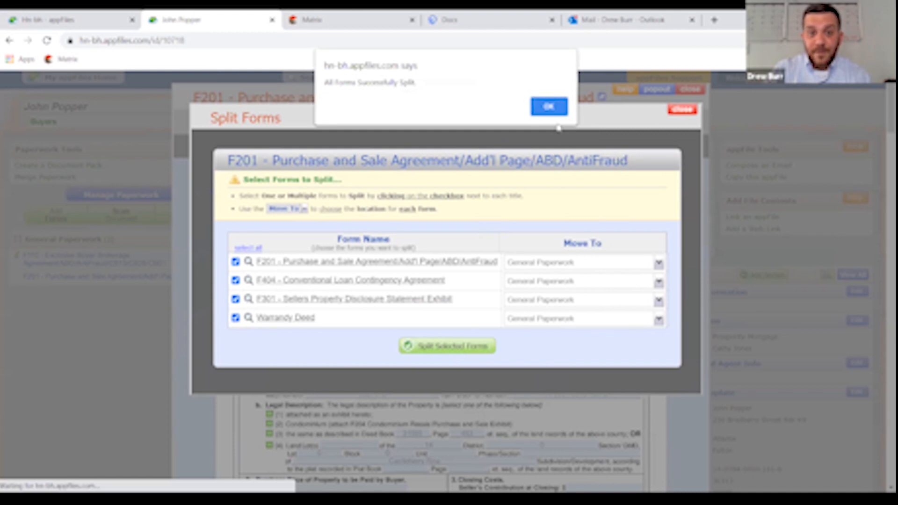
{"action": "left_click", "coordinate": [548, 106]}
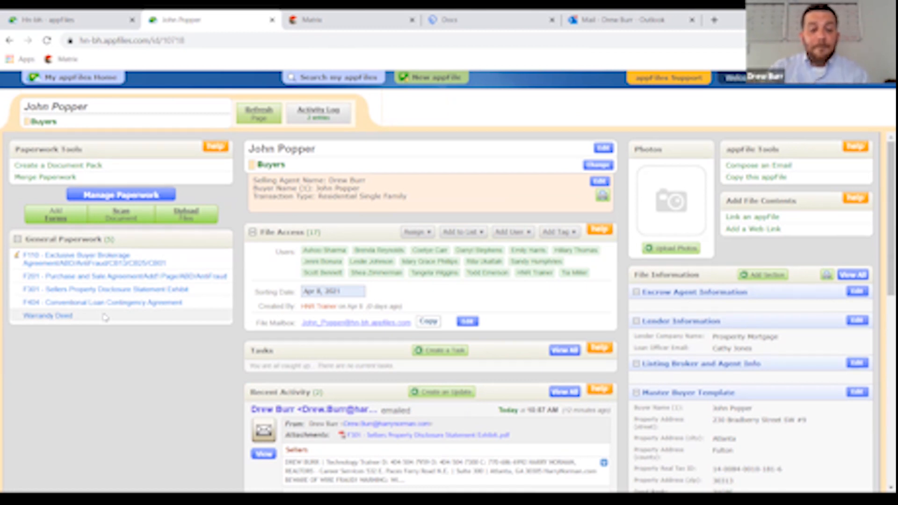
- Open the standalone 12-page F201 Purchase and Sale Agreement from General Paperwork
{"action": "left_click", "coordinate": [117, 278]}
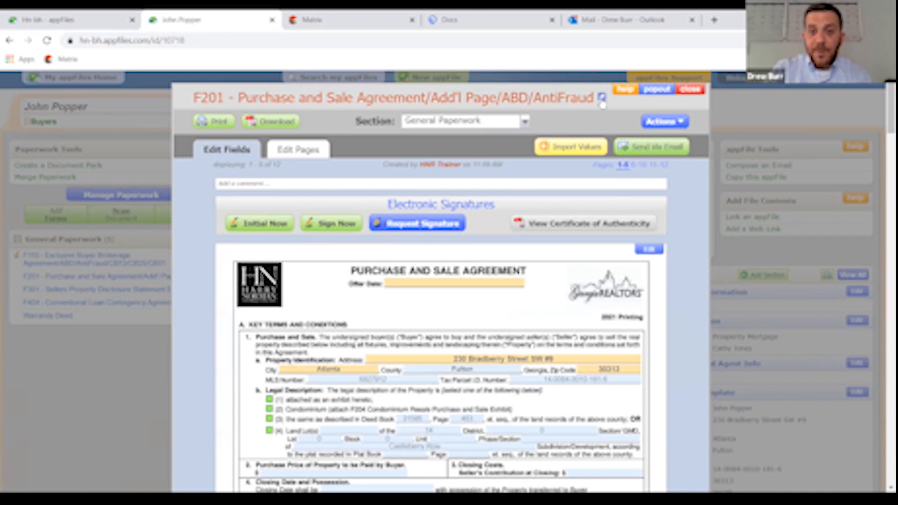
{"action": "left_click", "coordinate": [602, 98]}
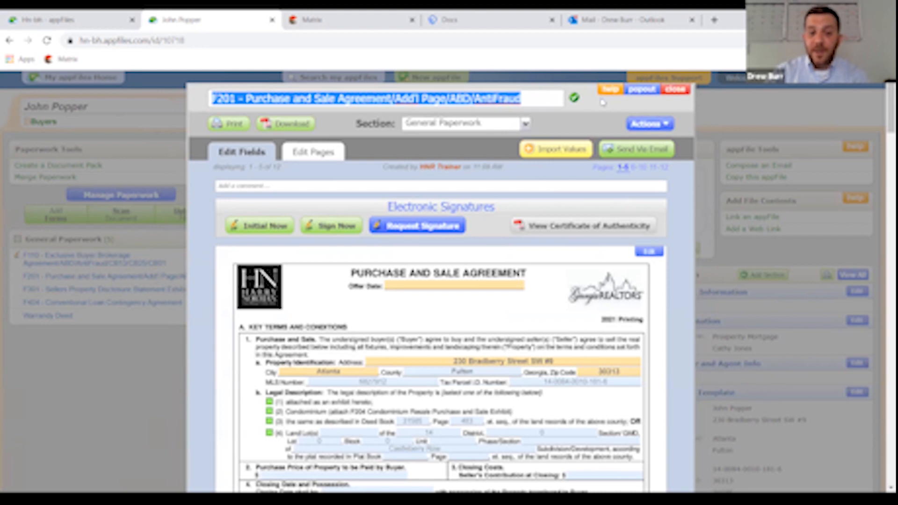
{"action": "key", "text": "BackSpace"}
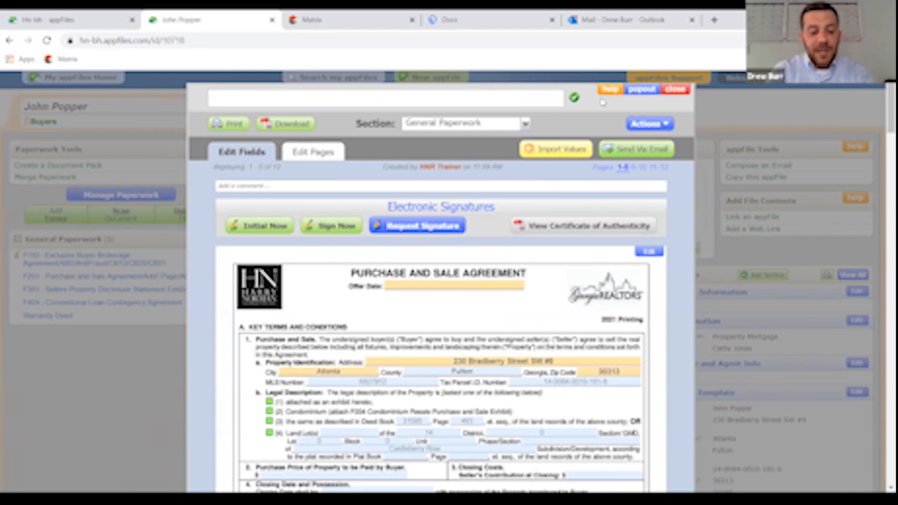
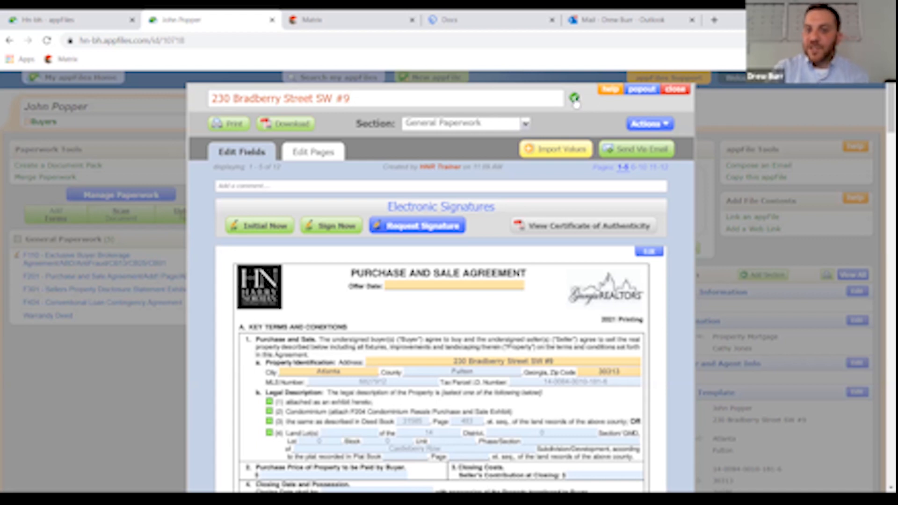
{"action": "left_click", "coordinate": [574, 98]}
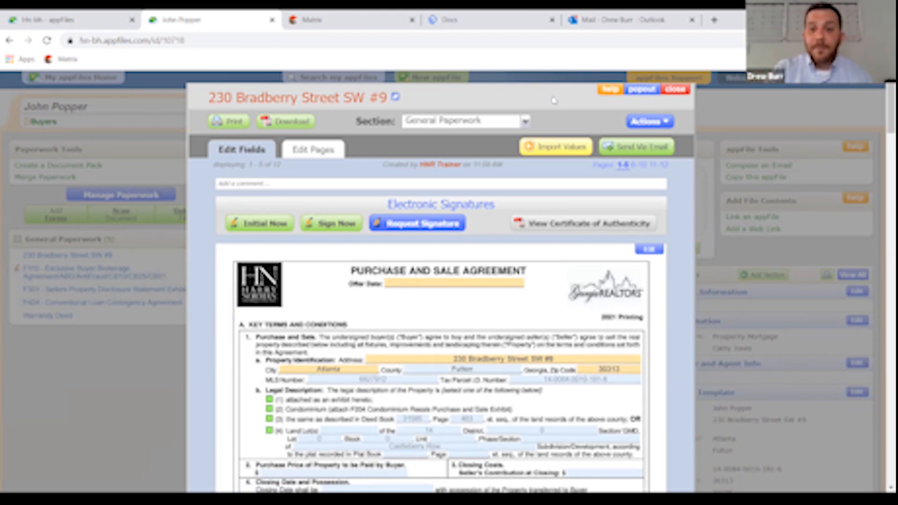
{"action": "left_click", "coordinate": [675, 89]}
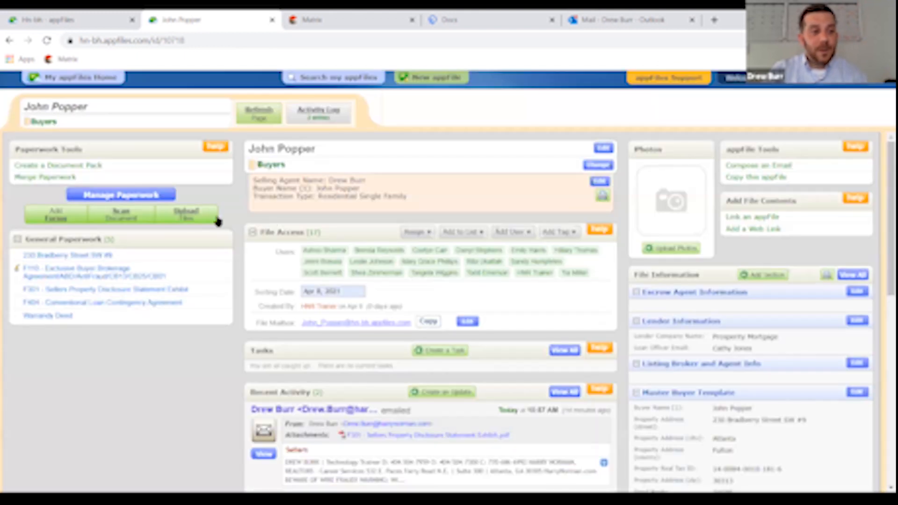
{"action": "left_click", "coordinate": [45, 178]}
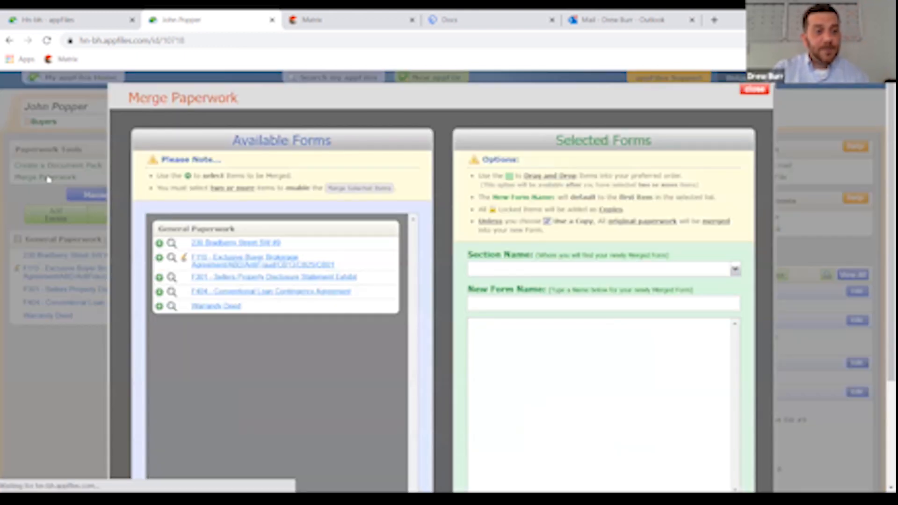
{"action": "left_click", "coordinate": [268, 282]}
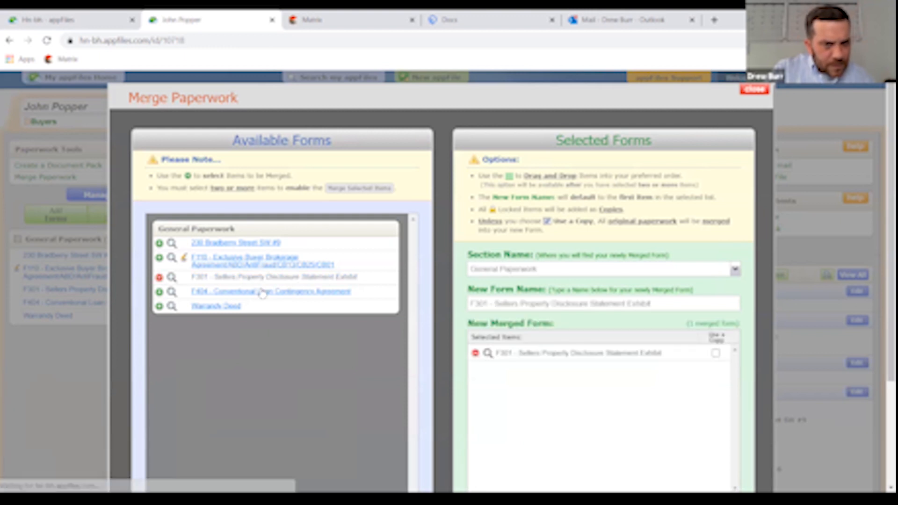
{"action": "left_click", "coordinate": [260, 292]}
{"action": "left_click", "coordinate": [238, 243]}
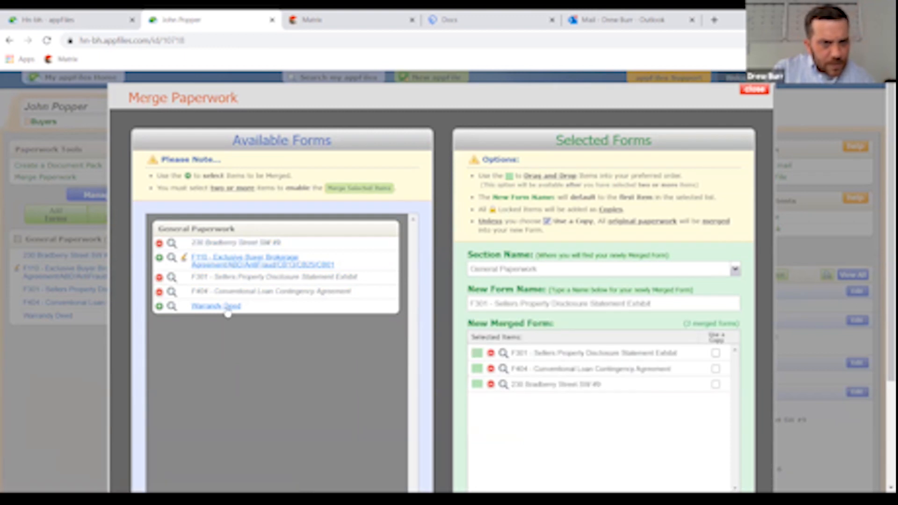
{"action": "left_click", "coordinate": [226, 307]}
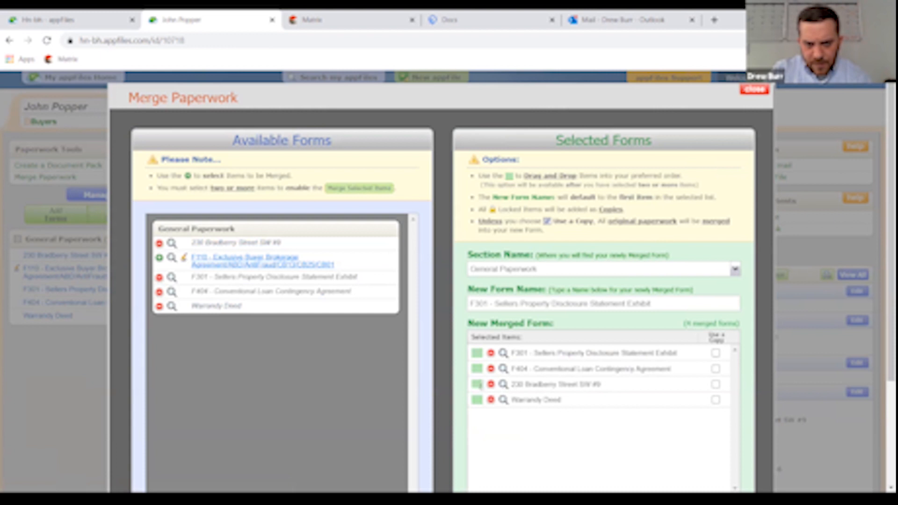
{"action": "left_click_drag", "start_coordinate": [478, 382], "coordinate": [478, 351]}
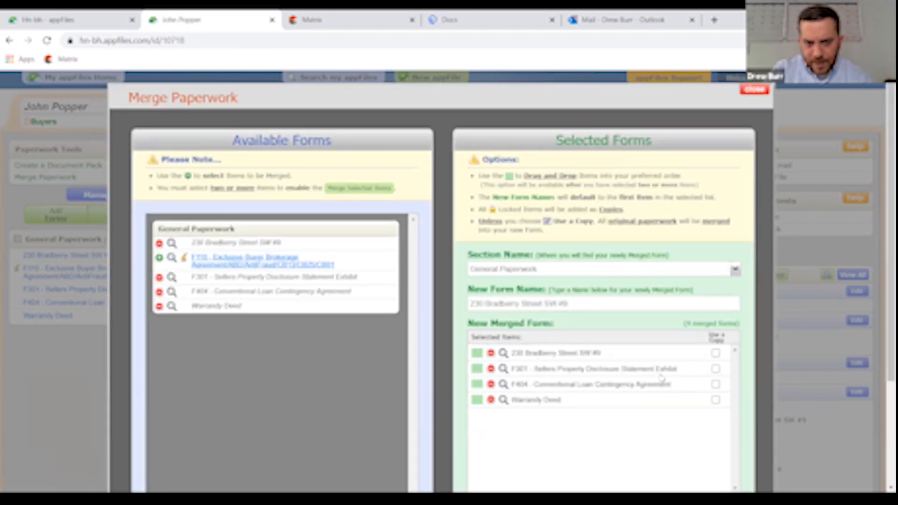
{"action": "scroll", "coordinate": [665, 370], "scroll_direction": "down", "scroll_amount": 3}
{"action": "left_click", "coordinate": [612, 394]}
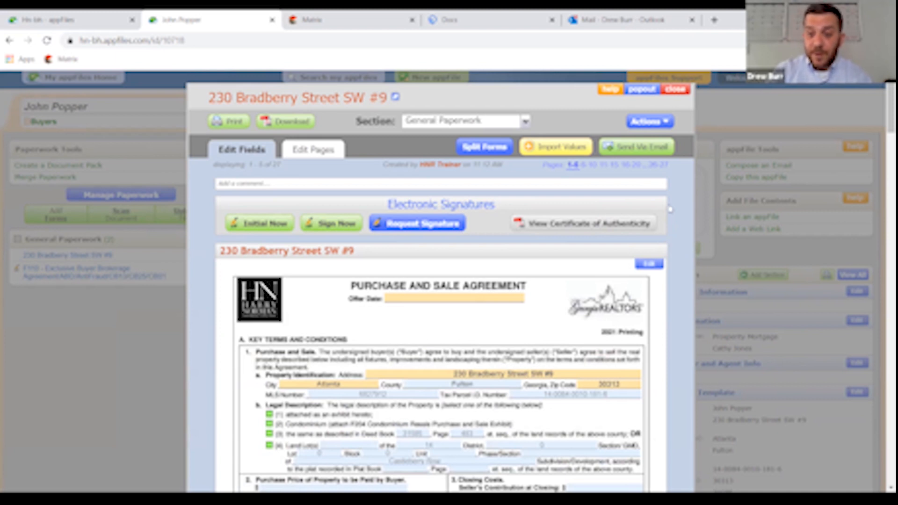
{"action": "left_click", "coordinate": [311, 157]}
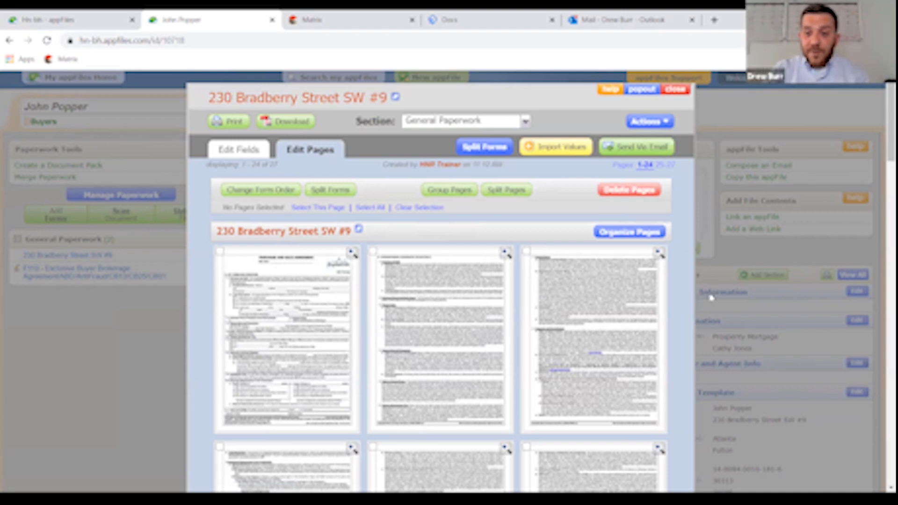
{"action": "left_click", "coordinate": [249, 193]}
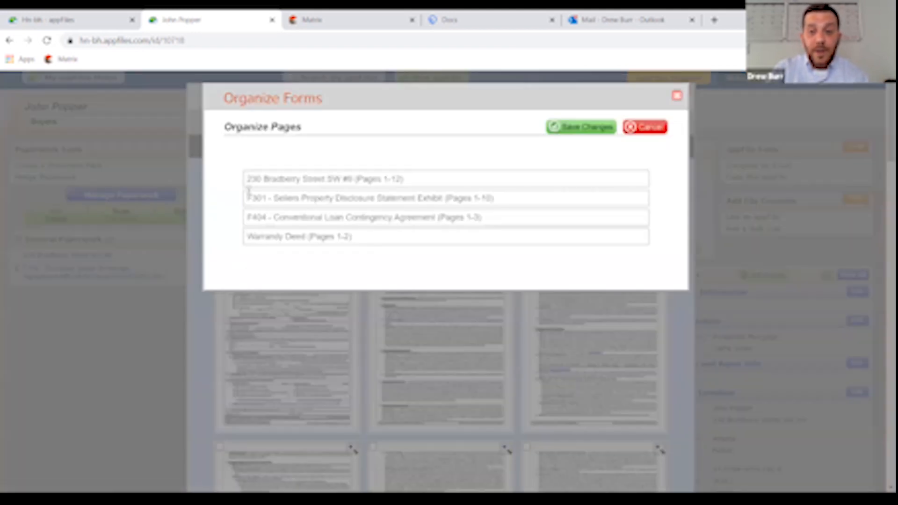
{"action": "left_click_drag", "start_coordinate": [308, 220], "coordinate": [302, 200]}
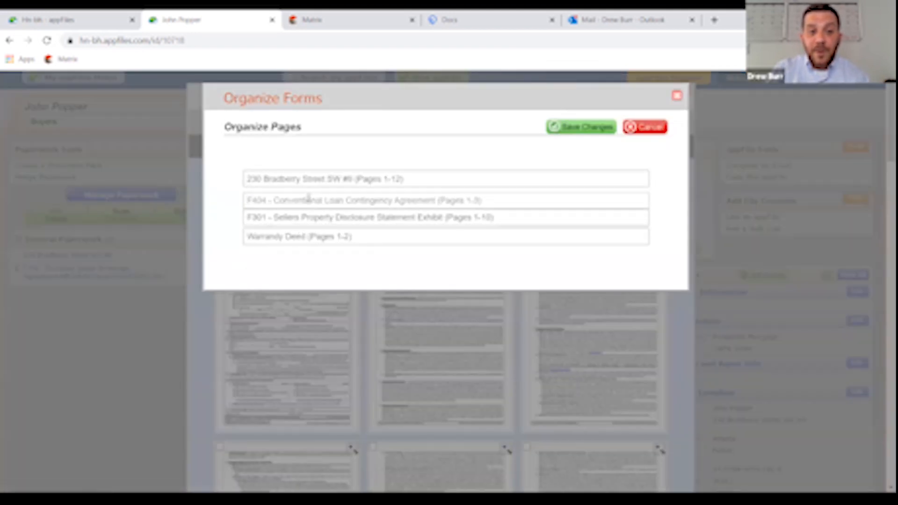
{"action": "mouse_move", "coordinate": [312, 240]}
{"action": "left_mouse_down"}
{"action": "mouse_move", "coordinate": [320, 217]}
{"action": "mouse_move", "coordinate": [320, 231]}
{"action": "left_mouse_up"}
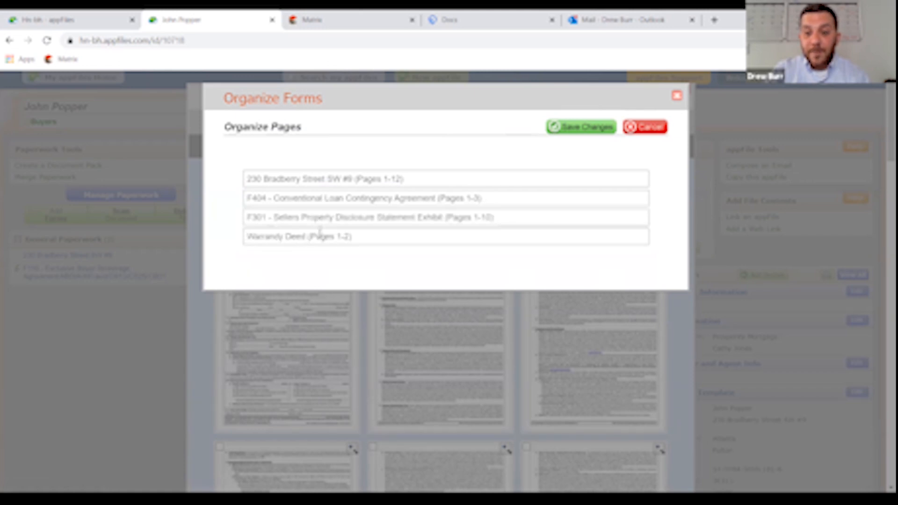
{"action": "left_click", "coordinate": [575, 131]}
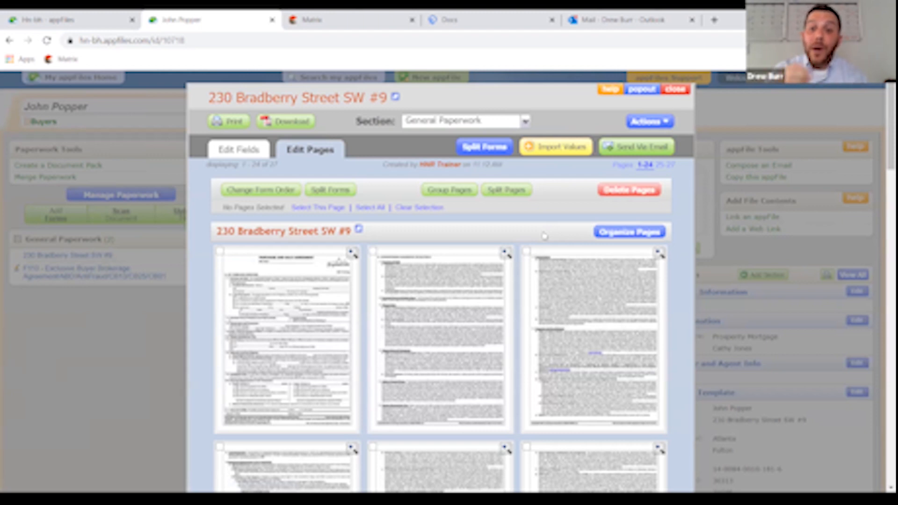
- Drag page thumbnails around in Organize Pages, restore the original page order, and save
{"action": "scroll", "coordinate": [544, 235], "scroll_direction": "down", "scroll_amount": 10}
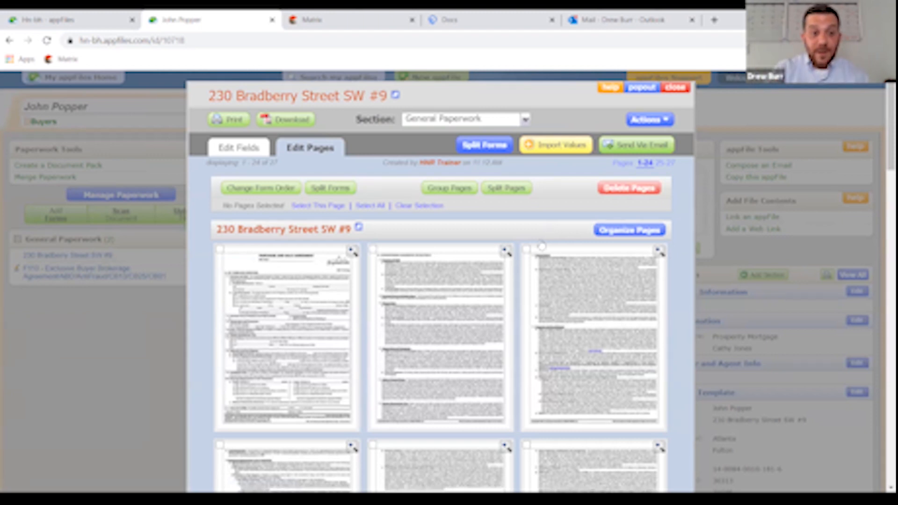
{"action": "scroll", "coordinate": [542, 246], "scroll_direction": "down", "scroll_amount": 4}
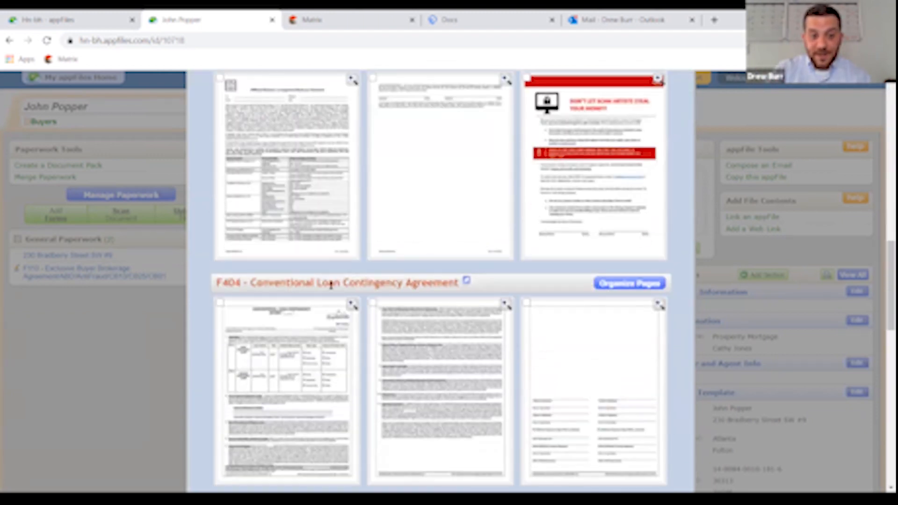
{"action": "scroll", "coordinate": [499, 308], "scroll_direction": "up", "scroll_amount": 15}
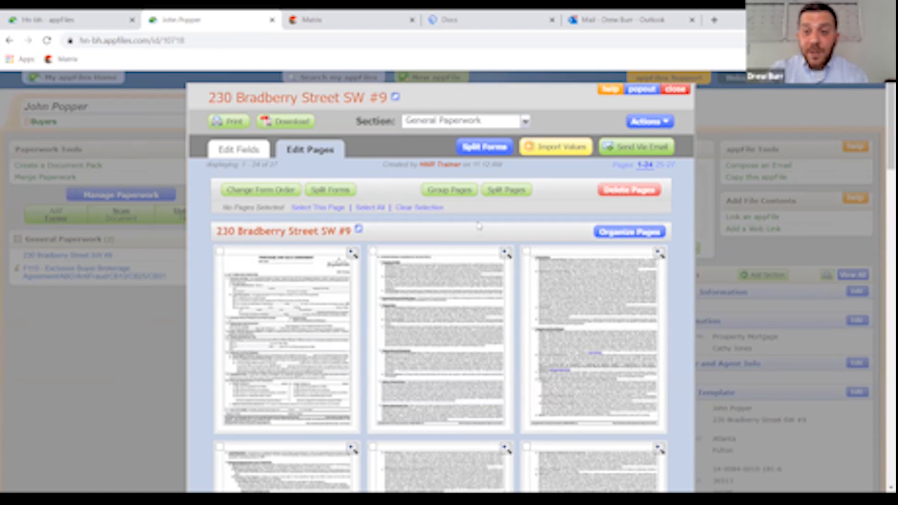
{"action": "left_click", "coordinate": [635, 236]}
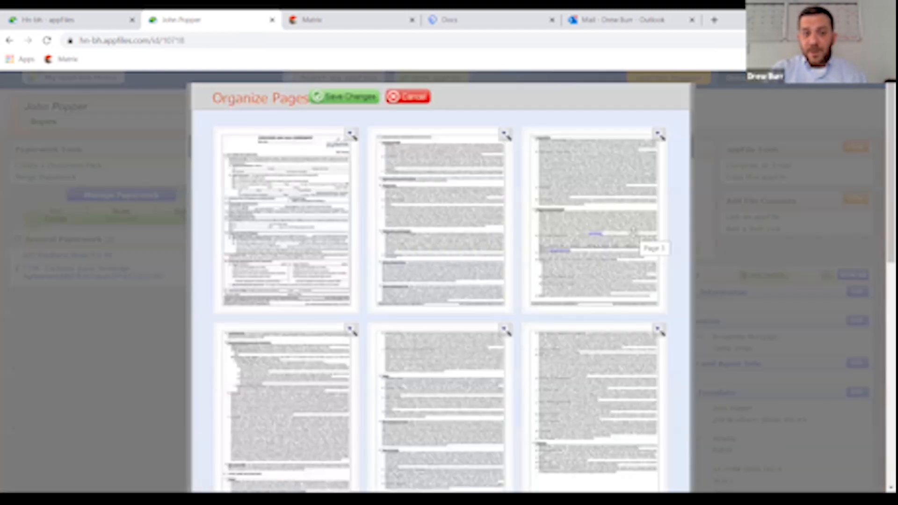
{"action": "left_click_drag", "start_coordinate": [590, 216], "coordinate": [431, 224]}
{"action": "left_click_drag", "start_coordinate": [563, 176], "coordinate": [398, 201]}
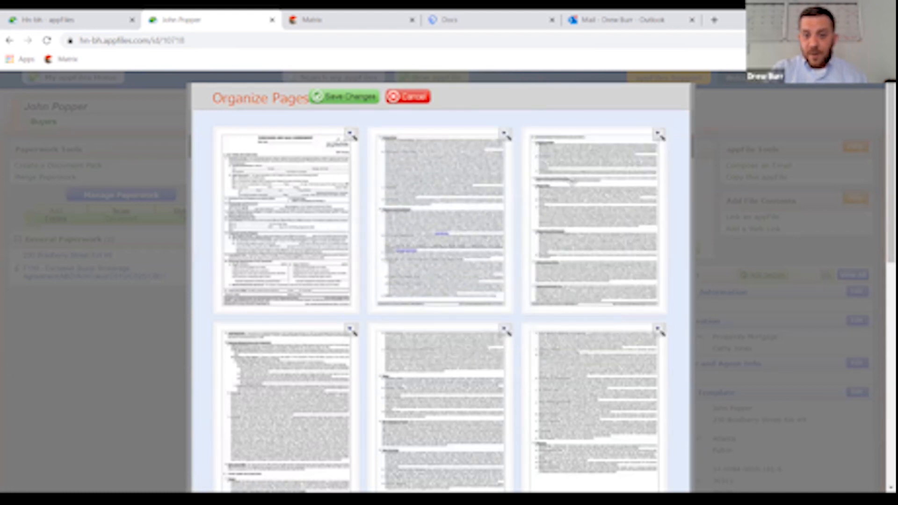
{"action": "left_click_drag", "start_coordinate": [571, 178], "coordinate": [423, 215]}
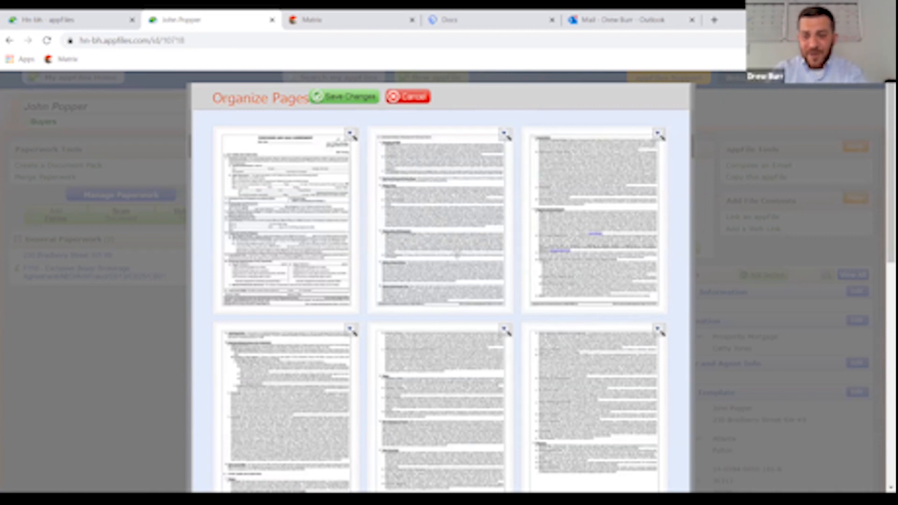
{"action": "left_click_drag", "start_coordinate": [621, 458], "coordinate": [619, 417]}
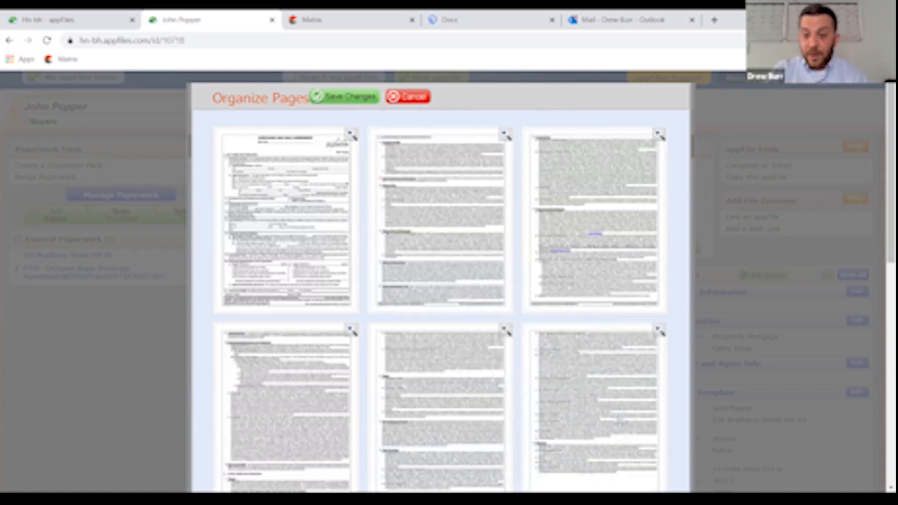
{"action": "left_click", "coordinate": [349, 98]}
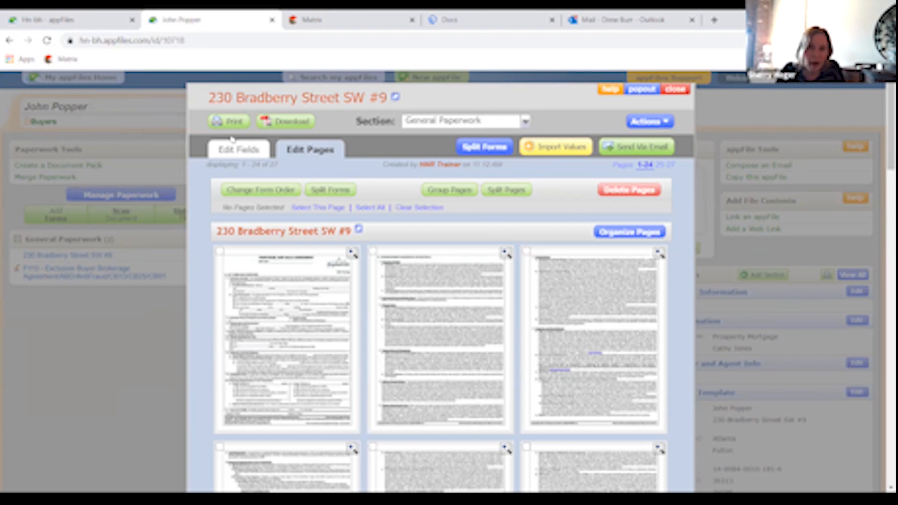
{"action": "left_click", "coordinate": [239, 149]}
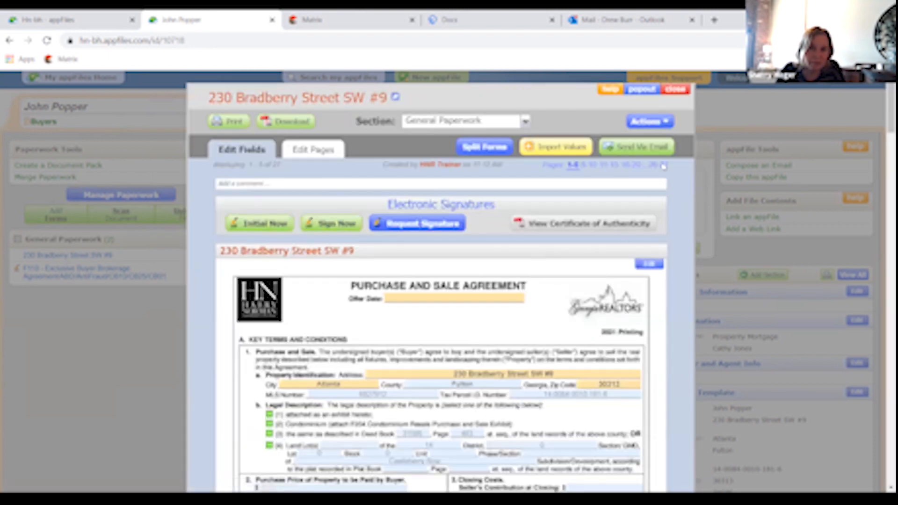
{"action": "left_click", "coordinate": [666, 123]}
{"action": "left_click", "coordinate": [598, 189]}
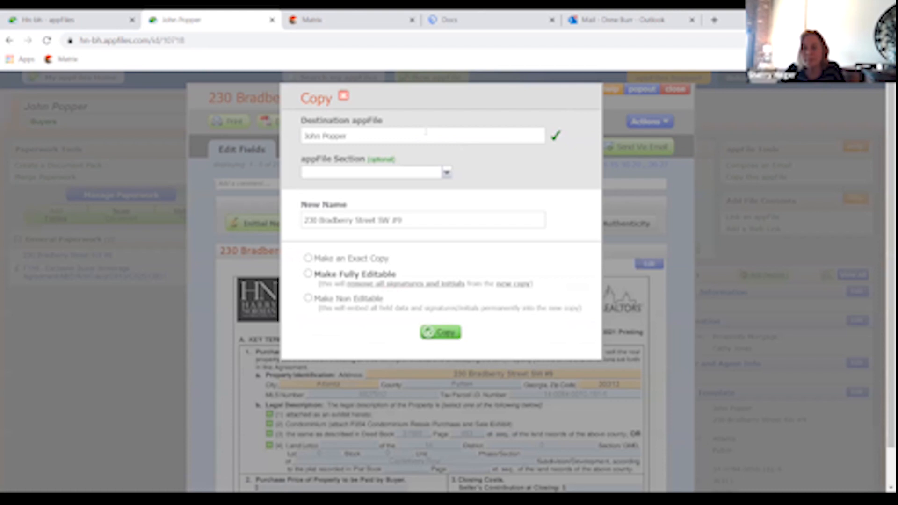
{"action": "left_click", "coordinate": [442, 219]}
{"action": "type", "text": "-"}
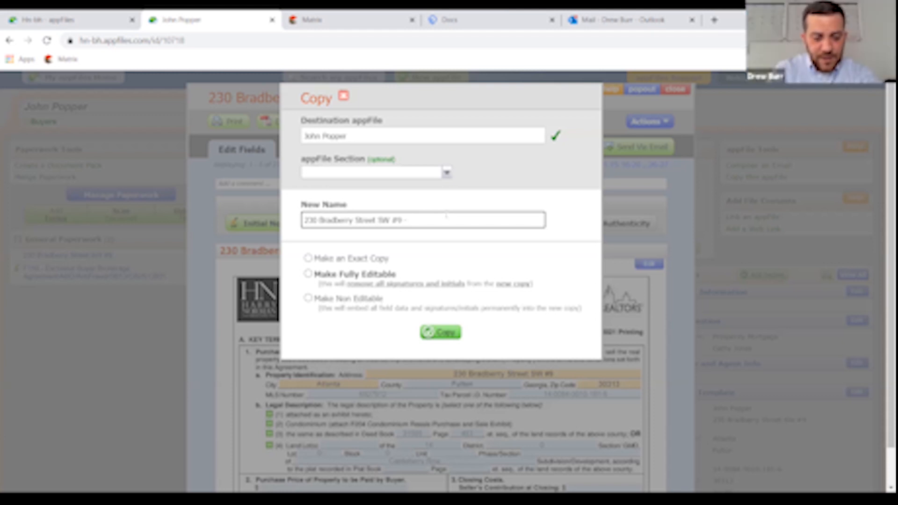
{"action": "type", "text": "Main"}
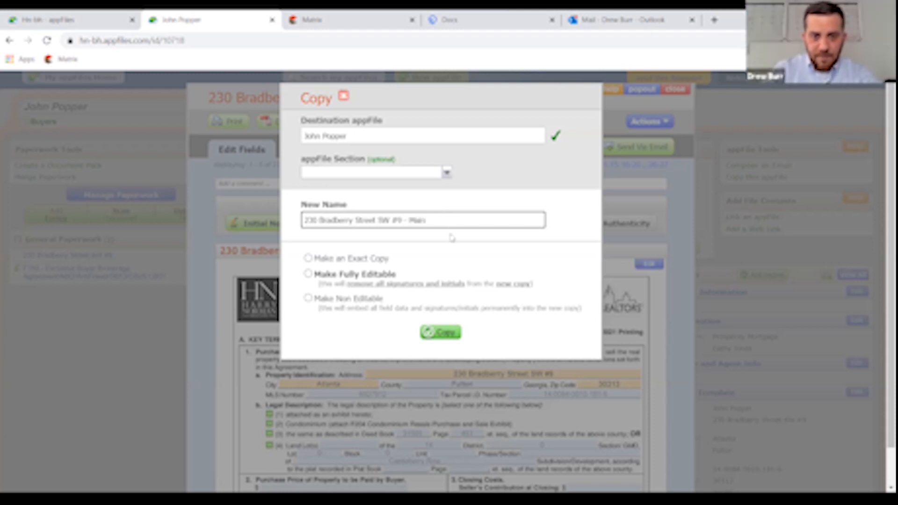
{"action": "left_click", "coordinate": [435, 334]}
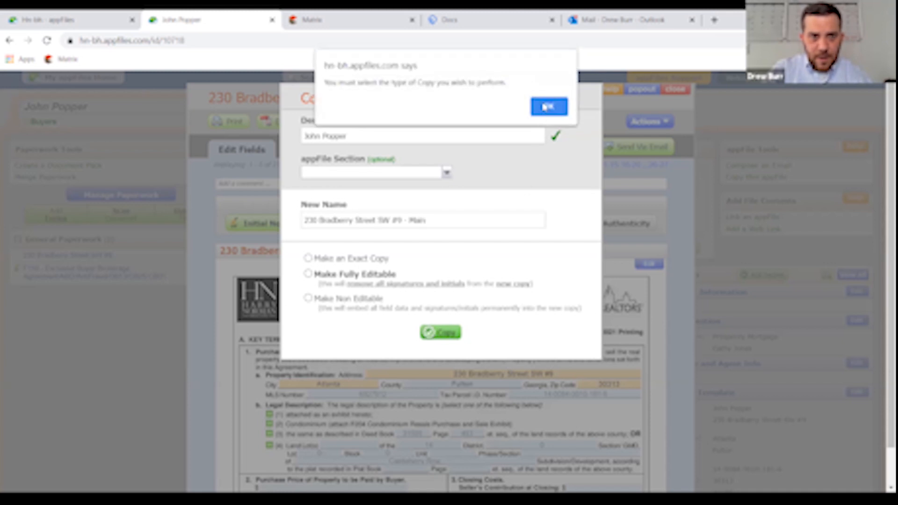
{"action": "left_click", "coordinate": [547, 107]}
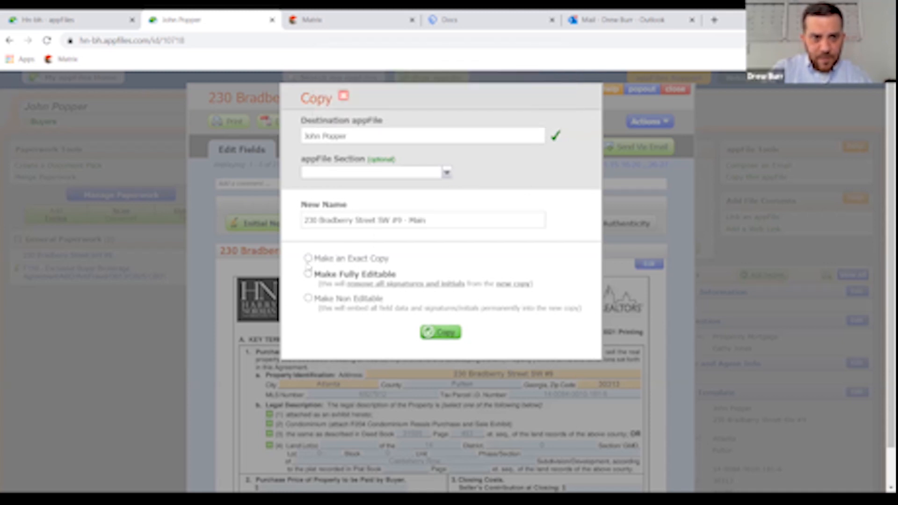
{"action": "left_click", "coordinate": [308, 259]}
{"action": "left_click", "coordinate": [429, 332]}
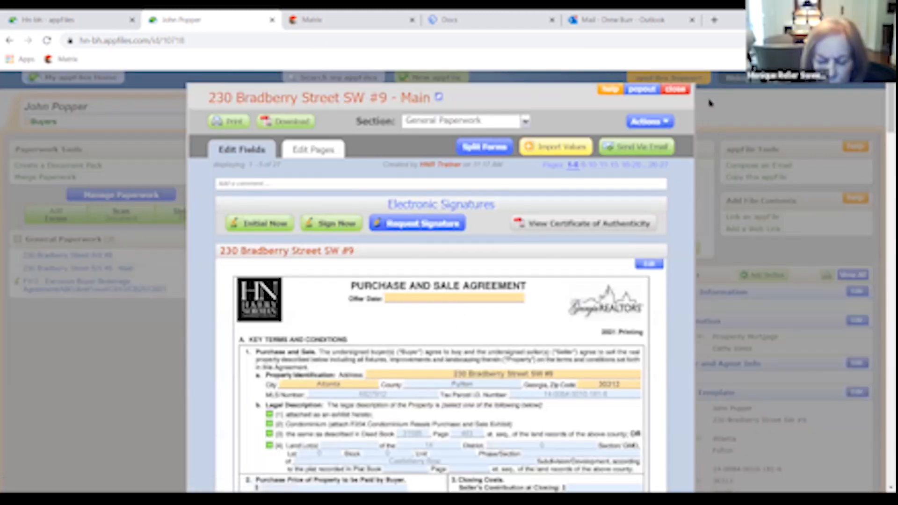
{"action": "left_click", "coordinate": [678, 90]}
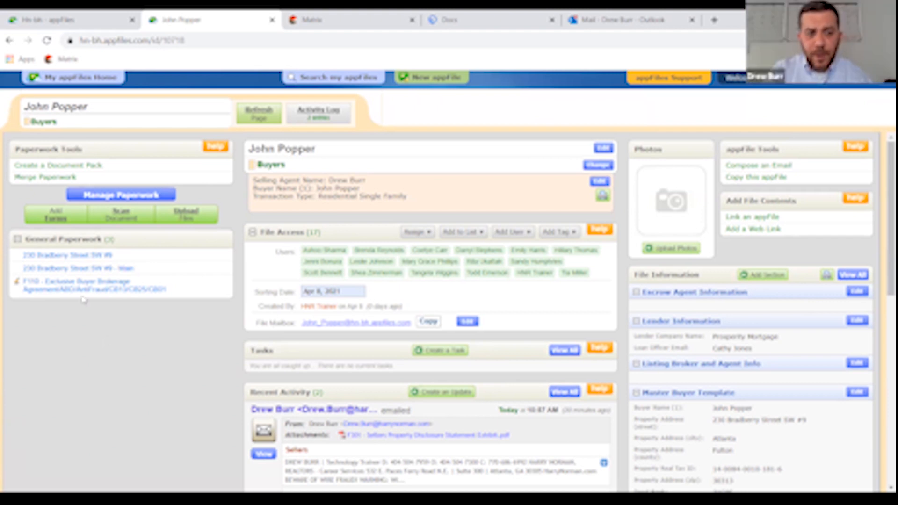
{"action": "left_click", "coordinate": [106, 272]}
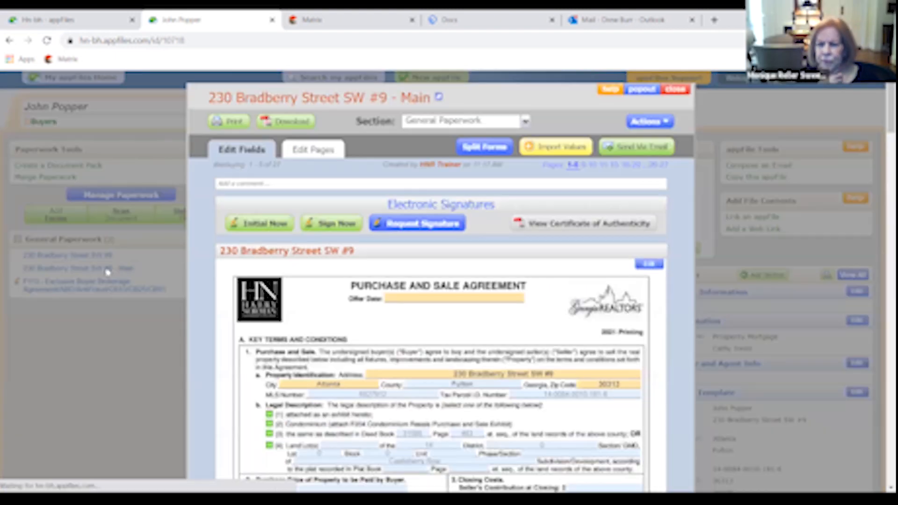
{"action": "left_click", "coordinate": [676, 90]}
{"action": "left_click", "coordinate": [85, 259]}
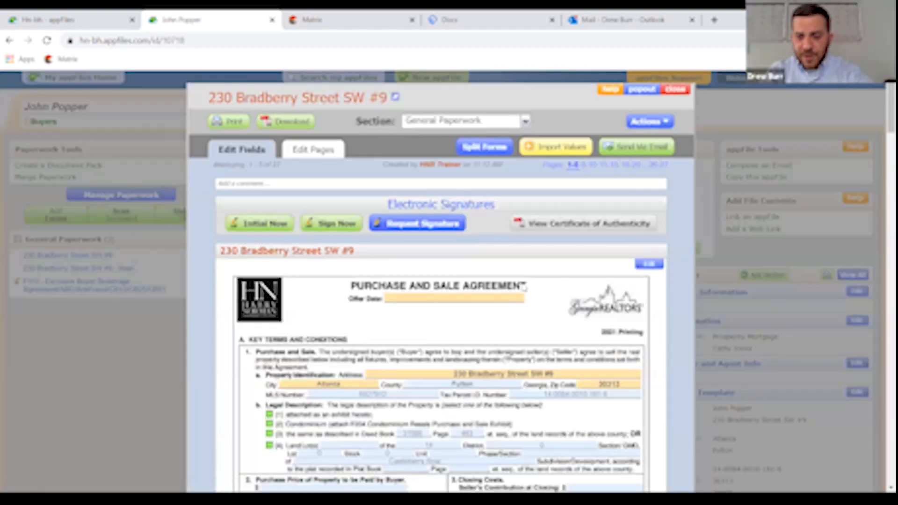
- Make an exact copy of the property form, named with a ' - Base' suffix
{"action": "left_click", "coordinate": [651, 122]}
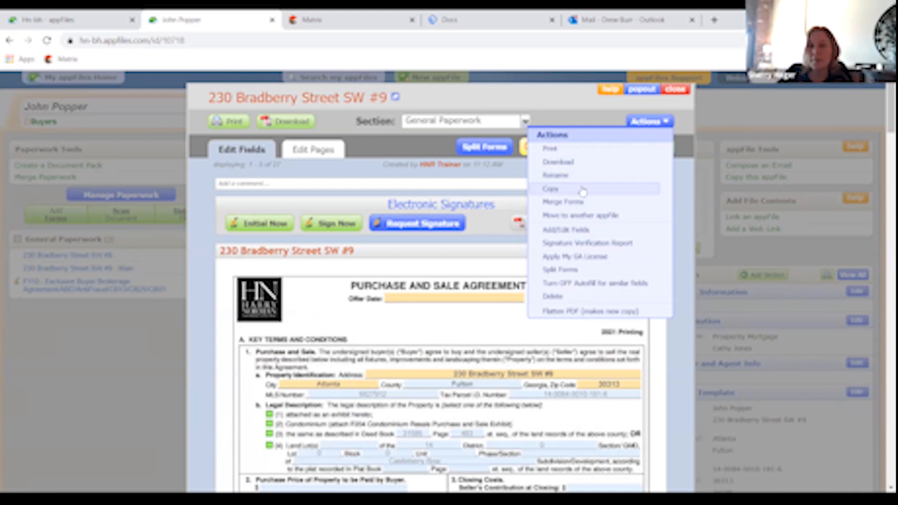
{"action": "left_click", "coordinate": [551, 189]}
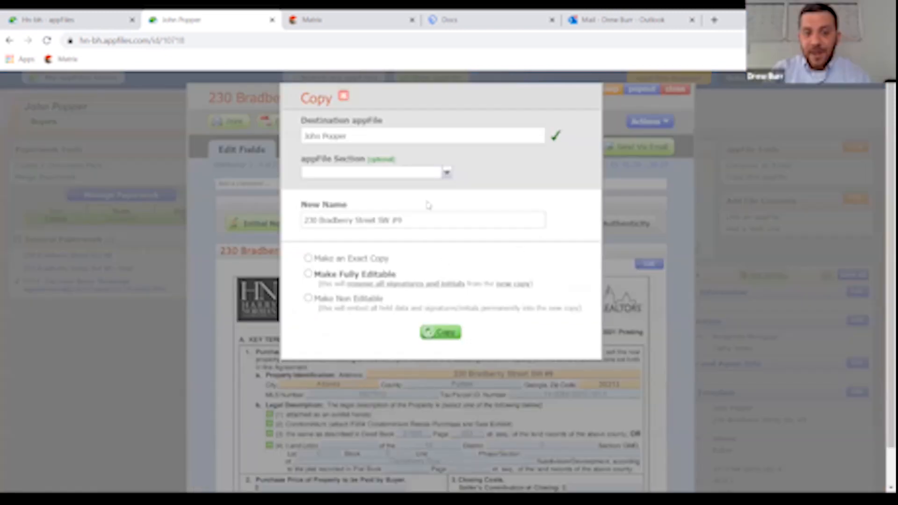
{"action": "left_click", "coordinate": [423, 222]}
{"action": "type", "text": "-"}
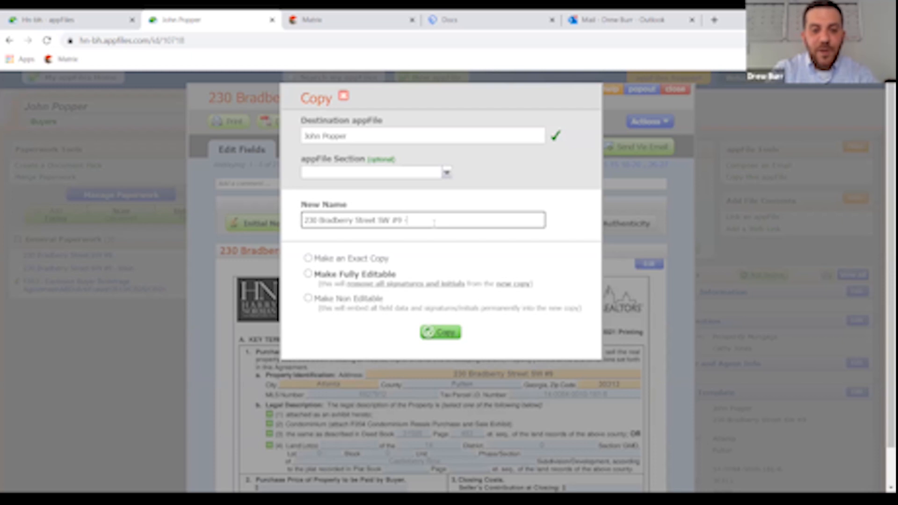
{"action": "type", "text": " Basic"}
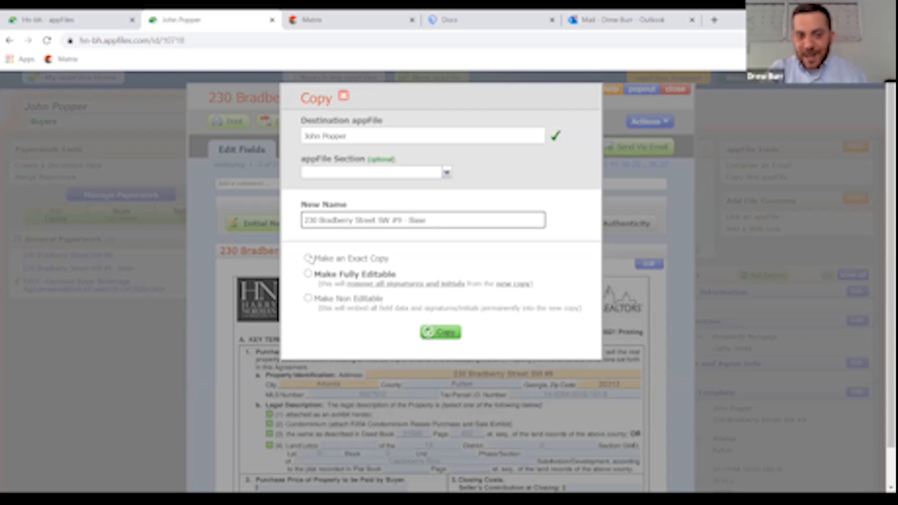
{"action": "left_click", "coordinate": [308, 258]}
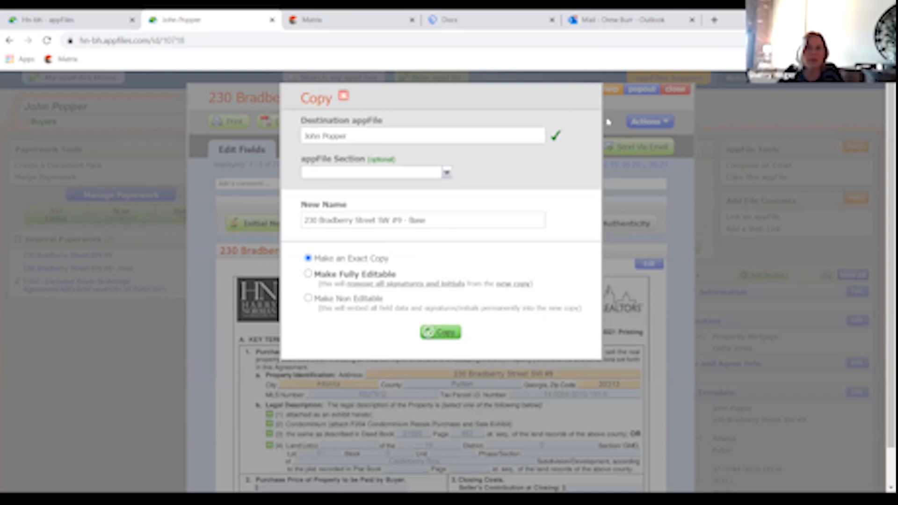
{"action": "left_click", "coordinate": [440, 333]}
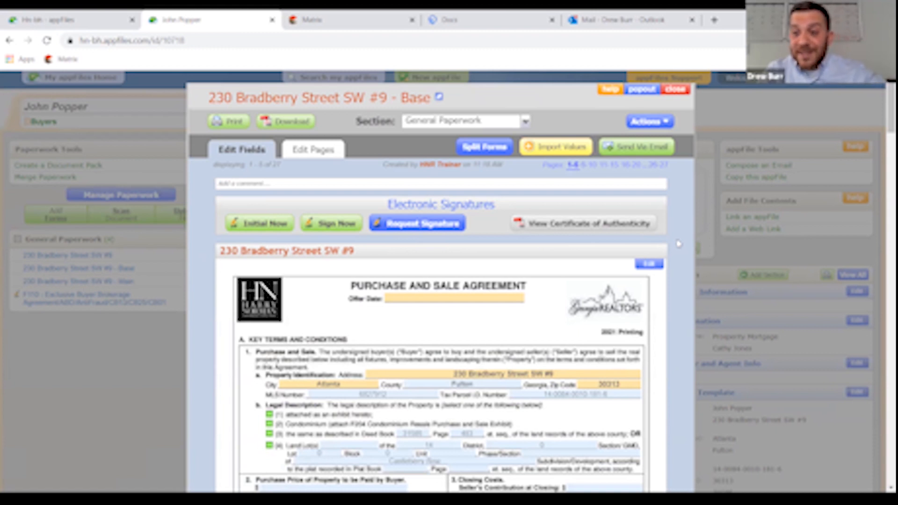
- Delete the ' - Base' copy of the form, then open its ' - Main' copy
{"action": "left_click", "coordinate": [675, 89]}
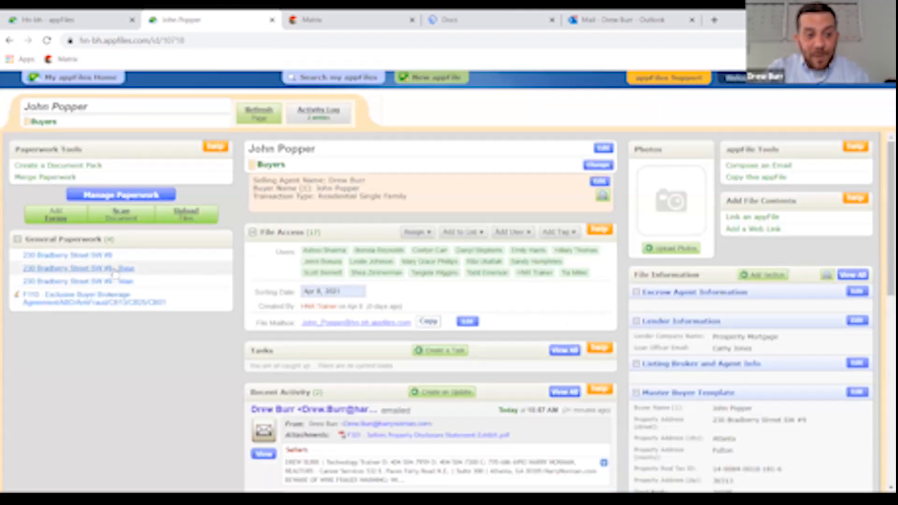
{"action": "left_click", "coordinate": [123, 269]}
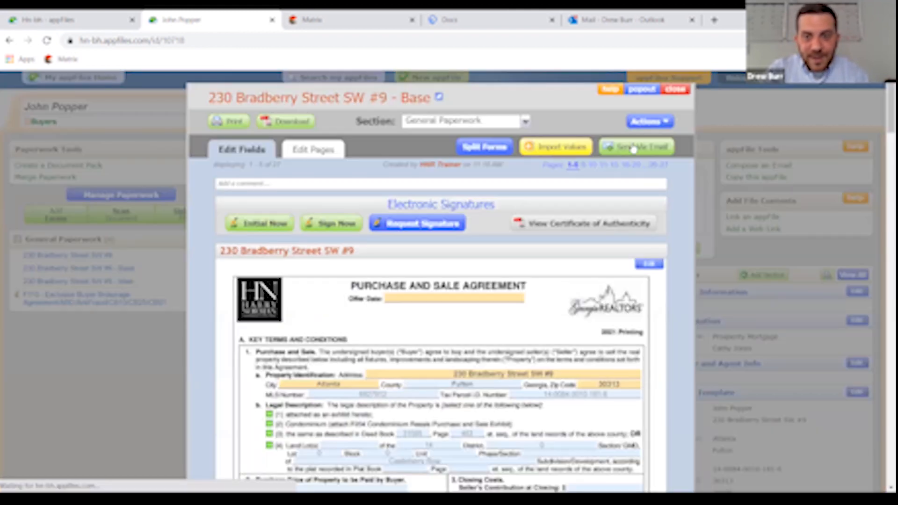
{"action": "left_click", "coordinate": [648, 122]}
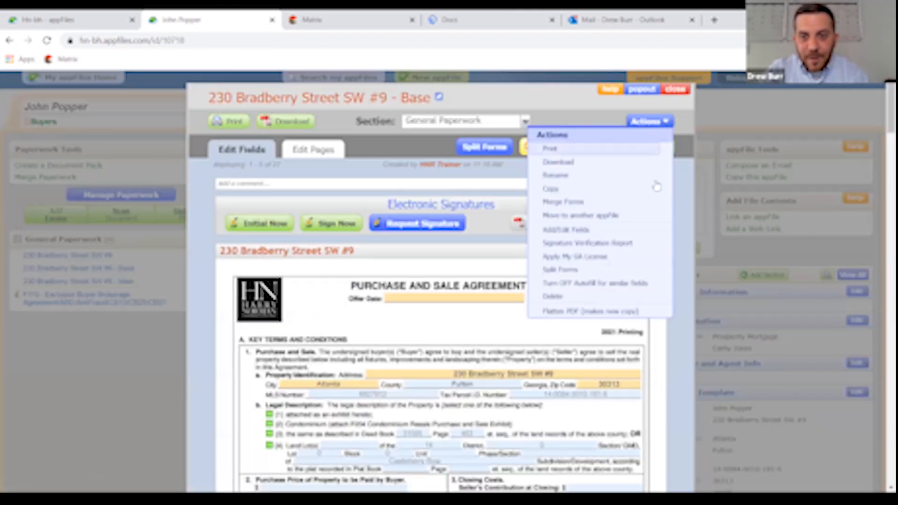
{"action": "left_click", "coordinate": [575, 298]}
{"action": "left_click", "coordinate": [497, 109]}
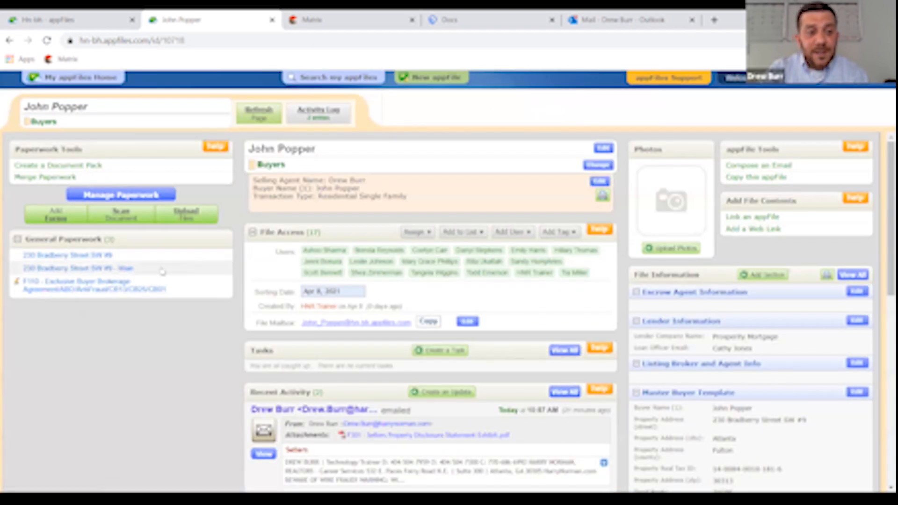
{"action": "left_click", "coordinate": [111, 270]}
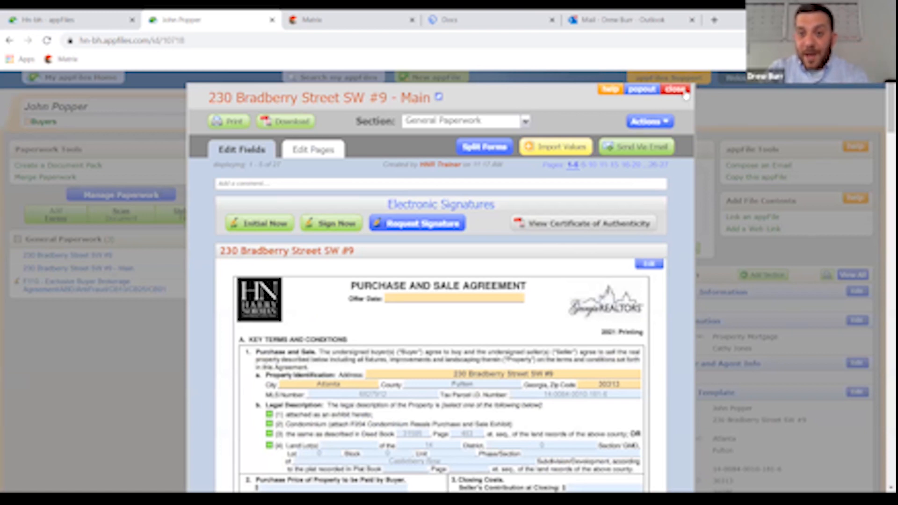
- Dismiss the Main form's Actions list without choosing anything and close the form
{"action": "left_click", "coordinate": [655, 122]}
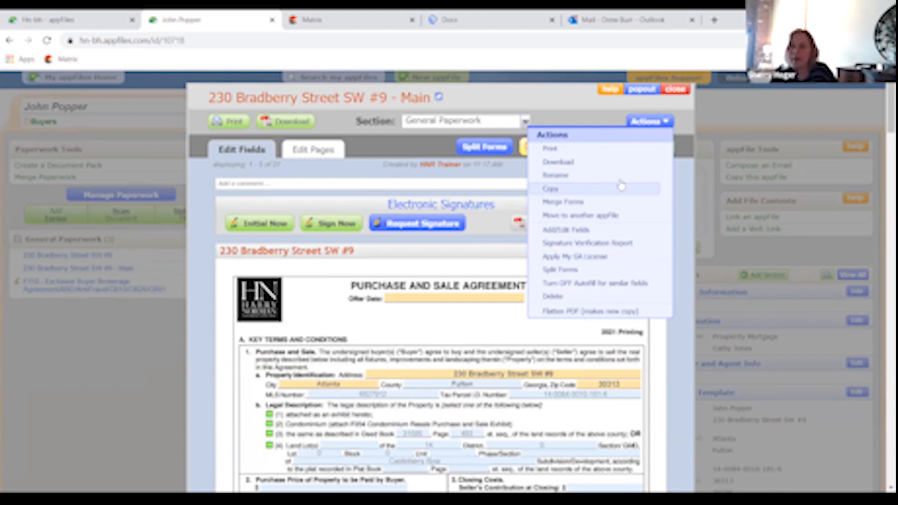
{"action": "left_click", "coordinate": [684, 186]}
{"action": "left_click", "coordinate": [676, 89]}
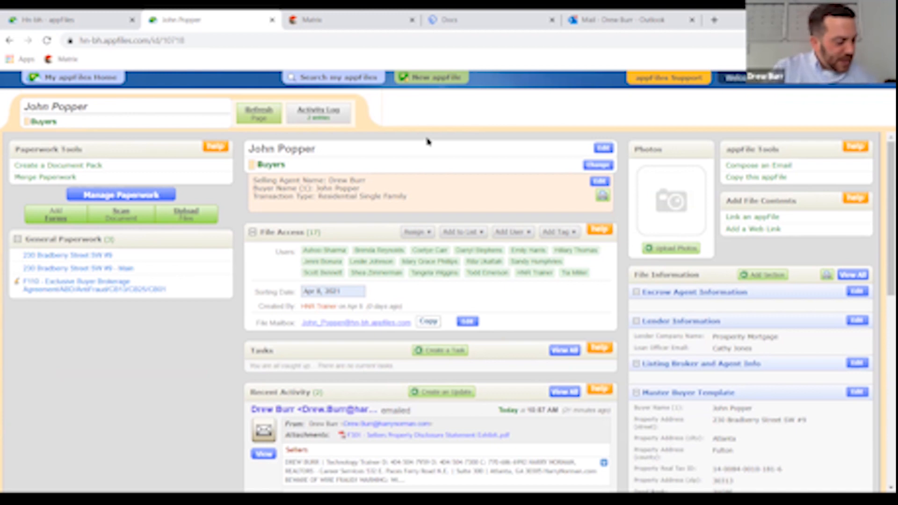
{"action": "left_click", "coordinate": [103, 289]}
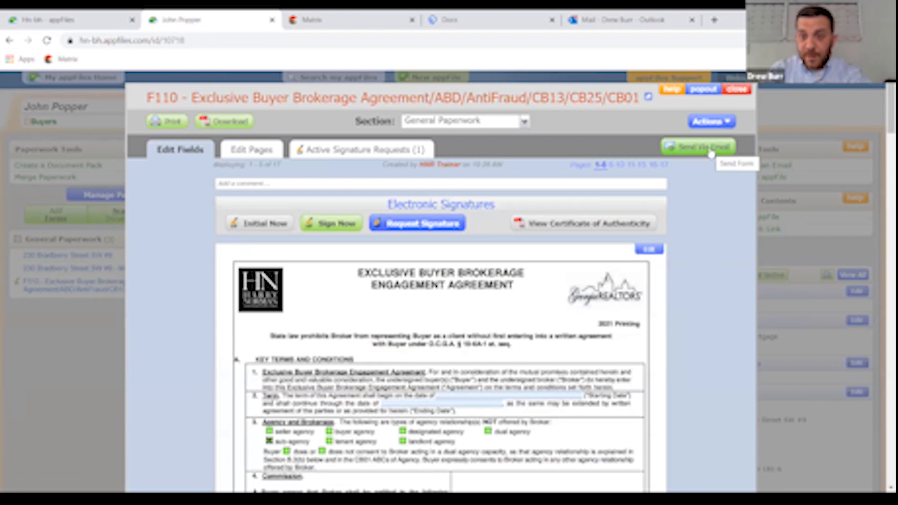
{"action": "left_click", "coordinate": [711, 152]}
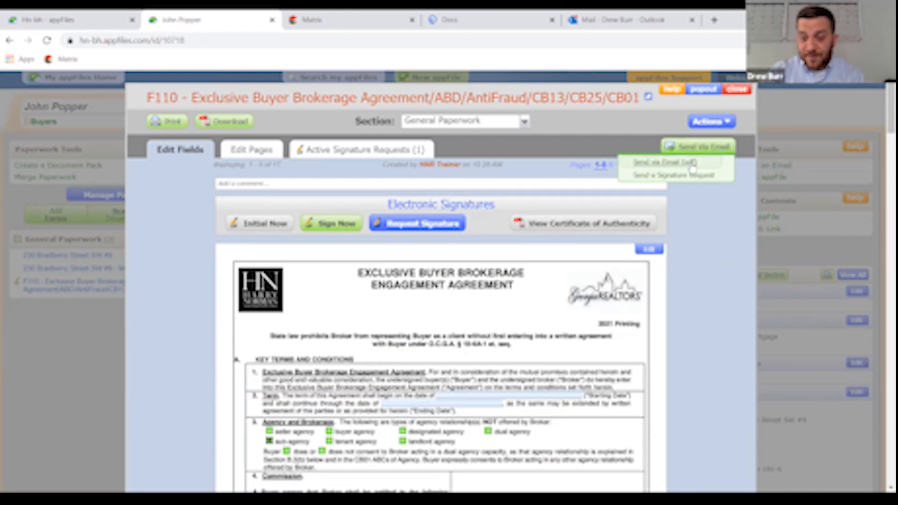
{"action": "left_click", "coordinate": [738, 89]}
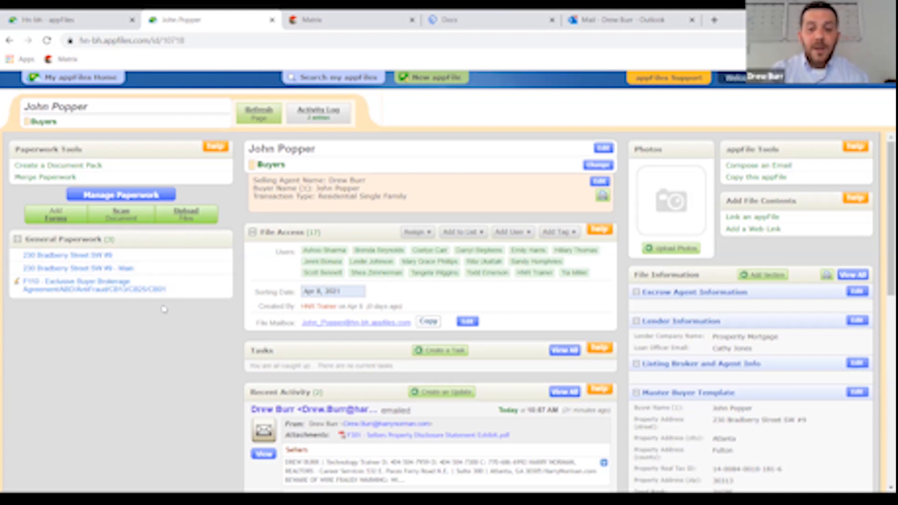
- File the F110 Exclusive Buyer Brokerage Agreement under the Broker Docs section
{"action": "left_click", "coordinate": [93, 287]}
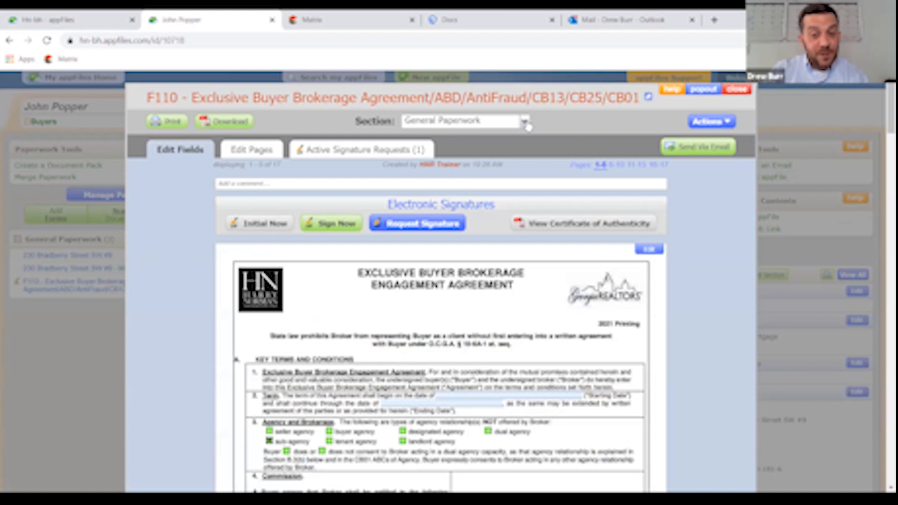
{"action": "left_click", "coordinate": [525, 122]}
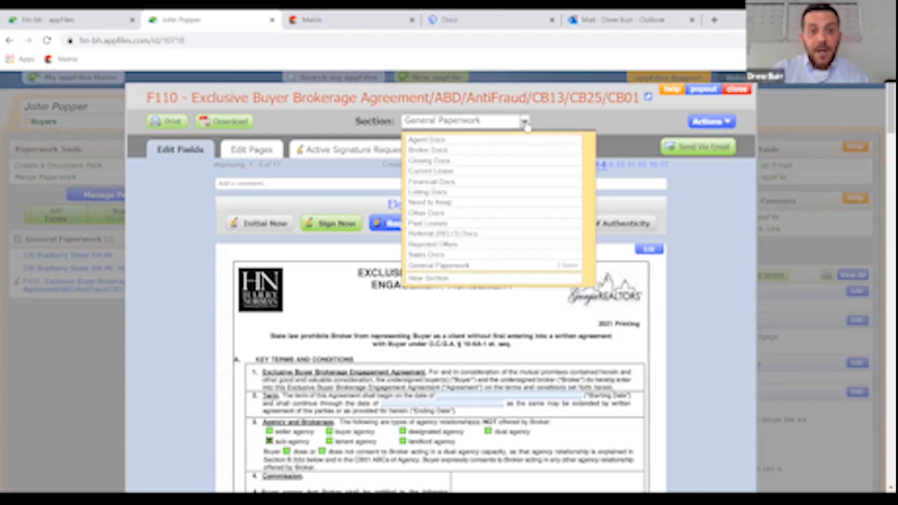
{"action": "left_click", "coordinate": [486, 150]}
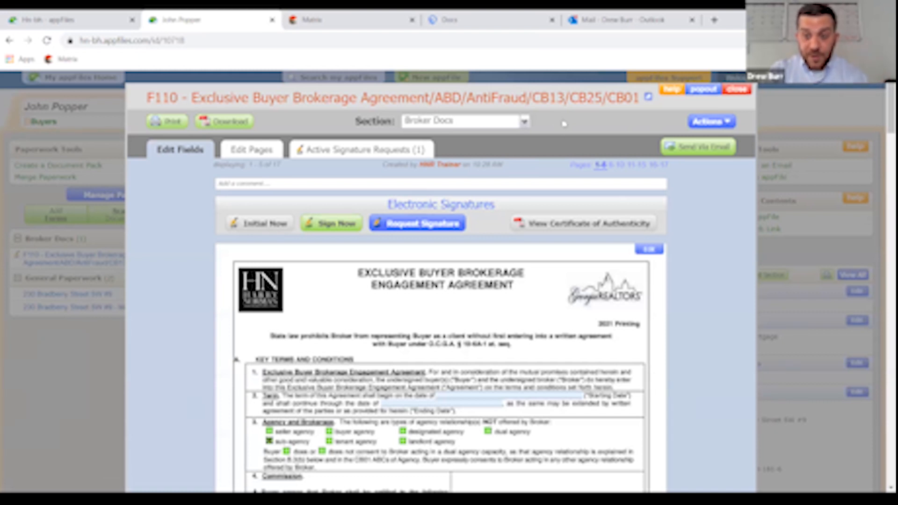
- Close the F110 form and start a new update on the file
{"action": "left_click", "coordinate": [742, 95]}
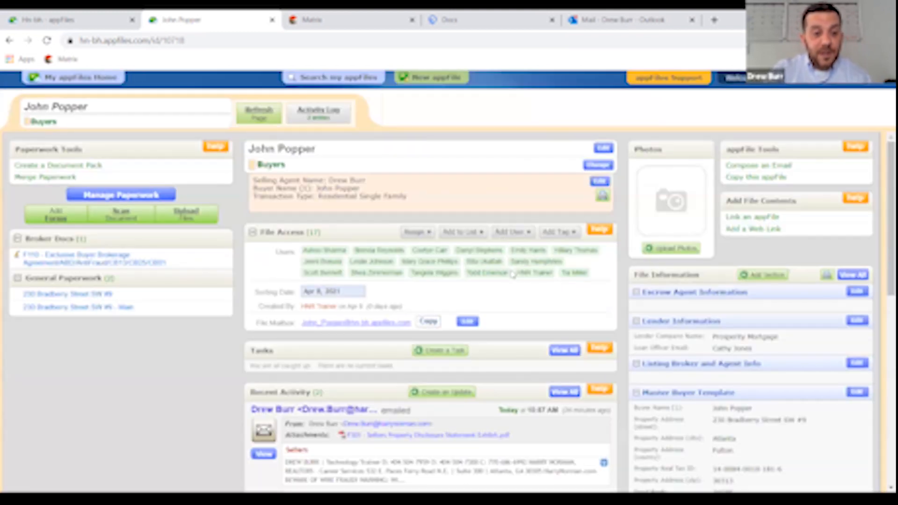
{"action": "scroll", "coordinate": [519, 267], "scroll_direction": "down", "scroll_amount": 2}
{"action": "scroll", "coordinate": [519, 267], "scroll_direction": "down", "scroll_amount": 2}
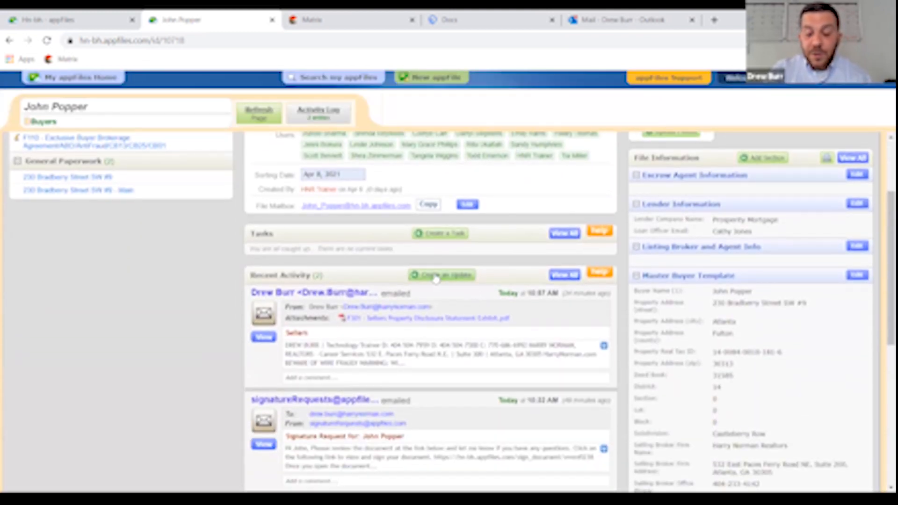
{"action": "left_click", "coordinate": [435, 276]}
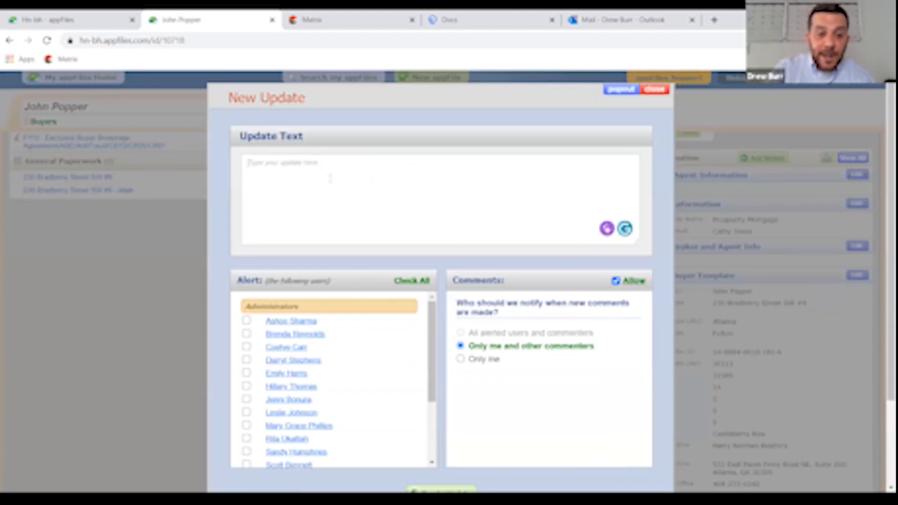
- Alert one colleague, write a short greeting, and close the draft without posting
{"action": "scroll", "coordinate": [334, 381], "scroll_direction": "down", "scroll_amount": 3}
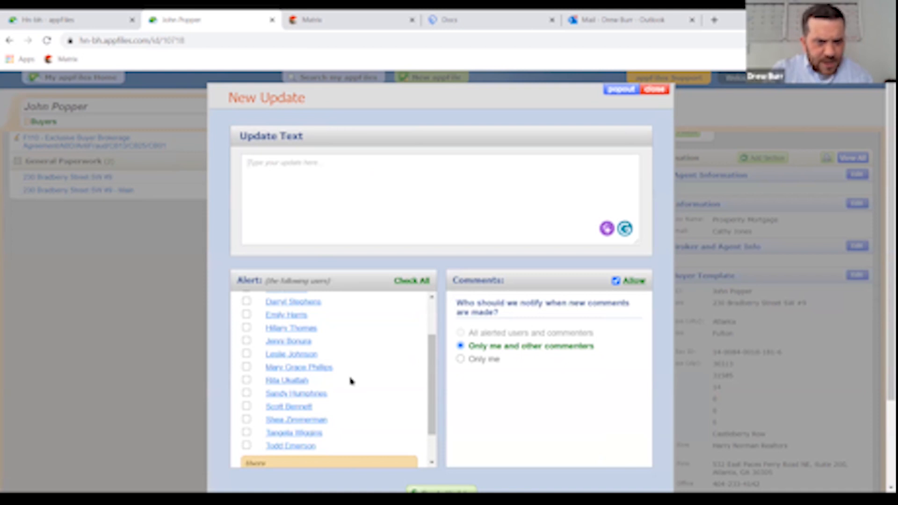
{"action": "left_click", "coordinate": [246, 367]}
{"action": "left_click", "coordinate": [305, 165]}
{"action": "type", "text": "Hey MG"}
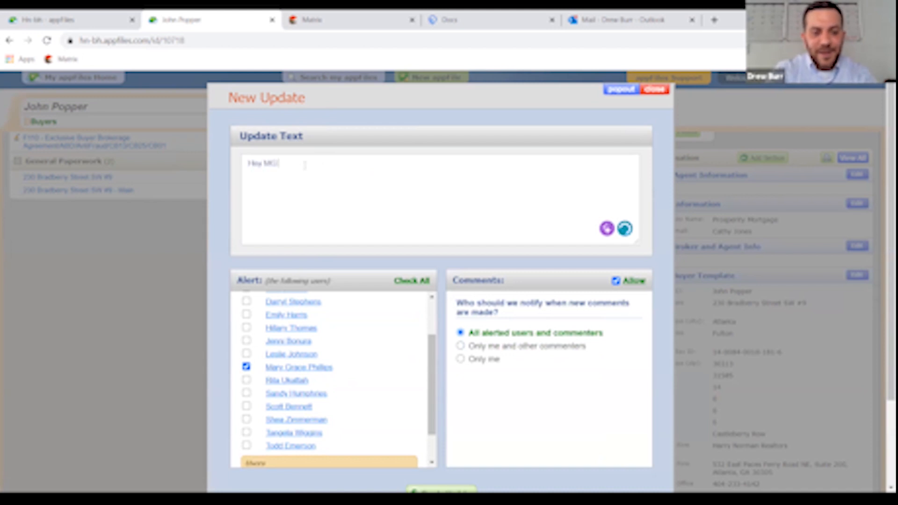
{"action": "type", "text": " - "}
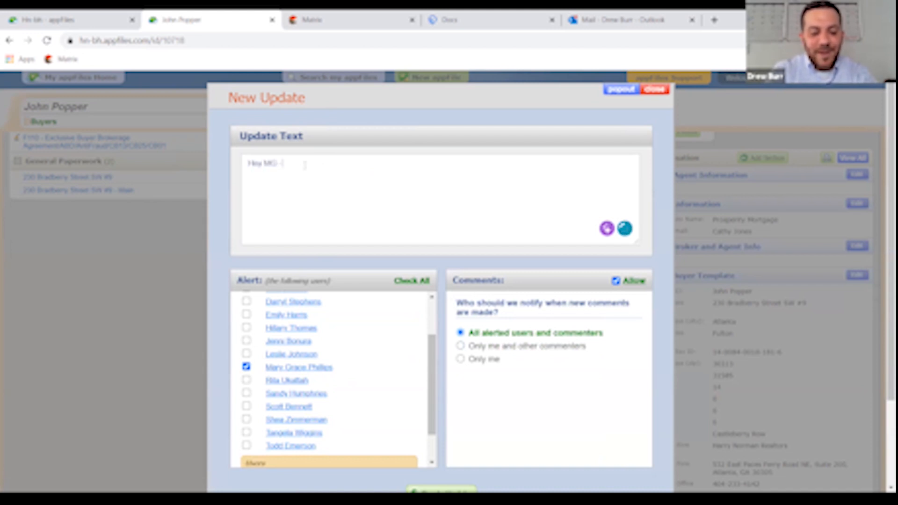
{"action": "type", "text": "I have"}
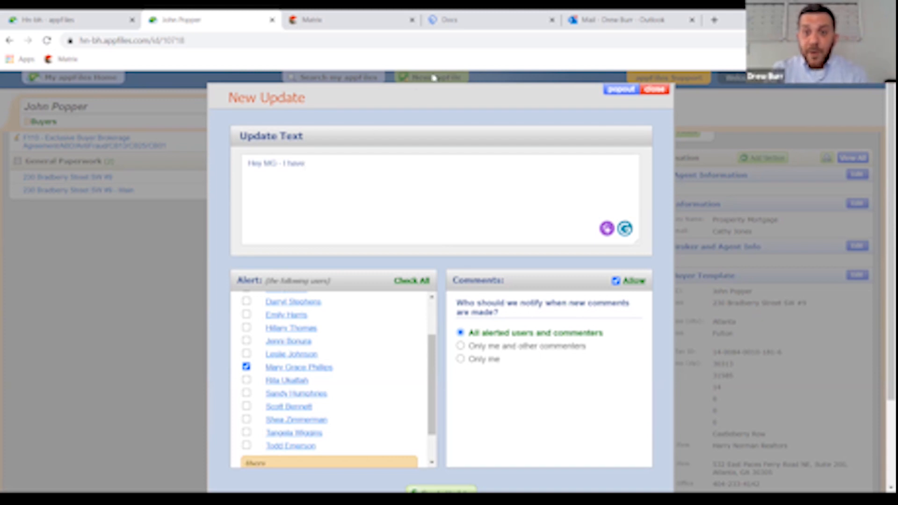
{"action": "left_click", "coordinate": [656, 90]}
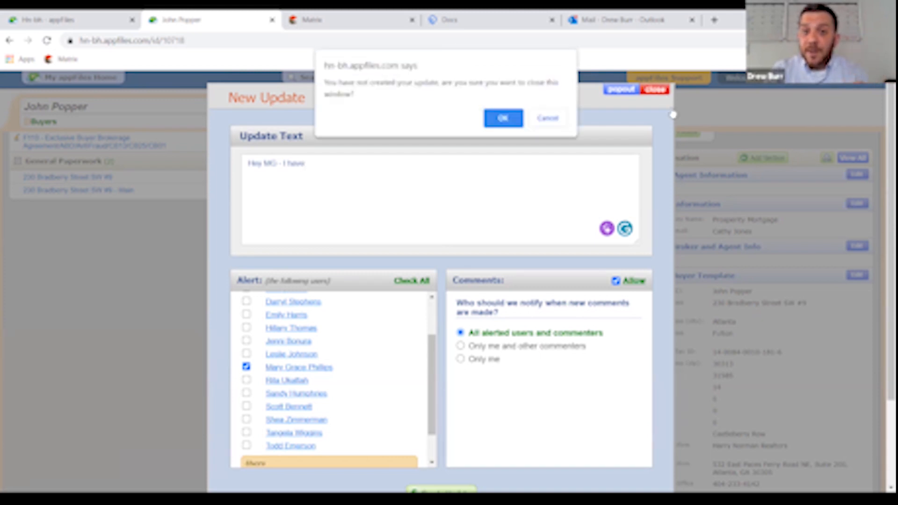
- Discard the unposted update and open the buyer file's Edit Details form
{"action": "left_click", "coordinate": [502, 119]}
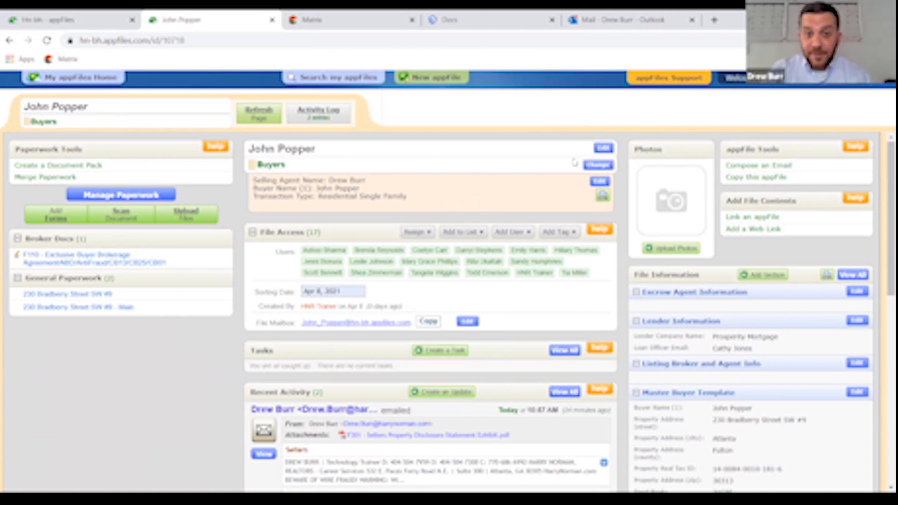
{"action": "left_click", "coordinate": [604, 148]}
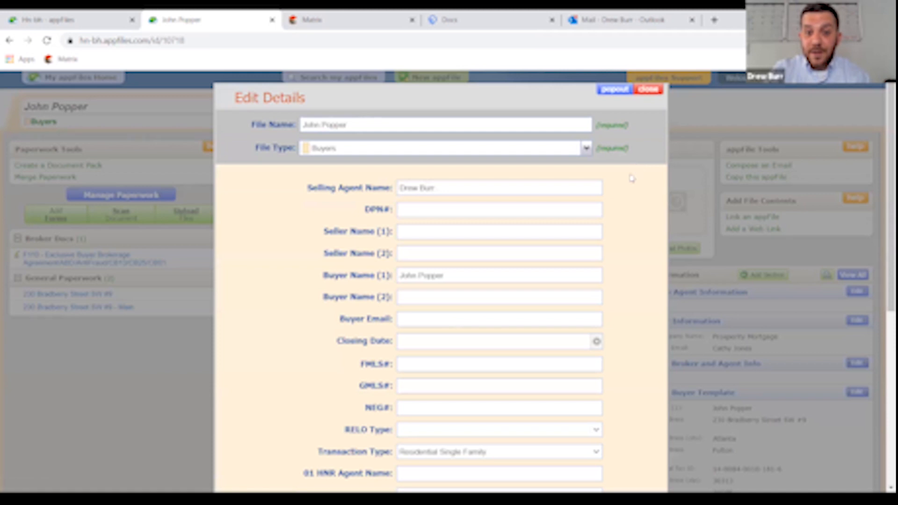
- Change the File Type to New Pending and scroll through the newly shown fields
{"action": "left_click", "coordinate": [588, 148]}
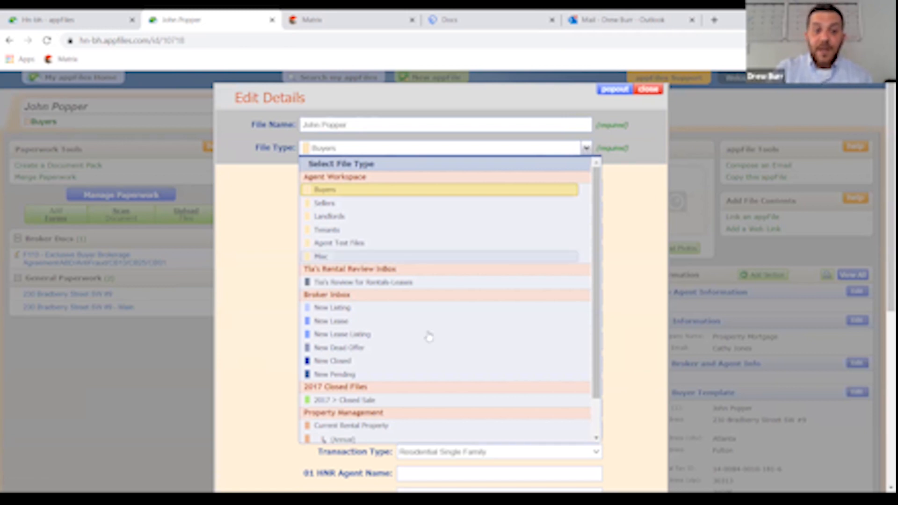
{"action": "left_click", "coordinate": [381, 378]}
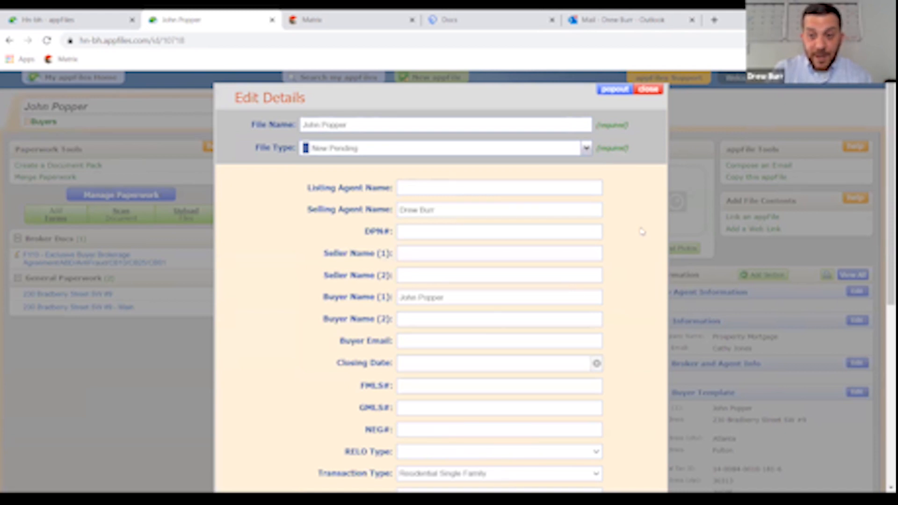
{"action": "scroll", "coordinate": [642, 231], "scroll_direction": "down", "scroll_amount": 7}
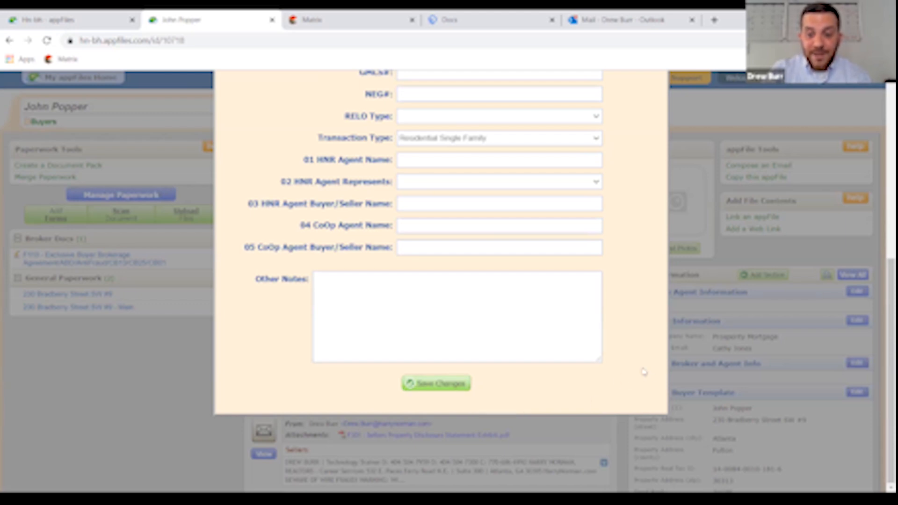
{"action": "scroll", "coordinate": [643, 374], "scroll_direction": "up", "scroll_amount": 7}
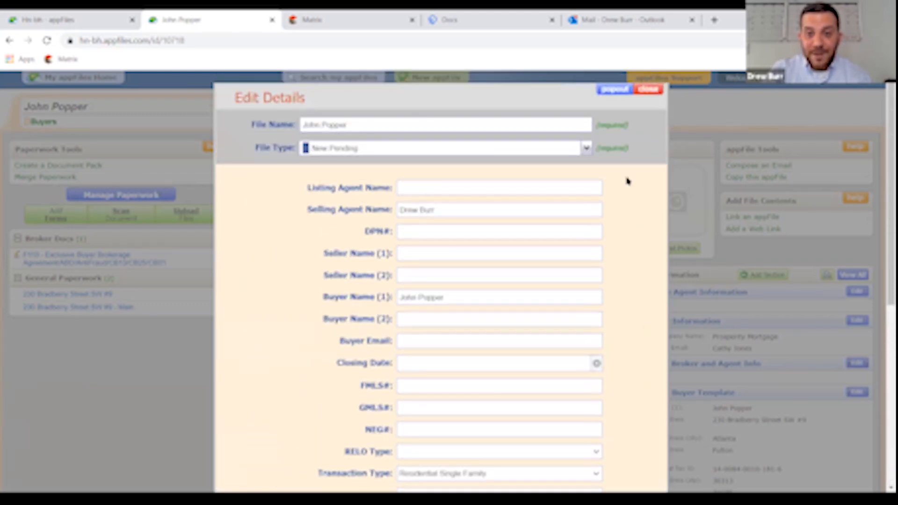
- Close Edit Details without saving and load YouTube in a new browser tab
{"action": "left_click", "coordinate": [648, 89]}
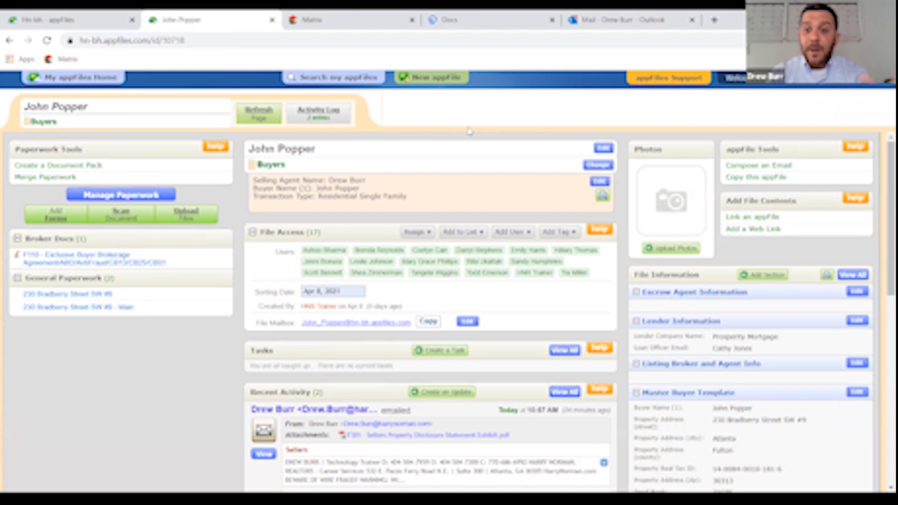
{"action": "left_click", "coordinate": [714, 20]}
{"action": "type", "text": "youtube"}
{"action": "key", "text": "Return"}
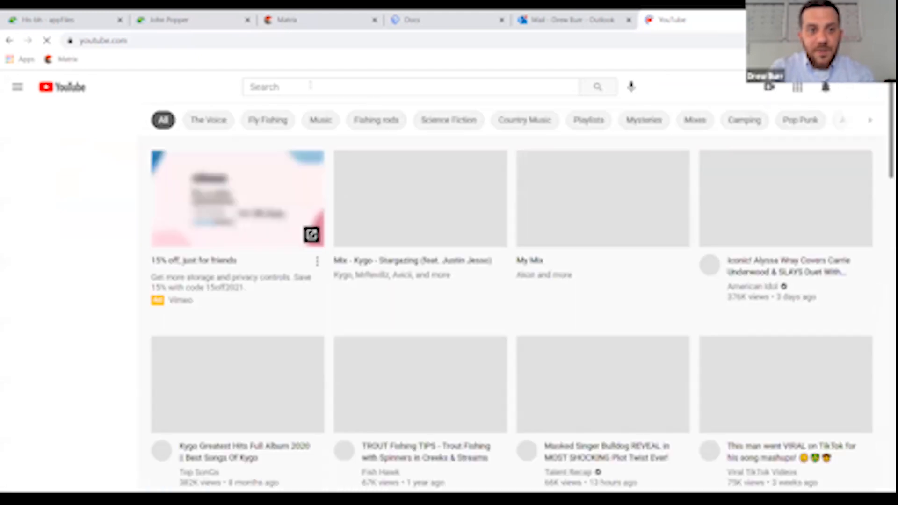
- Search YouTube for 'hnr trainer' and browse the results
{"action": "left_click", "coordinate": [325, 88]}
{"action": "type", "text": "hvr trainer"}
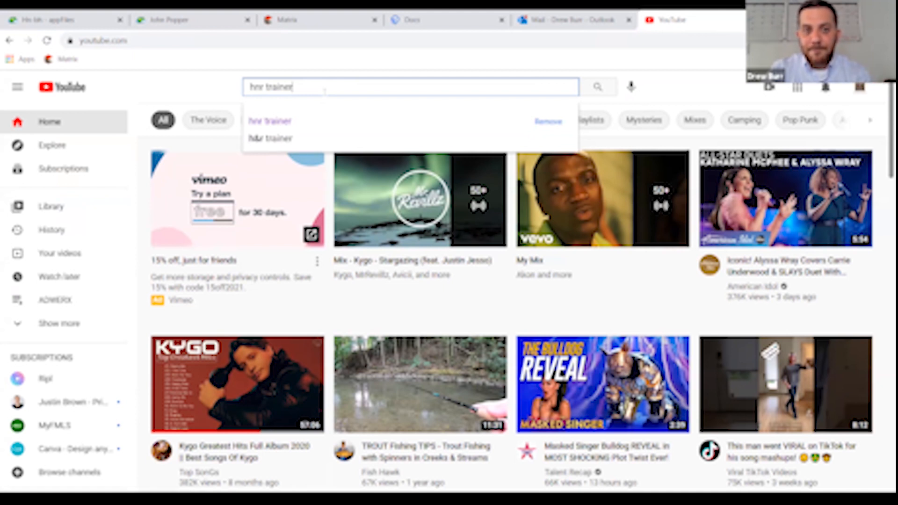
{"action": "key", "text": "Return"}
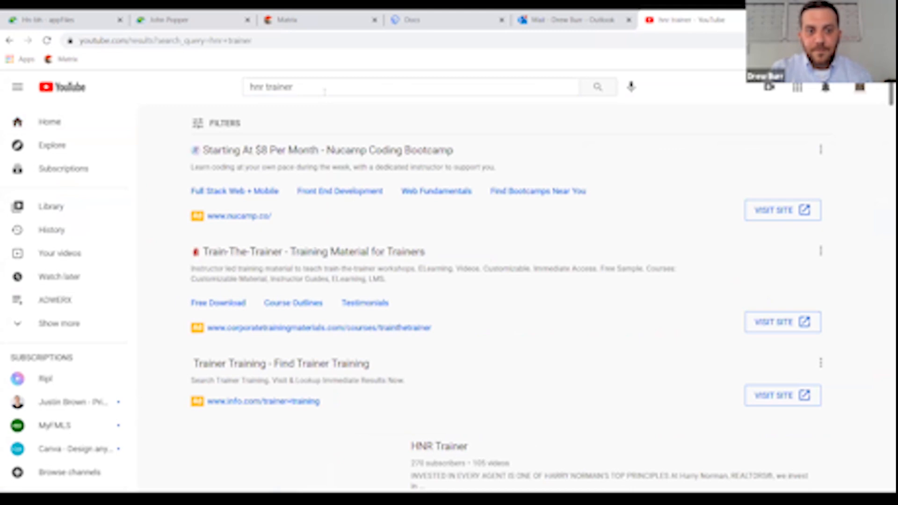
{"action": "scroll", "coordinate": [554, 251], "scroll_direction": "down", "scroll_amount": 5}
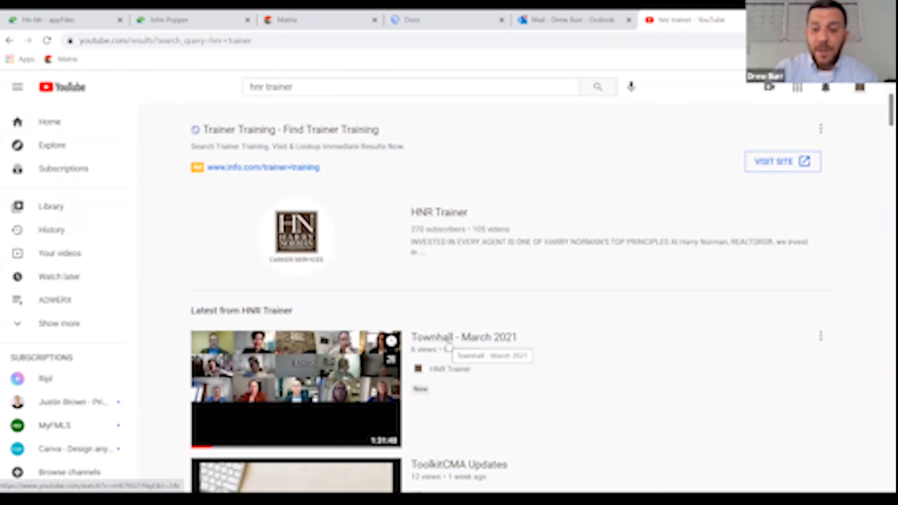
{"action": "scroll", "coordinate": [449, 347], "scroll_direction": "down", "scroll_amount": 1}
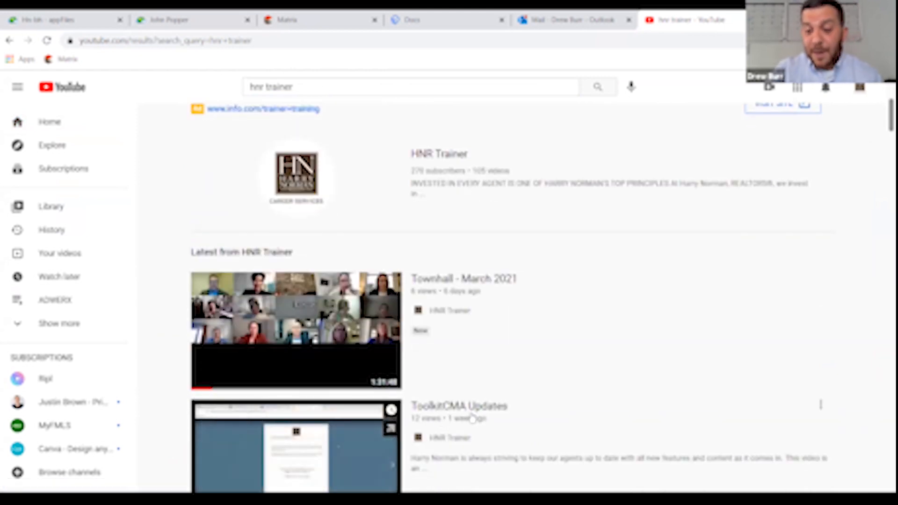
{"action": "scroll", "coordinate": [515, 356], "scroll_direction": "up", "scroll_amount": 2}
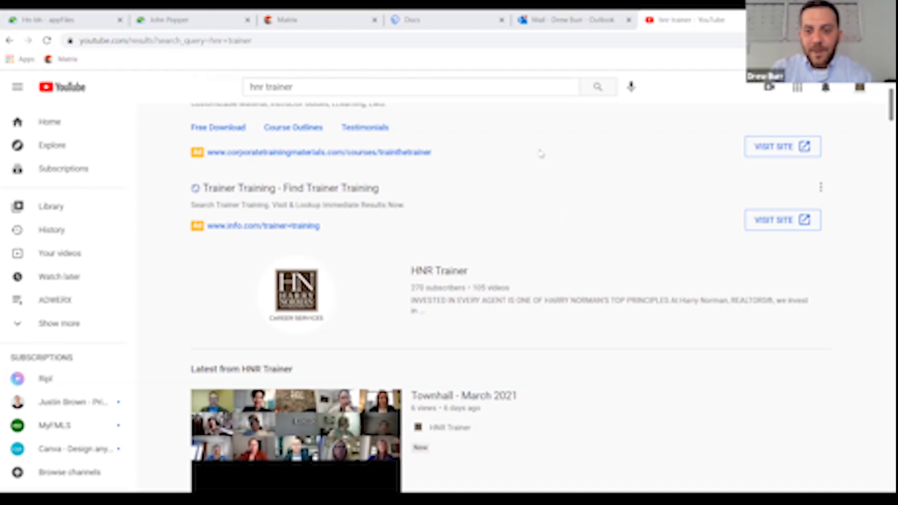
{"action": "scroll", "coordinate": [569, 191], "scroll_direction": "up", "scroll_amount": 4}
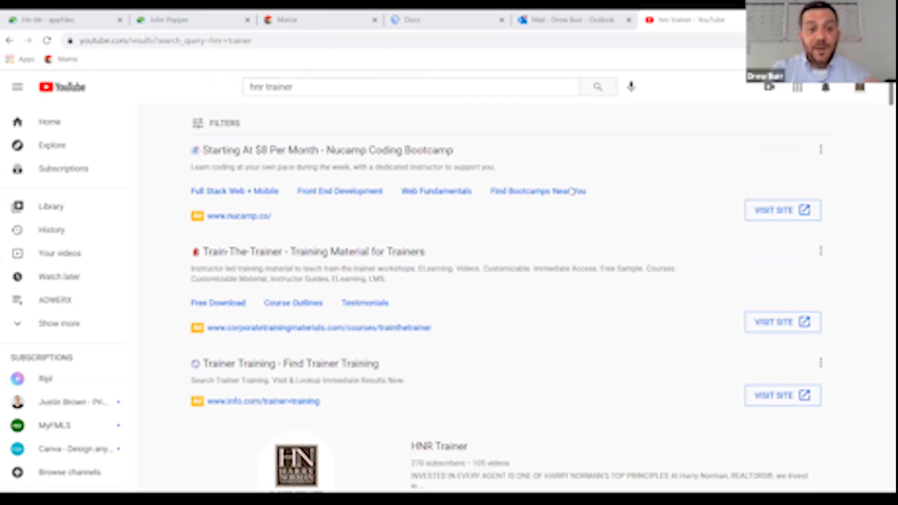
{"action": "scroll", "coordinate": [571, 191], "scroll_direction": "down", "scroll_amount": 4}
- Open the HNR Trainer channel's Playlists tab and scroll down to APPFILES
{"action": "left_click", "coordinate": [439, 270]}
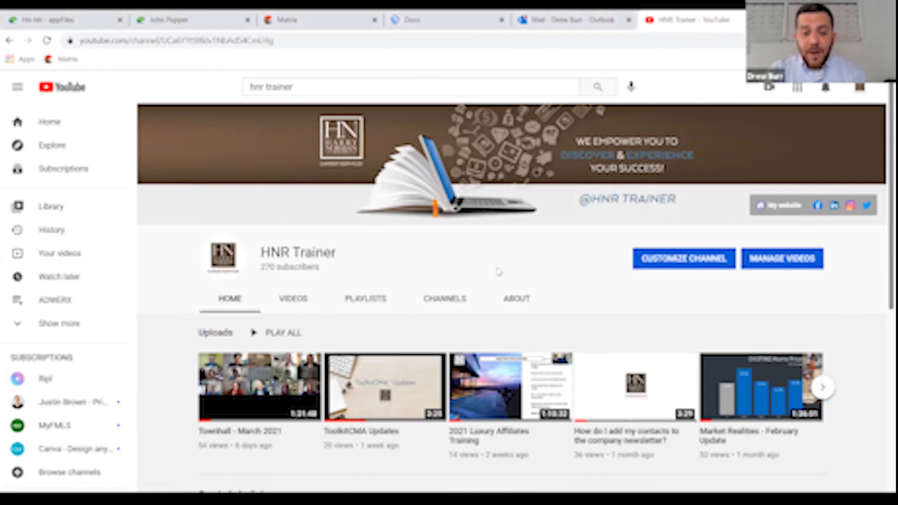
{"action": "left_click", "coordinate": [381, 303]}
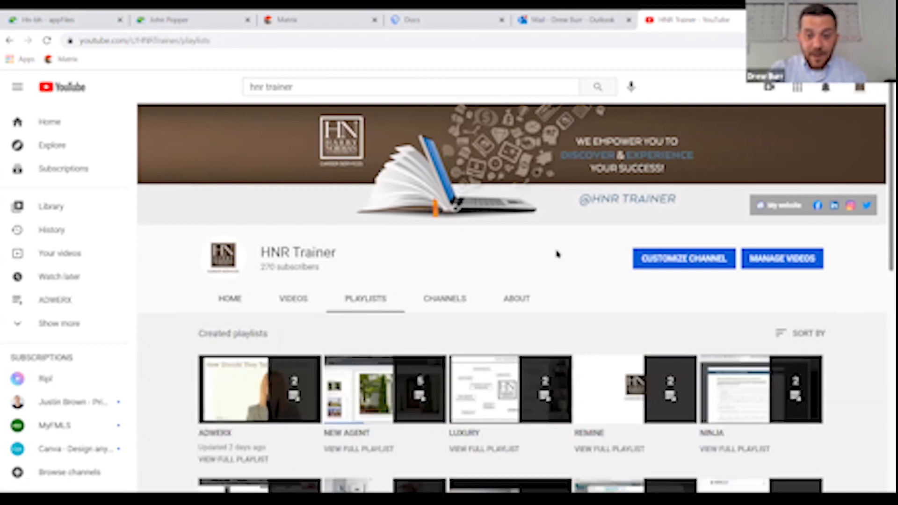
{"action": "scroll", "coordinate": [559, 252], "scroll_direction": "down", "scroll_amount": 1}
{"action": "scroll", "coordinate": [558, 251], "scroll_direction": "down", "scroll_amount": 5}
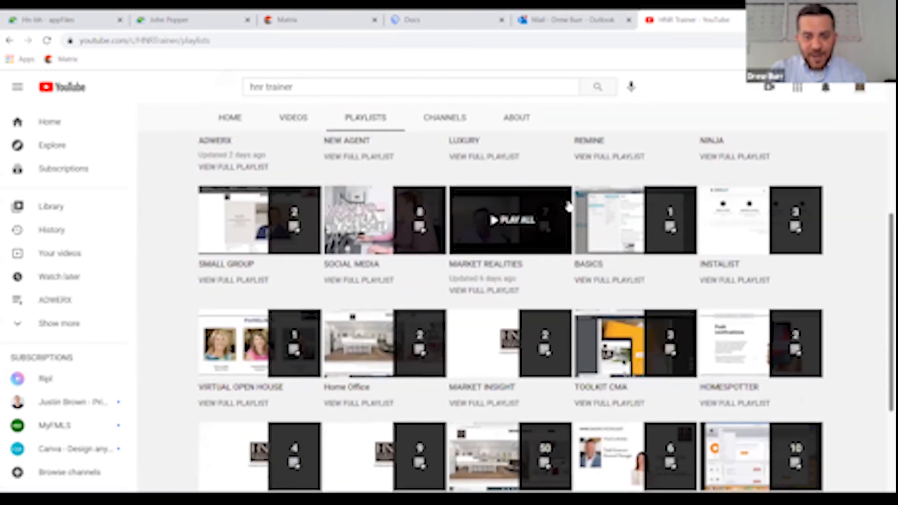
{"action": "scroll", "coordinate": [588, 183], "scroll_direction": "down", "scroll_amount": 1}
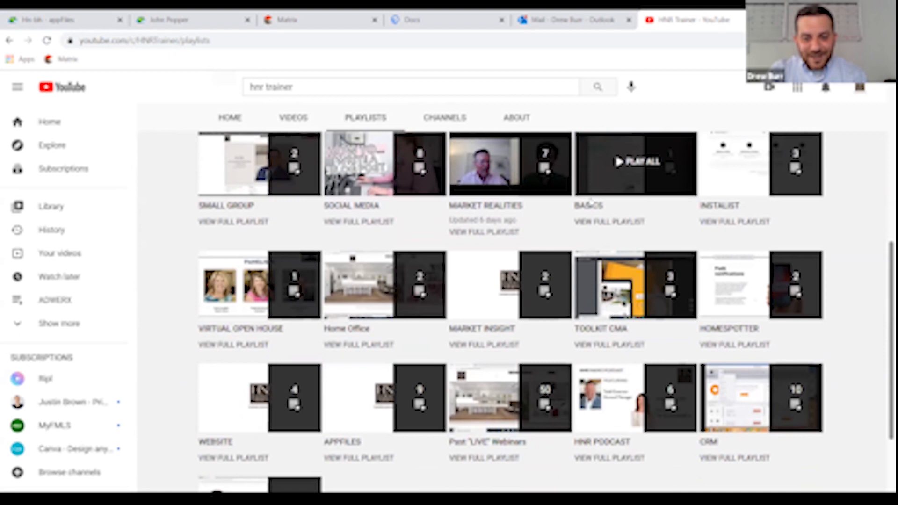
{"action": "scroll", "coordinate": [628, 244], "scroll_direction": "down", "scroll_amount": 2}
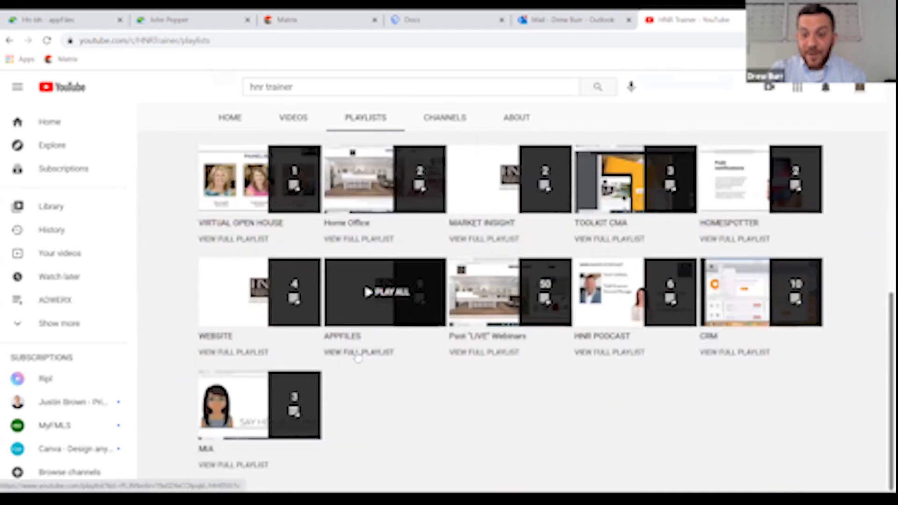
- Browse HNR Trainer's nine-video APPFILES playlist, then switch back to the buyer's appFiles file
{"action": "left_click", "coordinate": [358, 357]}
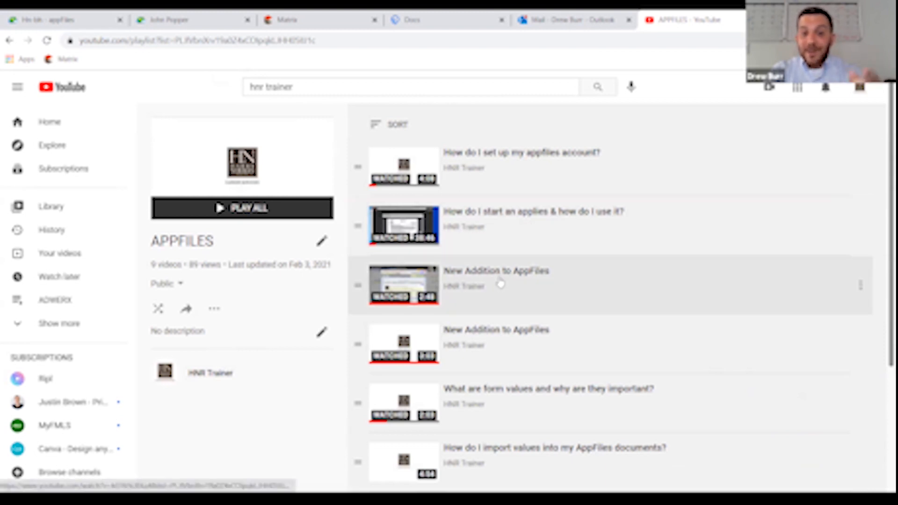
{"action": "scroll", "coordinate": [531, 332], "scroll_direction": "down", "scroll_amount": 1}
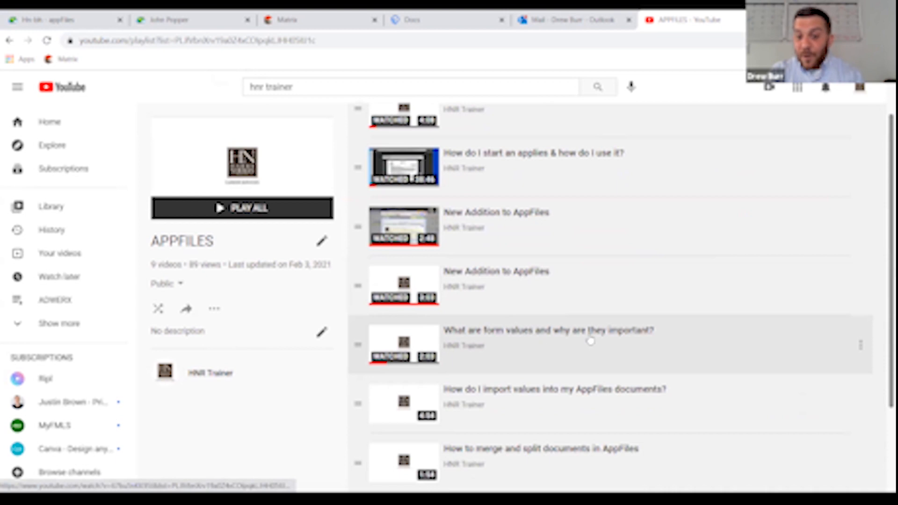
{"action": "scroll", "coordinate": [627, 342], "scroll_direction": "down", "scroll_amount": 1}
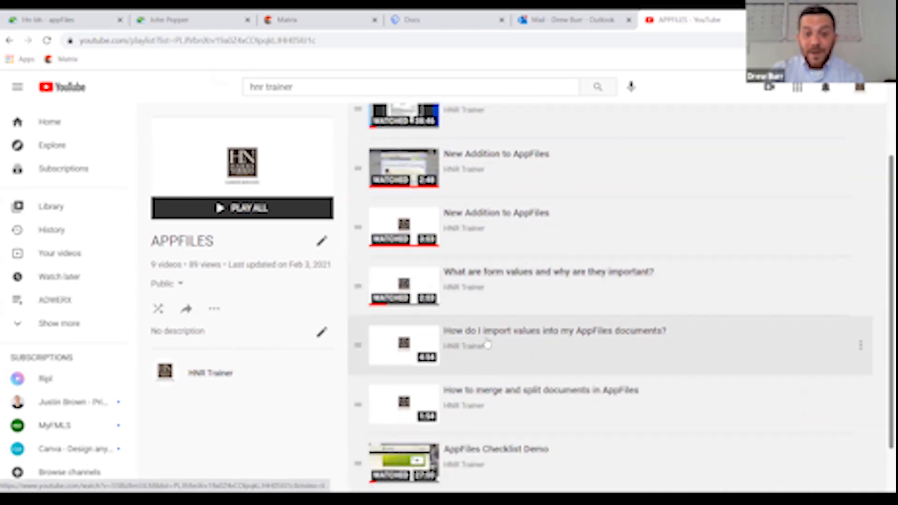
{"action": "scroll", "coordinate": [548, 346], "scroll_direction": "down", "scroll_amount": 1}
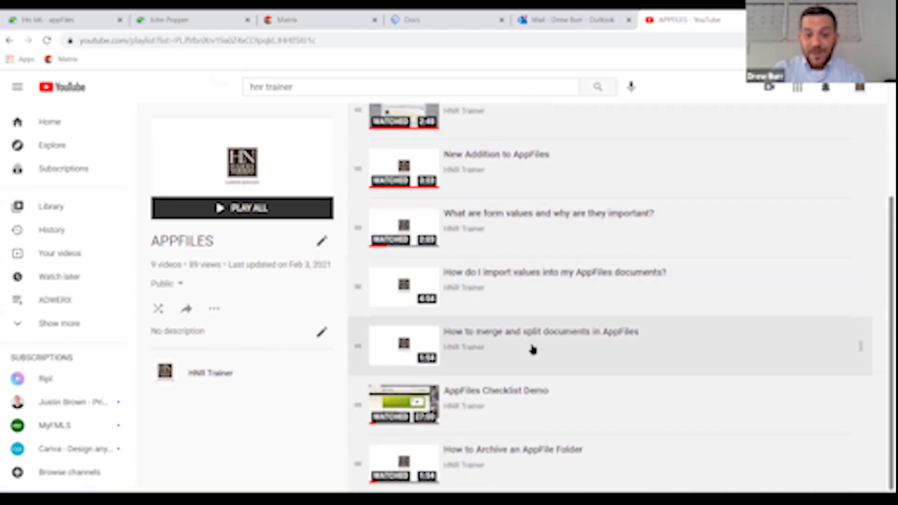
{"action": "scroll", "coordinate": [520, 344], "scroll_direction": "up", "scroll_amount": 3}
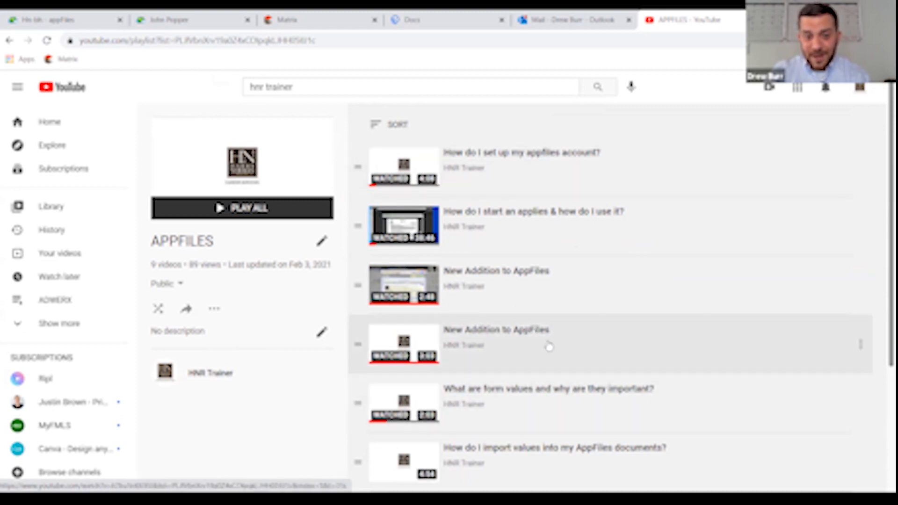
{"action": "scroll", "coordinate": [549, 347], "scroll_direction": "down", "scroll_amount": 1}
{"action": "scroll", "coordinate": [507, 395], "scroll_direction": "down", "scroll_amount": 1}
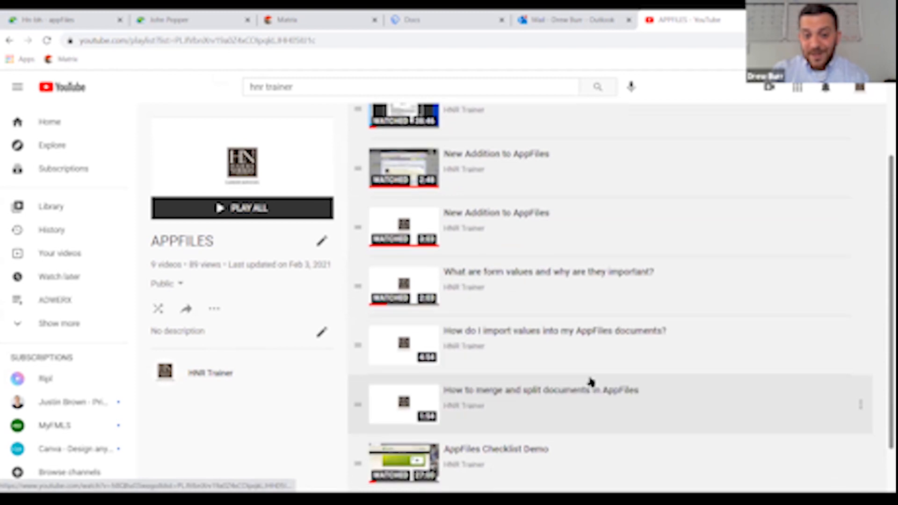
{"action": "scroll", "coordinate": [591, 382], "scroll_direction": "down", "scroll_amount": 1}
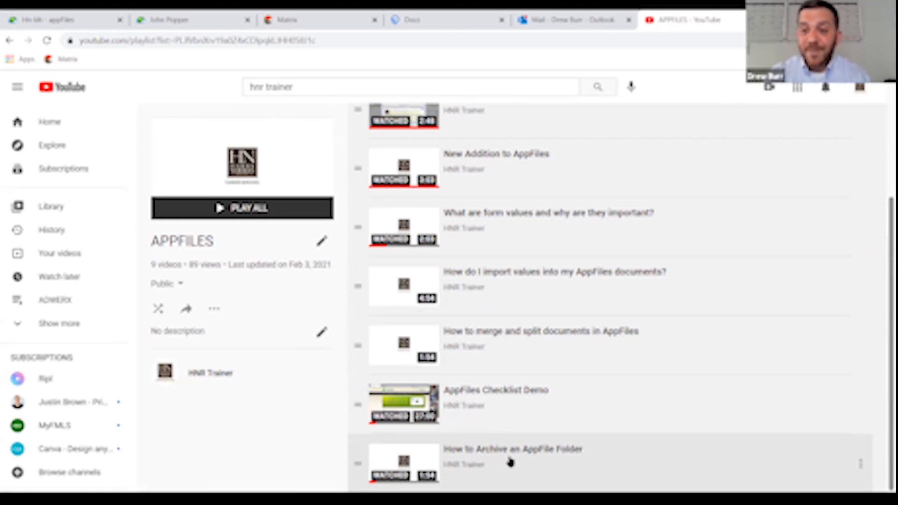
{"action": "scroll", "coordinate": [533, 454], "scroll_direction": "up", "scroll_amount": 4}
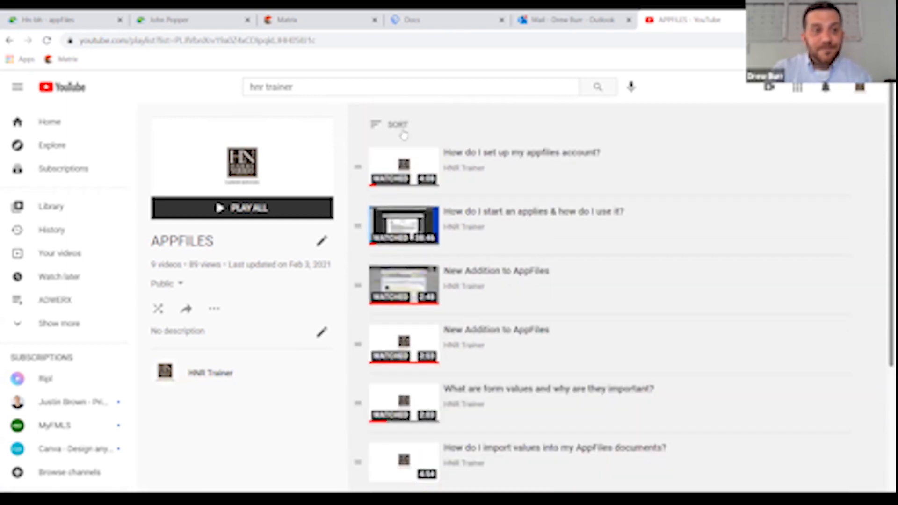
{"action": "key", "text": "ctrl+2"}
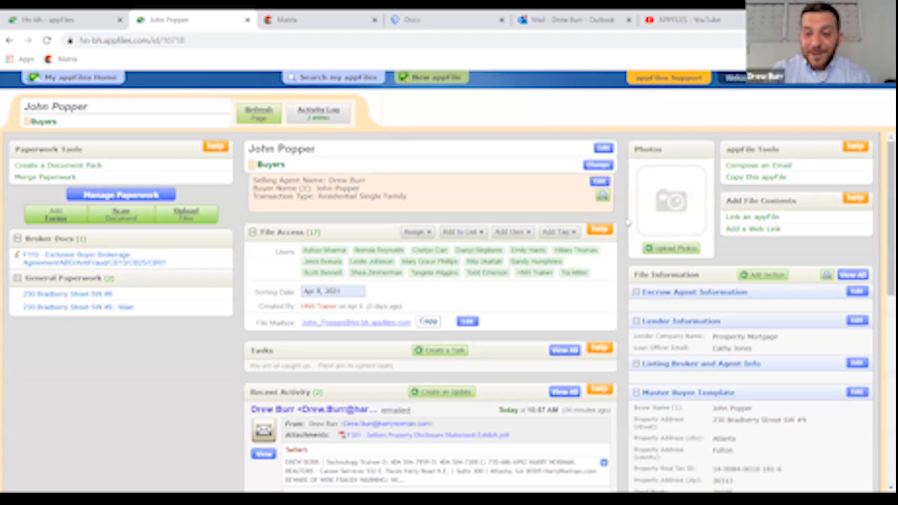